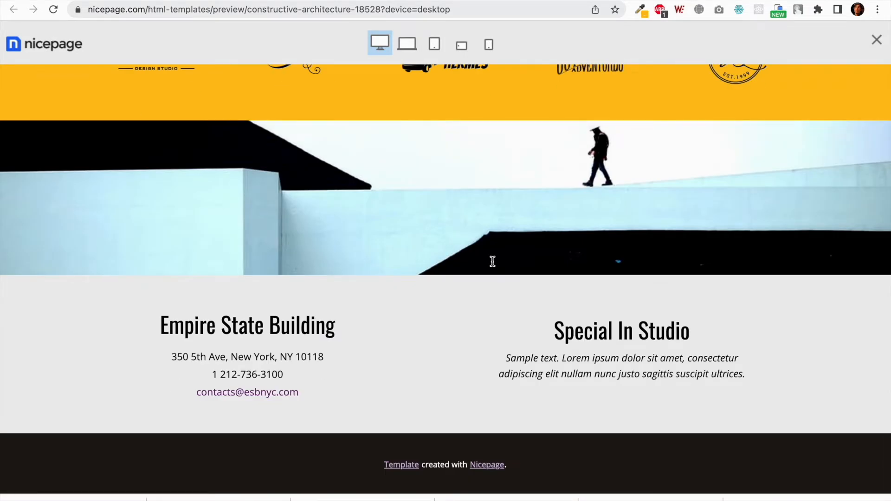
Step: Review the constructive architecture template preview on Nicepage and the WordPress site's installed plugins
scroll(492, 262, up, 15)
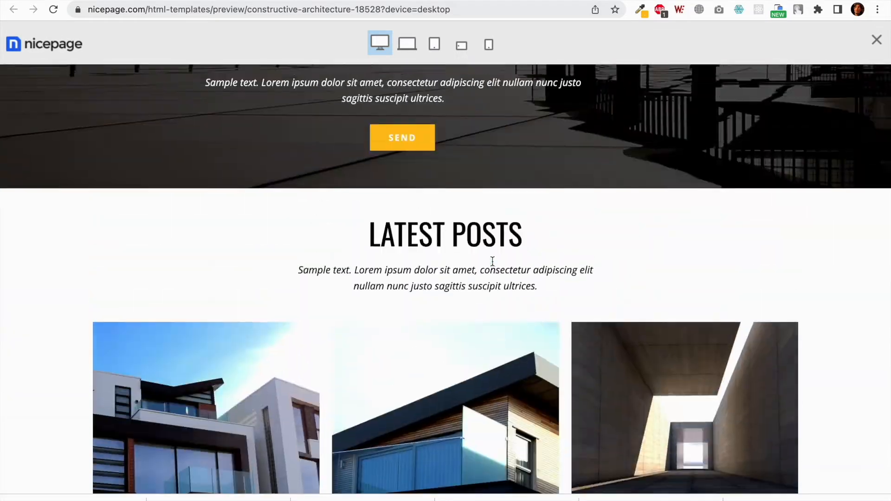
scroll(493, 262, up, 10)
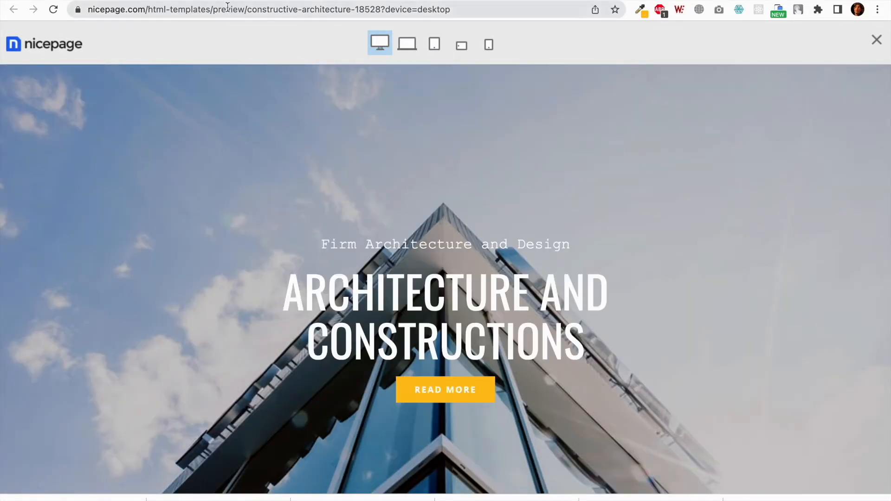
click(223, 0)
click(283, 1)
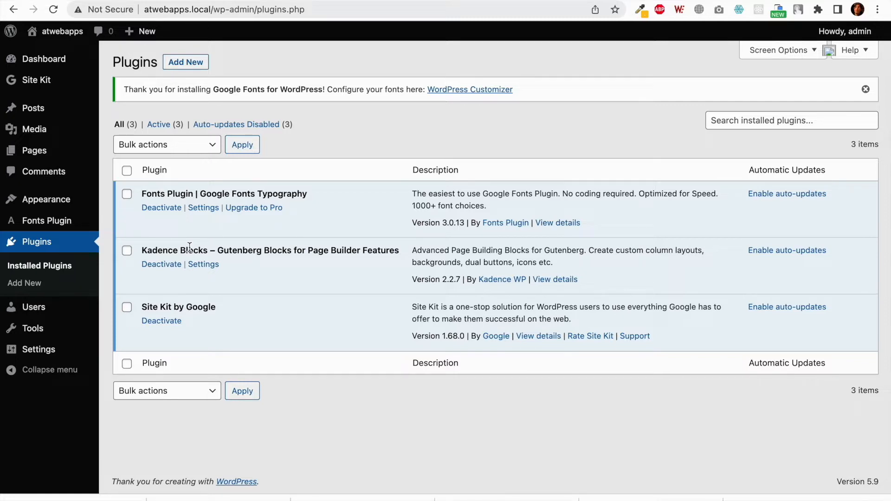
Step: Look at the empty Page 3 in the WordPress editor and at the hero section of the Nicepage template
click(224, 1)
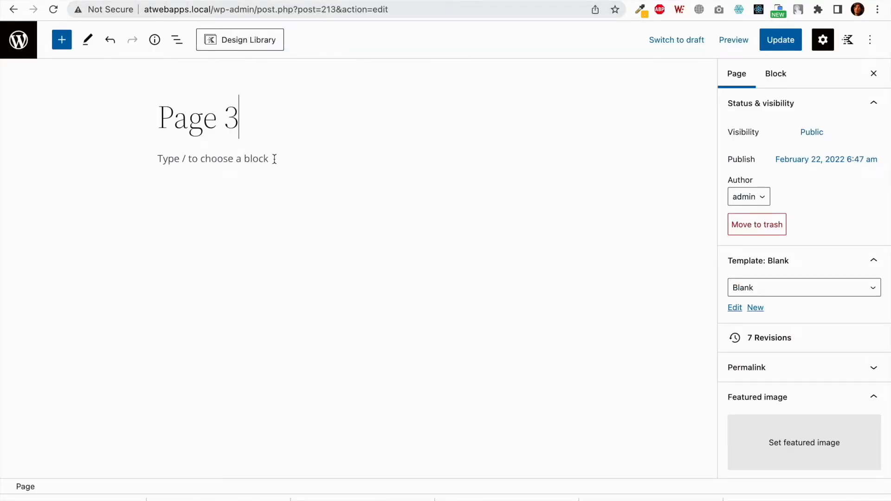
click(296, 158)
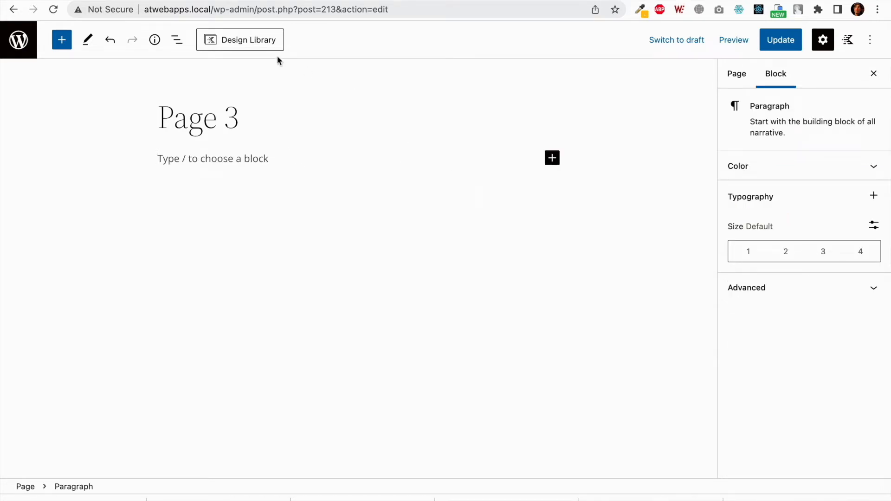
click(170, 1)
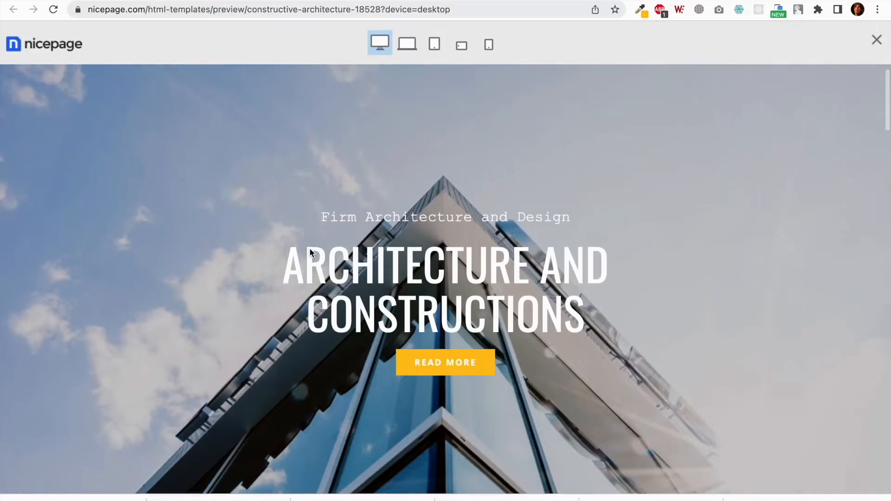
scroll(311, 253, down, 1)
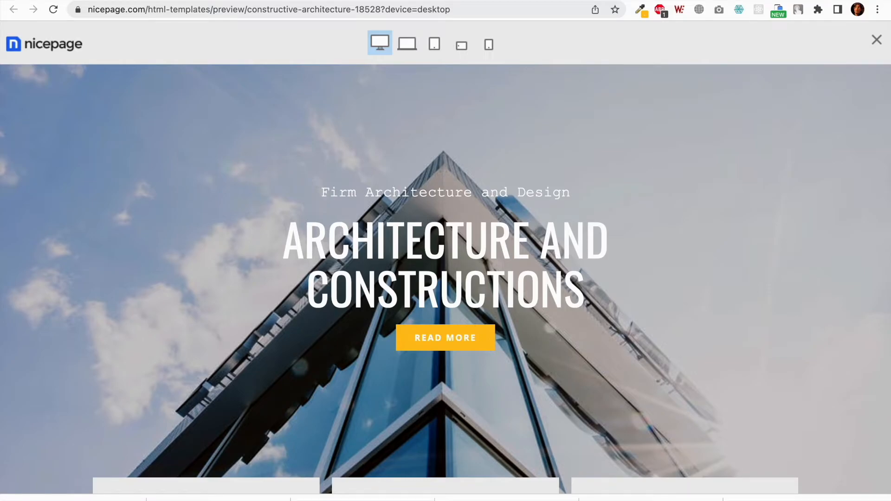
Step: In the WordPress editor, add a full-width Row Layout block with a single column to Page 3
click(170, 1)
click(553, 159)
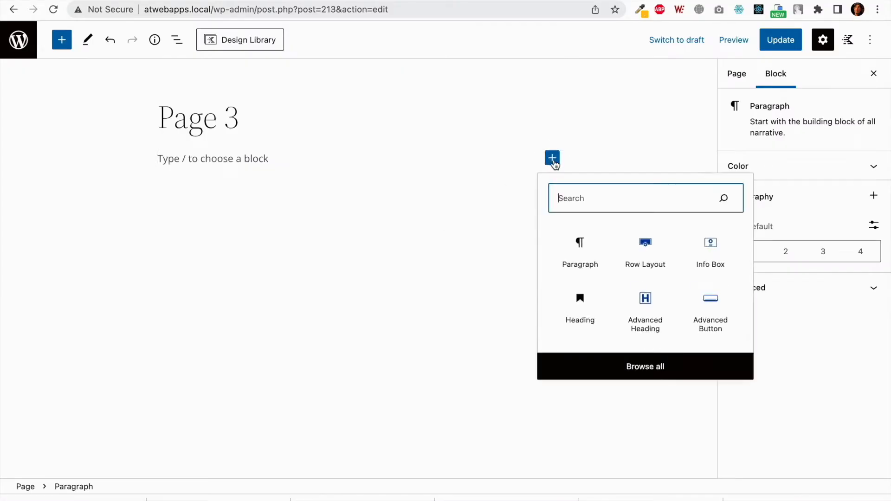
click(645, 257)
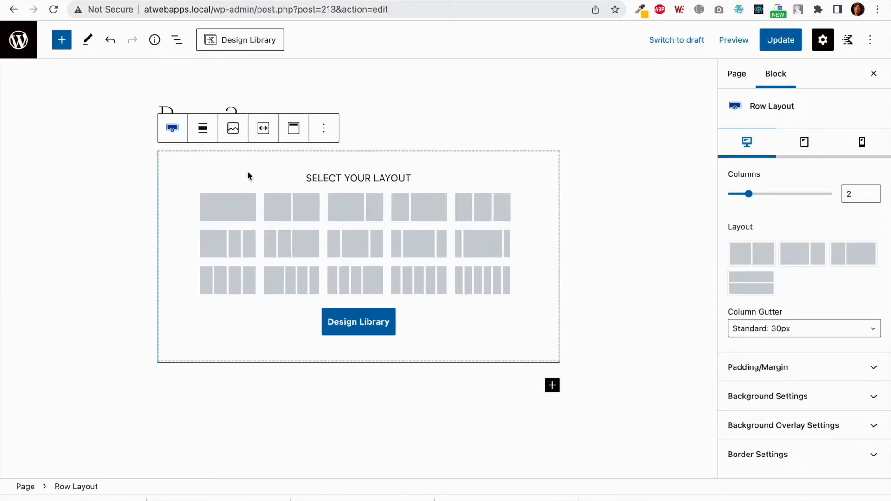
click(209, 135)
click(238, 218)
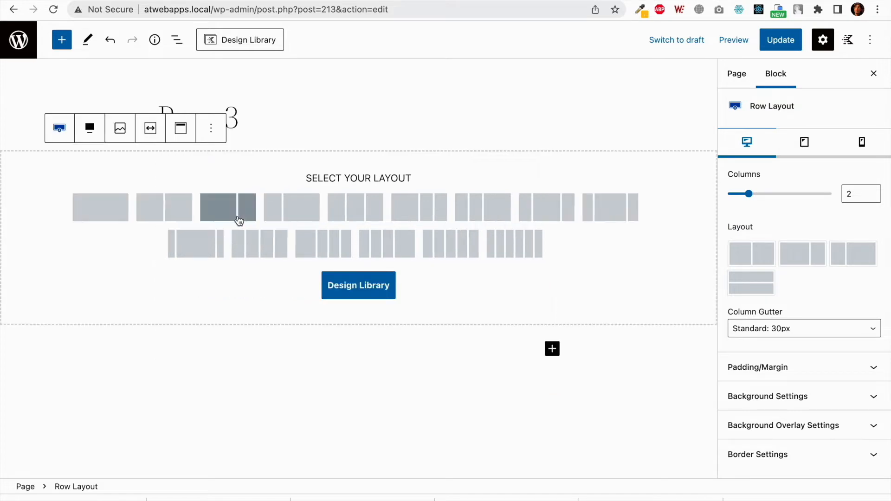
click(119, 211)
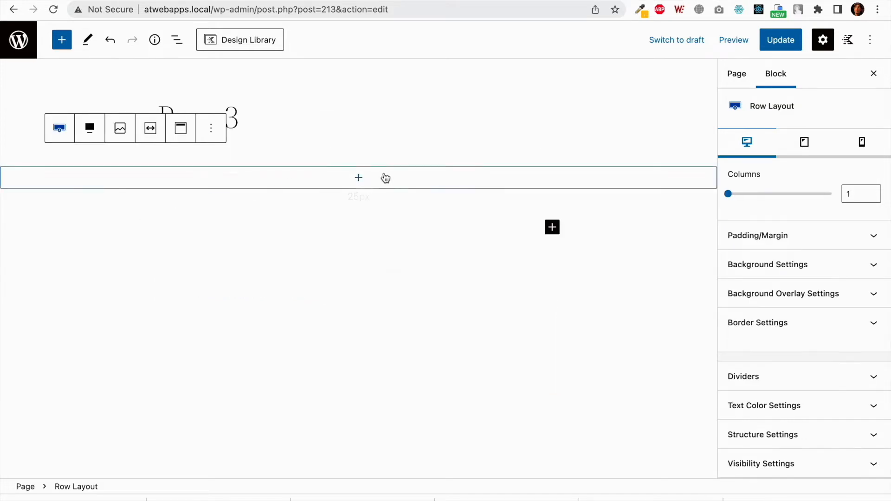
Step: Set herobg.jpeg from the media library as the row layout's background image
click(123, 135)
scroll(480, 292, down, 3)
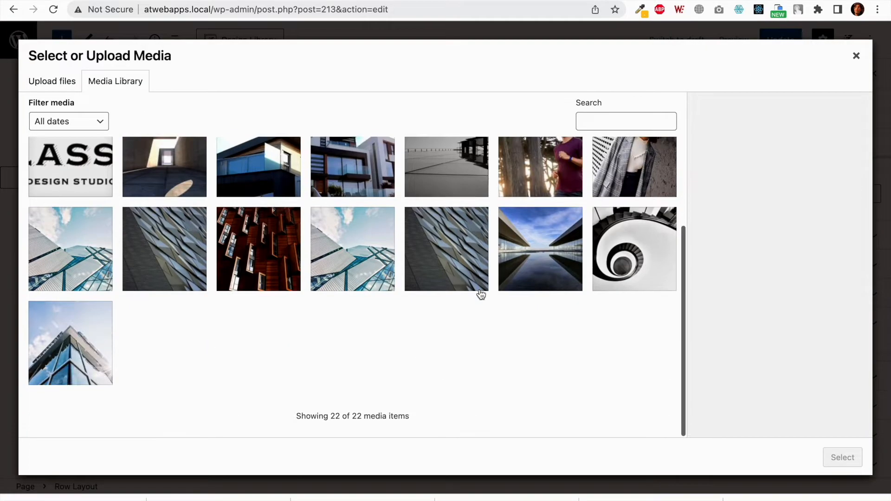
click(71, 344)
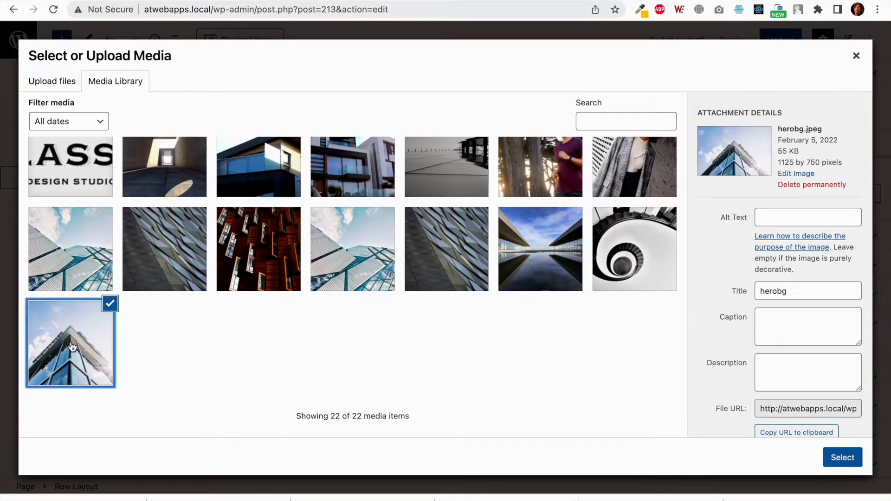
click(842, 457)
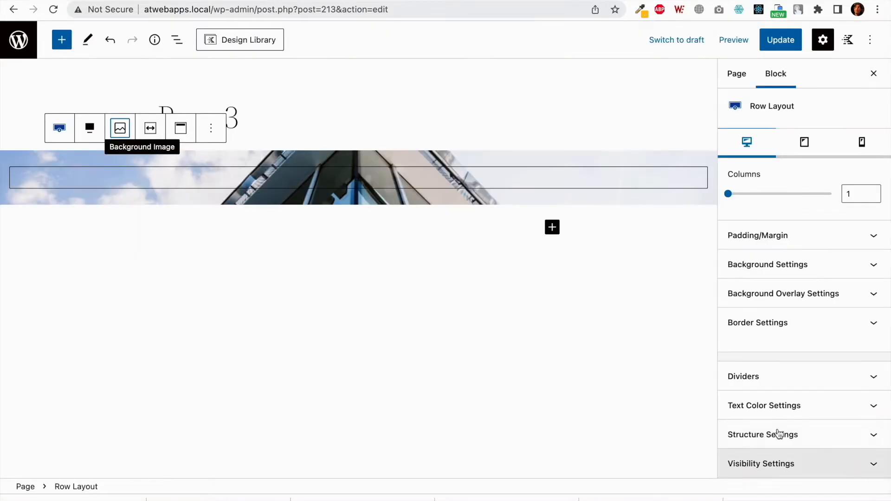
Step: Add an empty Paragraph block inside the row's column, undoing the stray text FFCE3D
click(360, 181)
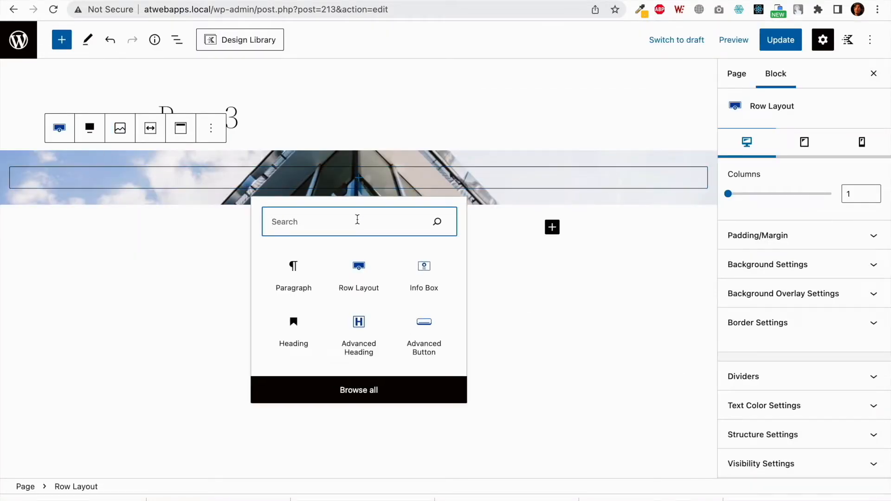
click(301, 268)
text(FFCE3D)
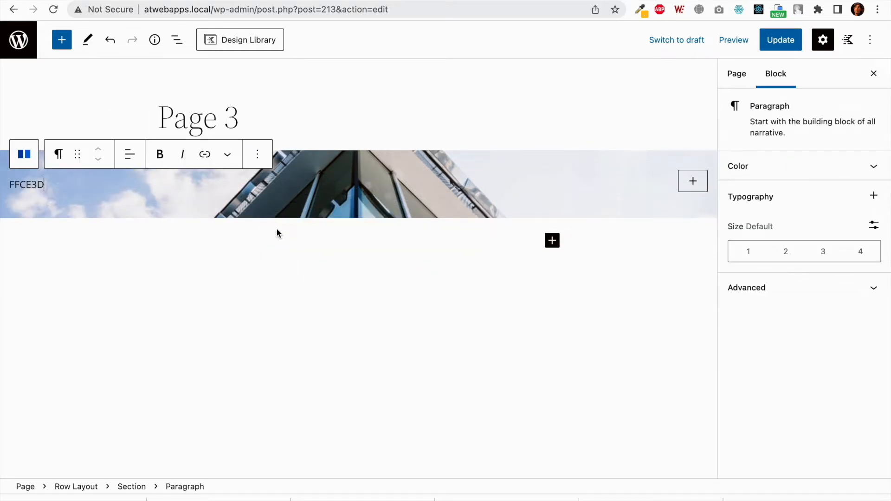
key(super+z)
Step: Copy the hero texts "Firm Architecture and Design" and "ARCHITECTURE AND CONSTRUCTIONS" from the Nicepage template into the row's empty paragraph
click(156, 0)
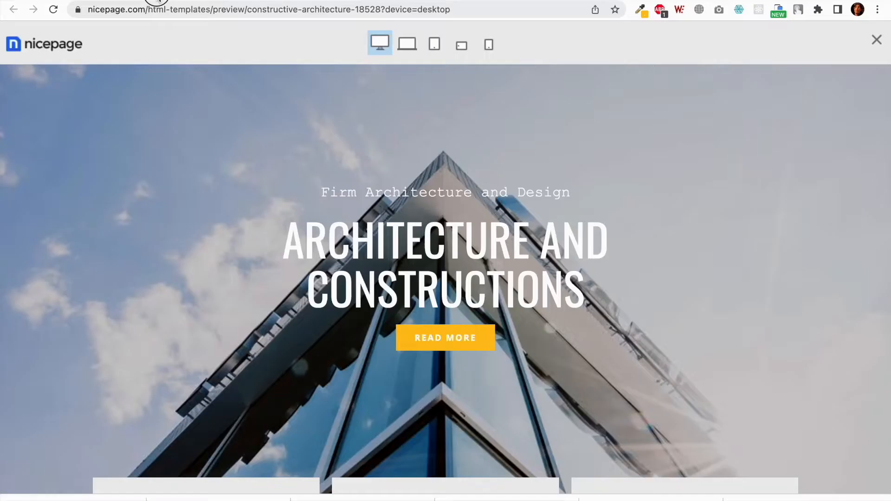
drag(323, 192, 580, 285)
key(super+c)
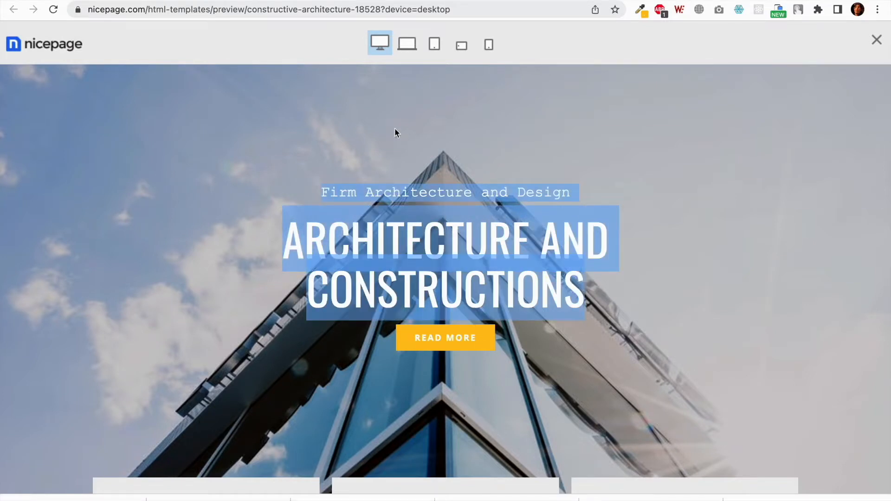
click(206, 1)
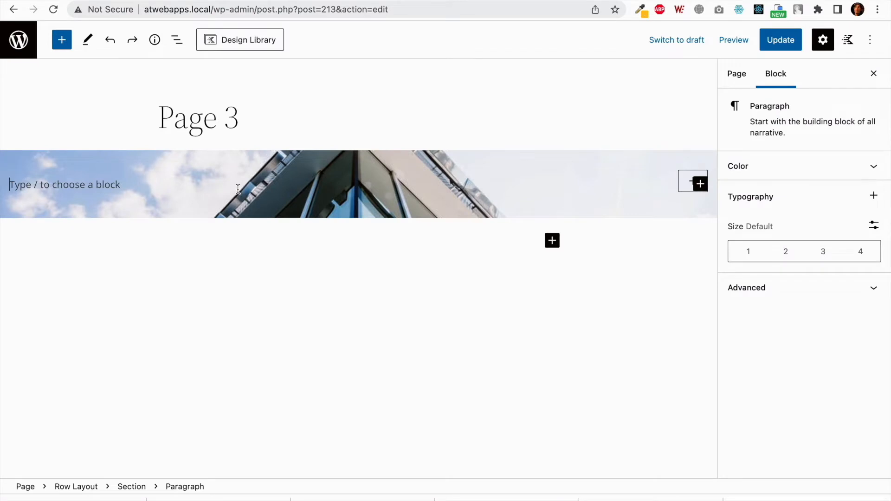
key(super+v)
Step: Transform the "Firm Architecture and Design" heading into a paragraph and center its text
scroll(317, 116, up, 1)
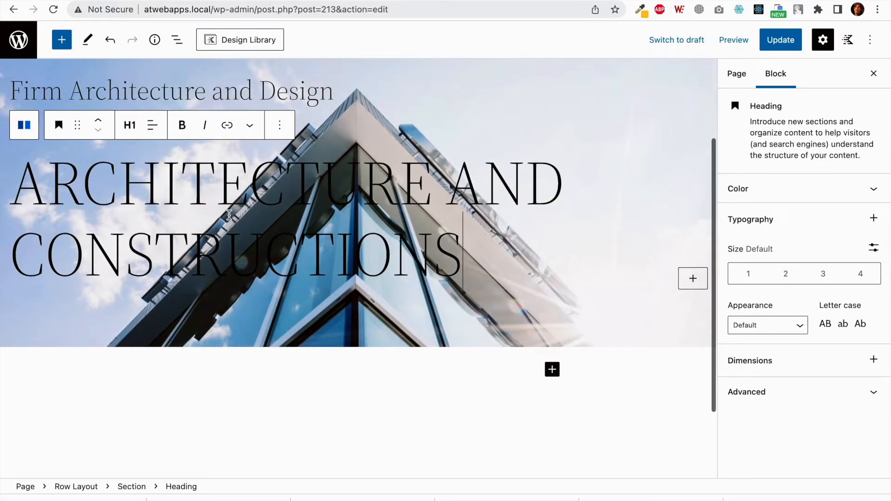
triple_click(334, 87)
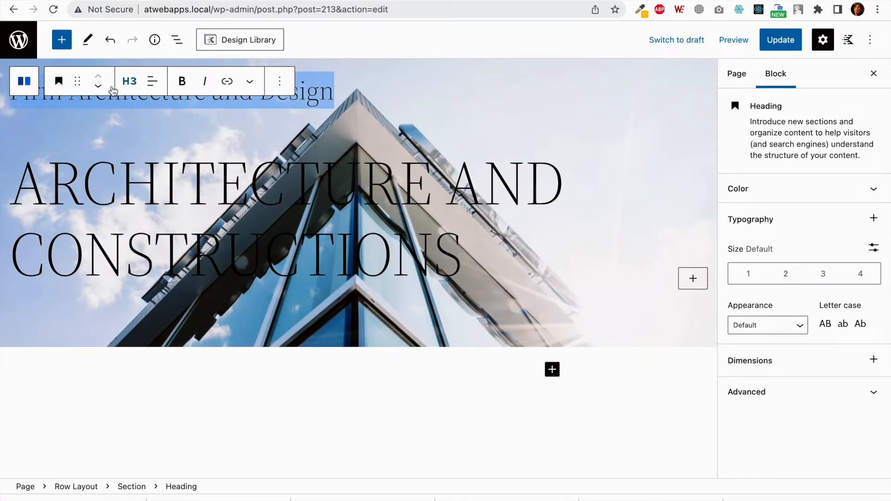
click(59, 83)
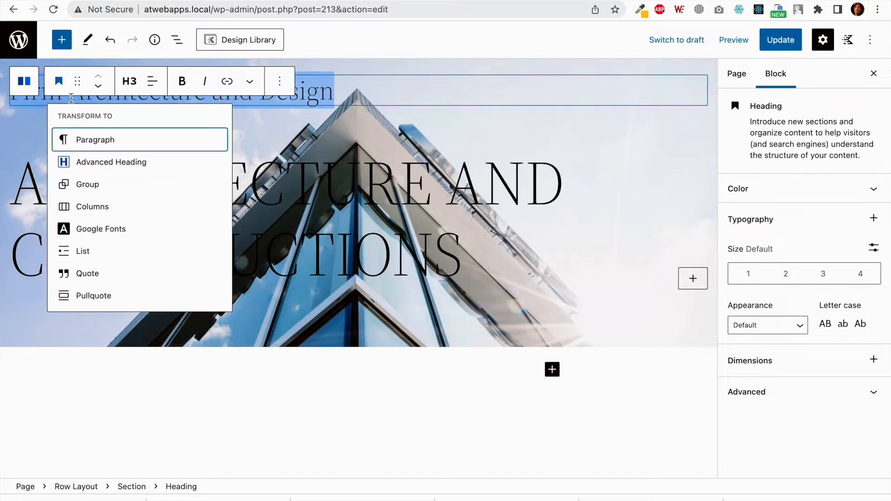
click(98, 139)
click(130, 158)
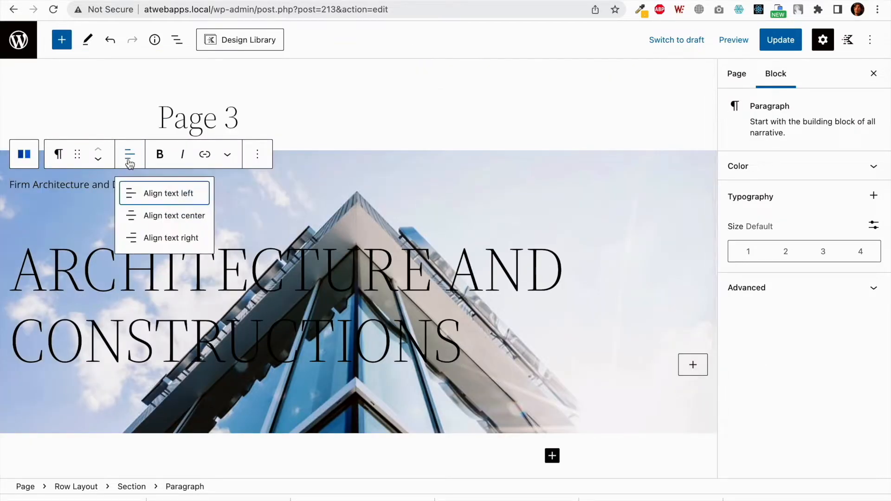
click(153, 216)
Step: Change the "ARCHITECTURE AND CONSTRUCTIONS" heading to level H2
triple_click(211, 262)
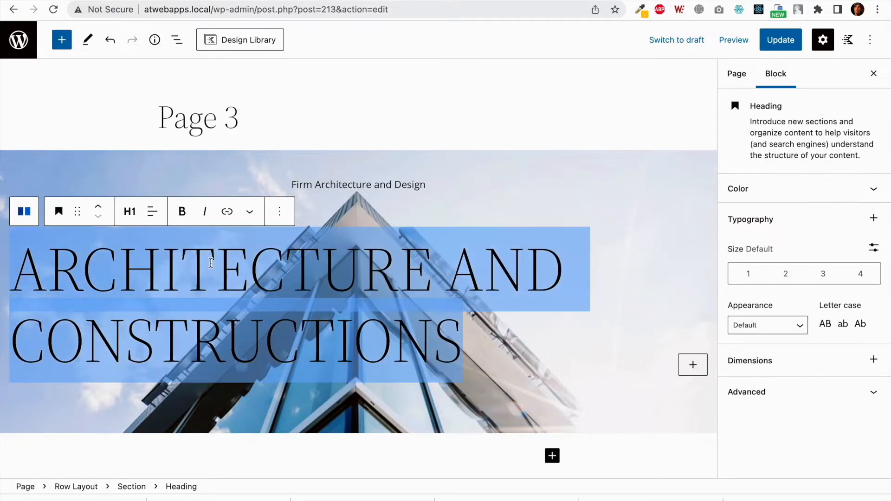
click(131, 216)
click(129, 273)
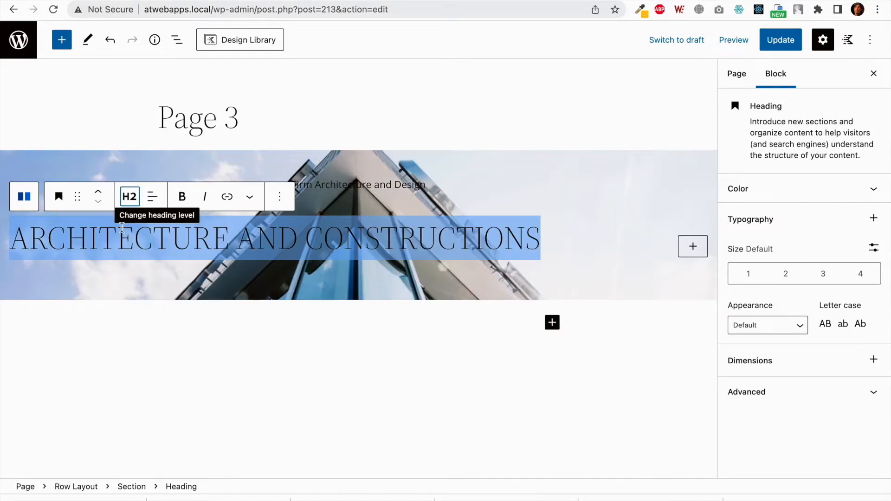
Step: Transform the "ARCHITECTURE AND CONSTRUCTIONS" heading into an Advanced Heading block and center its text
click(60, 197)
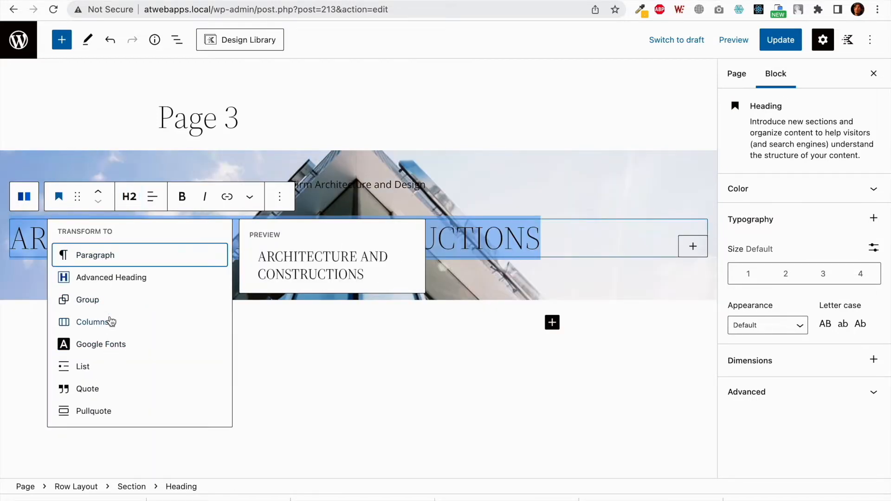
click(115, 280)
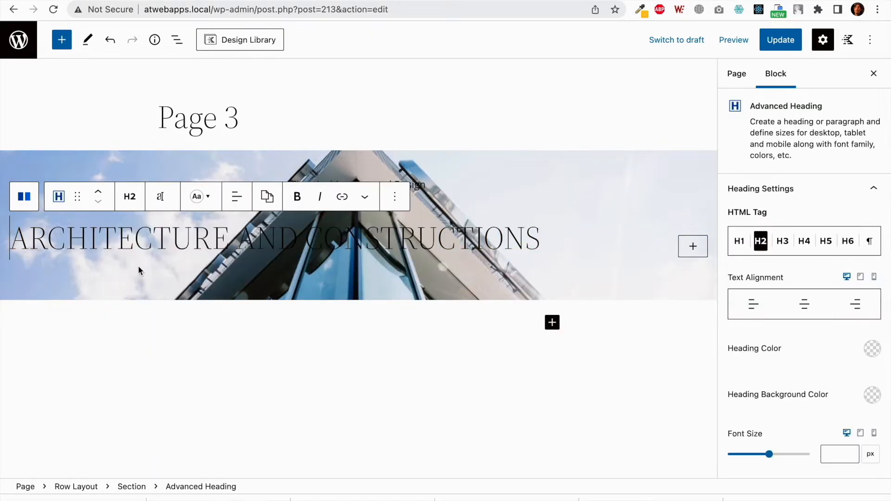
click(238, 210)
click(259, 255)
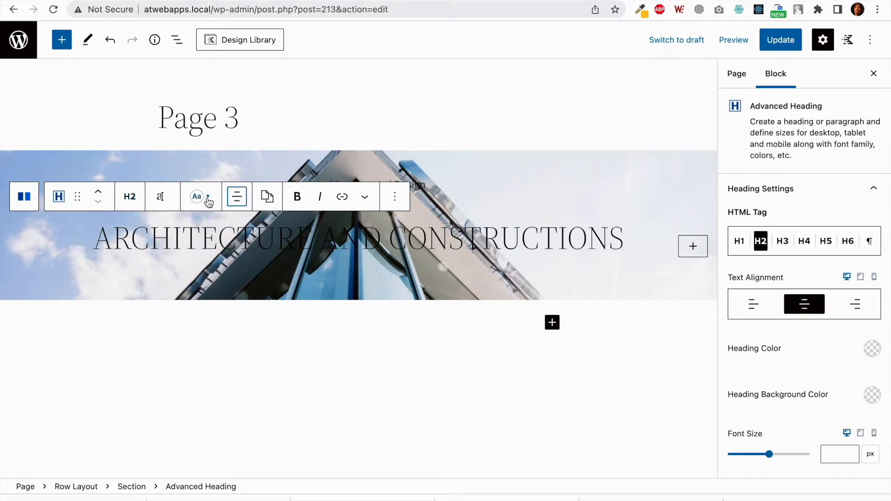
click(165, 204)
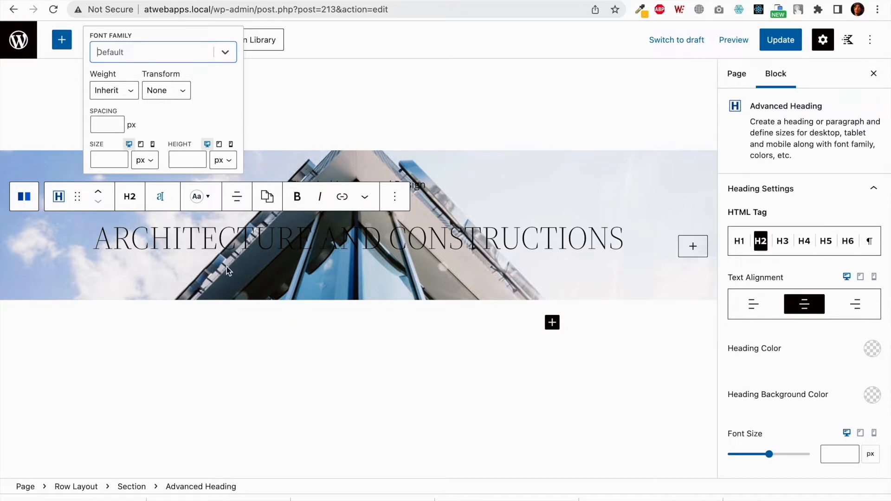
Step: Add an Advanced Button block below the heading in the row's section and label it READ MORE
click(250, 269)
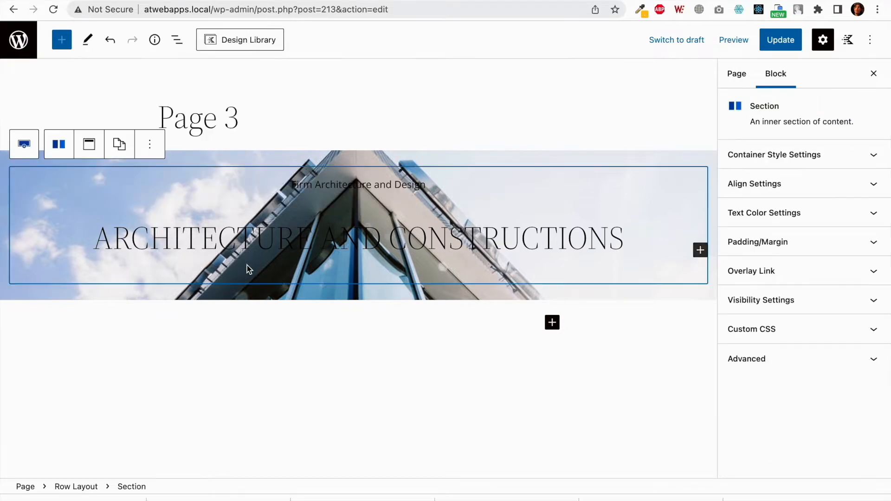
click(697, 251)
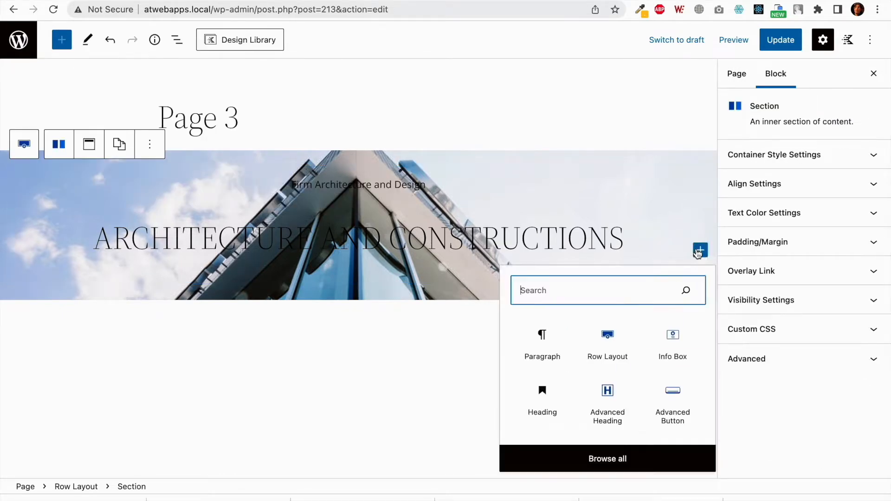
click(682, 390)
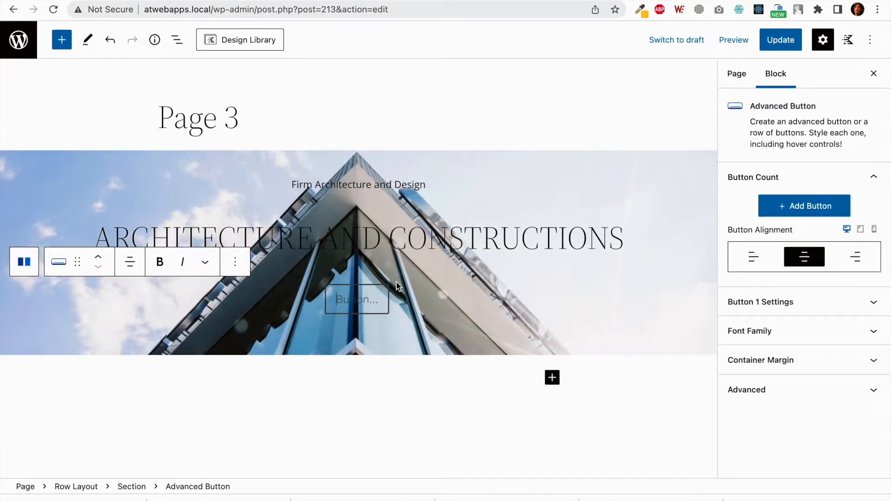
click(366, 301)
click(361, 309)
text(READM)
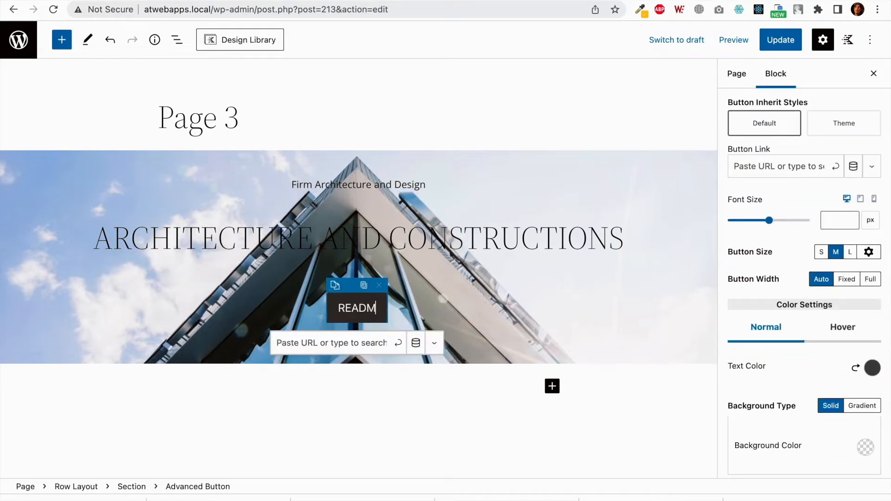
key(BackSpace)
text(MORE)
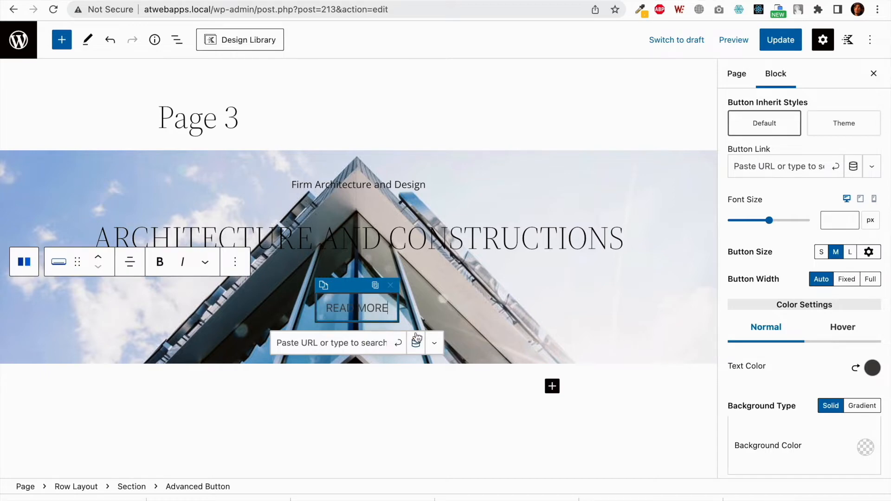
click(366, 344)
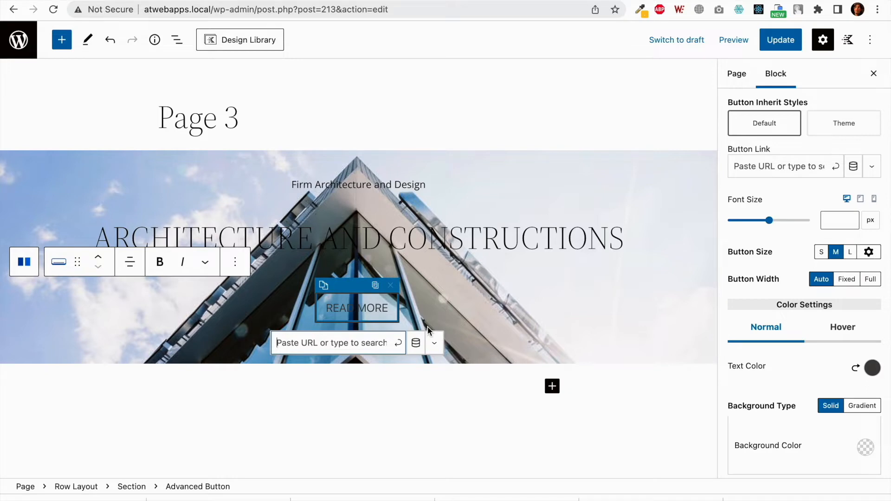
Step: Try to link the READ MORE button to the personal website's URL
text(httsP:)
key(BackSpace)
key(BackSpace)
text(://rahmanzeb.com)
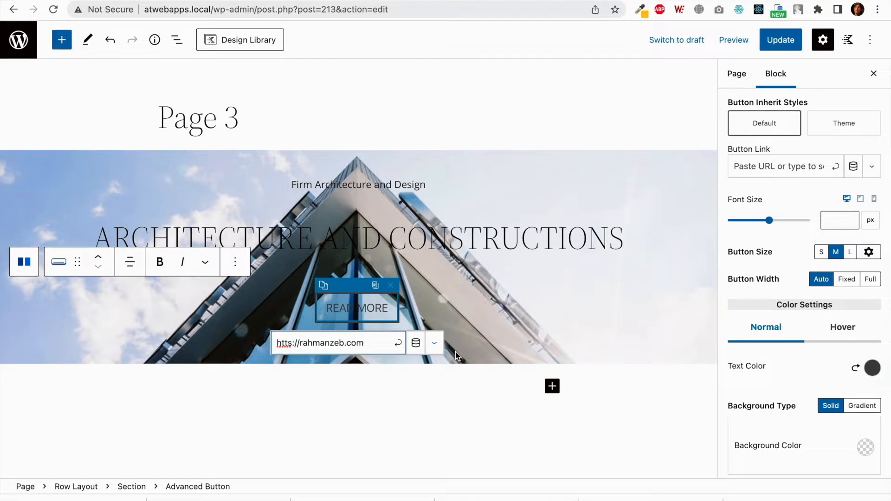
click(444, 405)
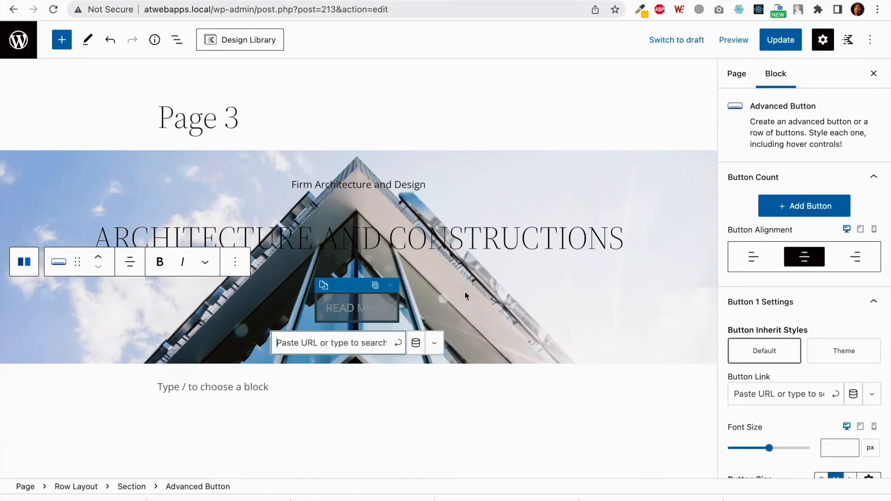
Step: Set the READ MORE button's text color to white (FFFFFF)
scroll(820, 378, down, 5)
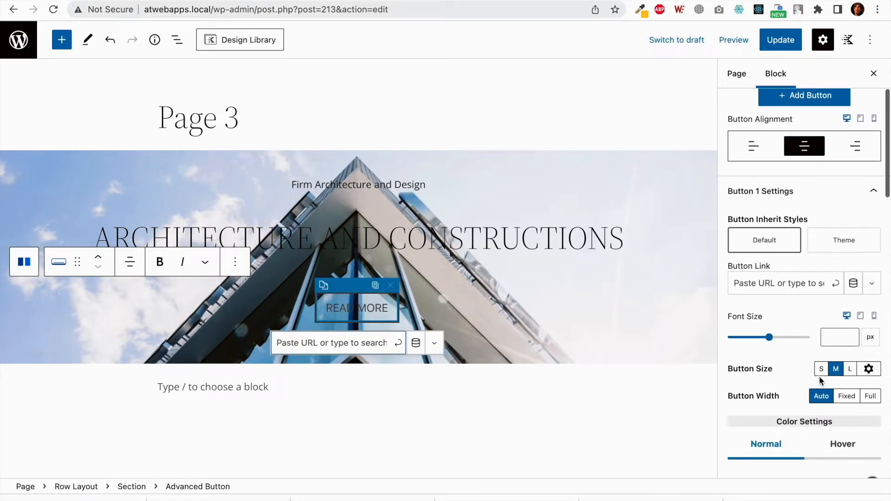
scroll(820, 379, down, 7)
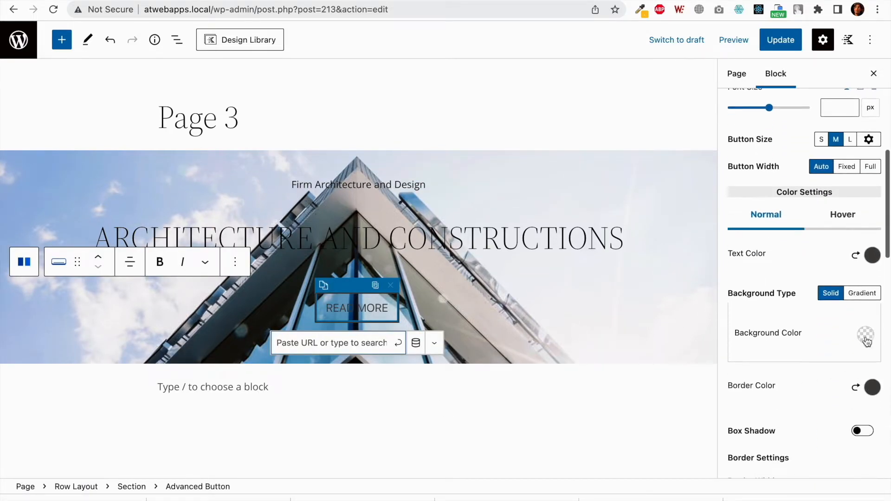
click(873, 256)
click(726, 222)
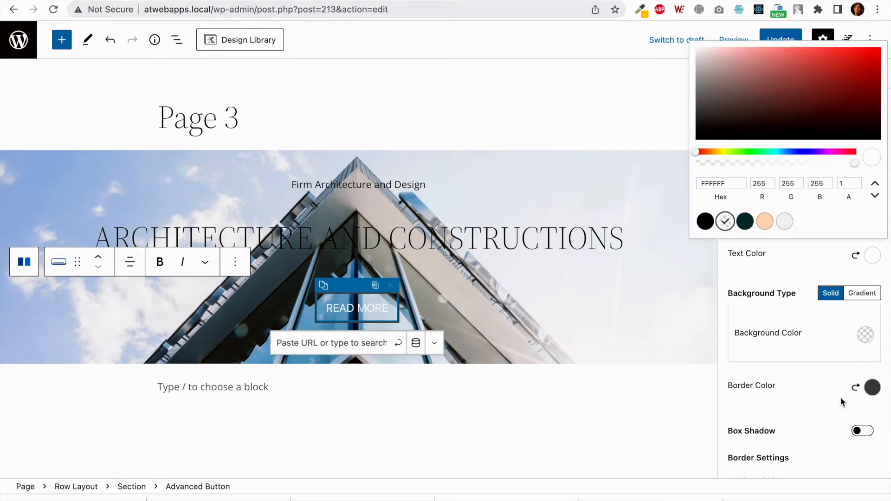
Step: Set the READ MORE button's border width and border radius to 0
scroll(844, 403, down, 2)
click(808, 415)
drag(780, 439, 697, 428)
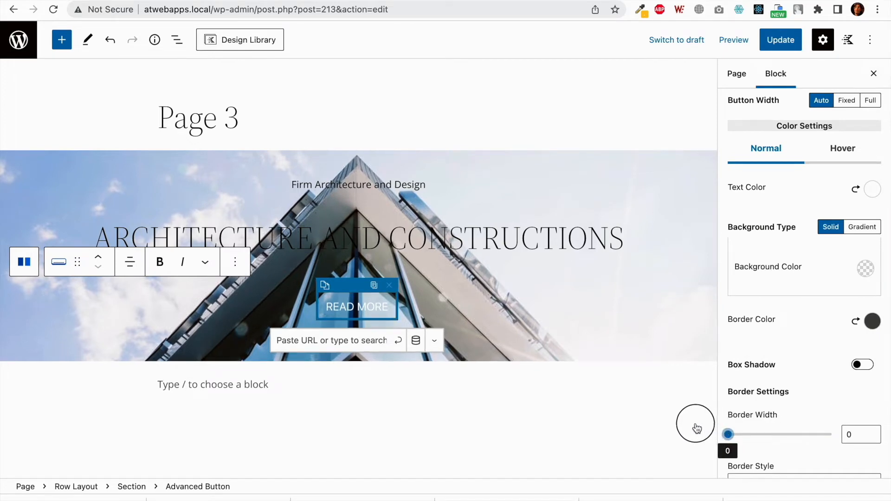
scroll(784, 423, down, 4)
click(783, 424)
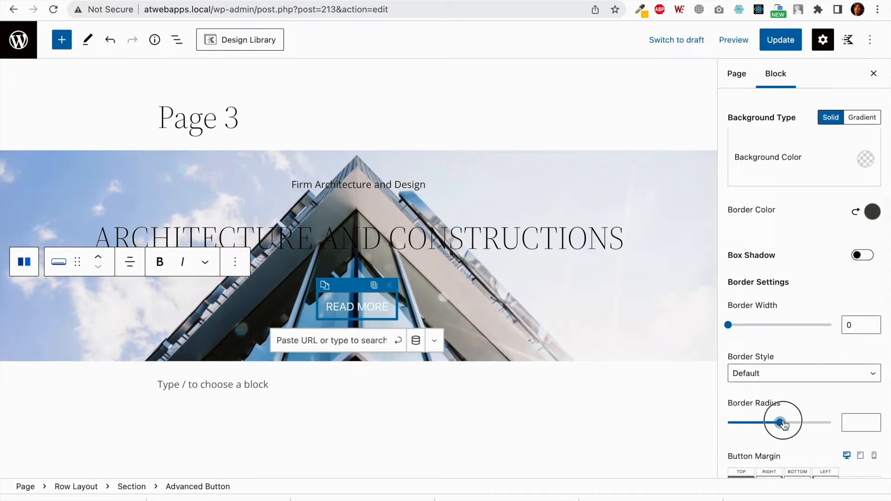
drag(783, 423, 720, 416)
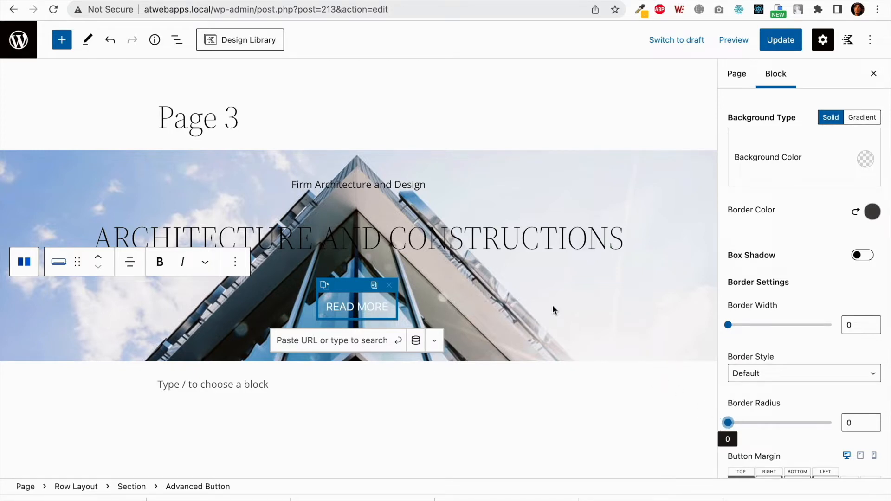
Step: Open the button's background color for editing and copy the yellow #FFCE3D from the READ MORE button in the Nicepage template preview
scroll(552, 310, down, 5)
scroll(553, 310, up, 4)
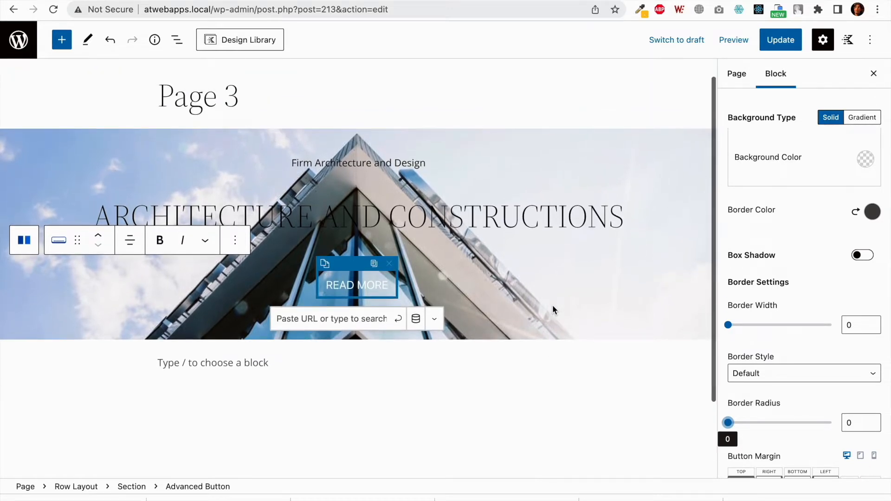
scroll(736, 321, down, 6)
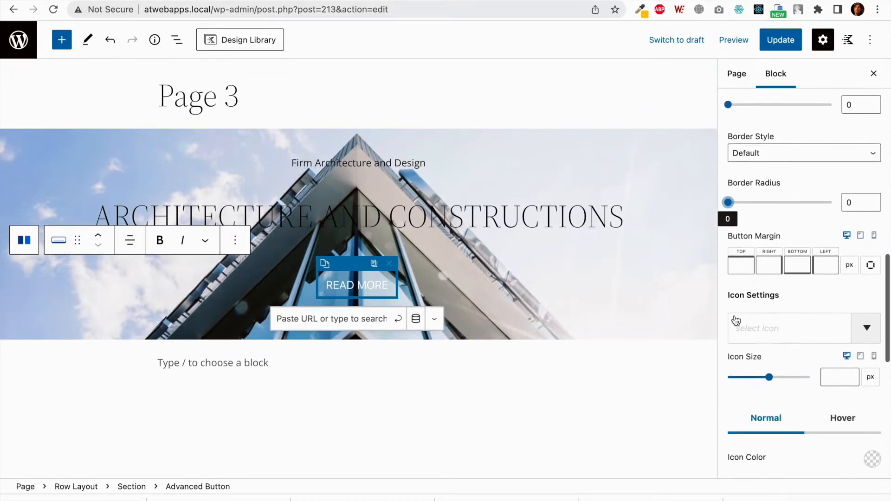
scroll(736, 320, up, 4)
scroll(736, 320, up, 5)
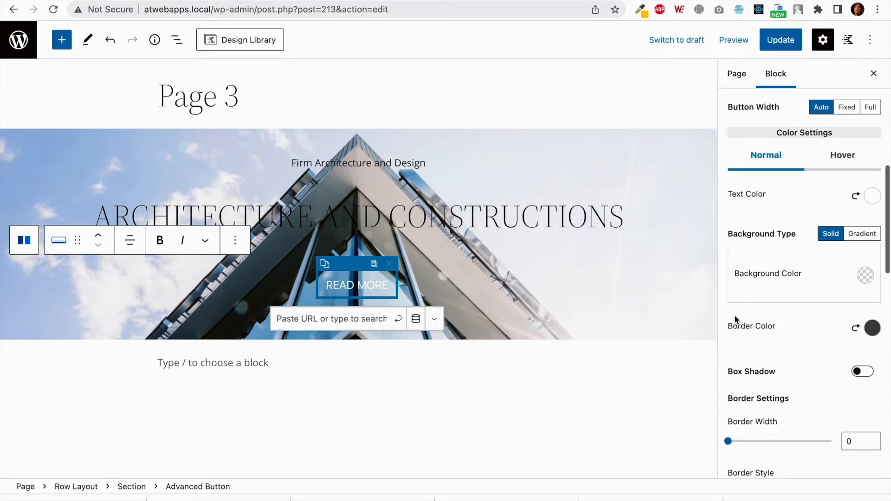
scroll(768, 346, down, 1)
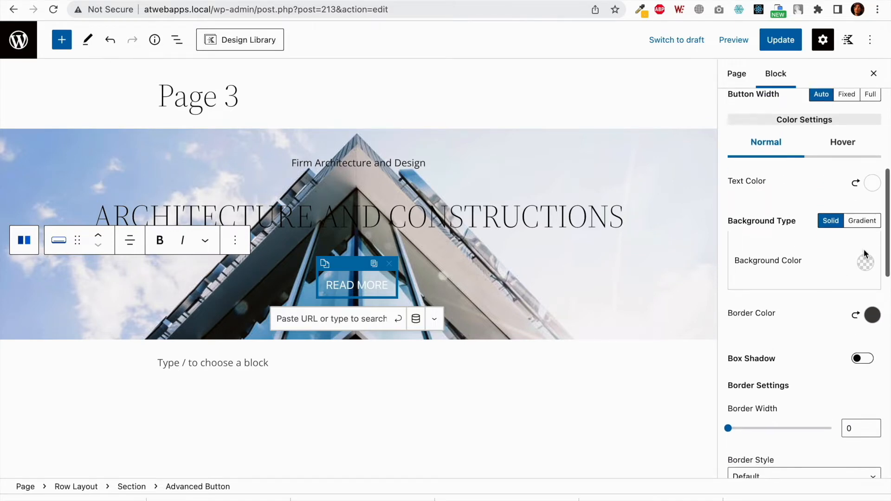
click(867, 264)
double_click(732, 191)
key(ctrl+Tab)
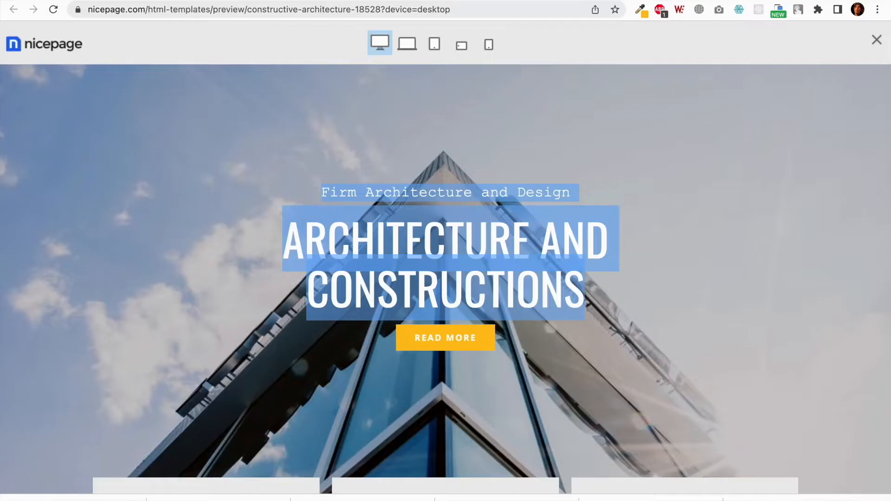
click(714, 200)
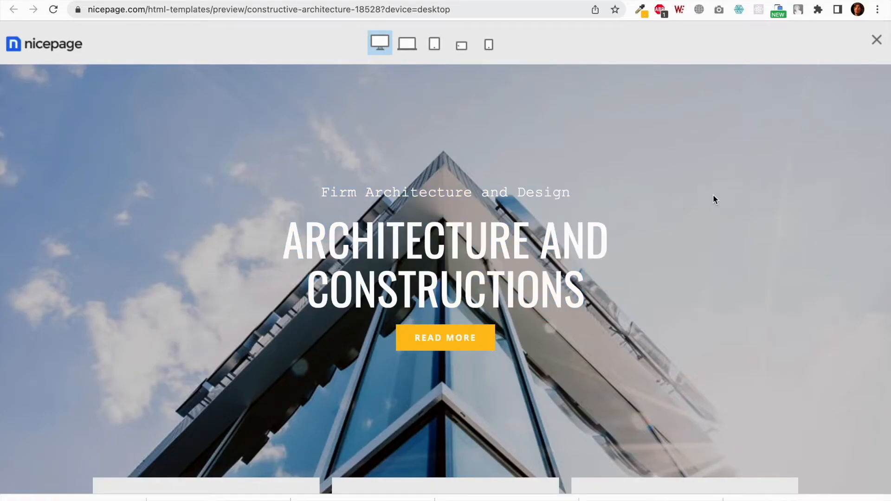
click(641, 9)
click(629, 24)
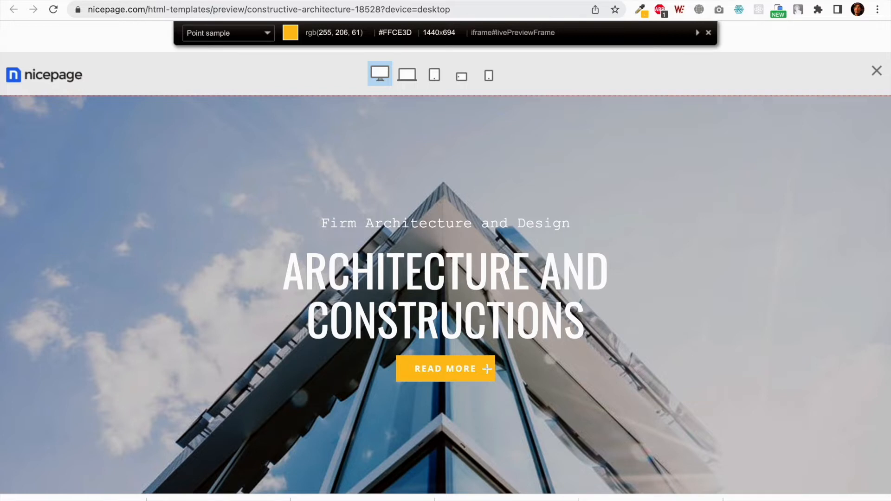
click(487, 369)
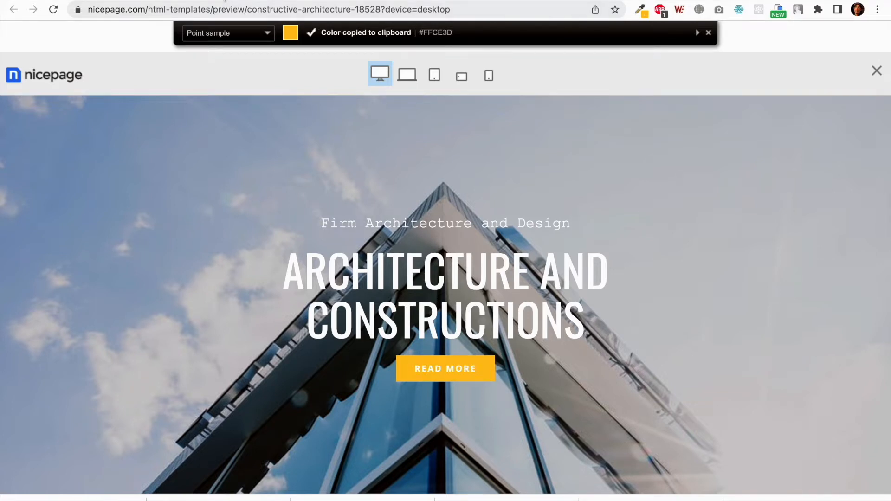
Step: Return to the Page 3 editor and set the READ MORE button's background color to the copied #FFCE3D
click(224, 0)
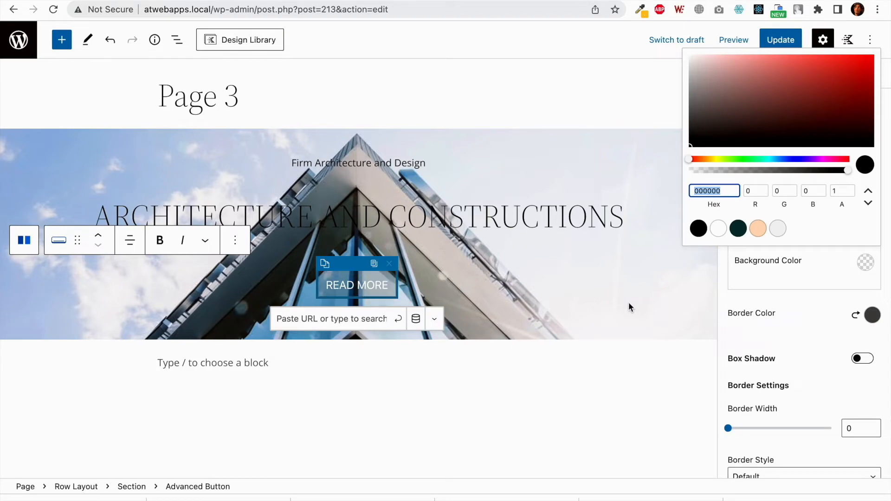
key(ctrl+v)
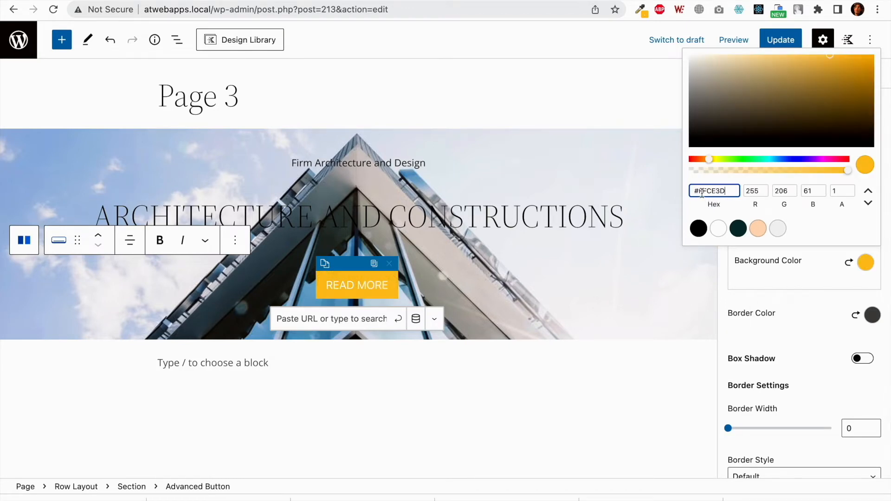
click(808, 286)
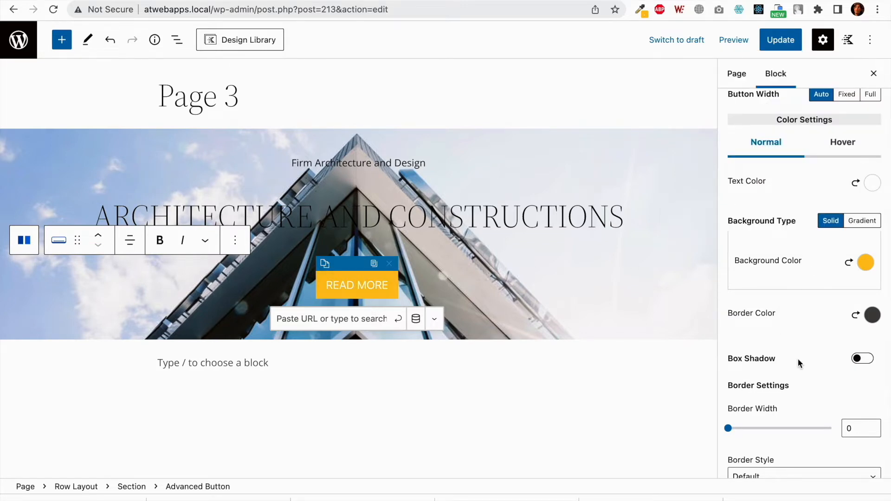
Step: Give the READ MORE button a fixed width of 150 px
scroll(798, 358, down, 5)
scroll(798, 359, up, 8)
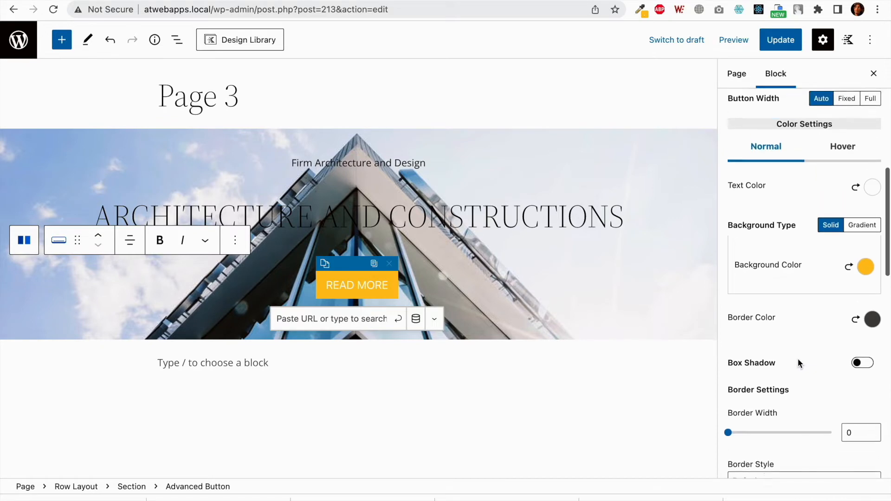
scroll(798, 358, up, 4)
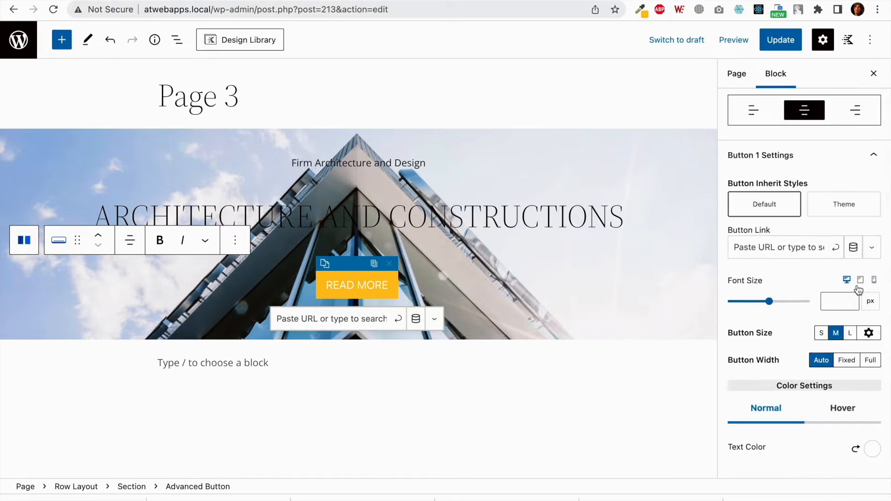
click(846, 360)
click(852, 417)
text(150)
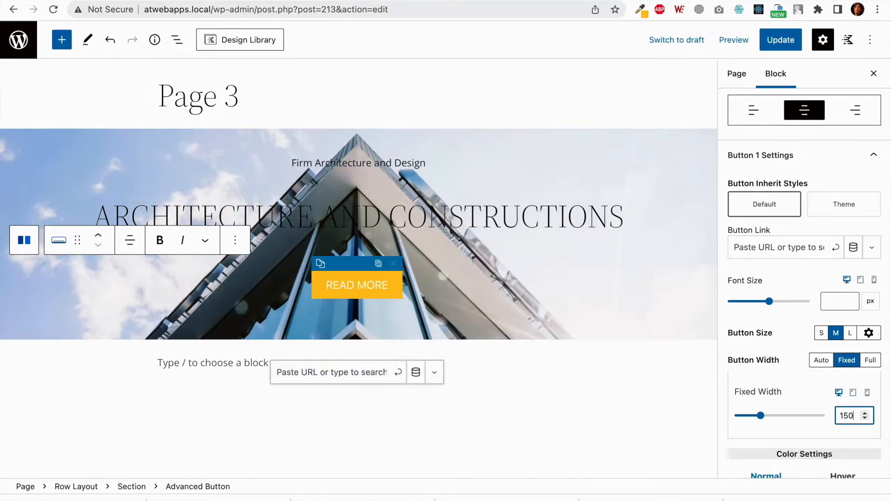
click(552, 391)
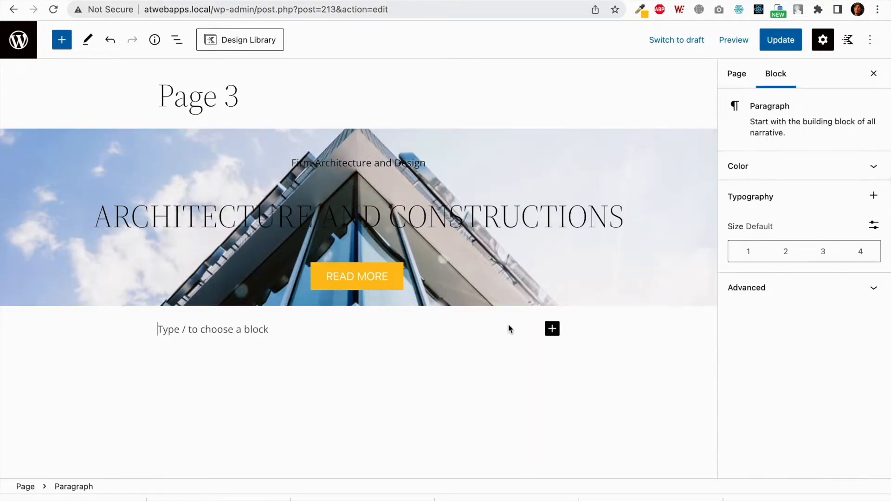
Step: Set the Row Layout block's custom content max width to 740 px
double_click(423, 218)
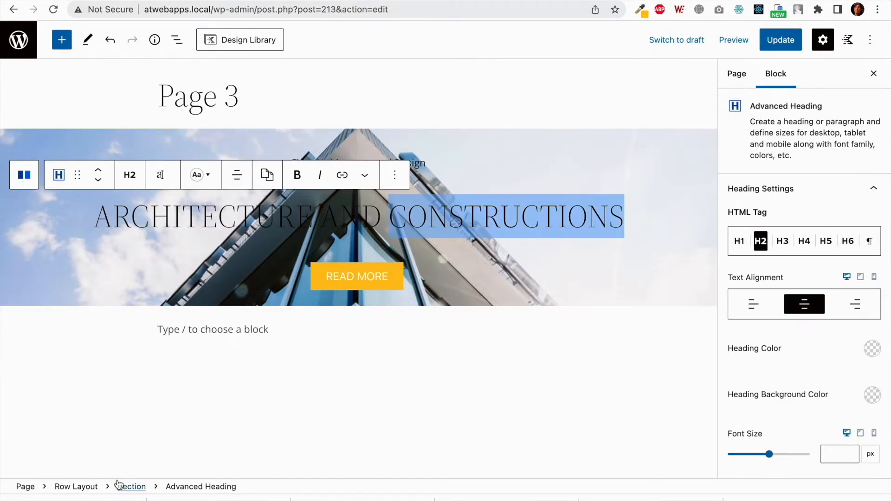
click(91, 487)
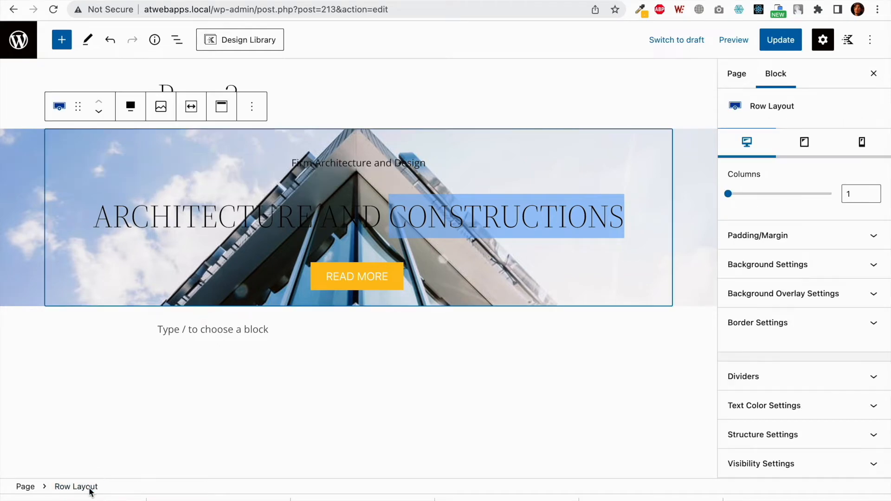
click(191, 106)
click(224, 203)
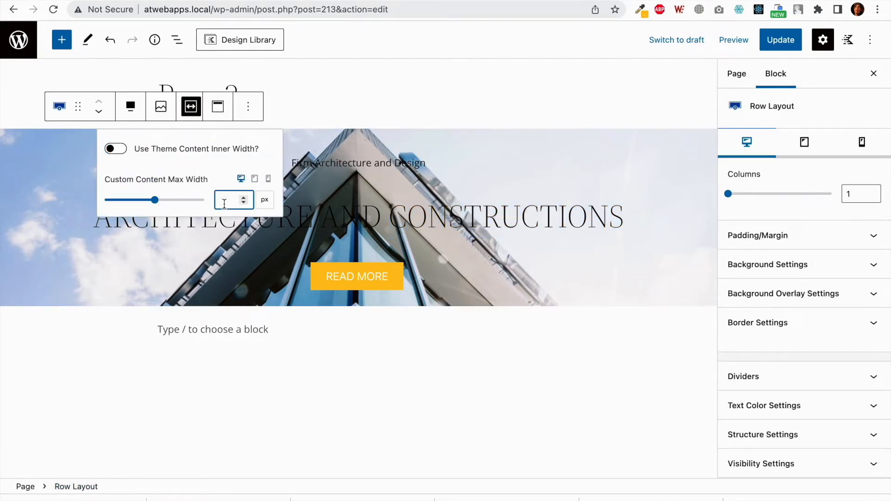
text(740)
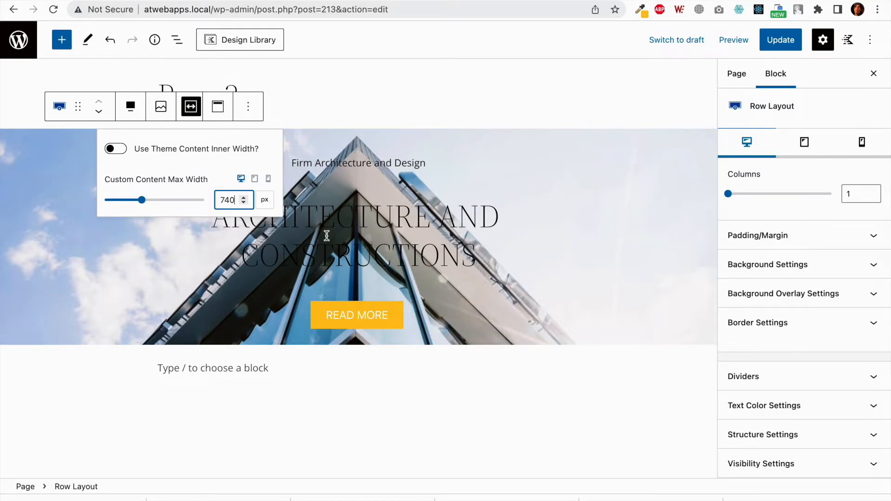
Step: Color the "ARCHITECTURE AND CONSTRUCTIONS" heading white and make its text bold
triple_click(327, 235)
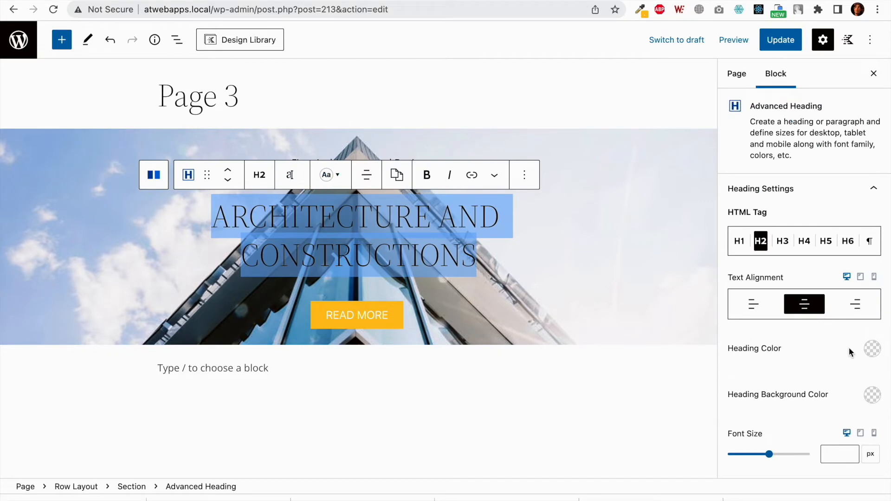
click(872, 349)
click(726, 316)
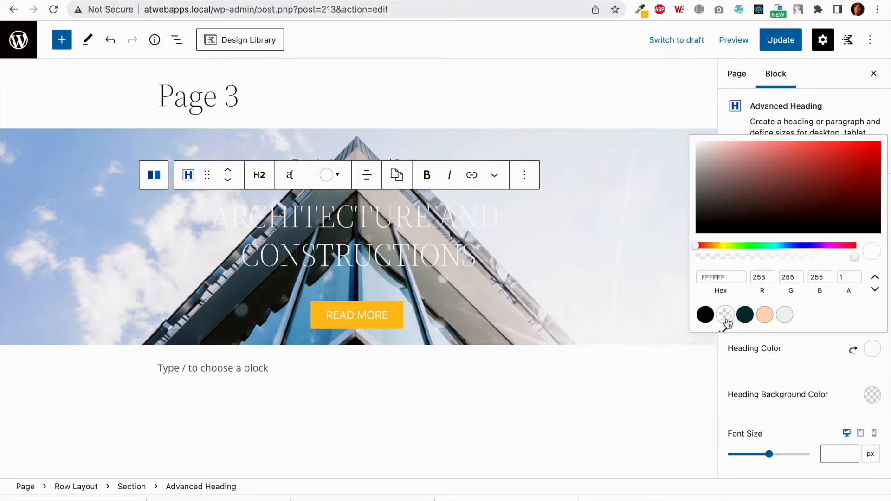
click(429, 179)
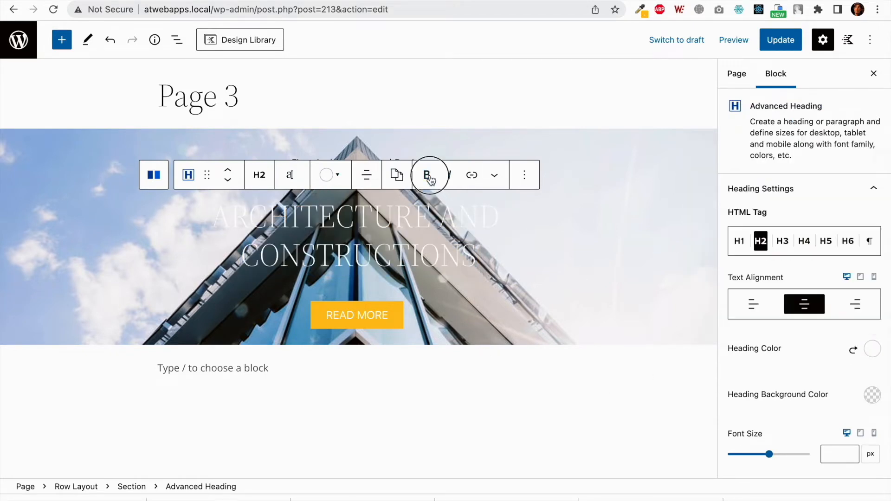
click(481, 300)
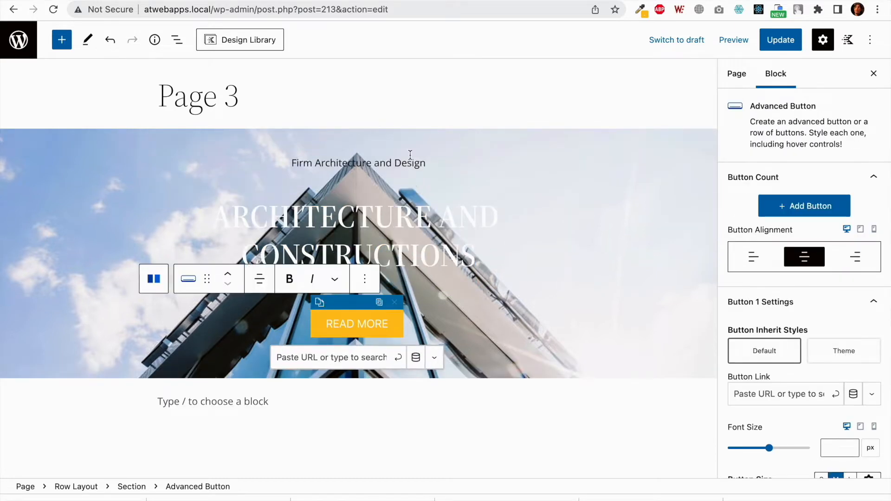
Step: Set the top margin of the "ARCHITECTURE AND CONSTRUCTIONS" heading to 0 px
click(410, 161)
triple_click(410, 161)
double_click(412, 259)
triple_click(413, 258)
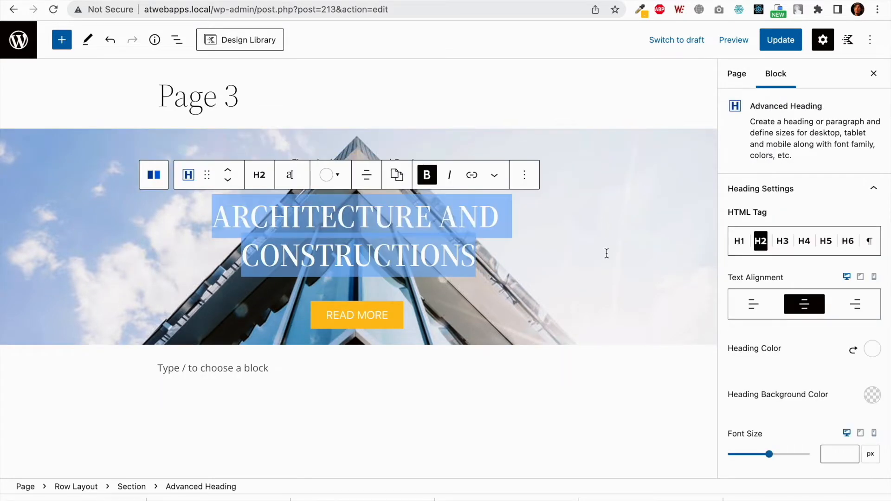
scroll(748, 302, down, 5)
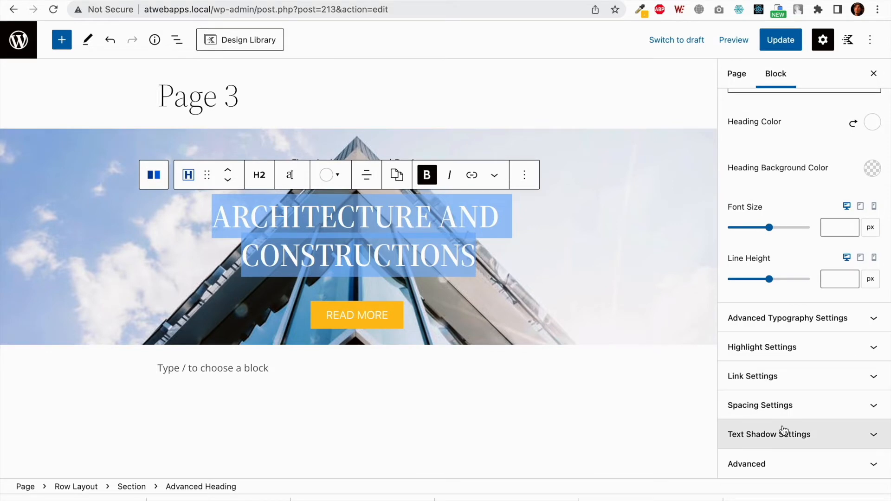
click(785, 410)
click(748, 397)
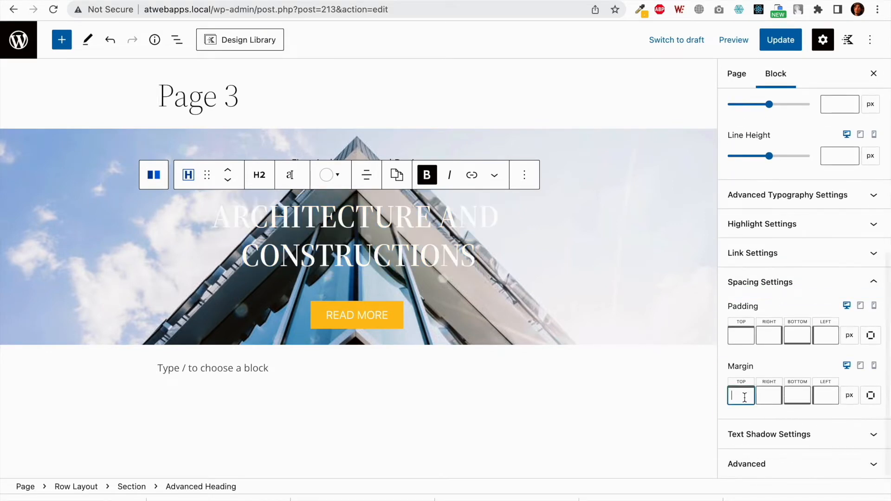
text(0)
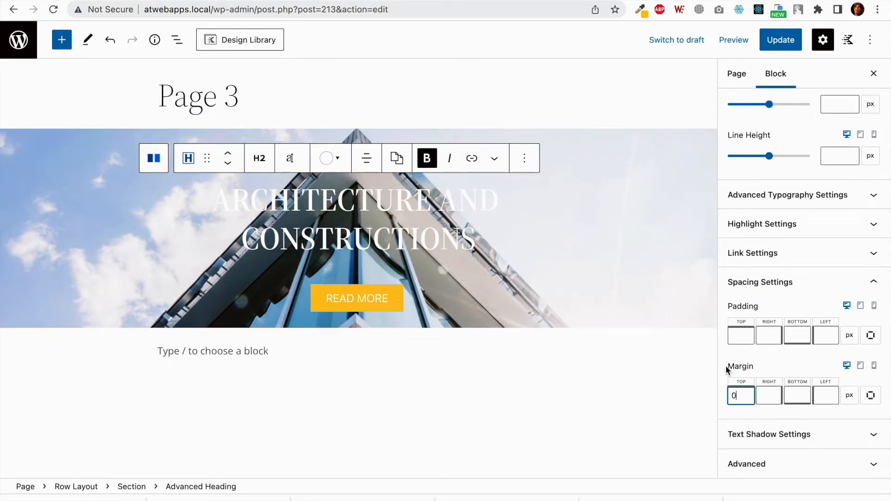
Step: Set the line height of the "Firm Architecture and Design" paragraph to 0
click(578, 173)
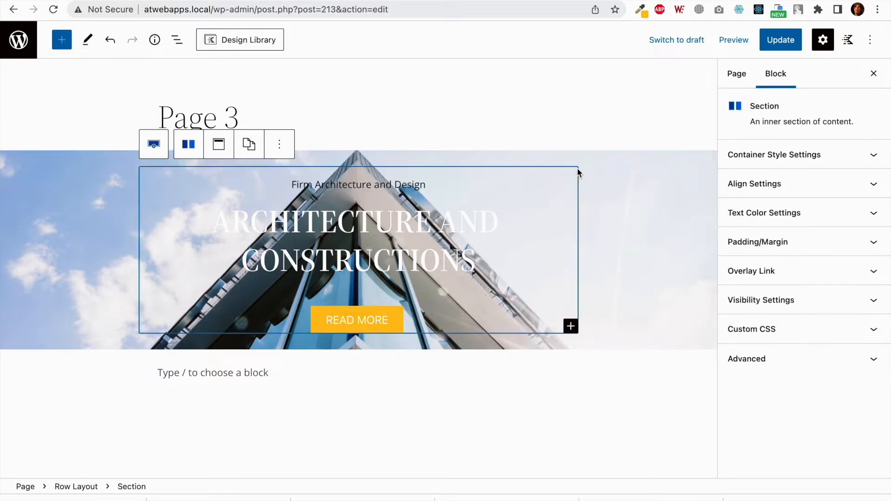
triple_click(417, 185)
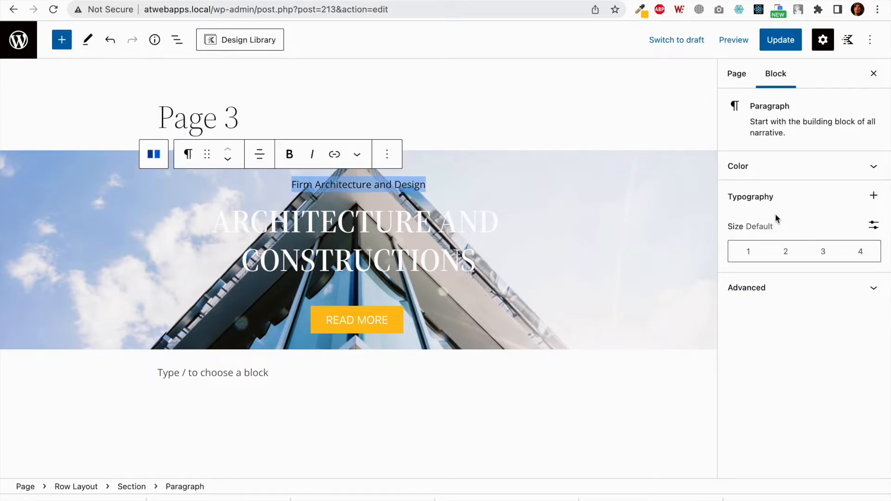
click(874, 195)
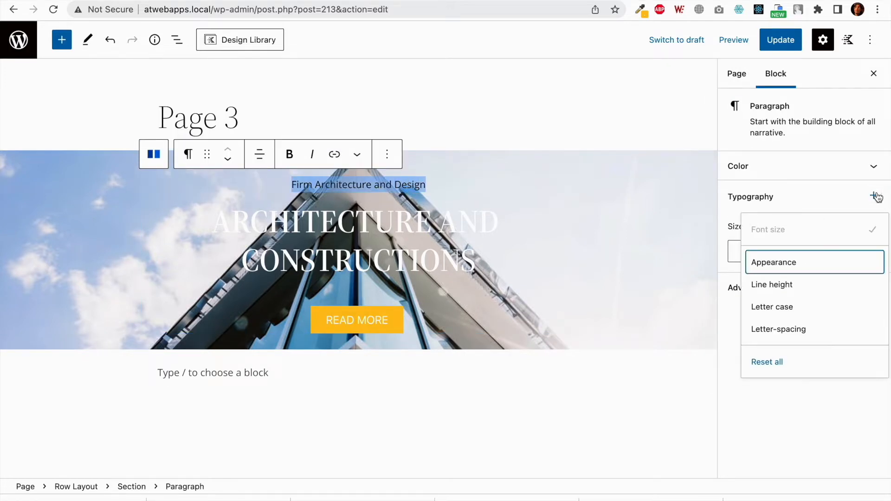
click(815, 285)
click(745, 304)
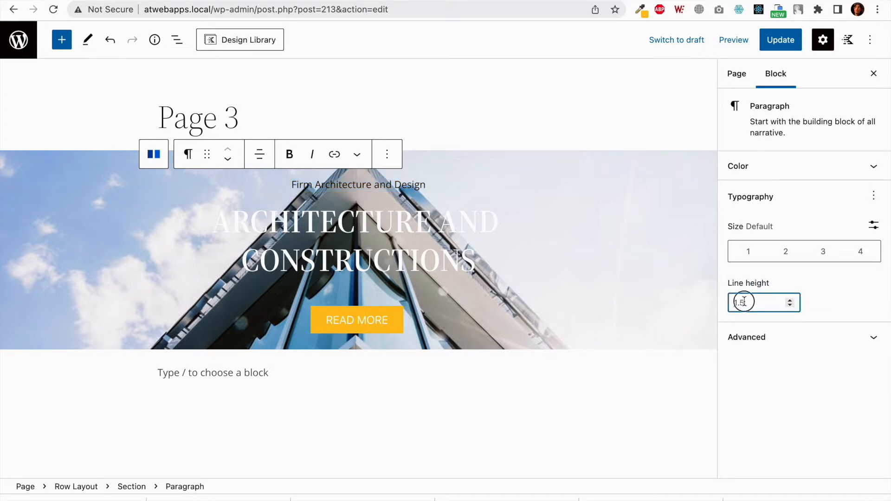
text(0)
click(764, 385)
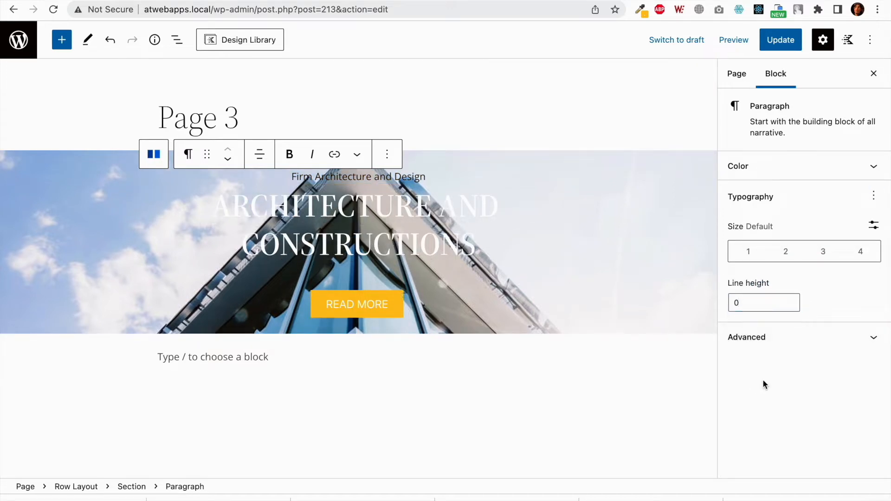
Step: Color the "Firm Architecture and Design" paragraph text white (#ffffff)
click(776, 171)
scroll(780, 175, down, 1)
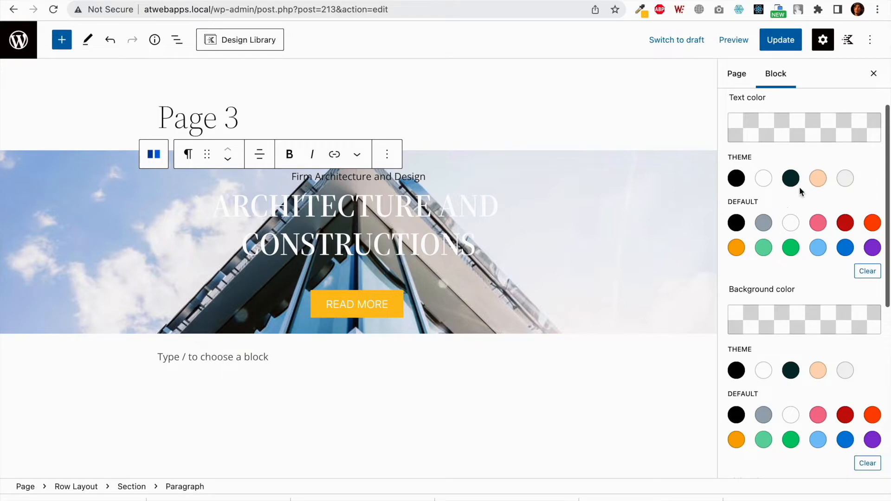
click(787, 218)
scroll(725, 193, up, 2)
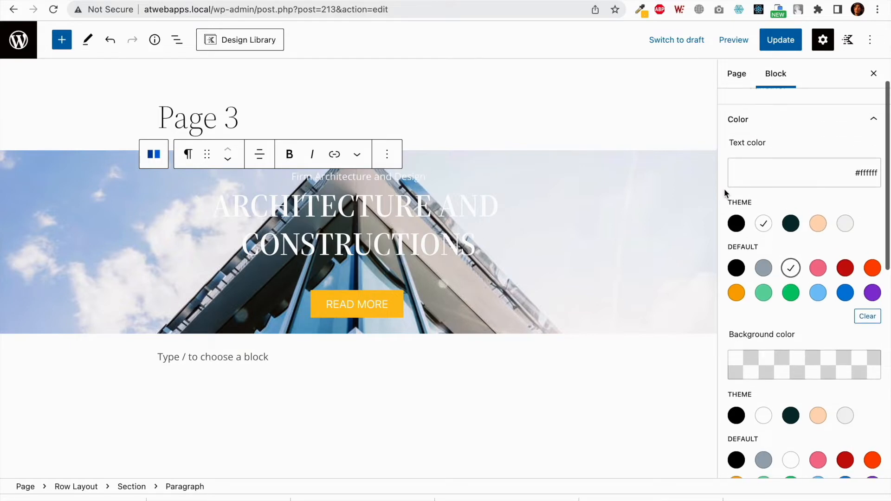
click(439, 362)
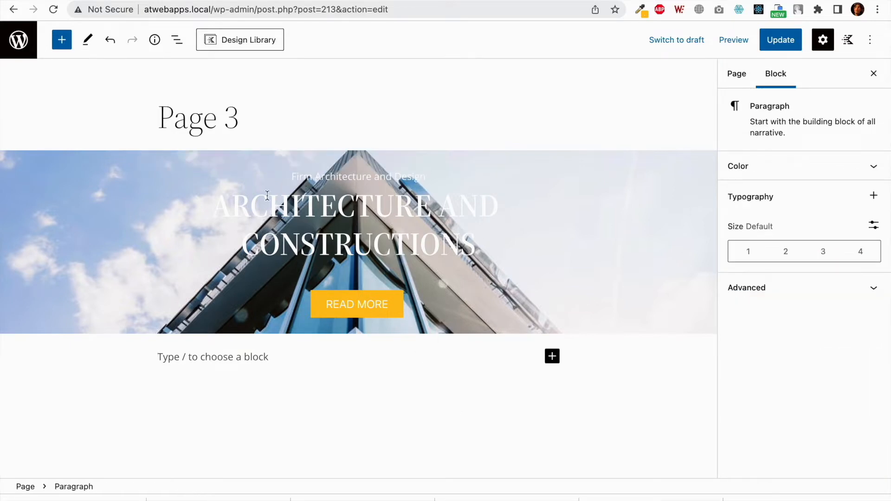
Step: Set the Row Layout block's minimum height to 100 vh in its structure settings
click(175, 188)
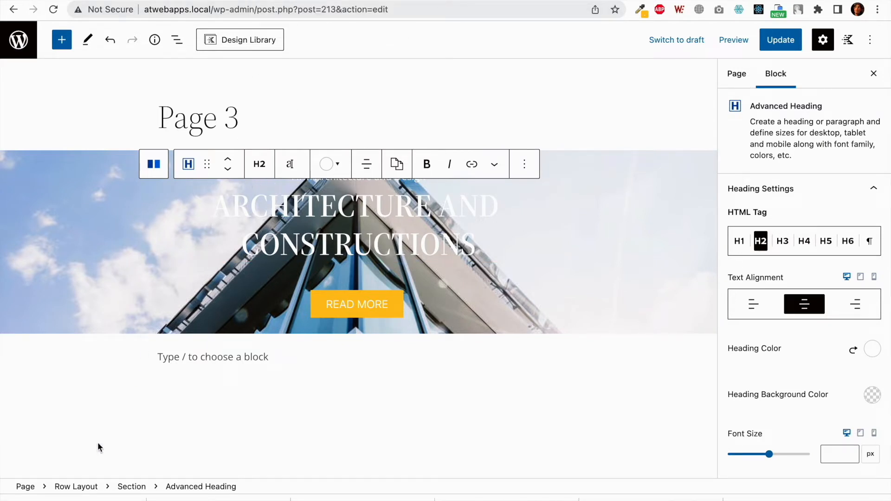
click(89, 481)
scroll(840, 400, down, 2)
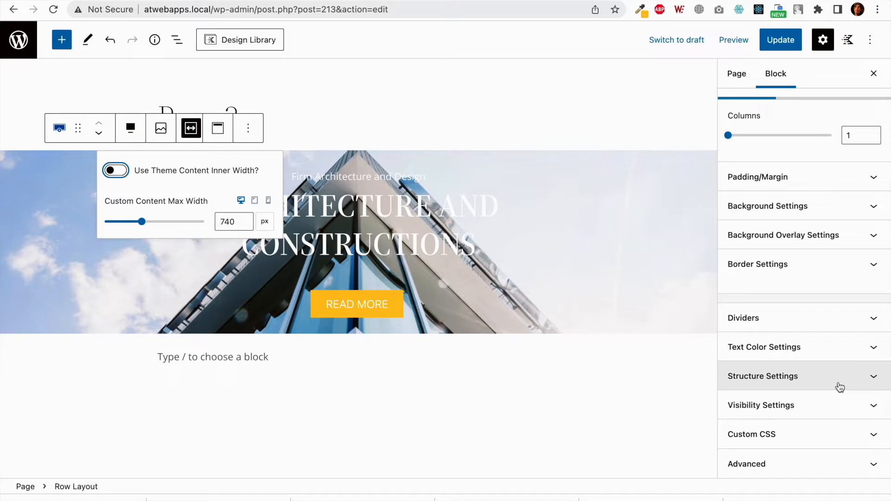
click(841, 387)
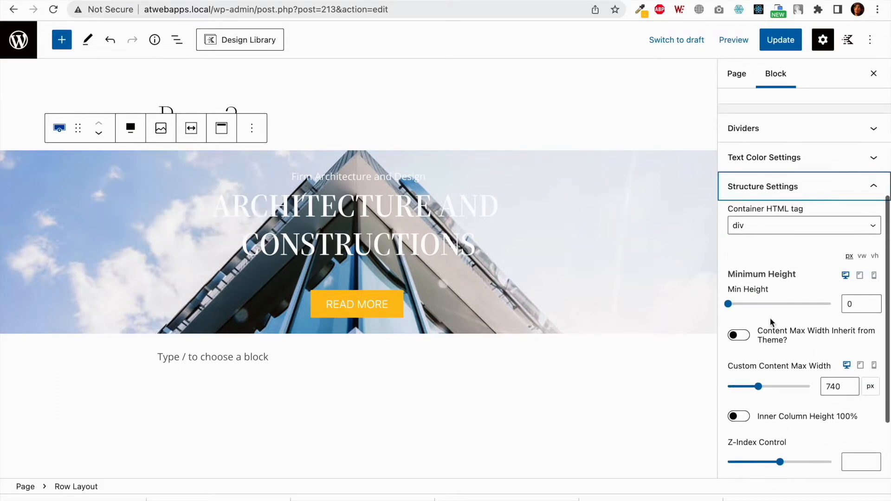
click(876, 257)
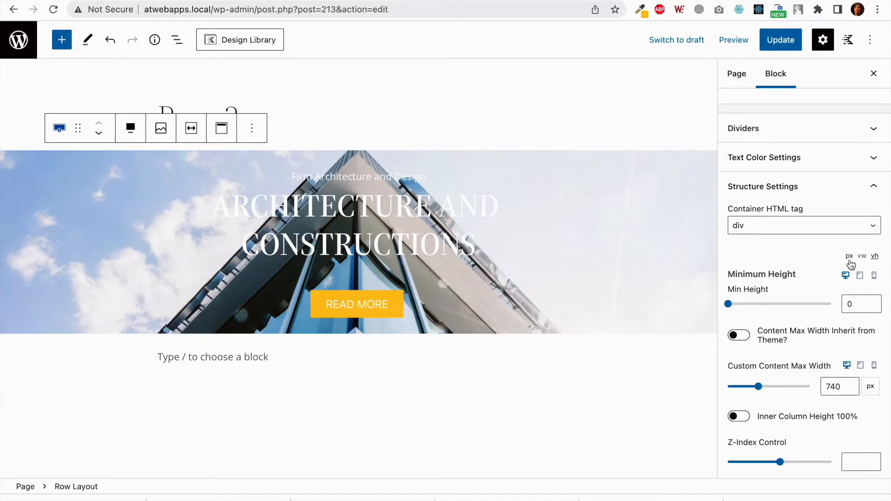
click(851, 304)
text(100)
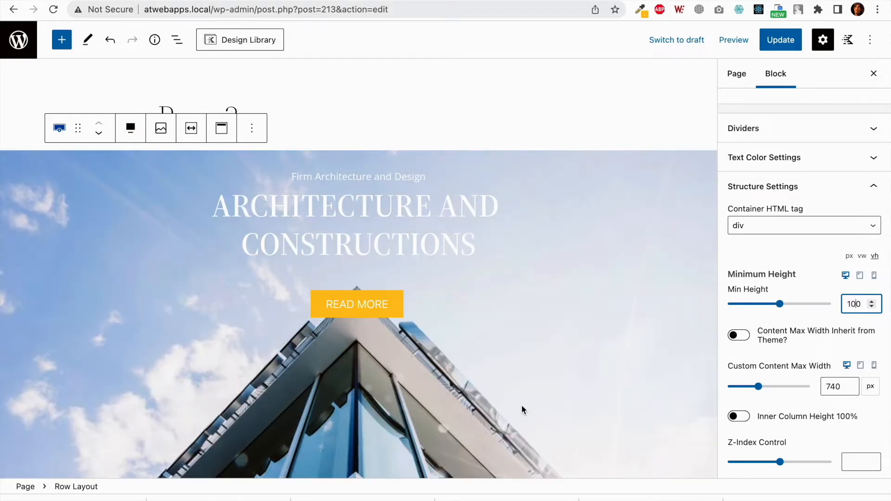
Step: Align the hero row's content vertically to the middle and update the page
scroll(525, 334, down, 1)
click(222, 92)
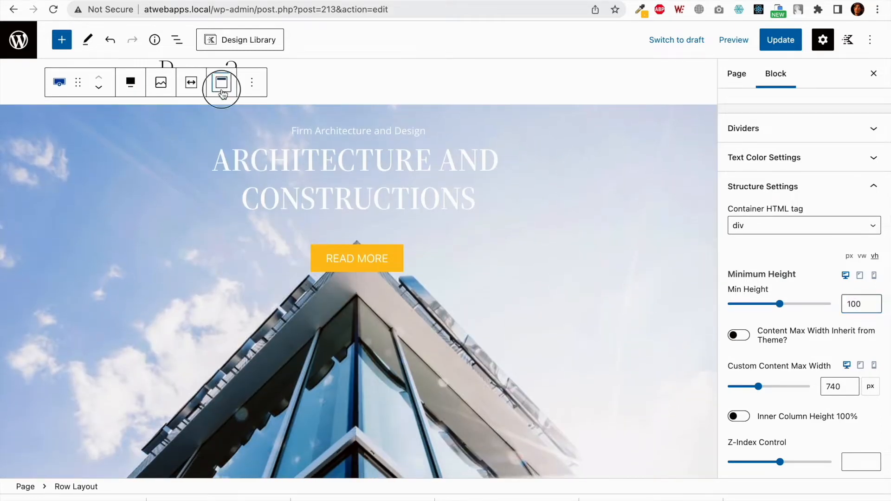
click(247, 148)
scroll(435, 302, down, 1)
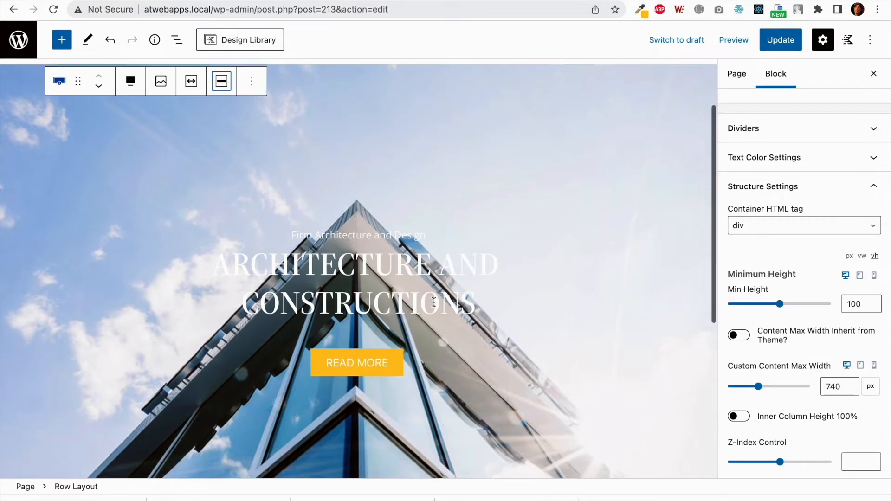
click(792, 42)
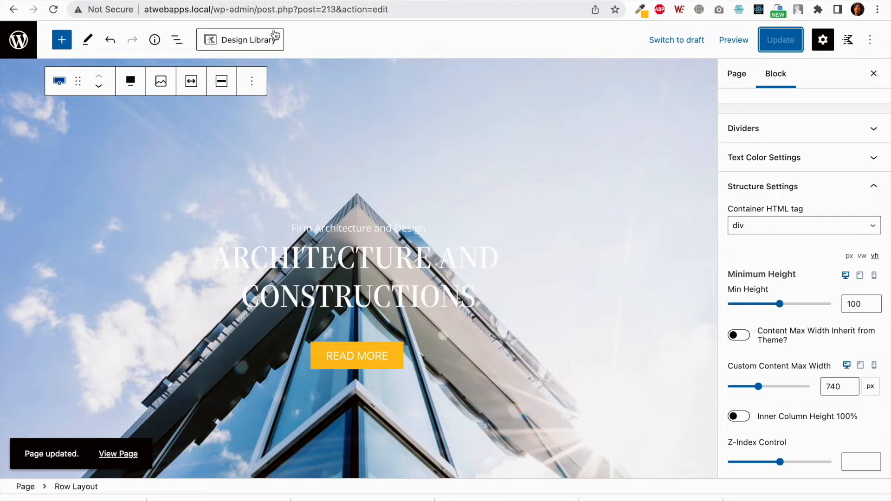
Step: Open the published Page 3 in a new browser tab and examine the hero section's height and content position
right_click(117, 455)
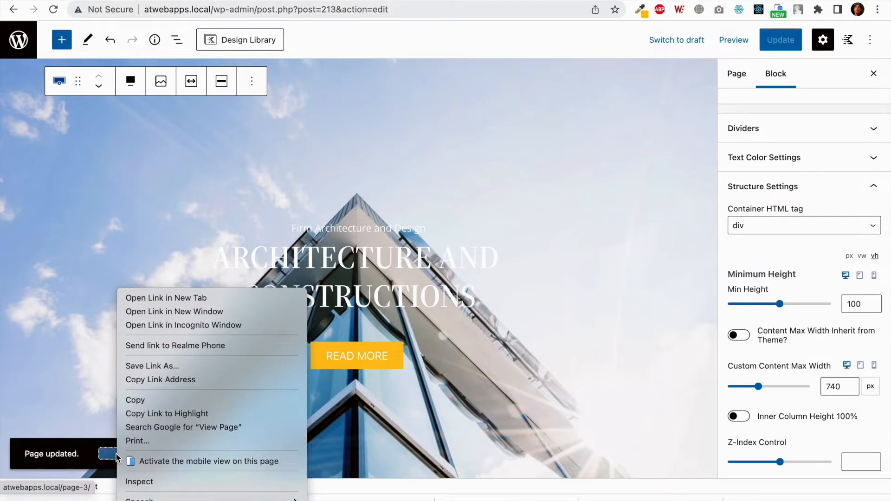
click(193, 298)
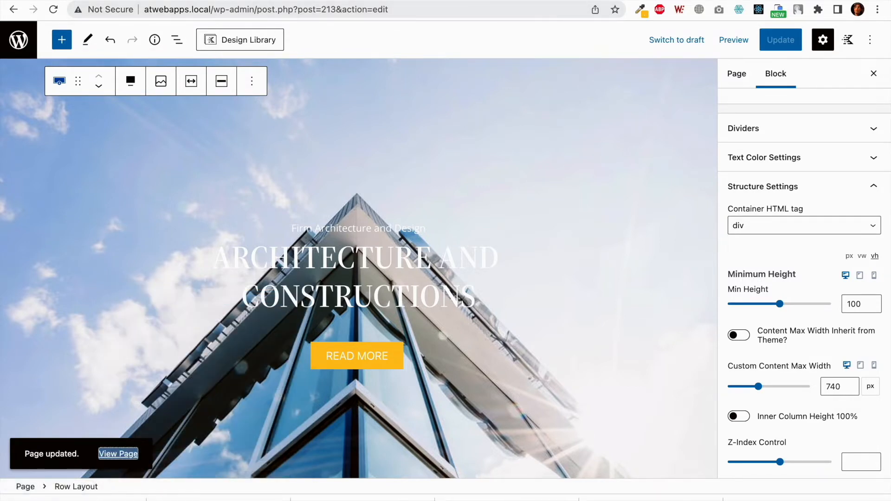
click(279, 1)
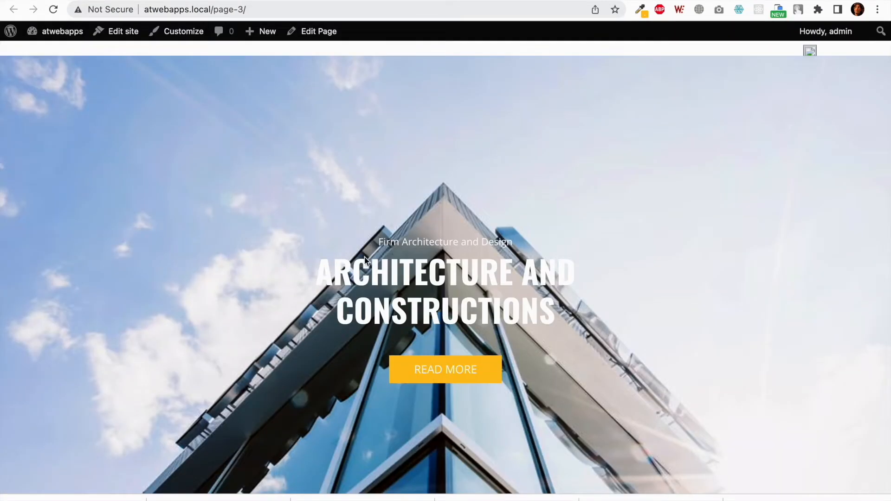
scroll(364, 335, down, 2)
scroll(364, 336, up, 2)
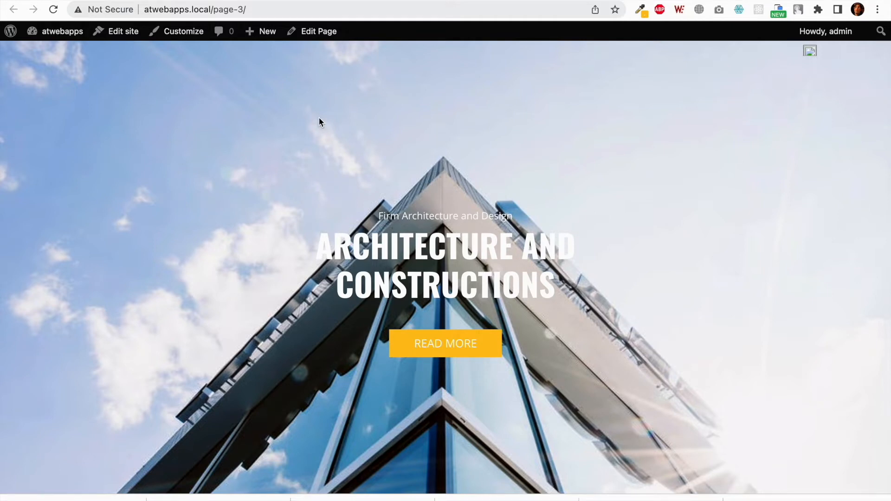
scroll(319, 118, down, 1)
scroll(319, 118, up, 2)
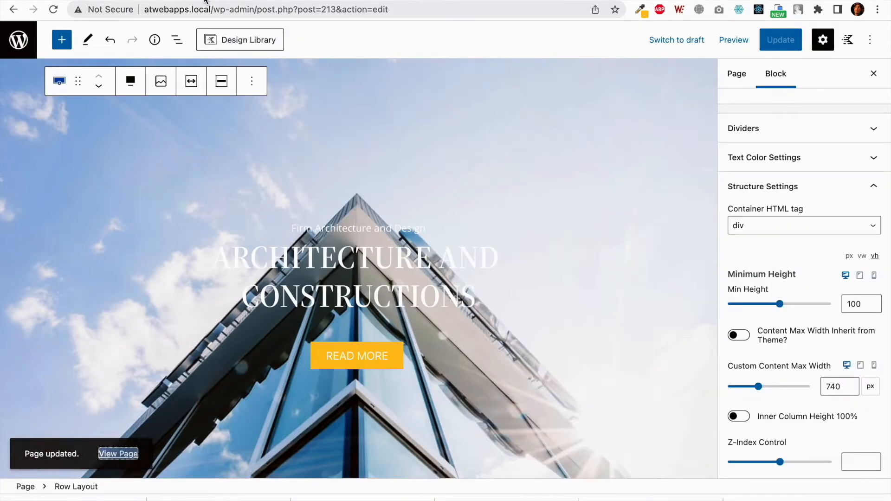
Step: Give the hero Row Layout's background overlay the dark grey color 4E4C4C and update the page
scroll(570, 272, down, 1)
click(571, 272)
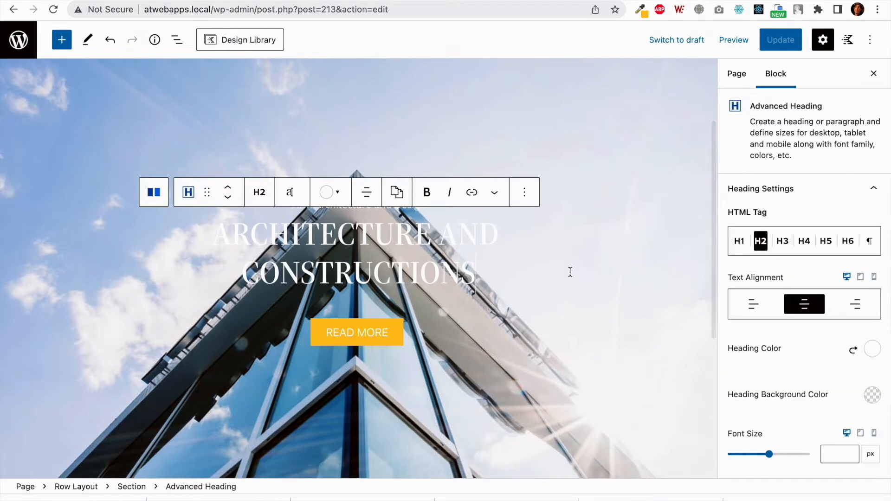
click(79, 487)
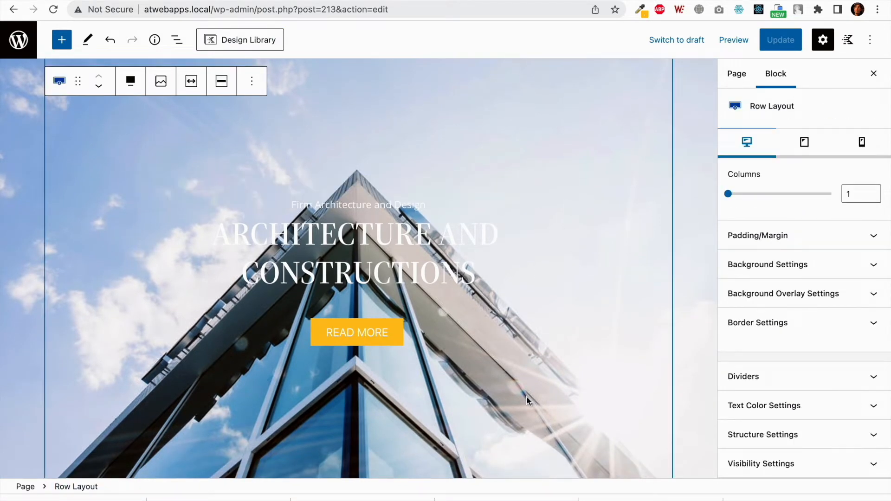
scroll(723, 360, down, 1)
click(841, 274)
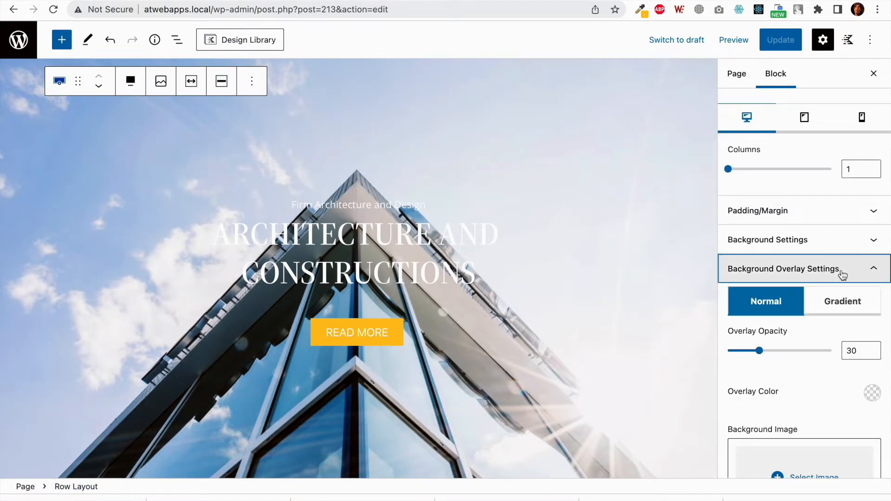
scroll(791, 334, down, 3)
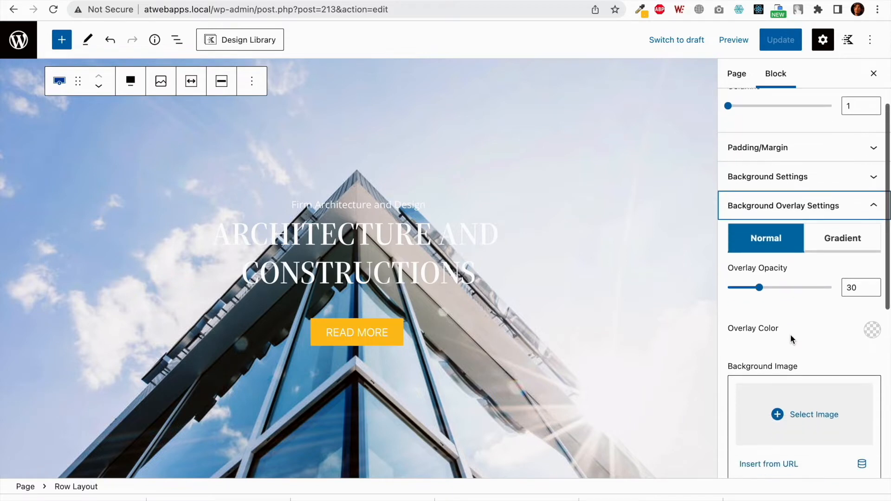
click(873, 320)
drag(715, 189, 701, 179)
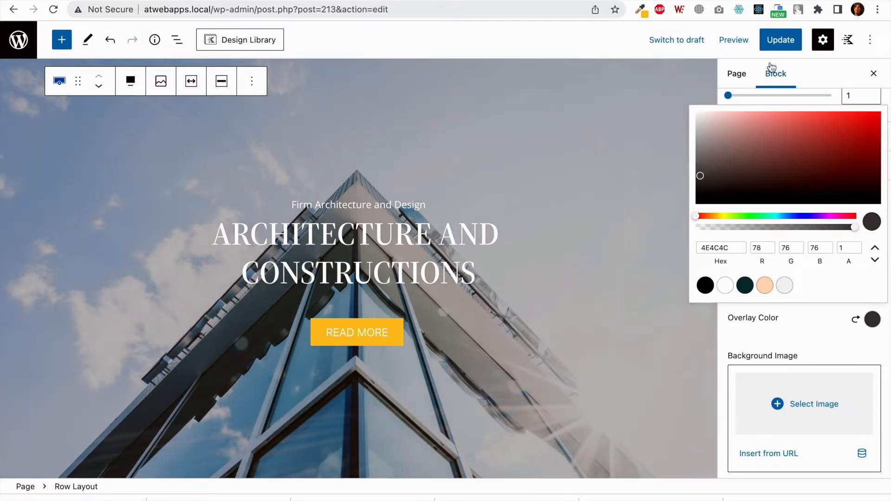
click(780, 45)
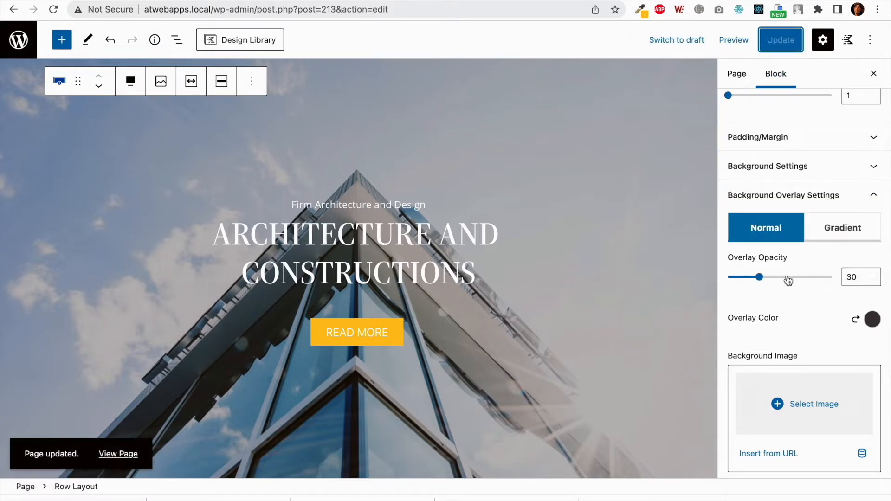
Step: Try overlay opacities of 40 and 70 on the hero row and set the value back to 30
click(854, 277)
key(BackSpace)
text(4)
key(BackSpace)
text(7)
key(BackSpace)
text(3)
click(798, 316)
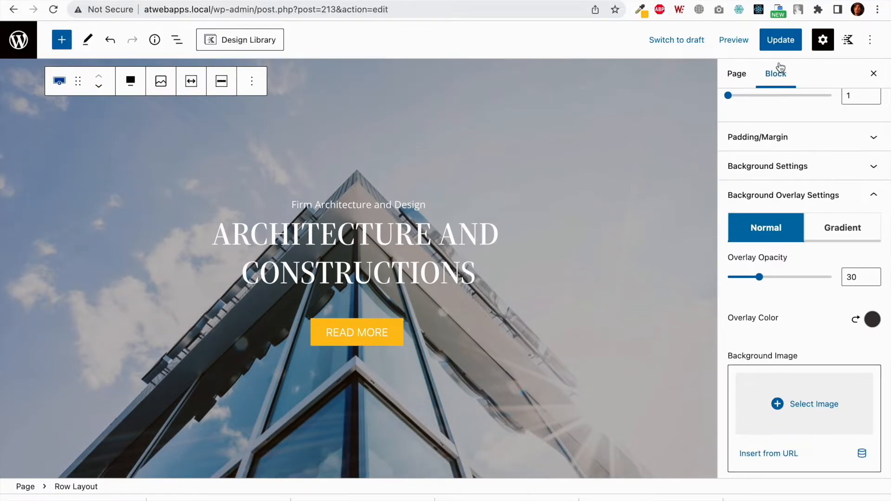
Step: Update the page and check the darkened hero section on the reloaded published page
click(780, 40)
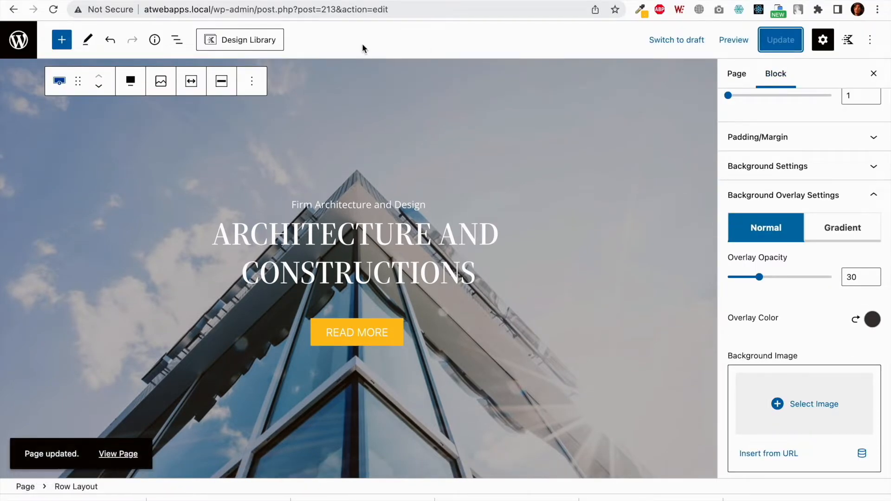
click(279, 1)
key(super+r)
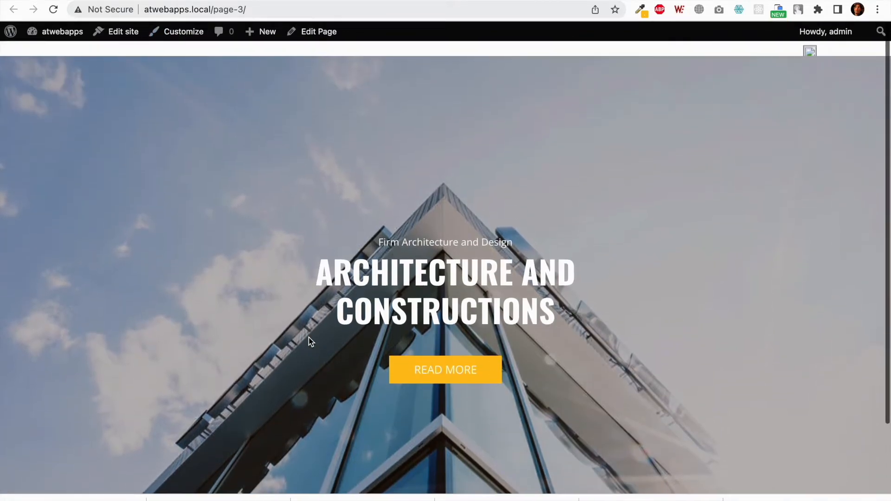
scroll(308, 338, down, 2)
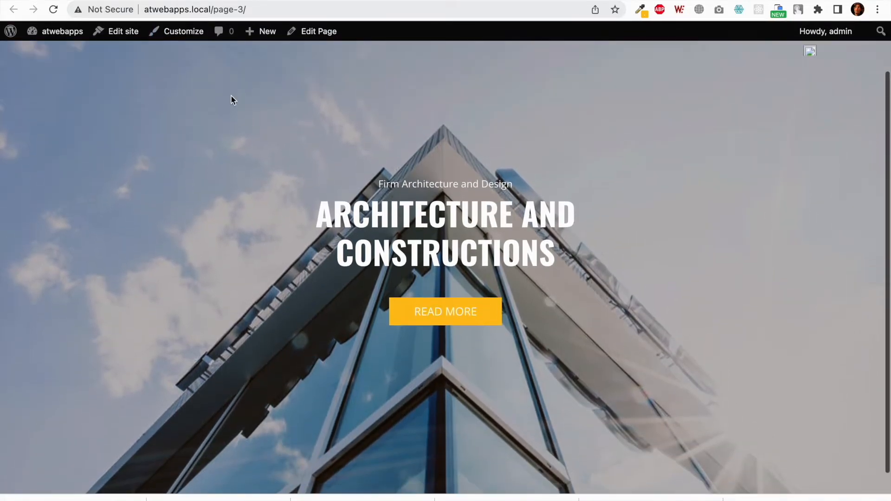
click(206, 2)
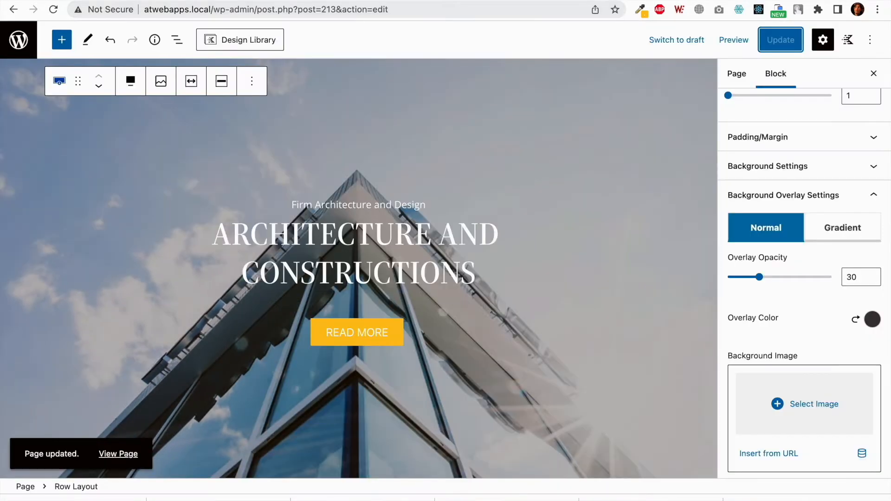
Step: Increase the font size of the "ARCHITECTURE AND CONSTRUCTIONS" heading
click(448, 268)
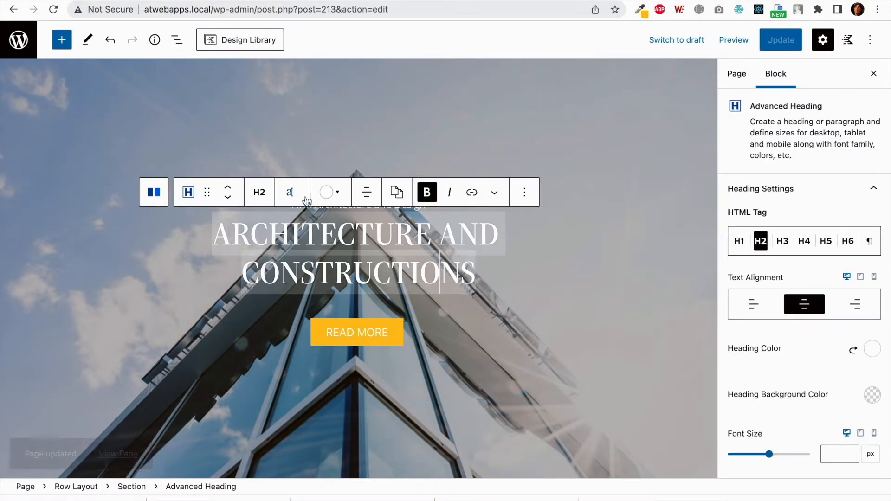
click(292, 193)
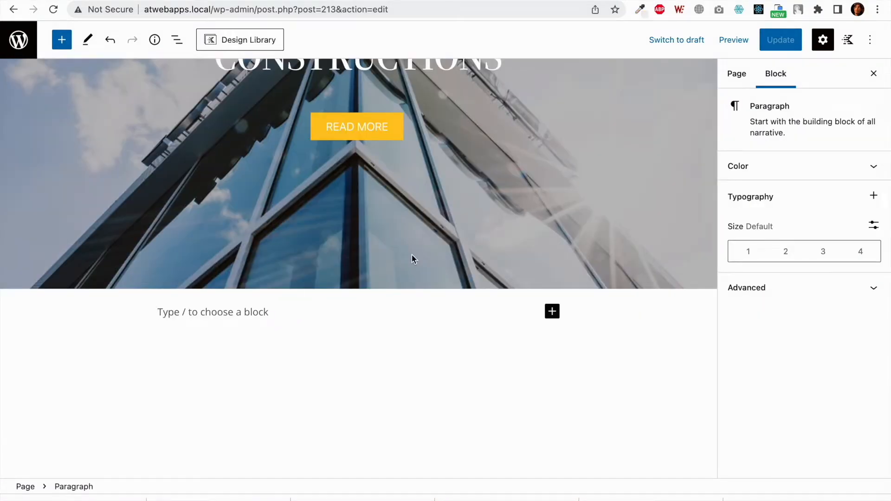
Step: Add a wide-width Row Layout with three equal columns below the hero section
click(552, 315)
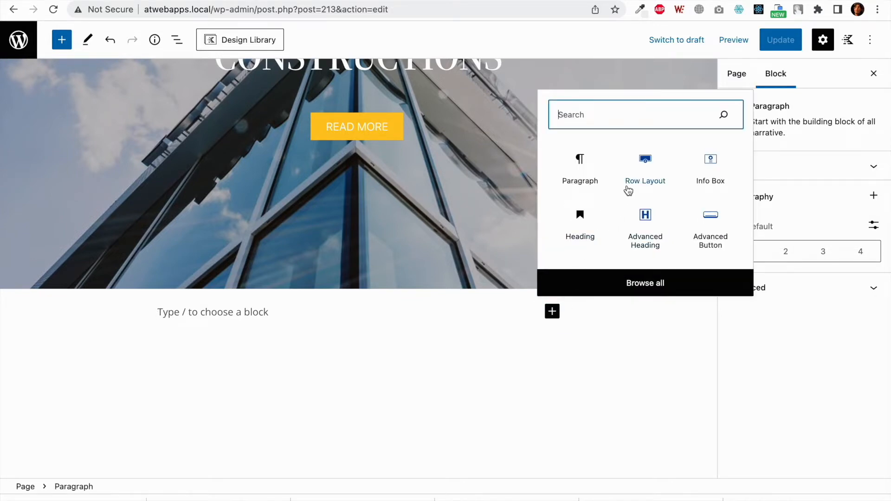
click(645, 177)
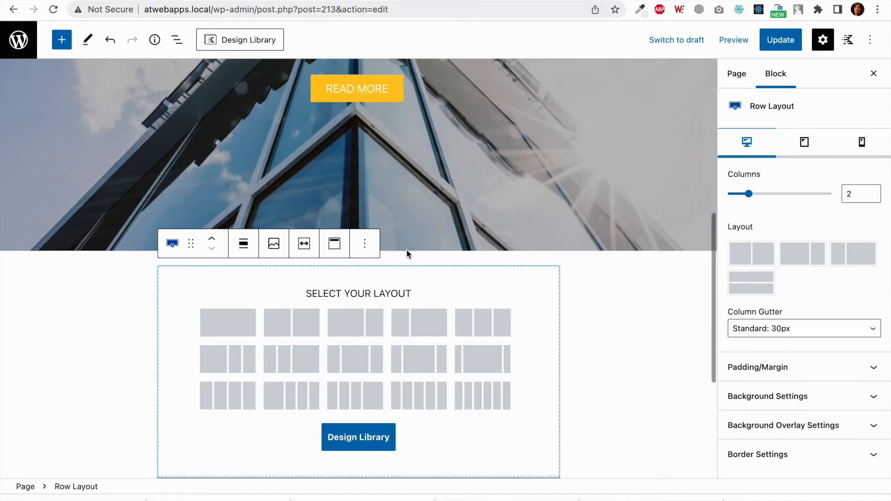
click(243, 246)
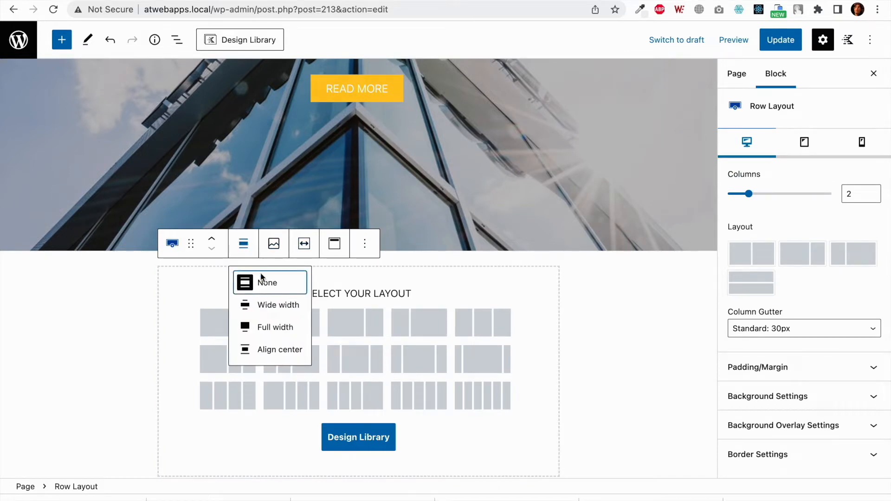
click(272, 306)
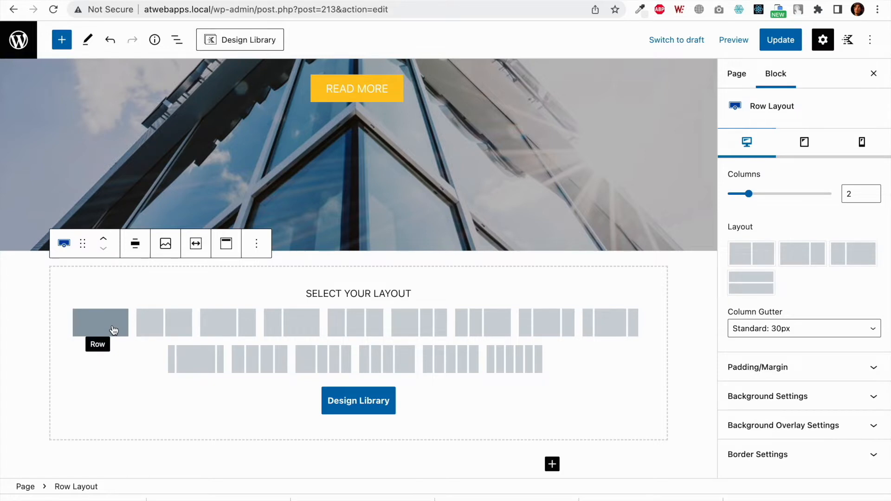
click(360, 327)
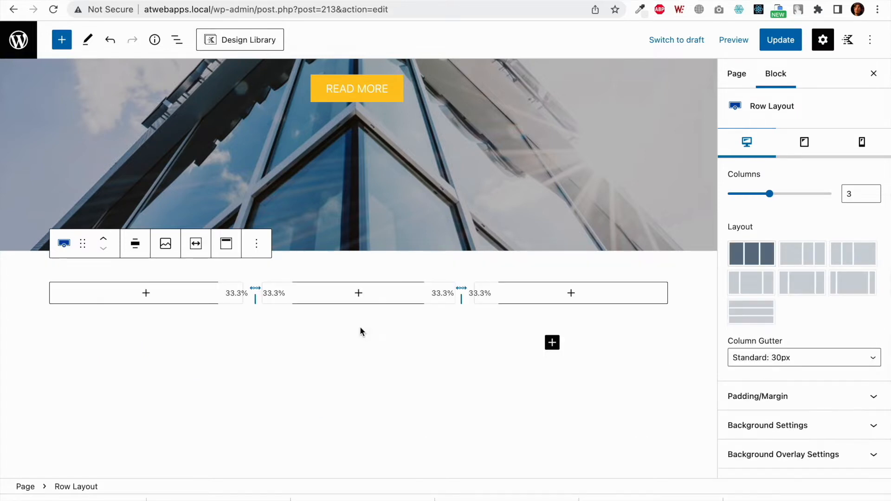
Step: Insert an Info Box block in the first column of the new row
click(148, 296)
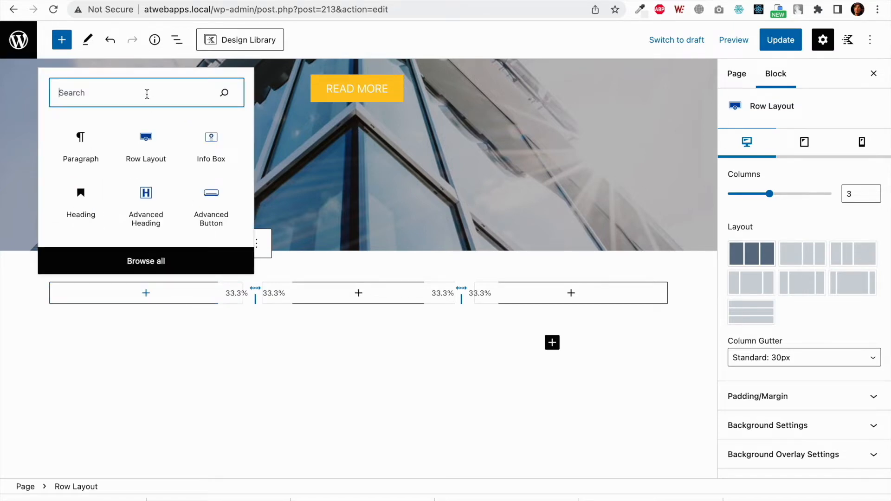
click(211, 140)
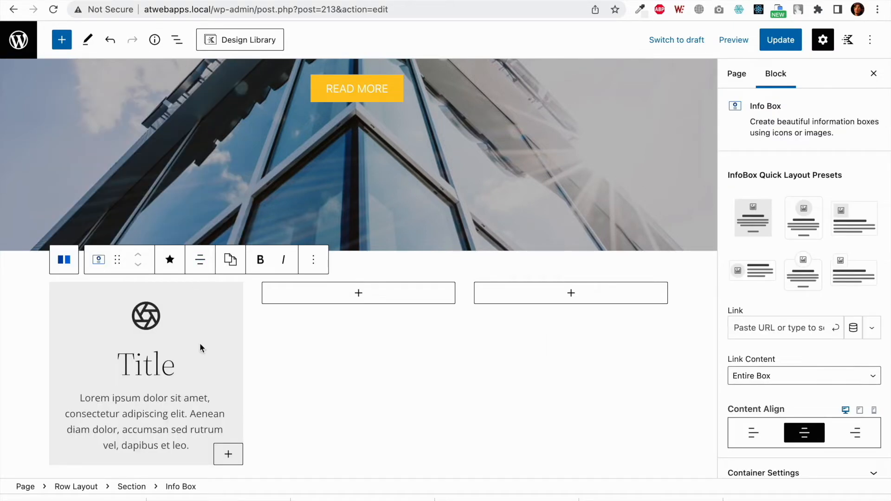
scroll(200, 343, down, 2)
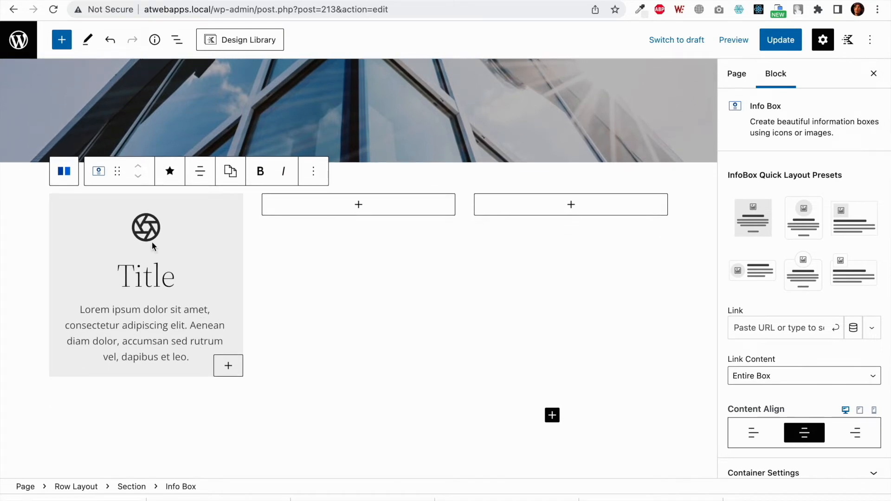
Step: Search the icon library for "home" and replace the Info Box's icon with the solid house icon
double_click(150, 278)
scroll(150, 280, down, 1)
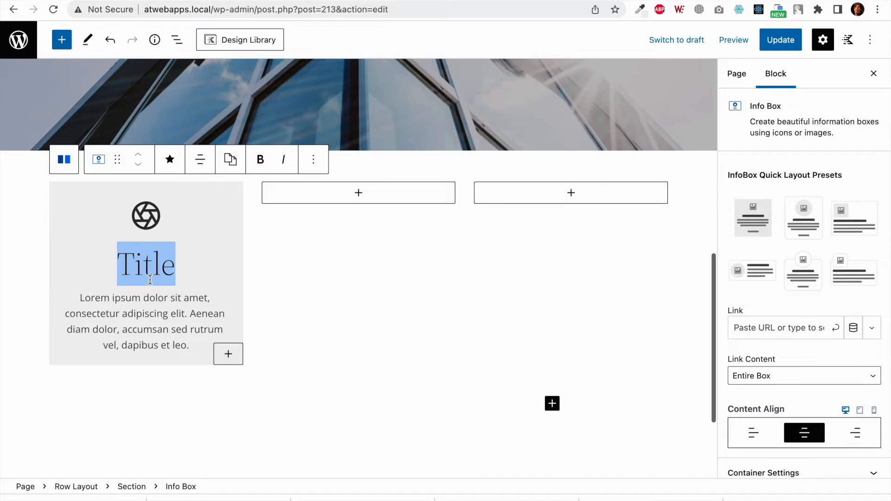
click(150, 233)
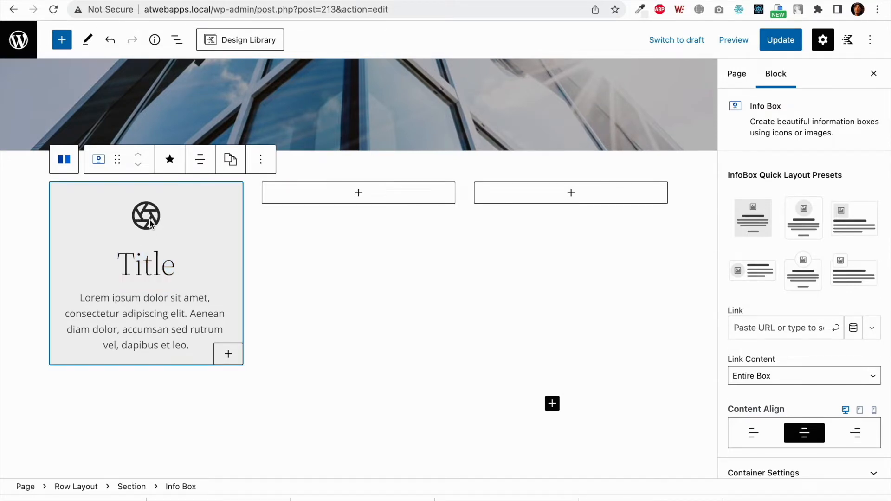
scroll(817, 290, down, 4)
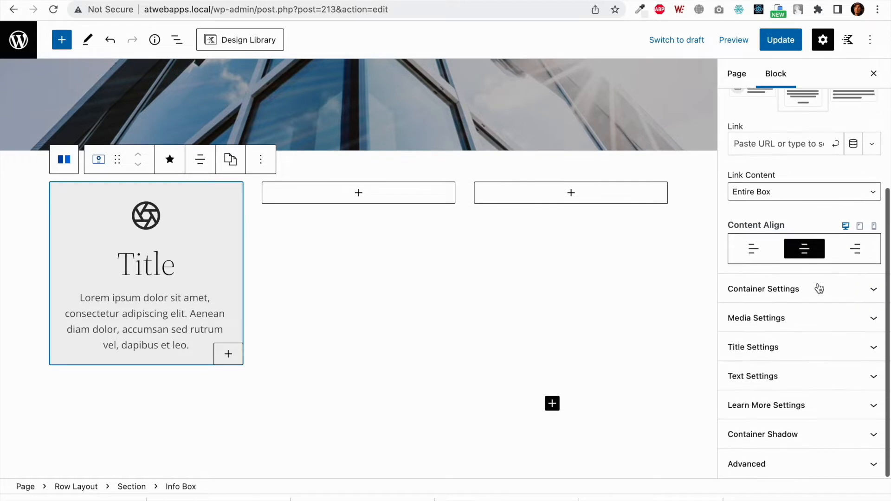
click(813, 318)
scroll(811, 318, down, 5)
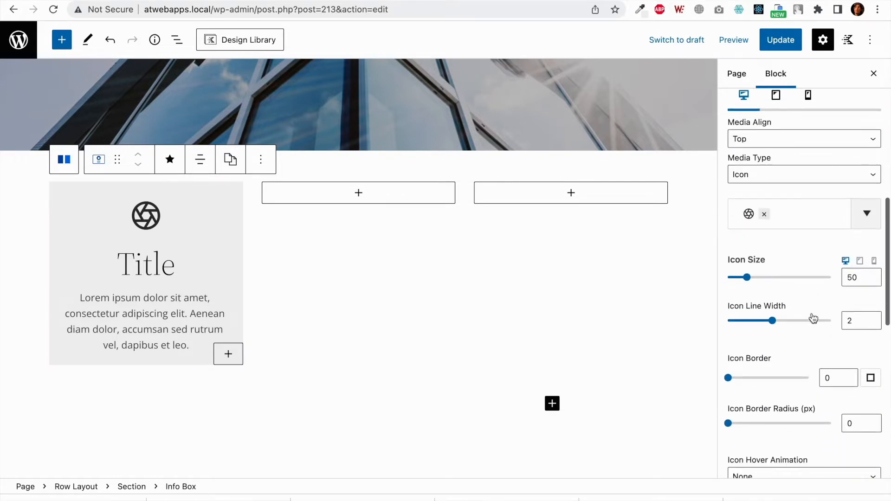
click(808, 229)
text(home)
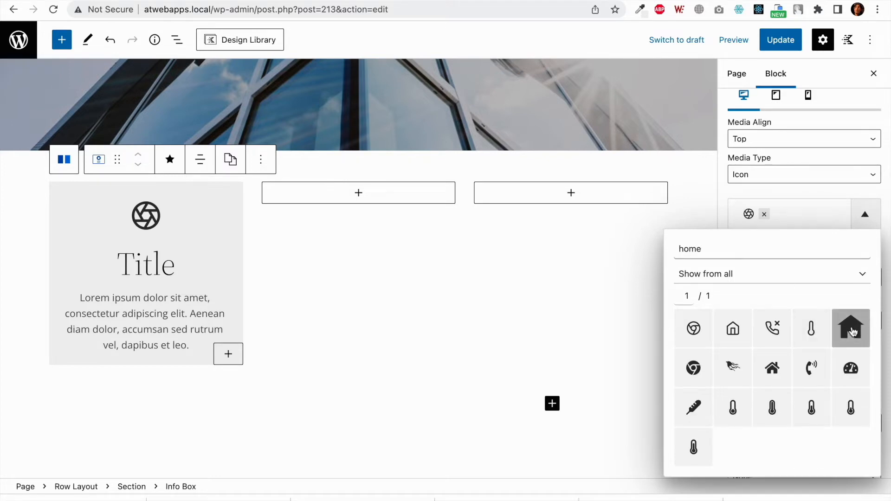
click(853, 330)
Step: Replace the Info Box's placeholder title with "Residential Designs"
click(176, 266)
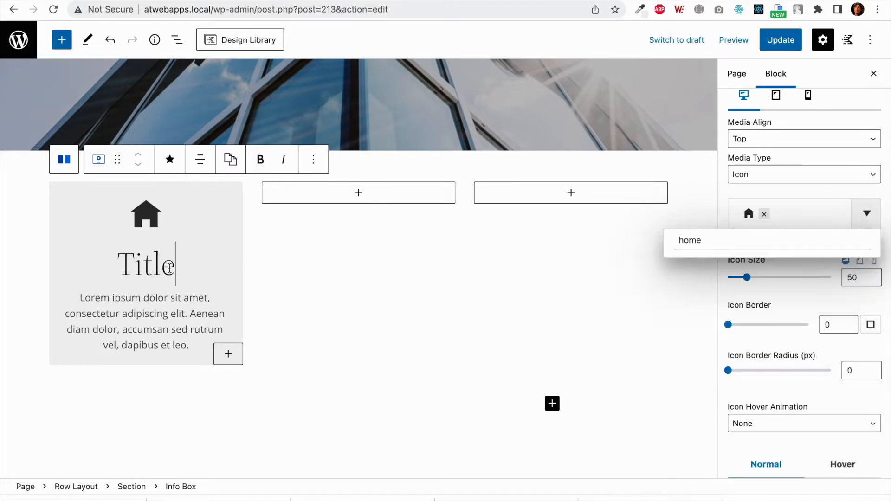
double_click(169, 268)
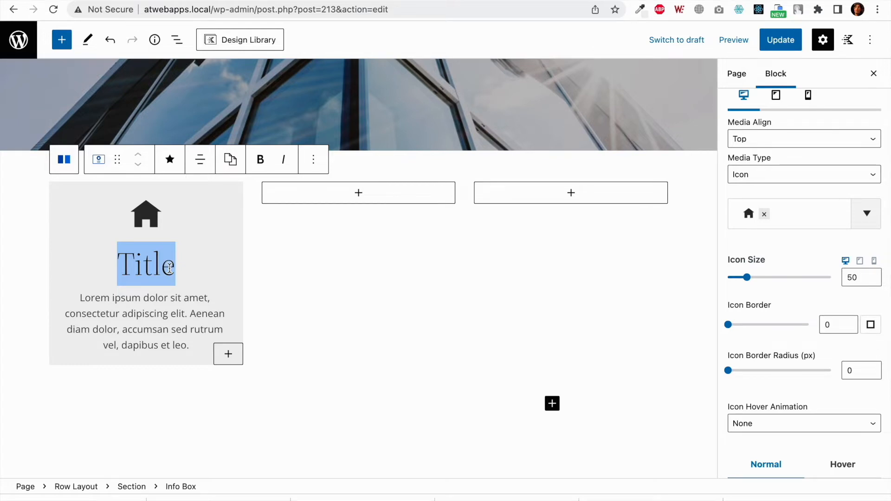
text(Residential)
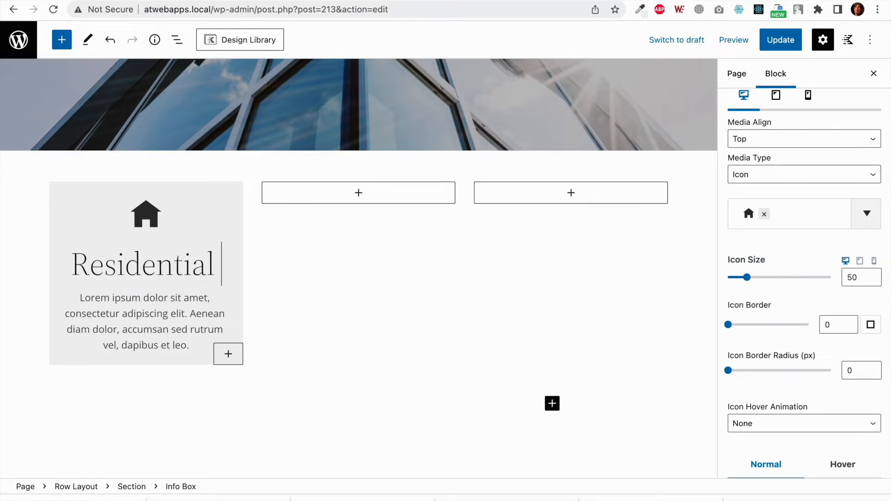
text( Designs)
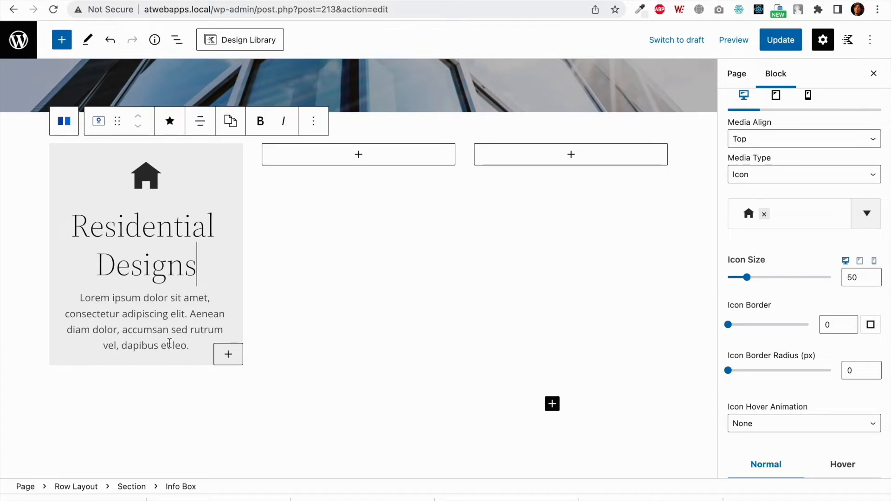
triple_click(172, 263)
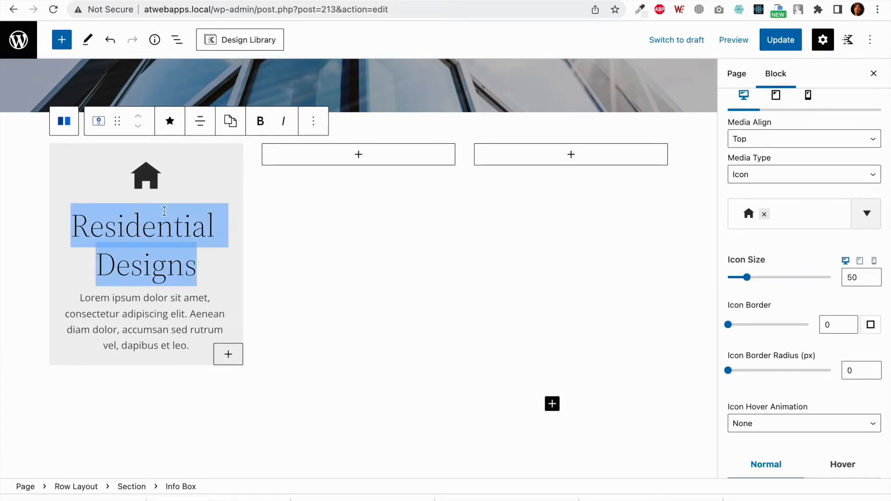
Step: Set the house icon's normal color to hex fece3e in the Info Box's media settings
click(150, 188)
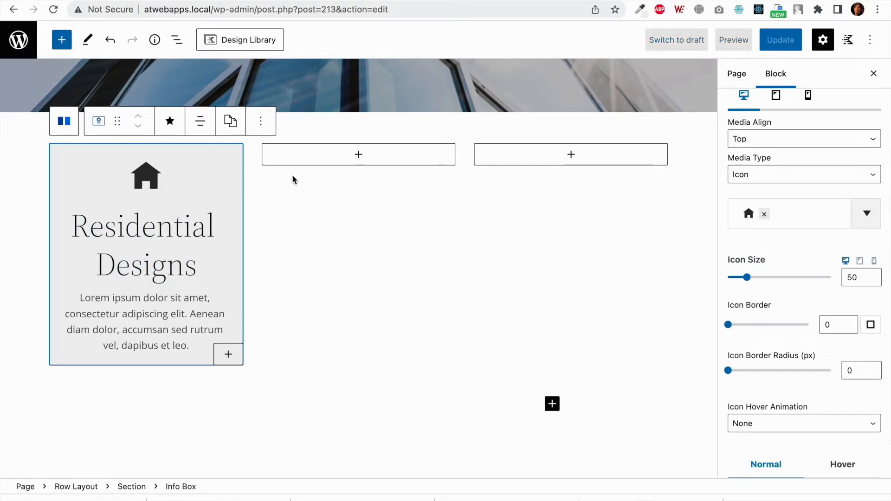
scroll(790, 284, down, 5)
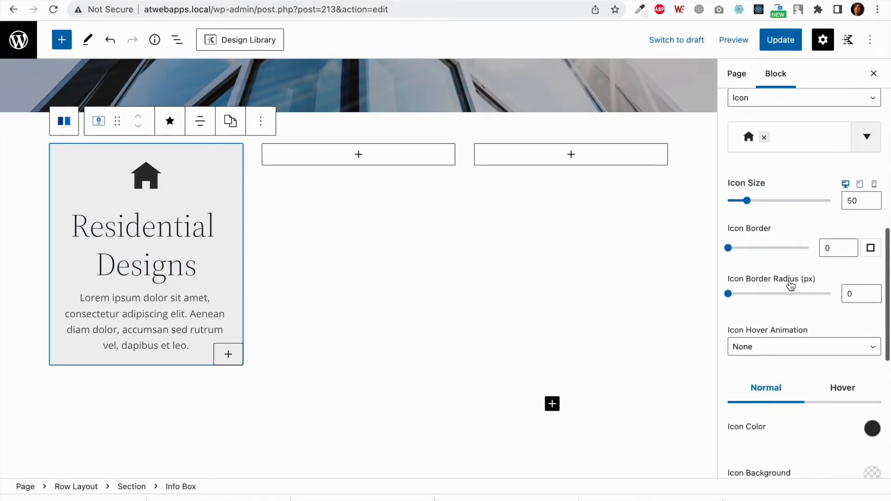
scroll(790, 284, down, 2)
click(870, 249)
double_click(730, 176)
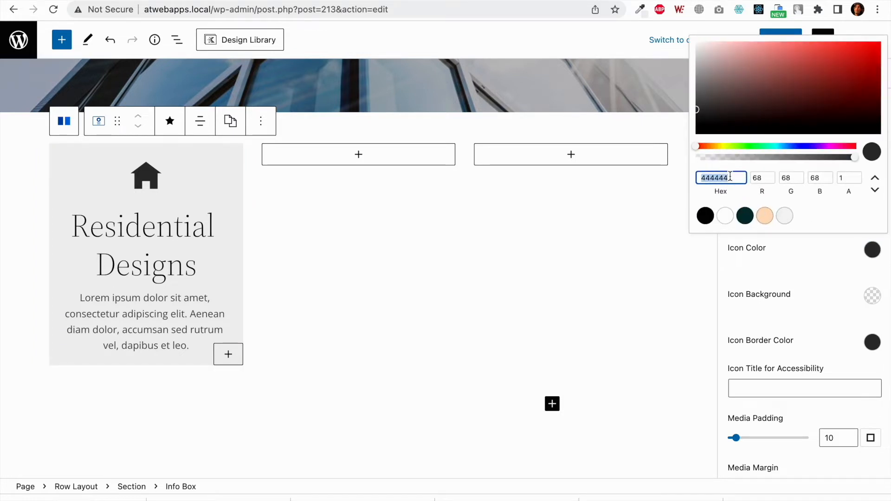
text(fe3)
key(BackSpace)
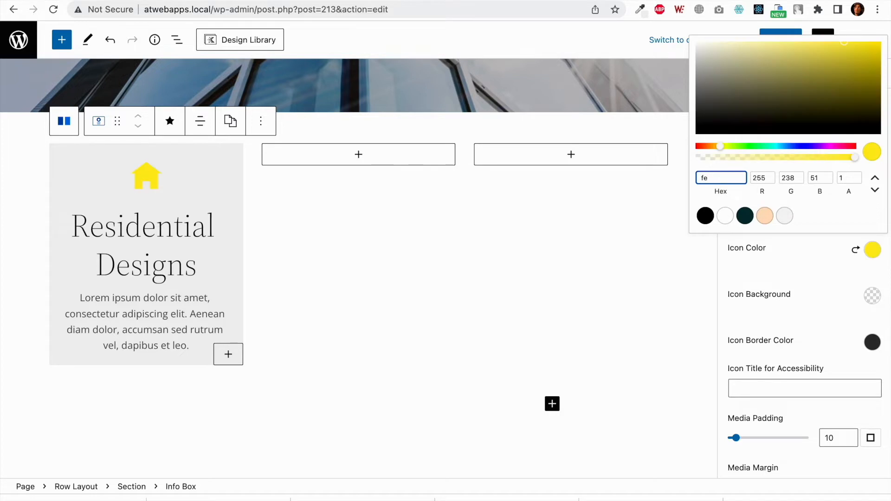
text(ce3)
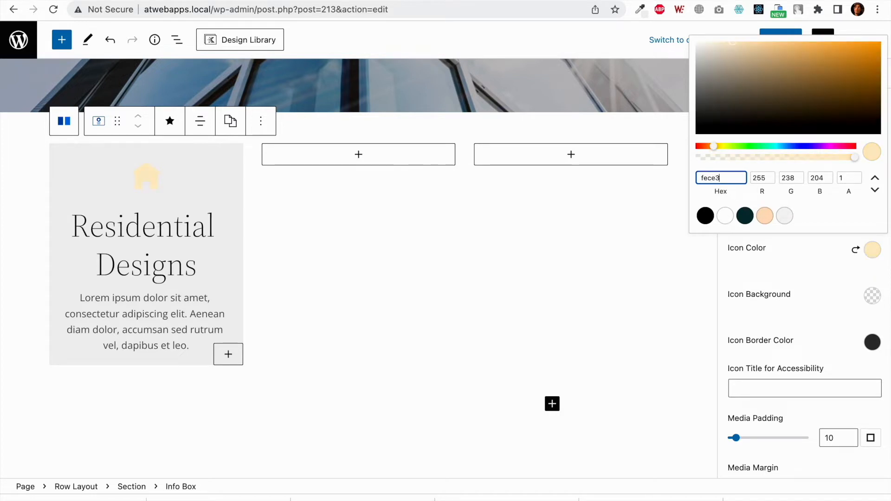
text(e)
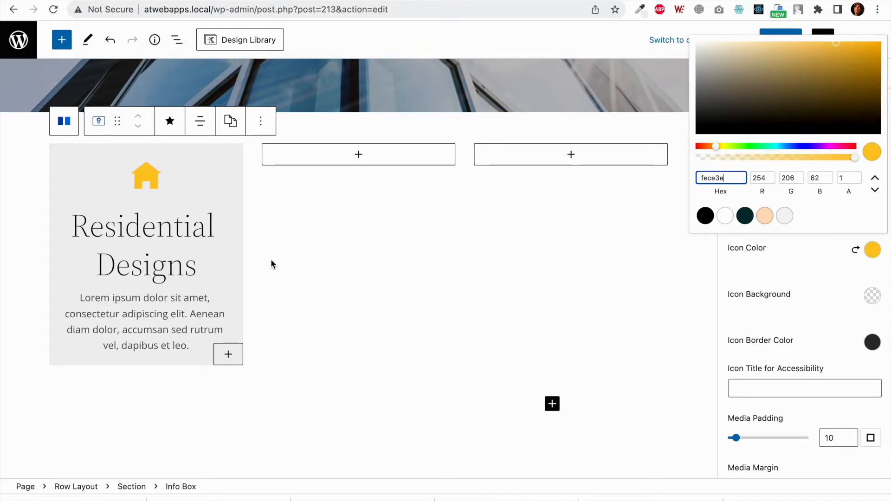
Step: Make the "Residential Designs" title an H4 heading with a font size of 24 px
triple_click(155, 249)
scroll(809, 329, down, 1)
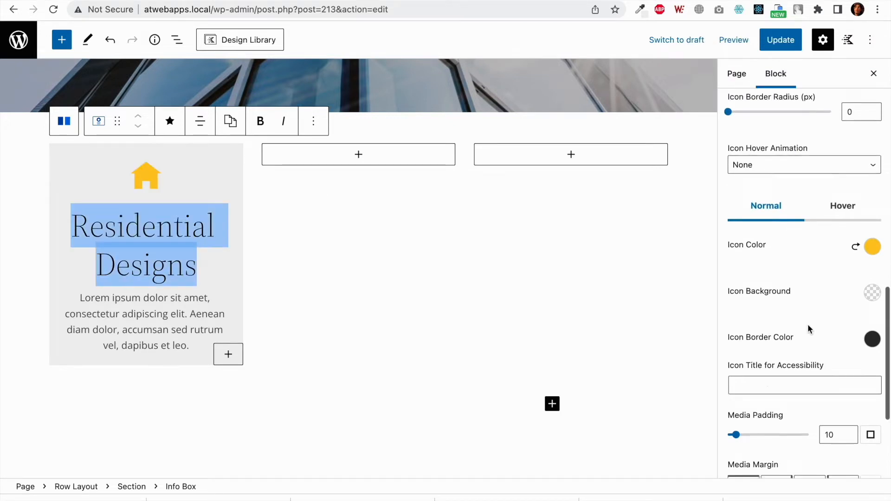
scroll(808, 328, down, 4)
click(810, 347)
scroll(810, 347, down, 4)
scroll(811, 347, down, 2)
click(818, 238)
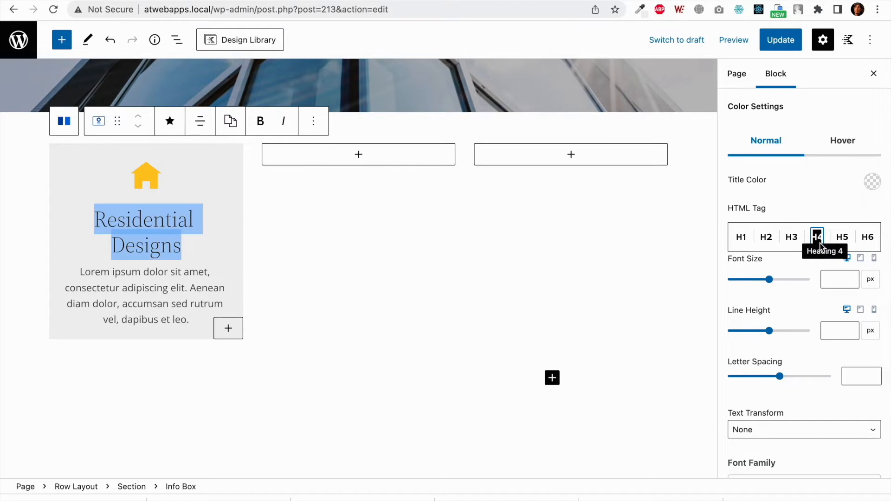
click(830, 280)
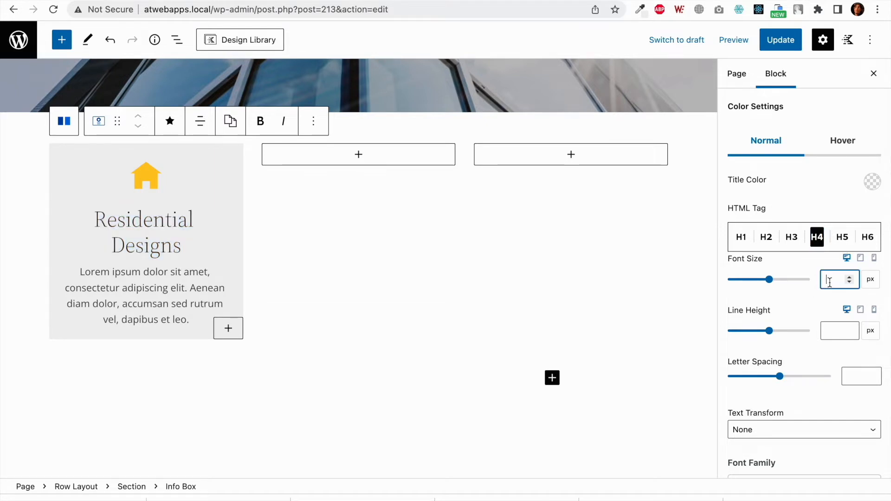
text(24)
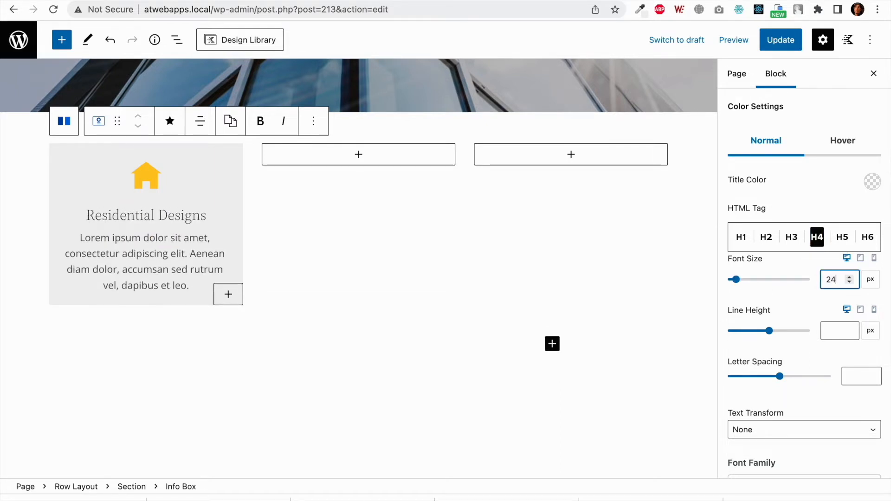
click(805, 299)
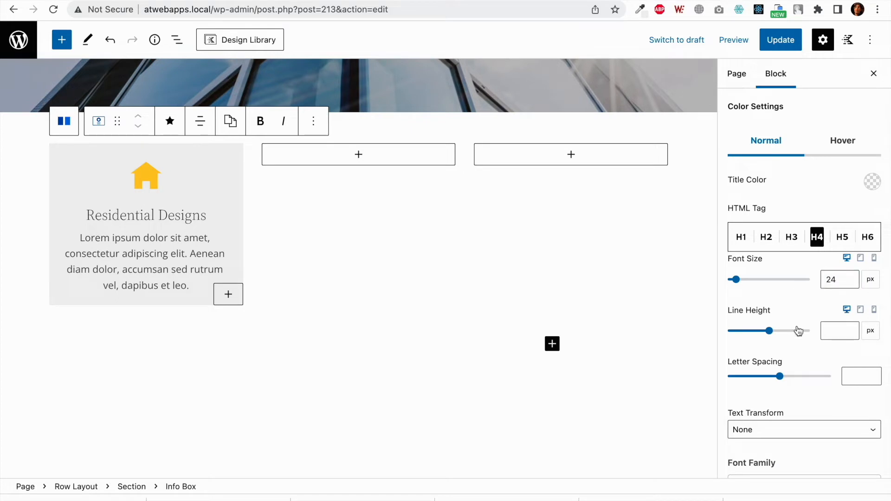
Step: Enable the Learn More link on the "Residential Designs" Info Box
scroll(796, 329, down, 1)
scroll(797, 335, down, 5)
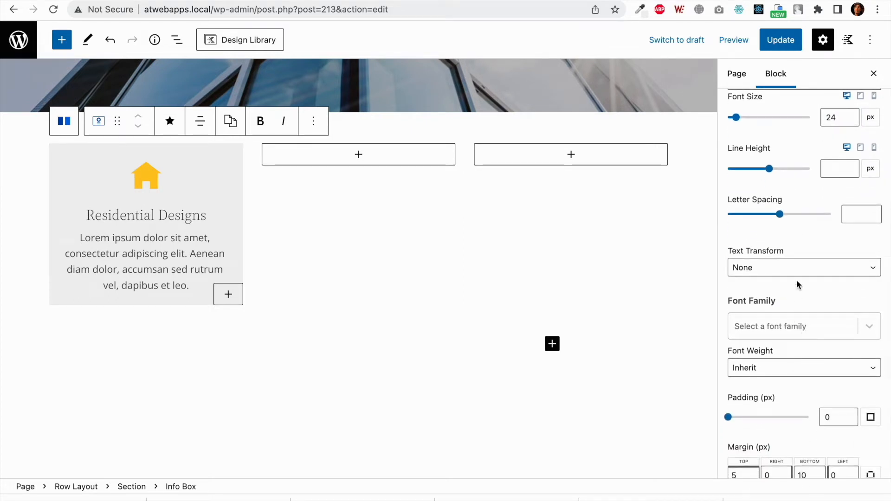
scroll(787, 315, down, 7)
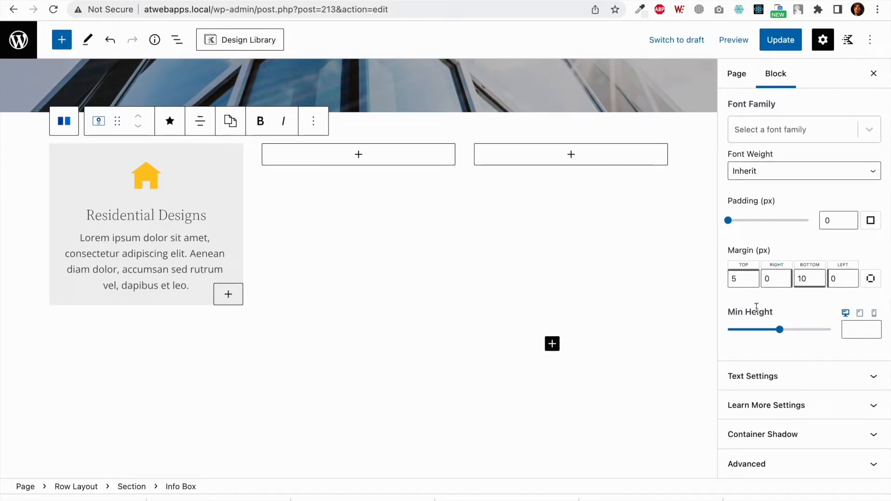
click(768, 404)
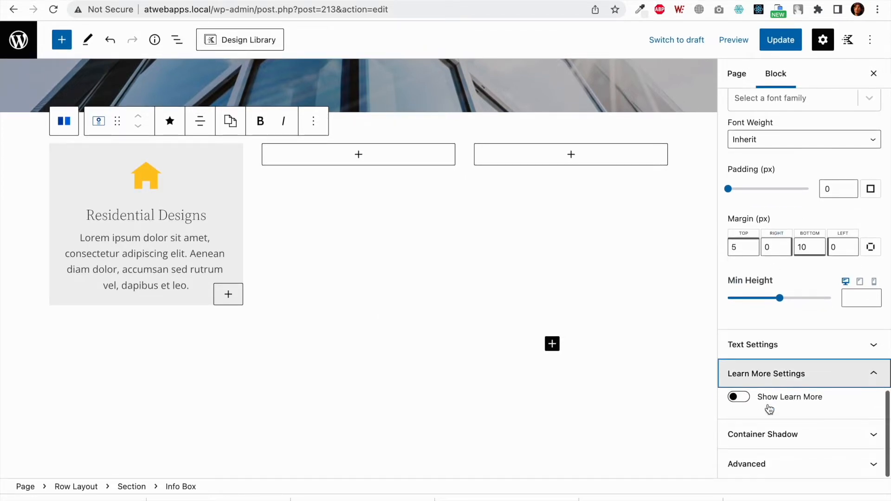
click(740, 397)
Step: Set the normal text color of the "Residential Designs" Info Box's Learn More link to hex fece3e
scroll(796, 394, down, 2)
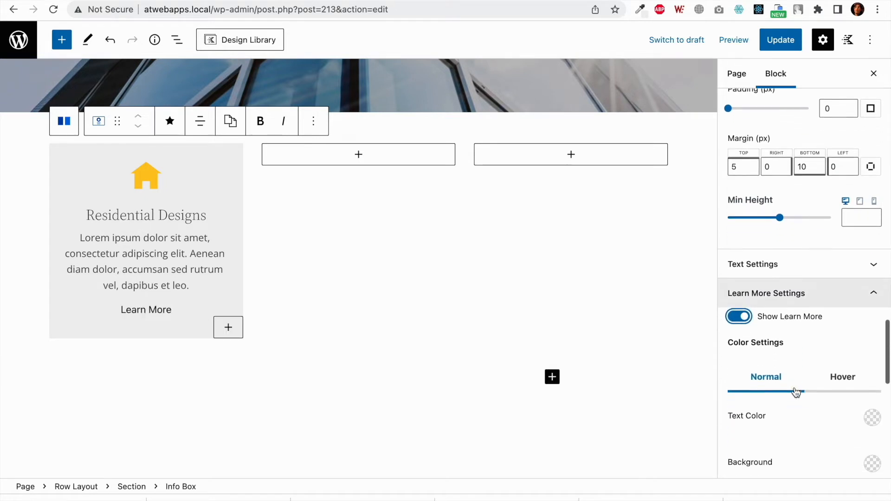
scroll(797, 392, down, 2)
click(872, 369)
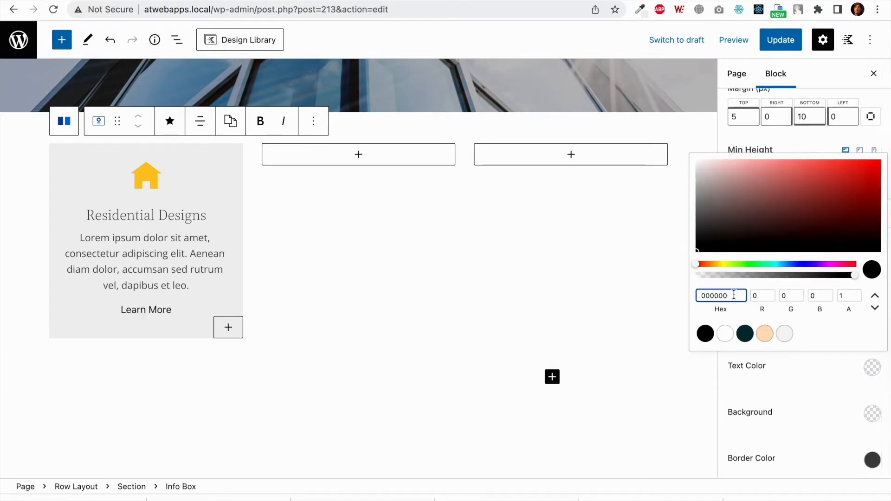
text(fec)
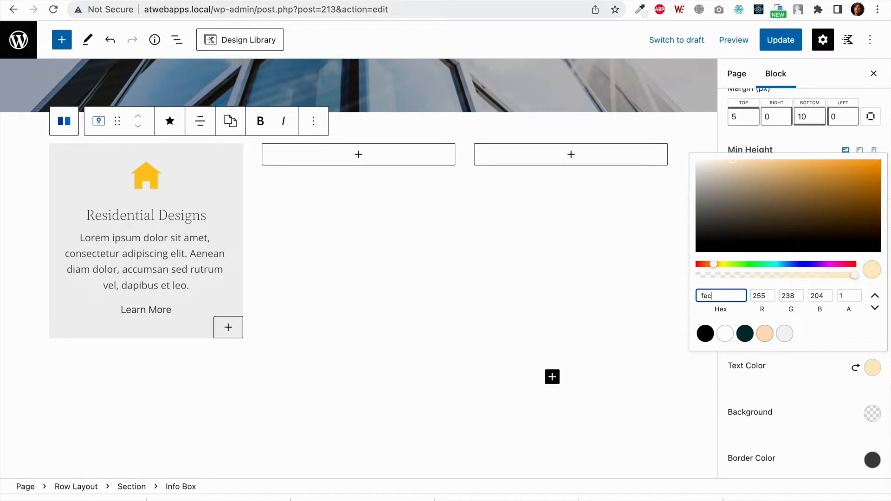
text(e3e)
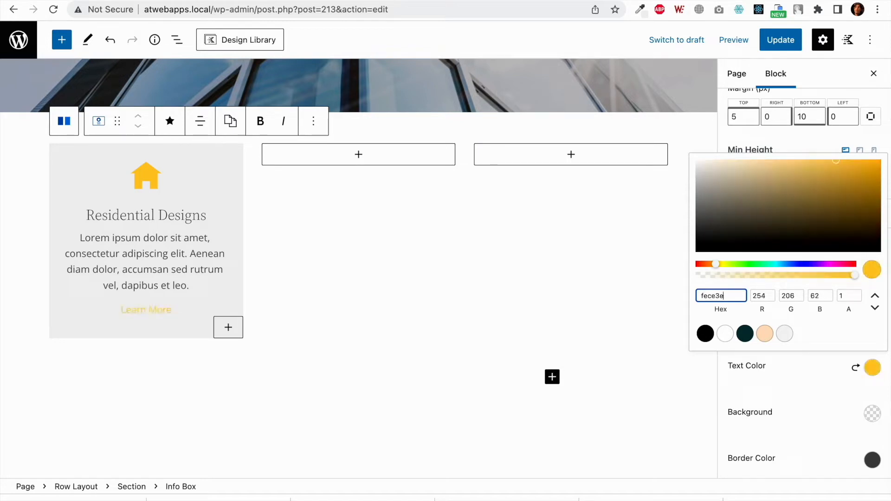
click(643, 308)
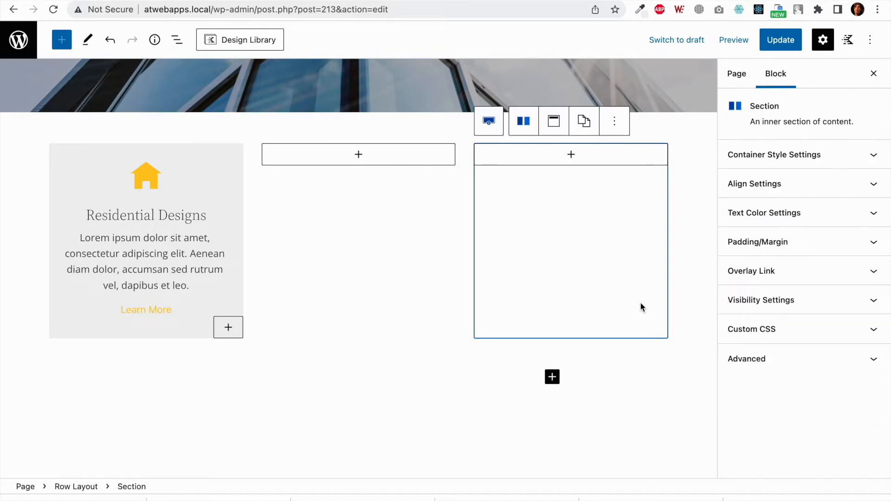
Step: Duplicate the "Residential Designs" Info Box and move the copy into the empty middle column
click(207, 253)
click(192, 350)
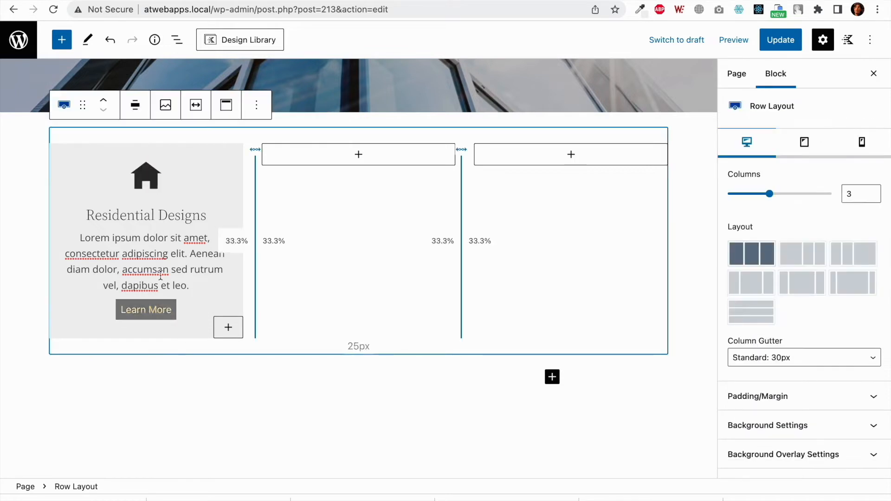
click(204, 379)
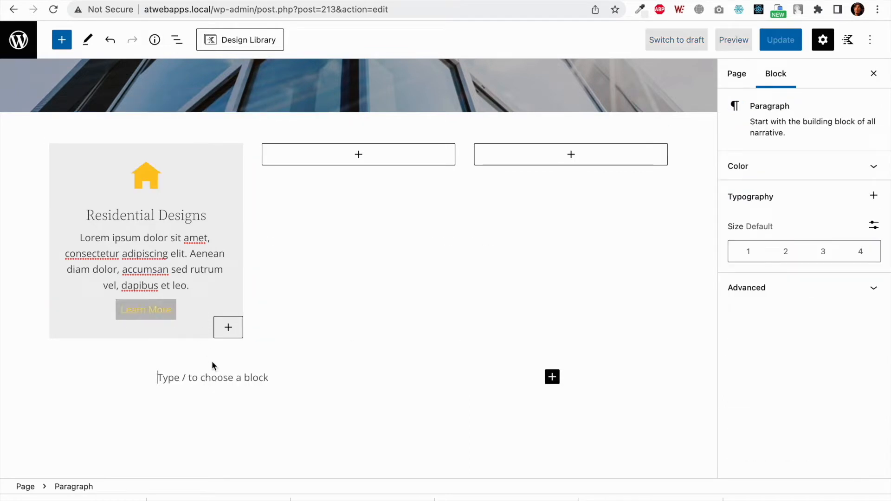
click(172, 276)
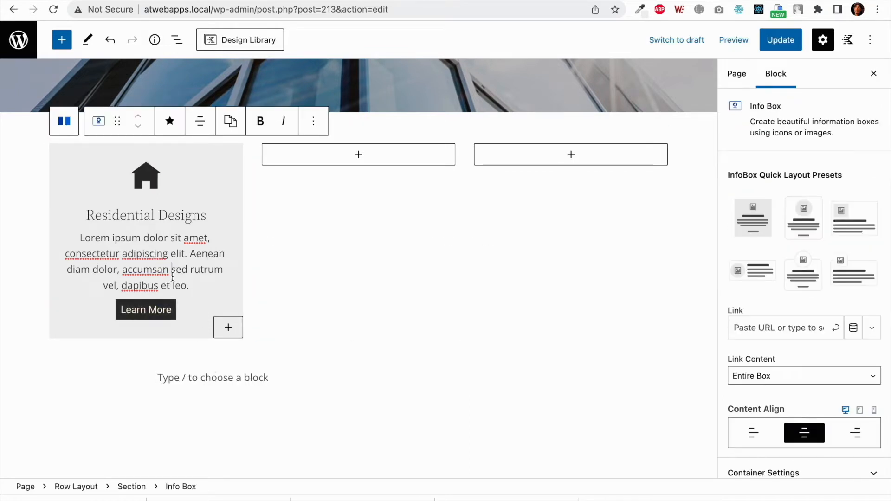
click(314, 122)
click(352, 205)
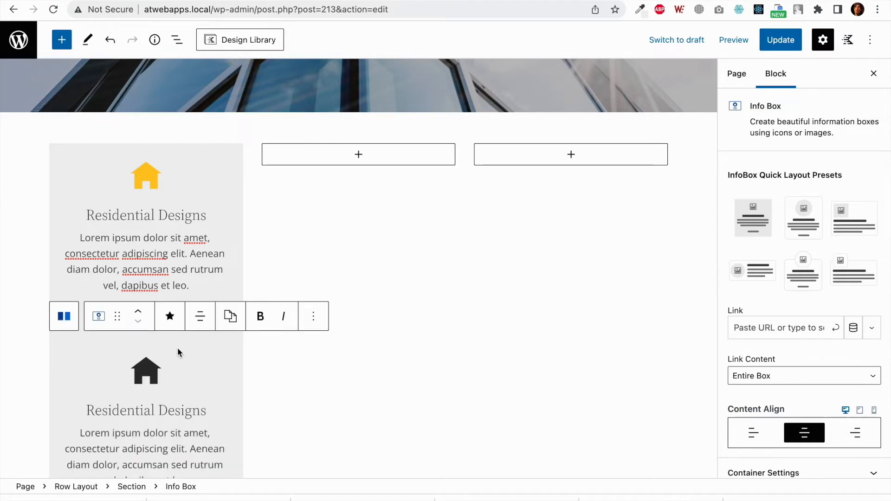
drag(117, 319, 336, 321)
Step: Search the icons for "briefca" and replace the middle Info Box's house icon with the solid two-part briefcase
scroll(354, 361, down, 3)
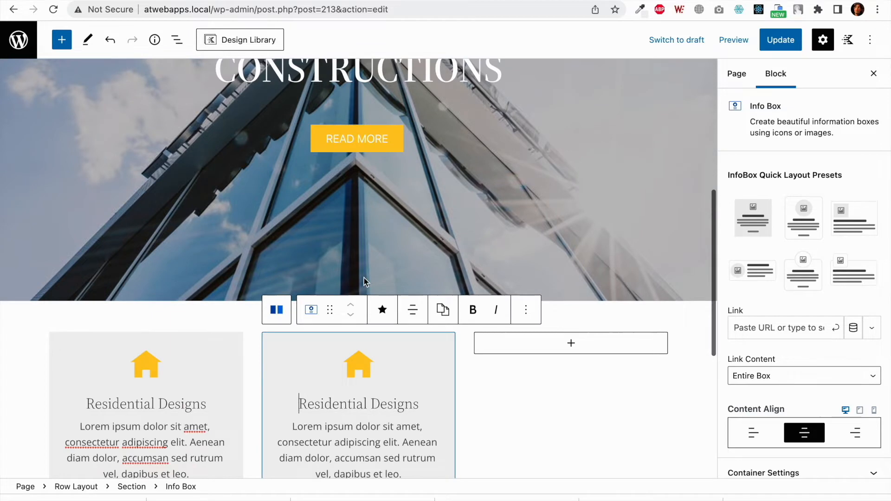
scroll(373, 346, down, 3)
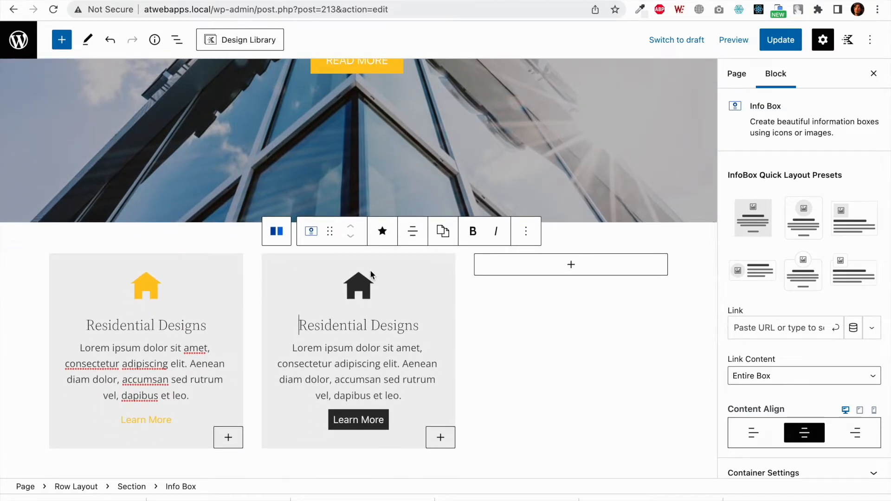
click(361, 284)
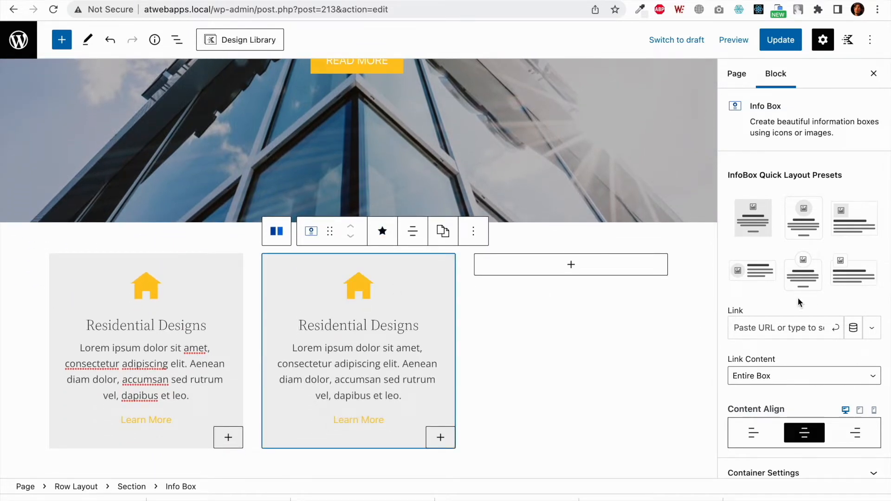
scroll(798, 303, down, 4)
click(799, 345)
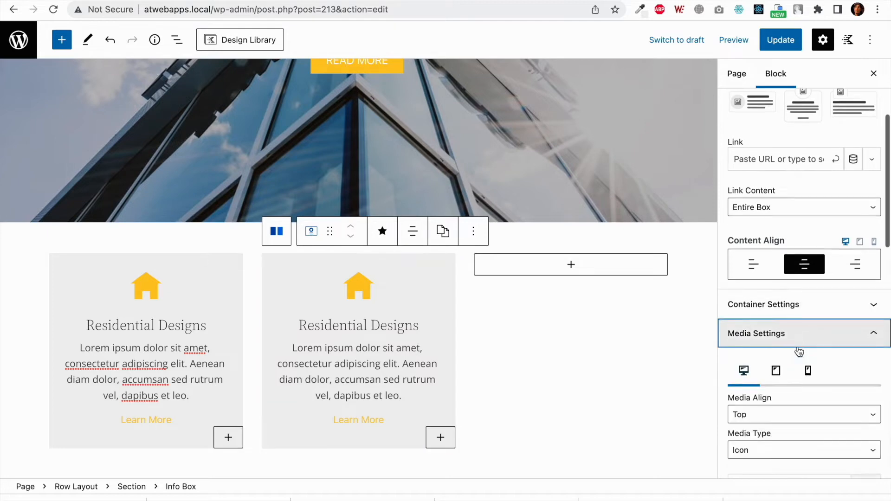
scroll(798, 347, down, 4)
click(784, 309)
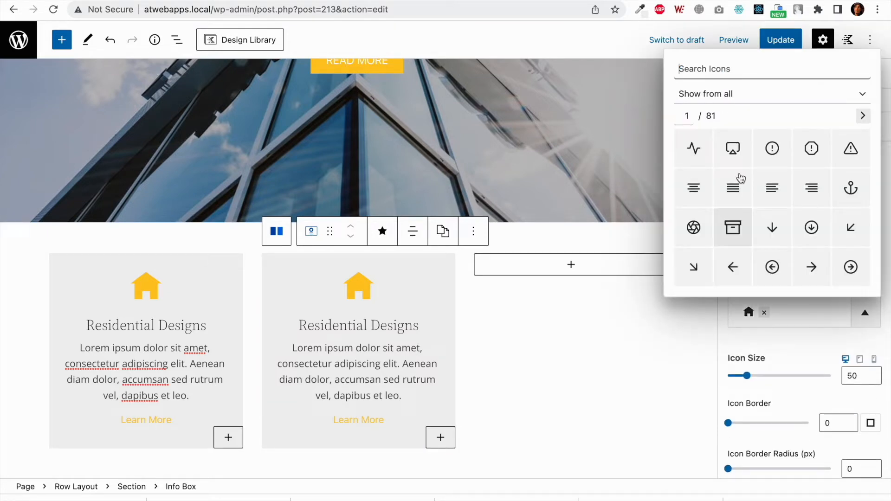
text(brief)
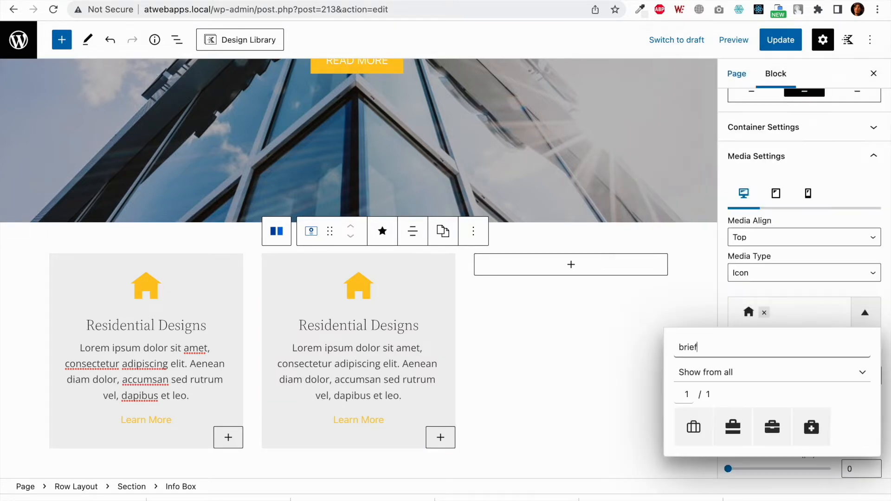
text(ca)
click(730, 434)
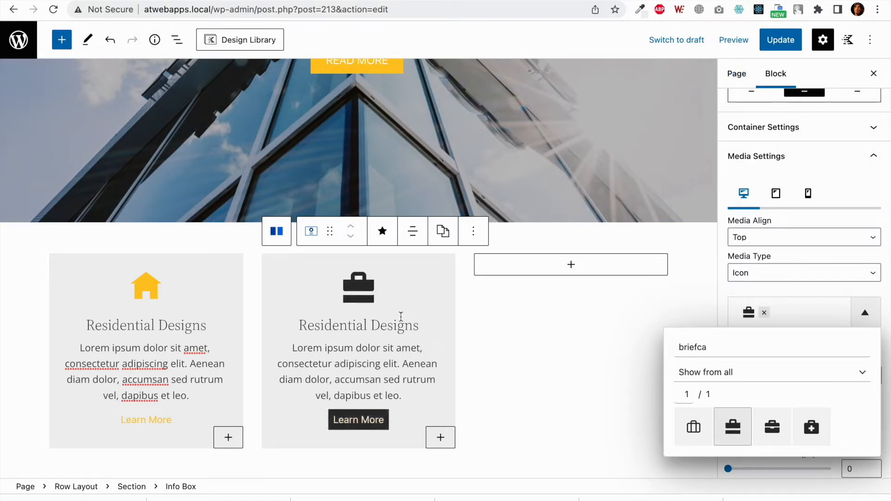
Step: Change the middle Info Box's title to "Office Designs"
click(419, 324)
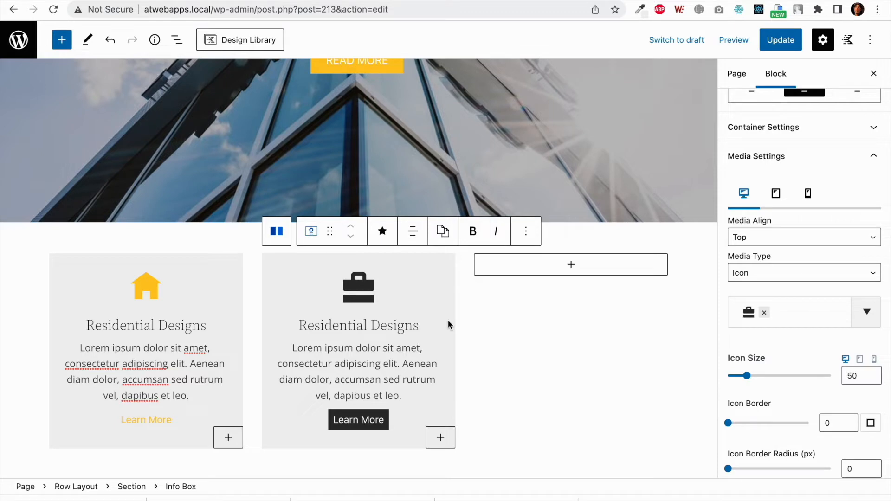
double_click(327, 326)
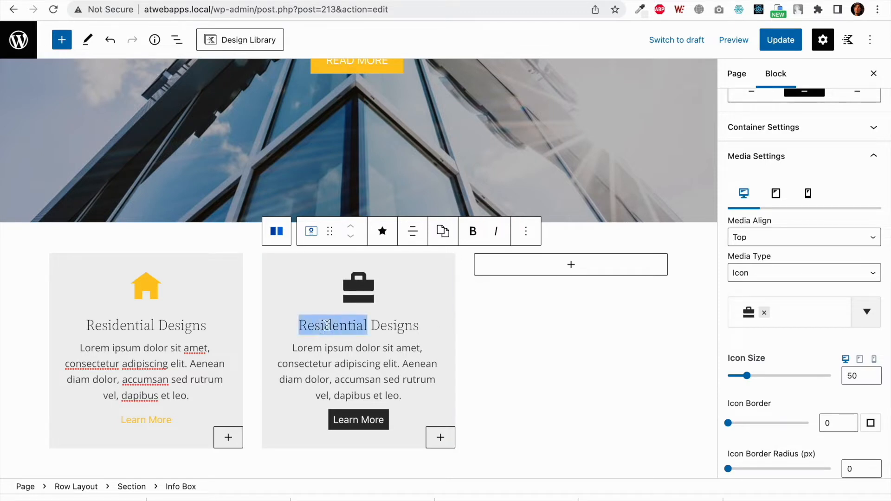
text(ff)
key(BackSpace)
key(BackSpace)
text(Office)
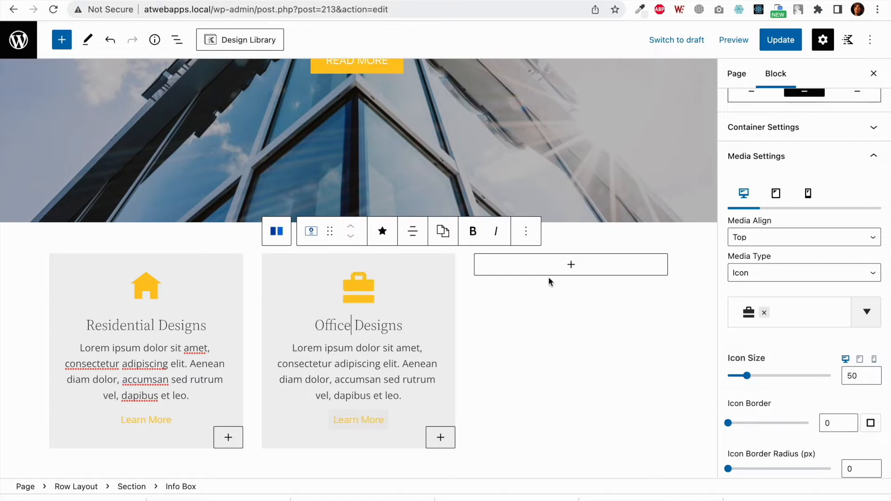
Step: Duplicate the "Office Designs" Info Box and move the copy into the empty third column
click(570, 269)
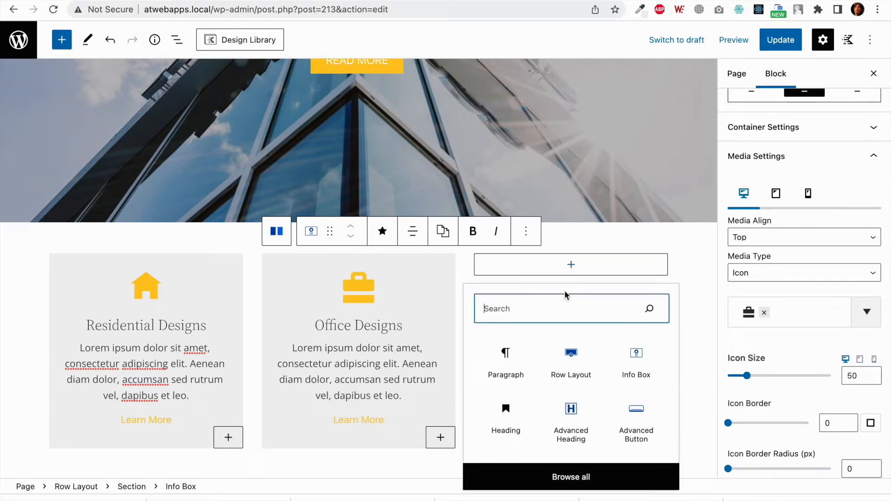
click(425, 284)
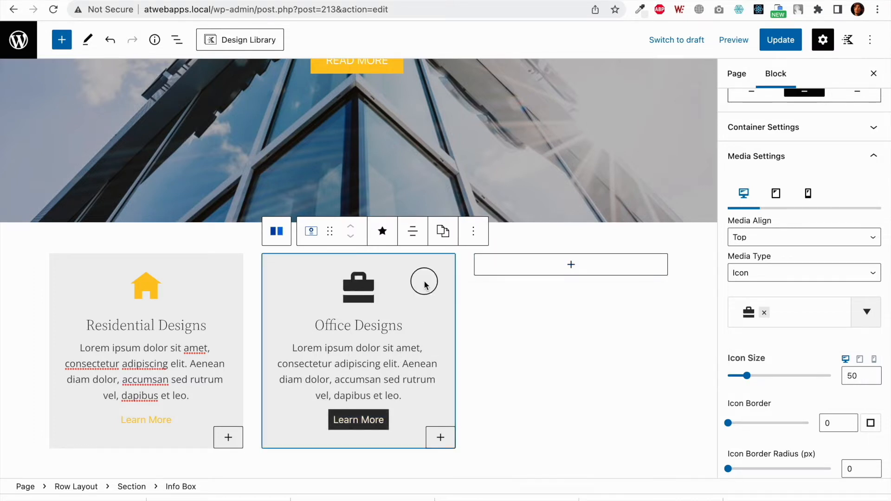
click(474, 231)
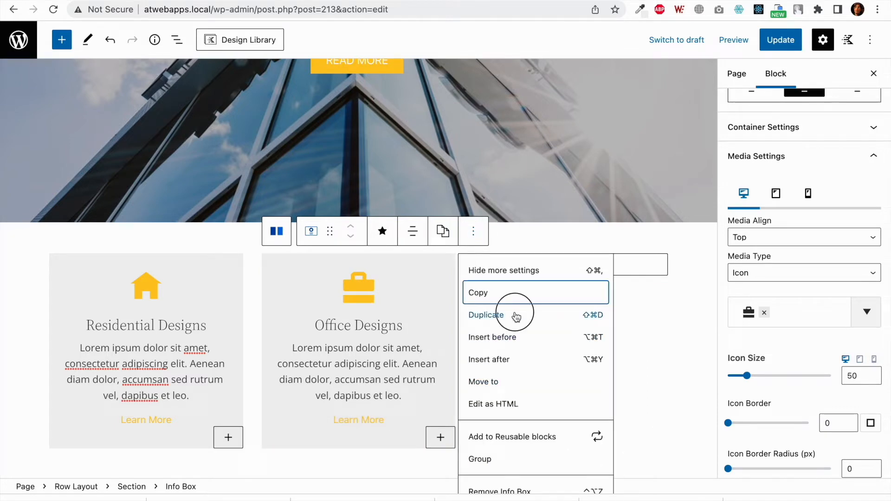
click(516, 317)
scroll(422, 279, up, 3)
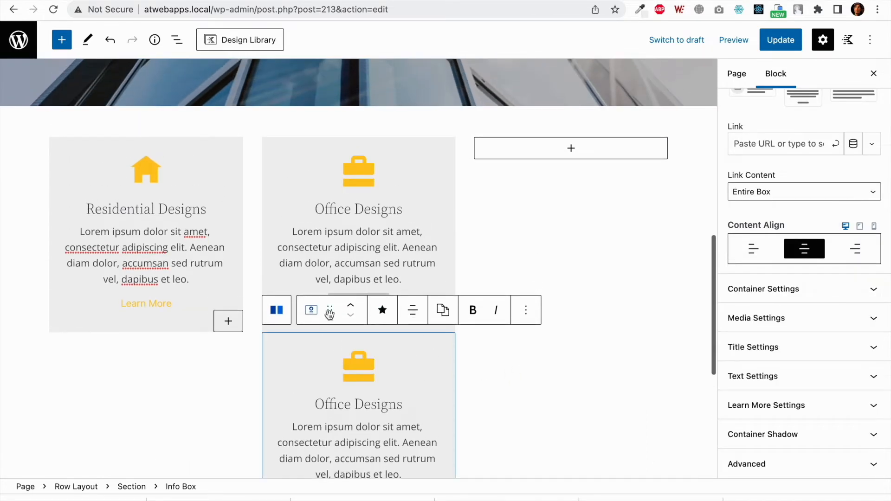
drag(328, 310, 544, 346)
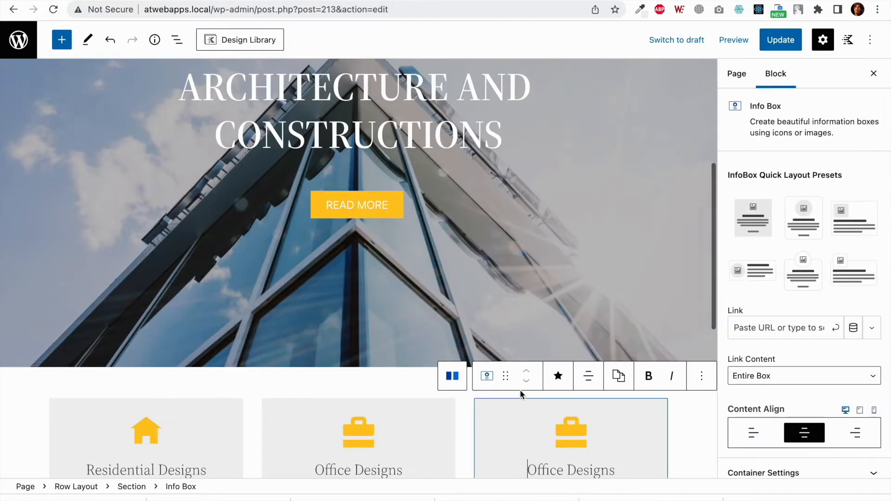
Step: Change the third Info Box's title to "Commercial Designs"
scroll(520, 394, down, 5)
double_click(544, 321)
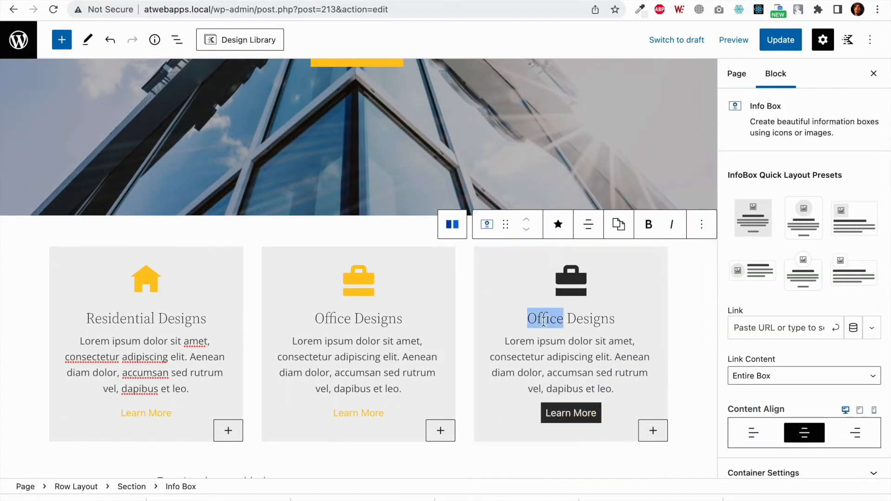
text(Residential)
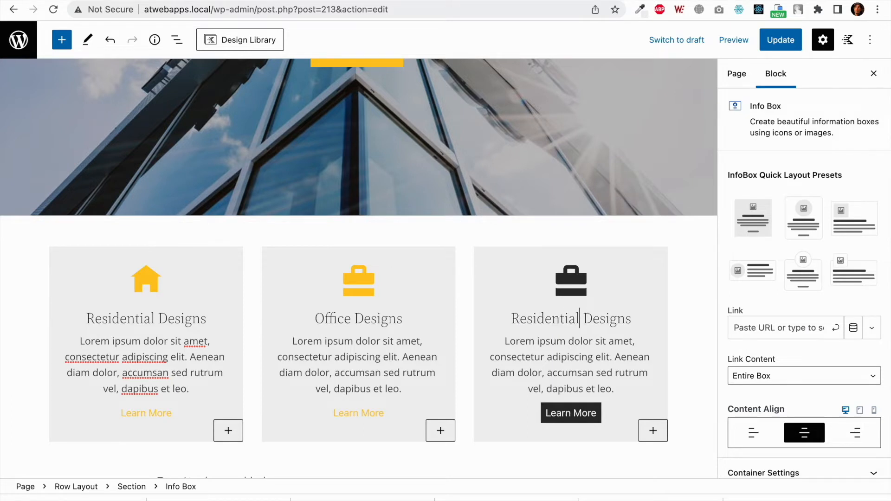
double_click(533, 319)
text(Comme)
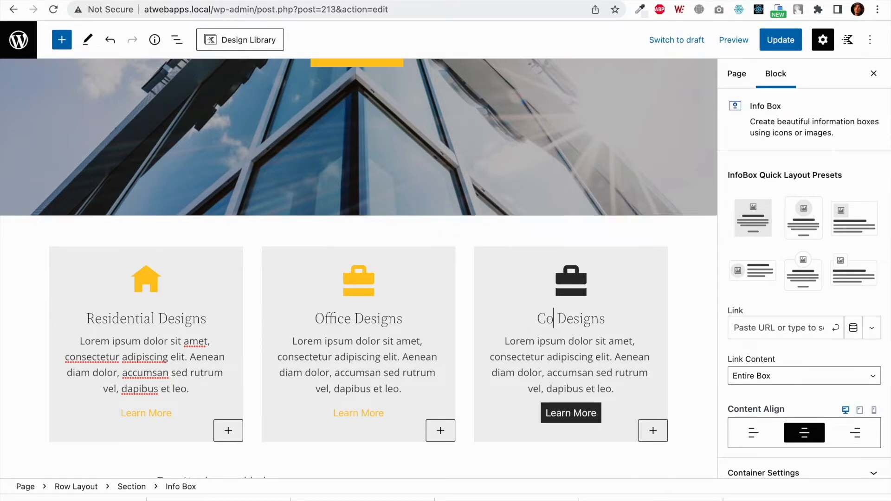
text(rcial)
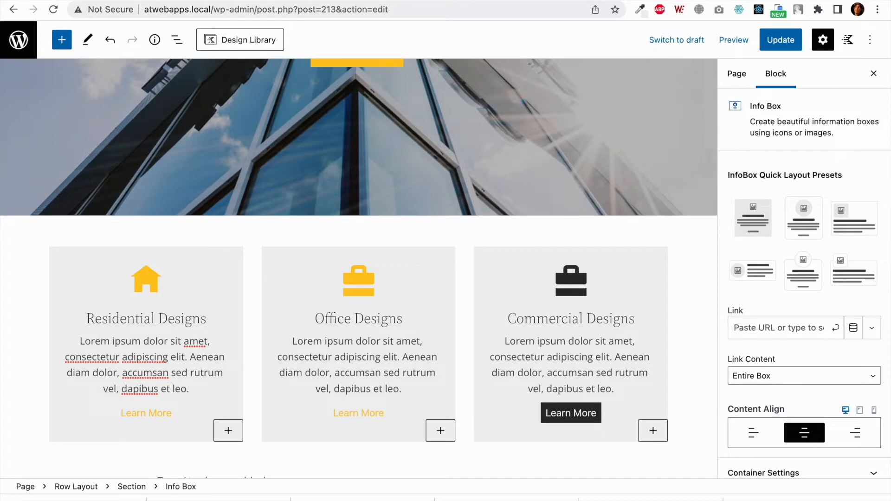
Step: Search the icons for "buil" and replace the "Commercial Designs" Info Box's briefcase with the solid building icon
scroll(760, 329, down, 3)
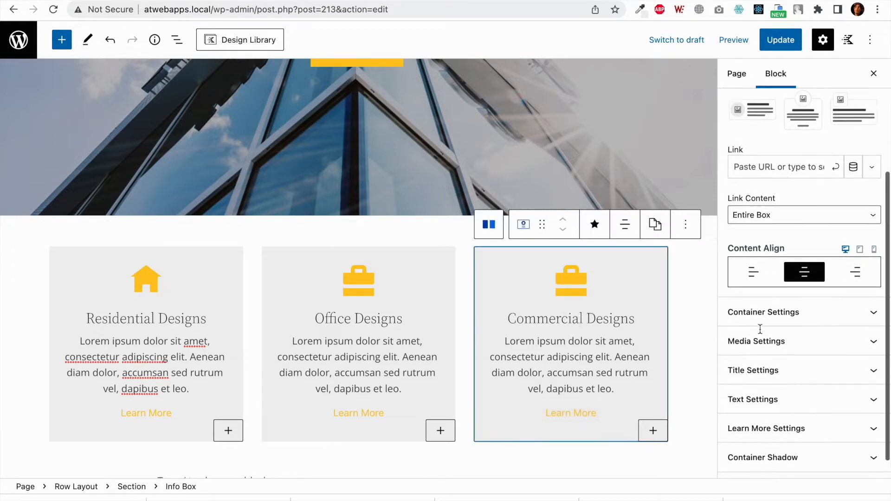
scroll(761, 330, down, 1)
click(788, 325)
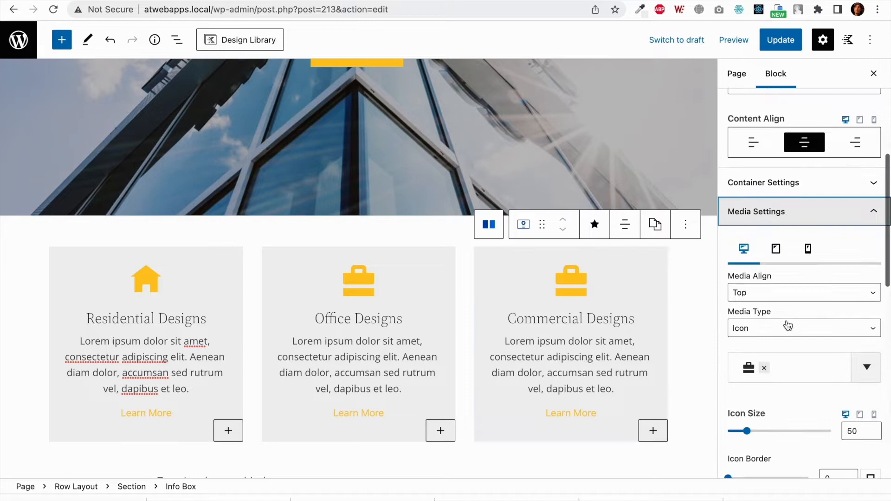
click(803, 228)
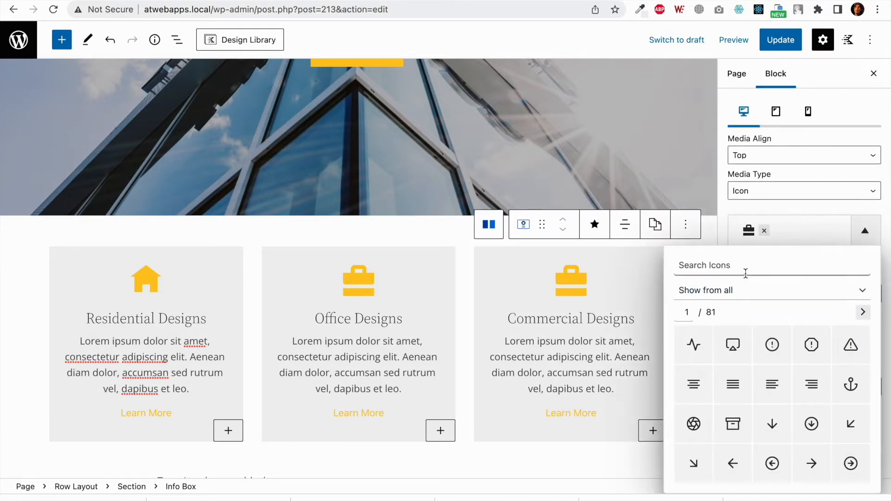
text(buil)
click(782, 352)
Step: Set the top margin of the services Row Layout to -125 px so the Info Boxes overlap the hero image
click(591, 453)
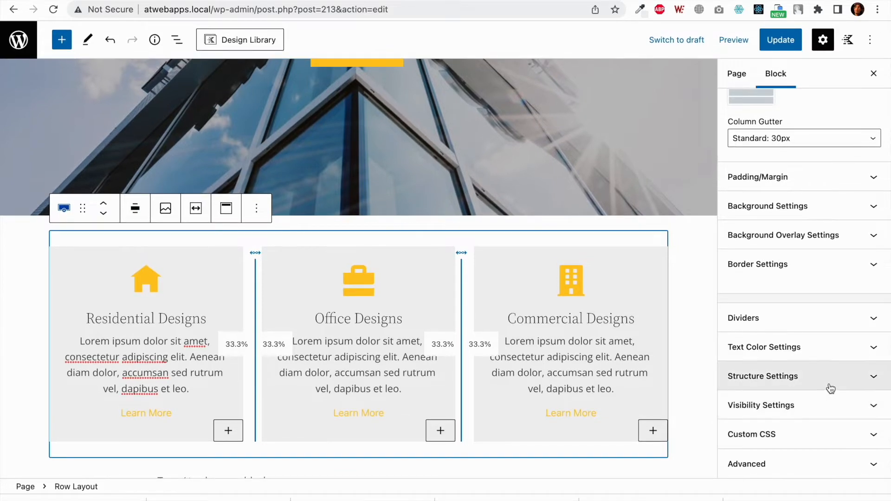
click(212, 408)
click(92, 486)
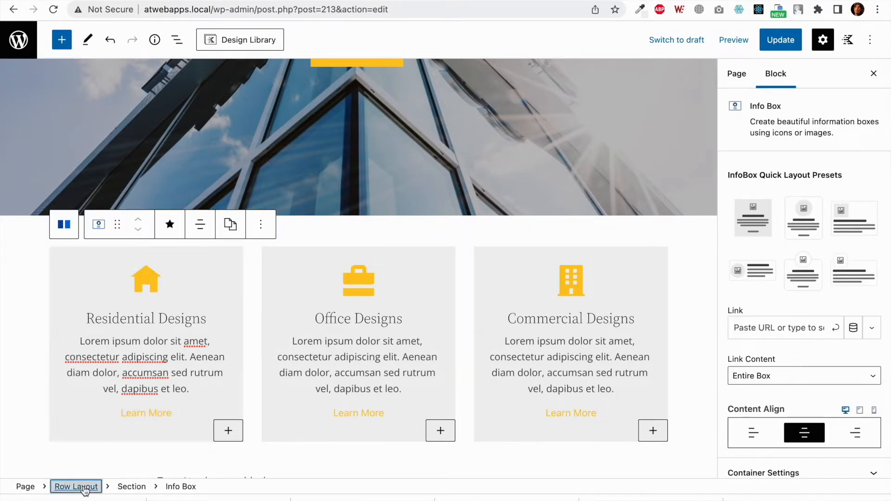
scroll(813, 422, down, 1)
click(856, 359)
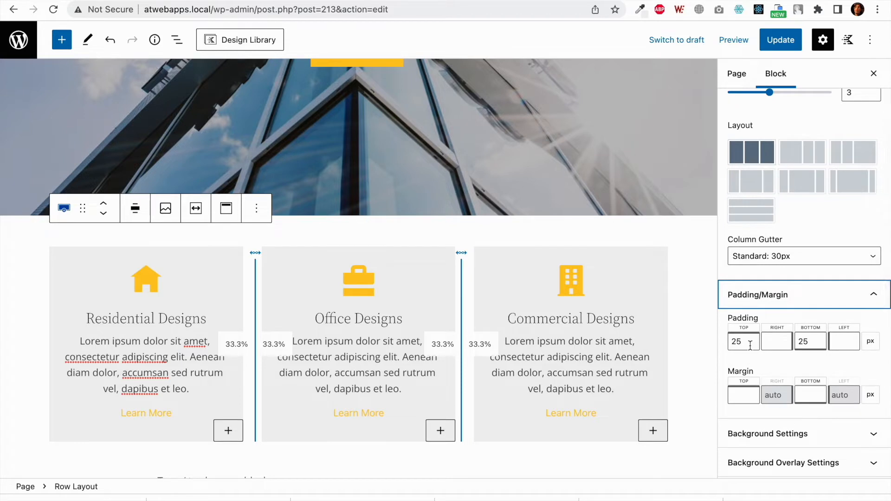
click(738, 394)
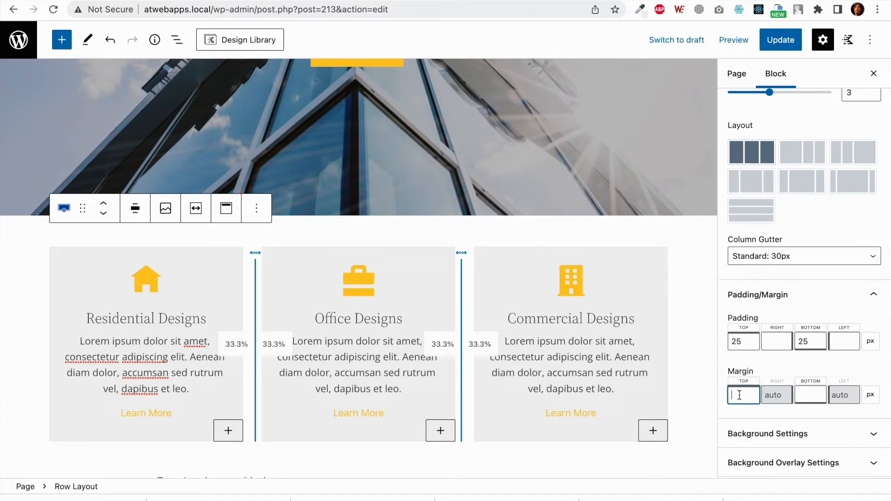
text(-125)
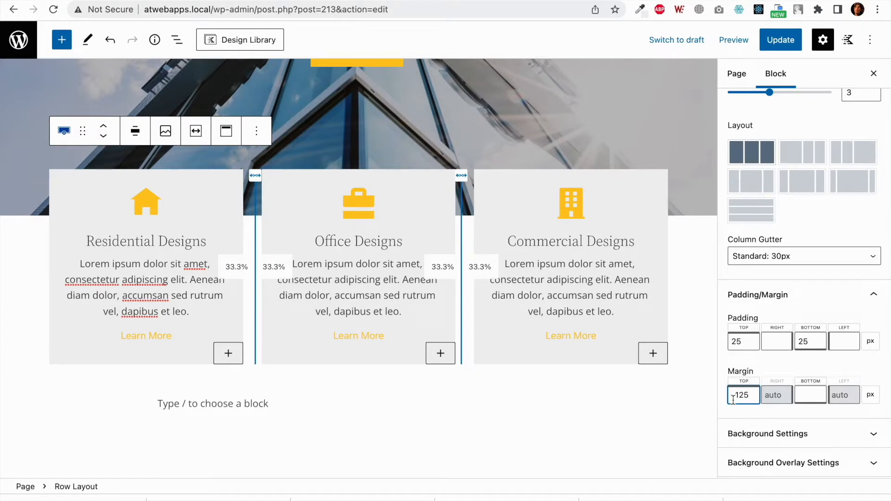
Step: Update the page and reload the published Page 3 to check the overlapping Info Boxes
click(781, 40)
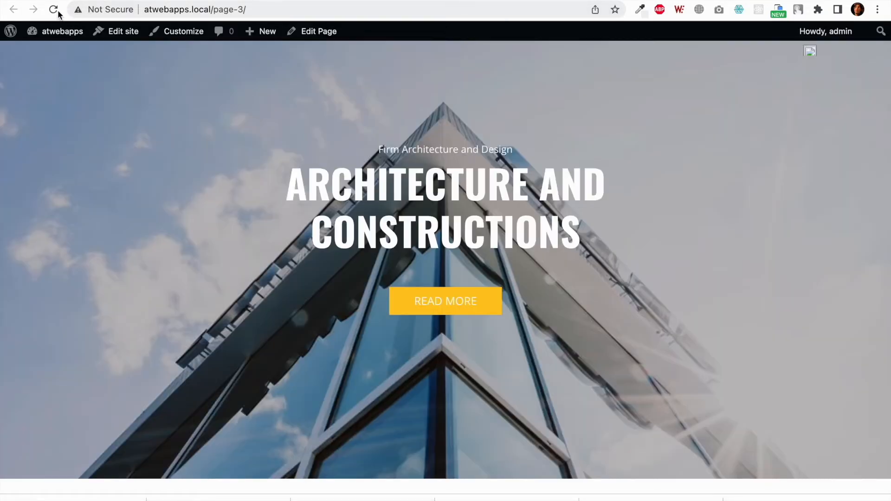
click(55, 10)
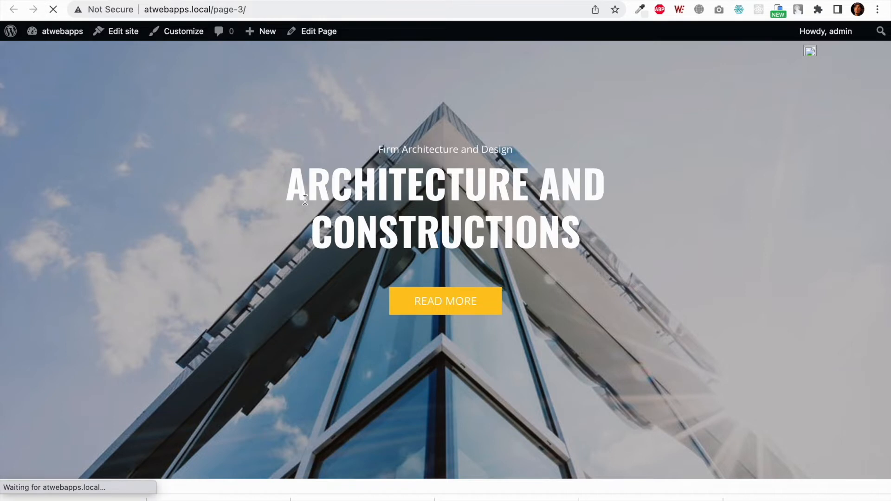
scroll(293, 242, down, 4)
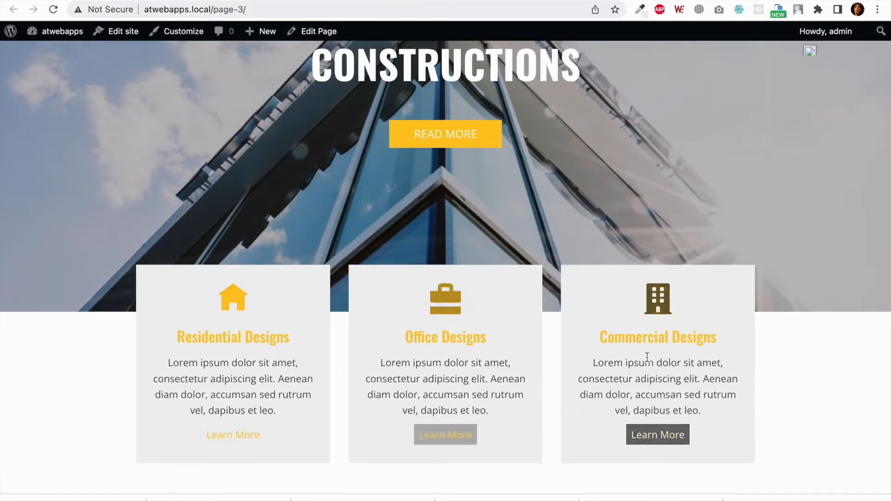
scroll(815, 361, up, 1)
scroll(814, 361, down, 1)
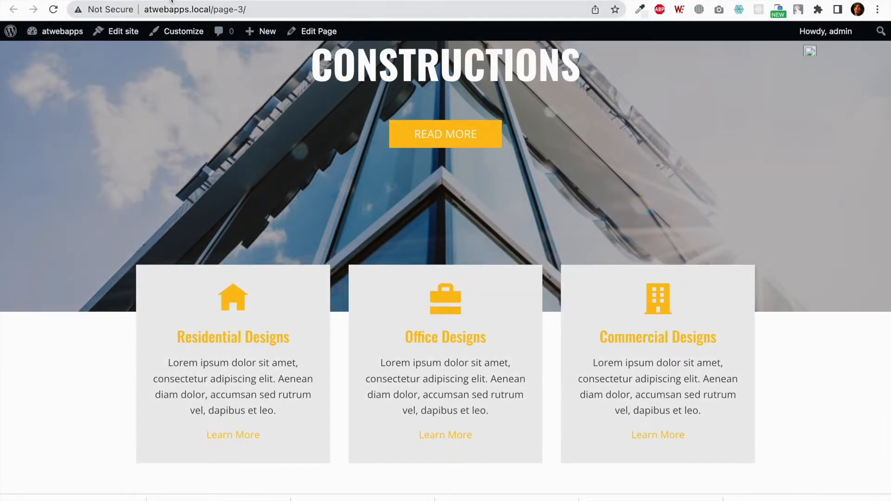
Step: Back in the page editor, add a wide-width, three-column Row Layout split 50/25/25 below the services row
click(155, 0)
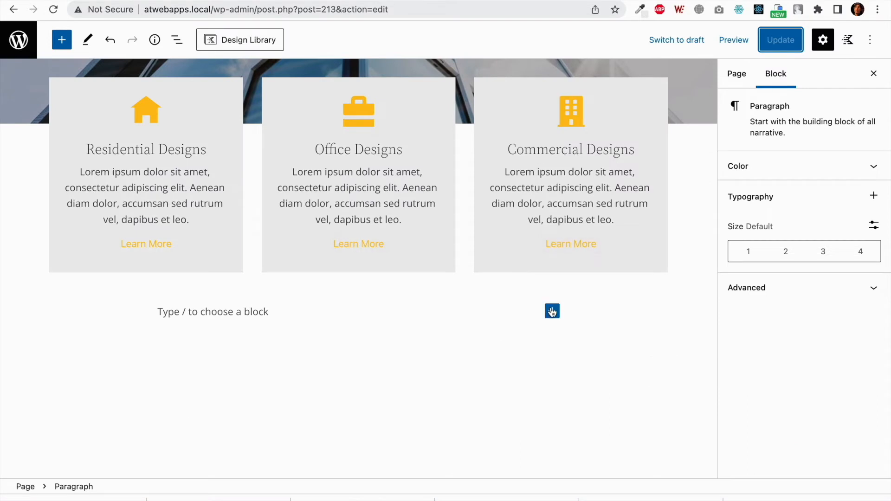
click(553, 311)
click(637, 181)
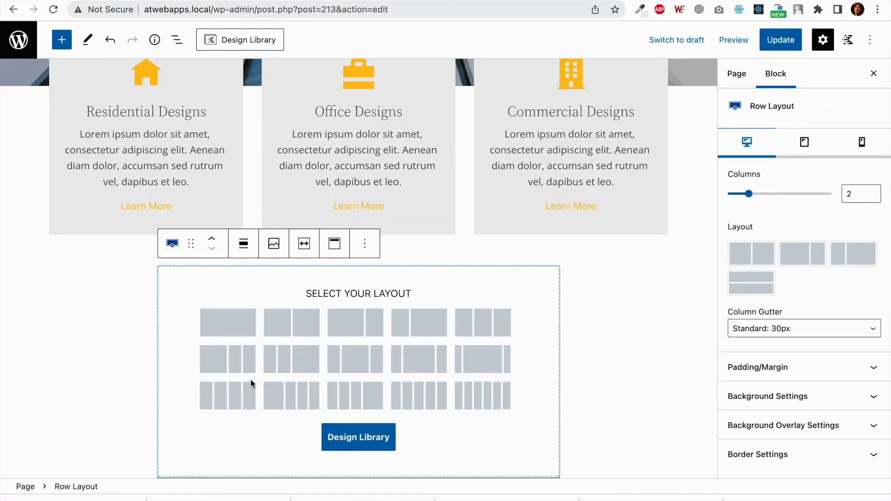
click(223, 367)
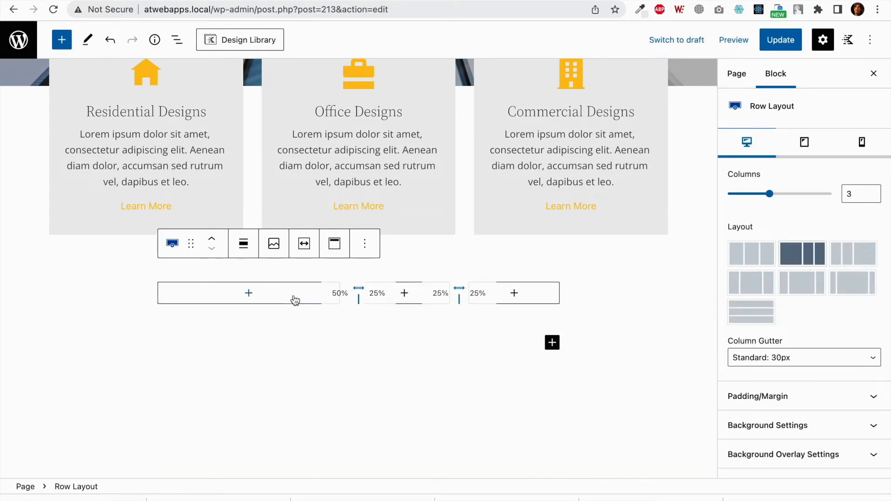
click(244, 244)
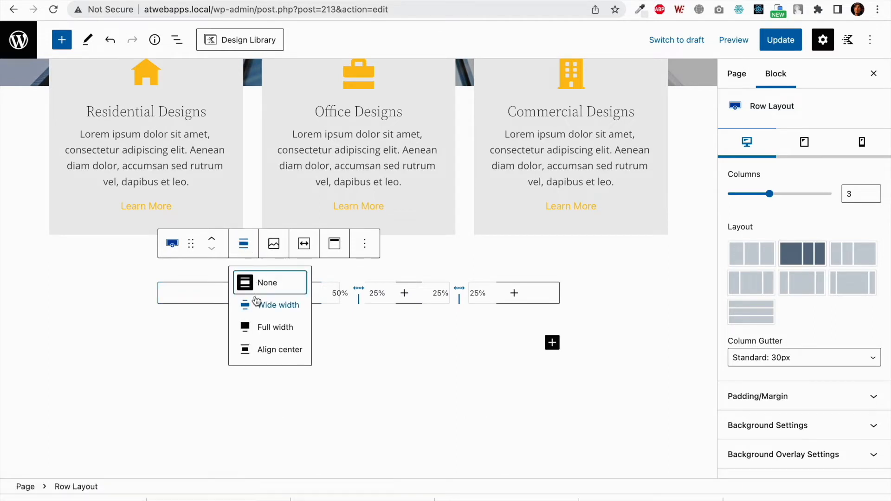
click(257, 303)
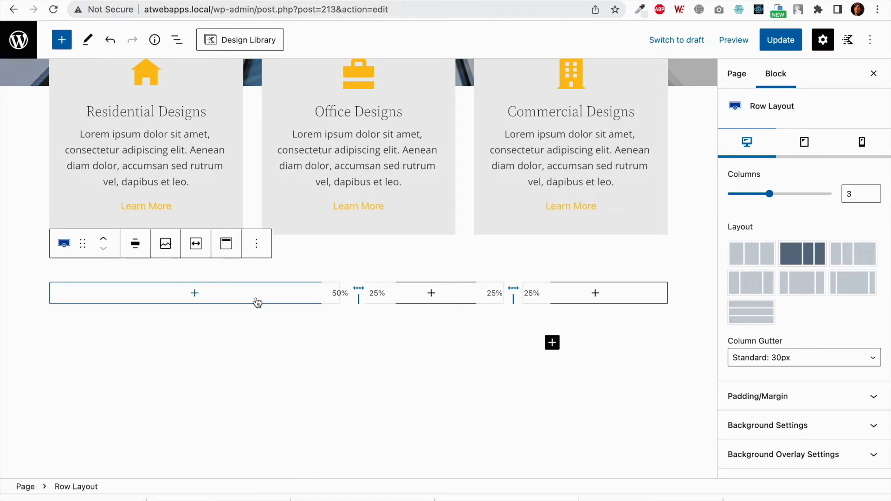
Step: Add an Advanced Heading reading "About Us" to the new row's first column
click(196, 294)
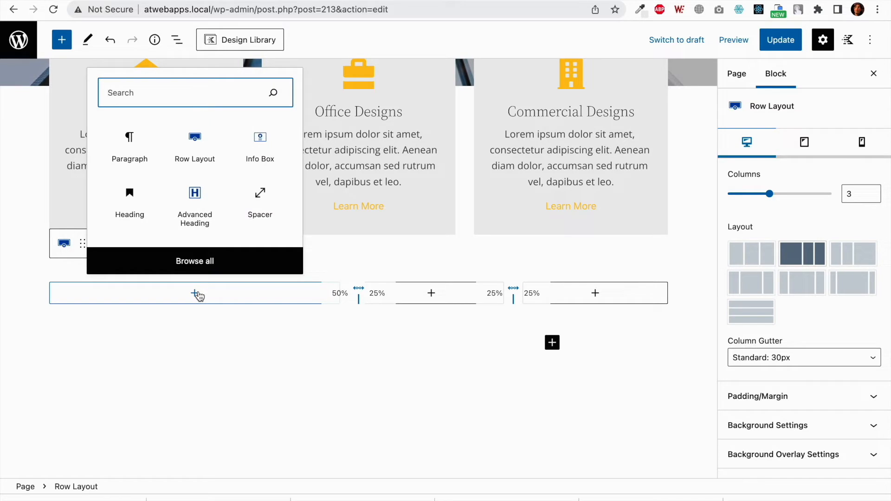
click(195, 213)
click(194, 213)
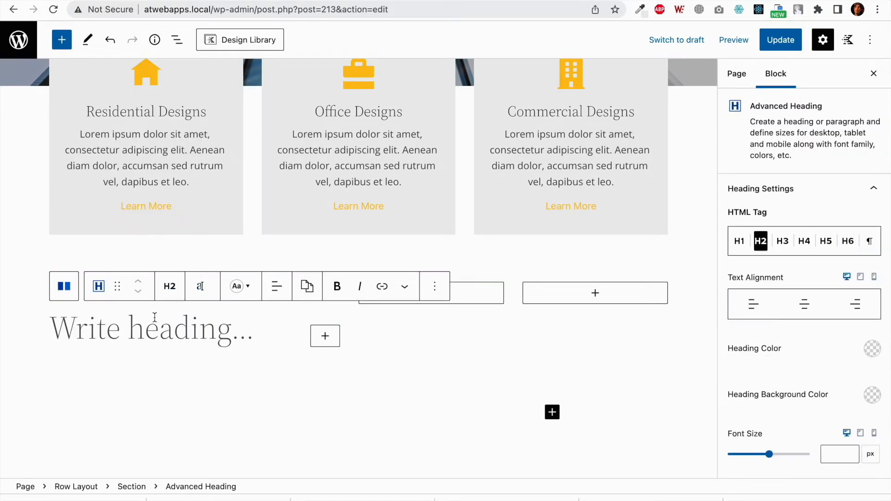
text(About Us)
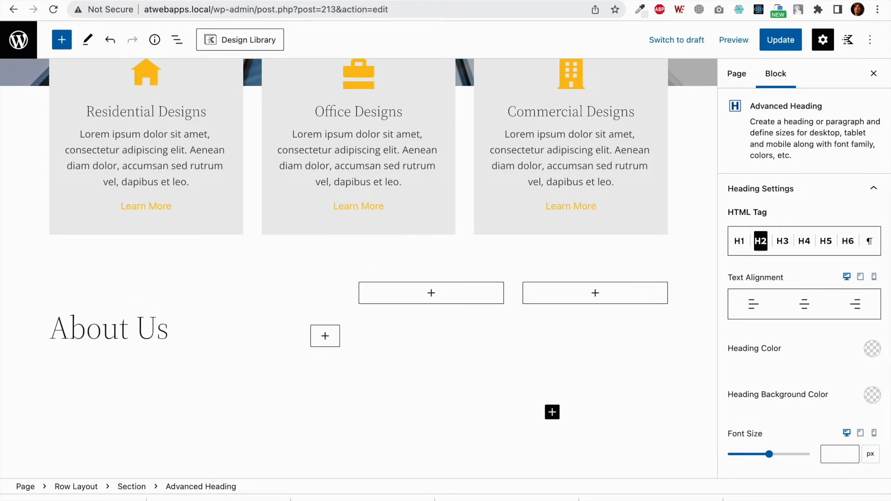
Step: Color the "About Us" heading black (000000) and change its HTML tag to H3
scroll(796, 343, down, 1)
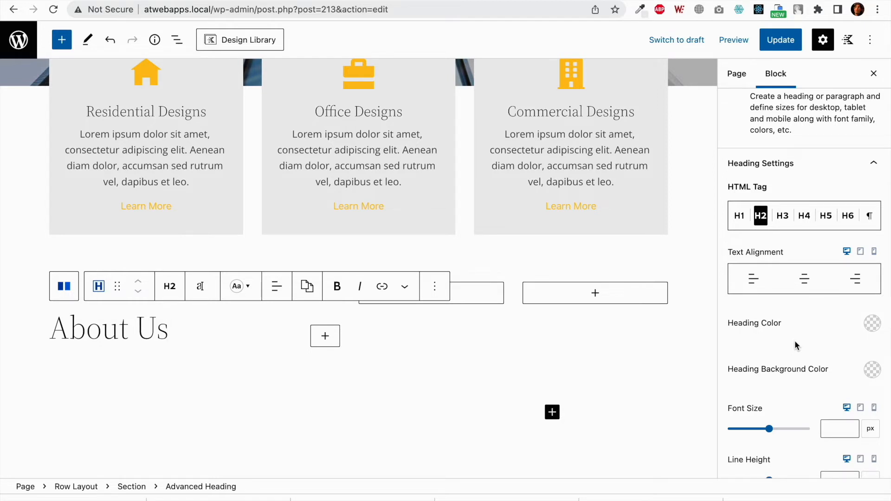
scroll(795, 344, down, 1)
click(872, 312)
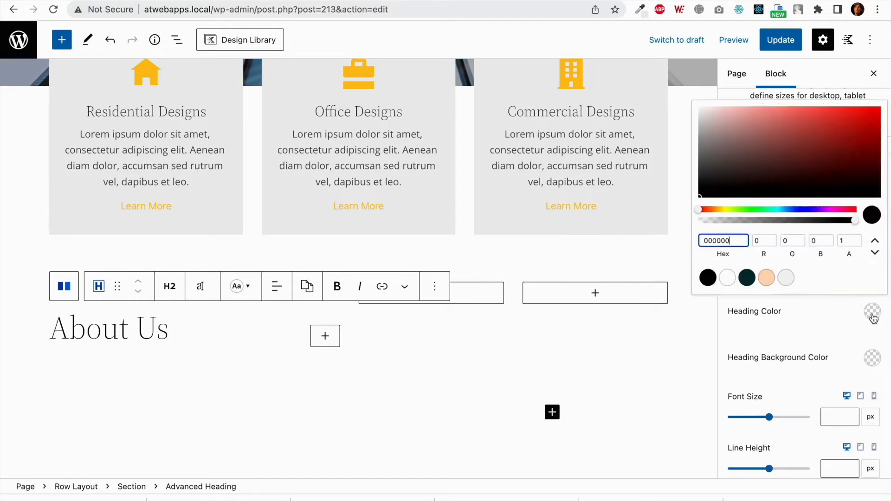
click(706, 279)
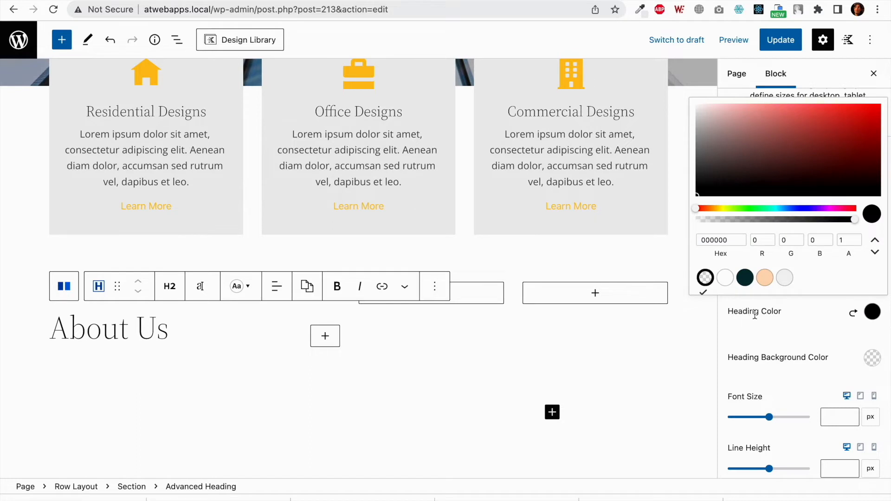
click(742, 323)
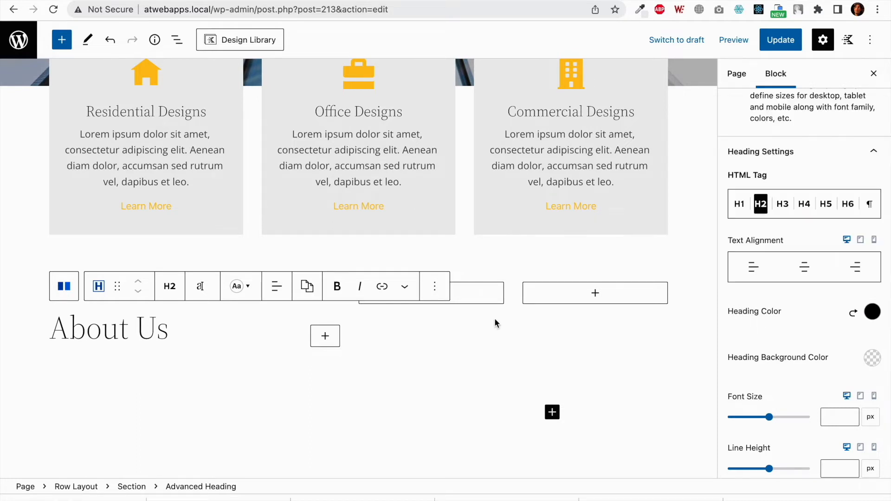
scroll(809, 375, down, 5)
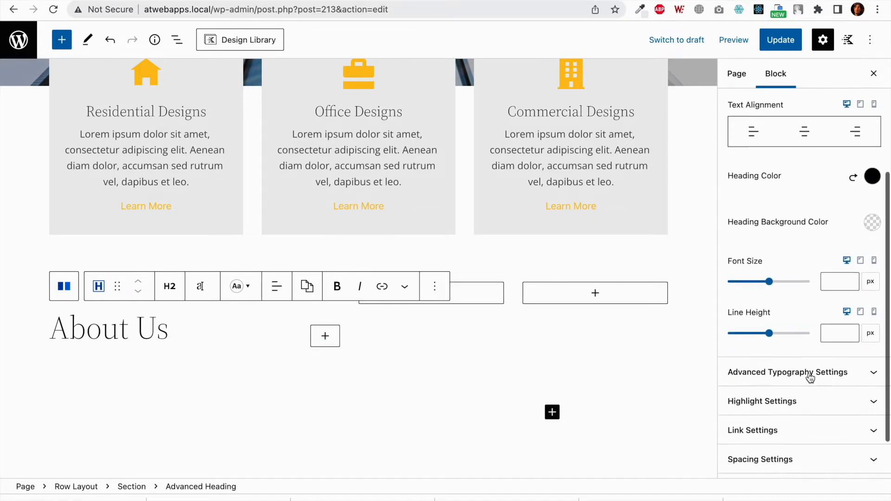
scroll(802, 318, up, 5)
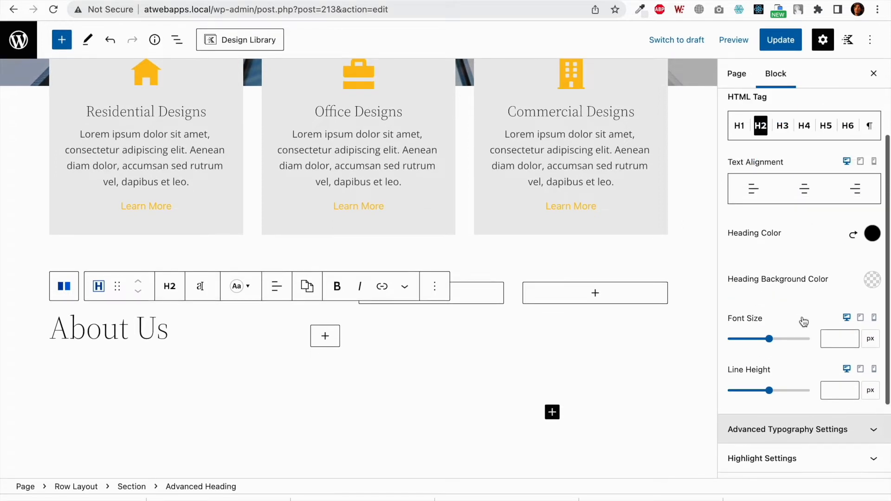
click(785, 246)
Step: Set the "About Us" heading's top margin to 0 px
scroll(787, 336, down, 6)
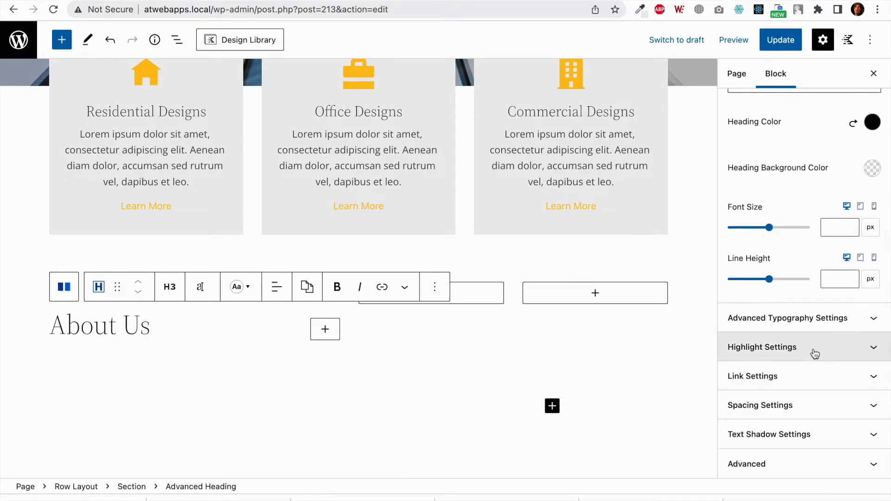
click(819, 400)
scroll(818, 406, down, 2)
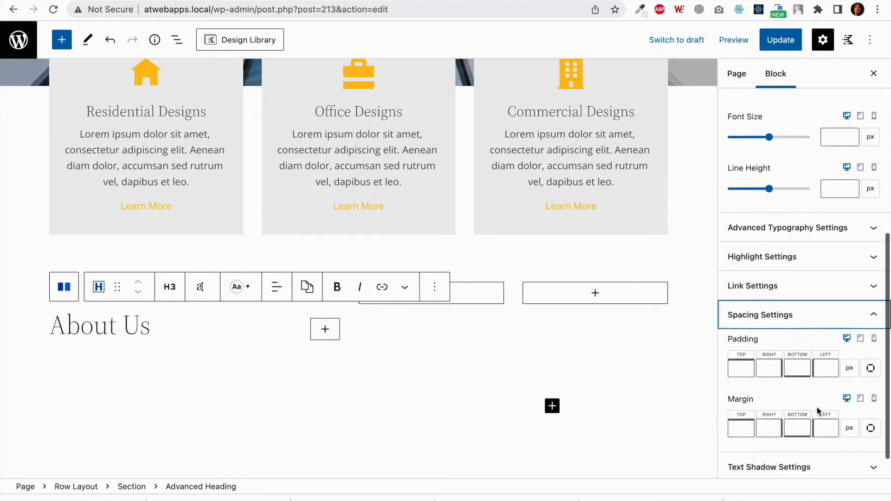
click(744, 398)
text(0)
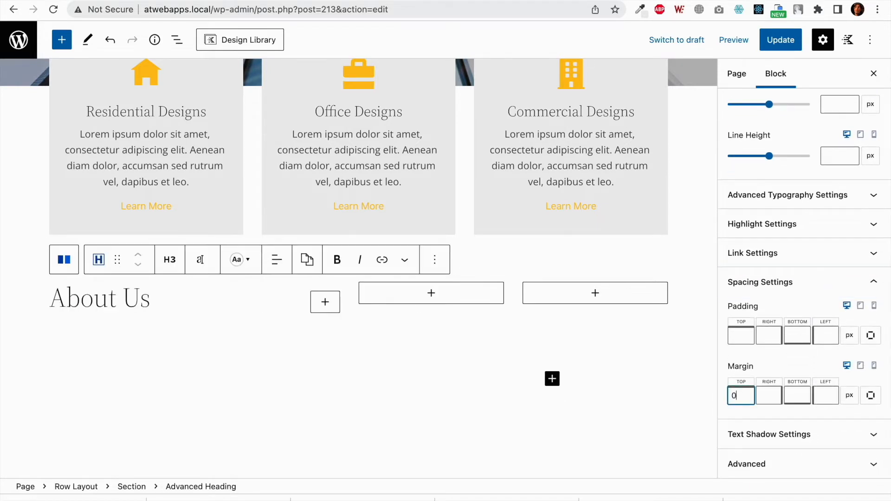
Step: Add an Info Box below the "About Us" heading and apply the bordered preset with the icon left of the text
click(321, 307)
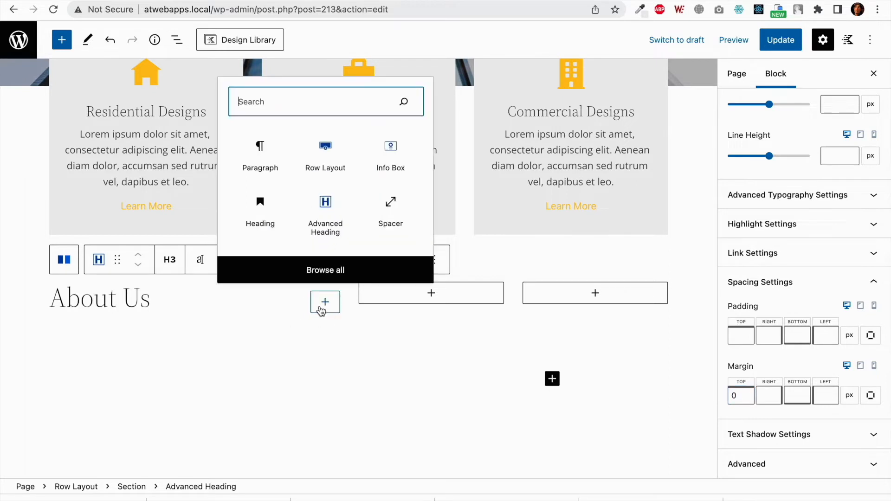
click(389, 171)
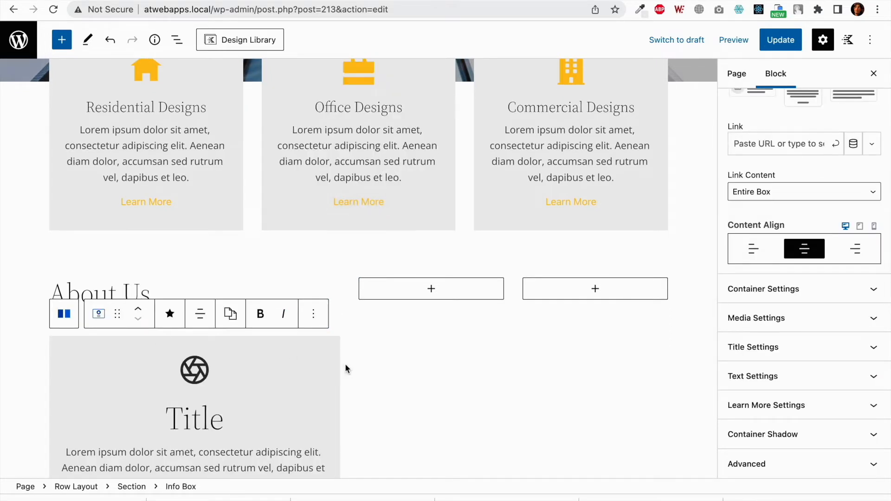
scroll(483, 345, down, 2)
scroll(780, 260, up, 4)
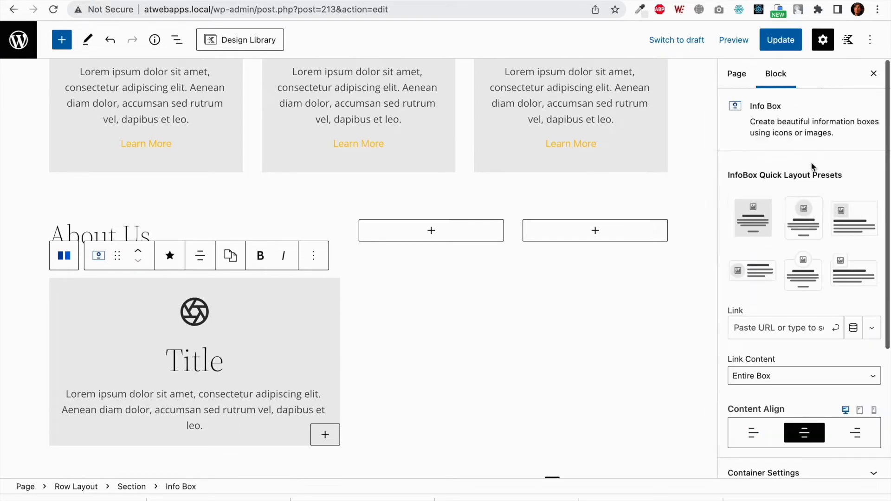
click(758, 265)
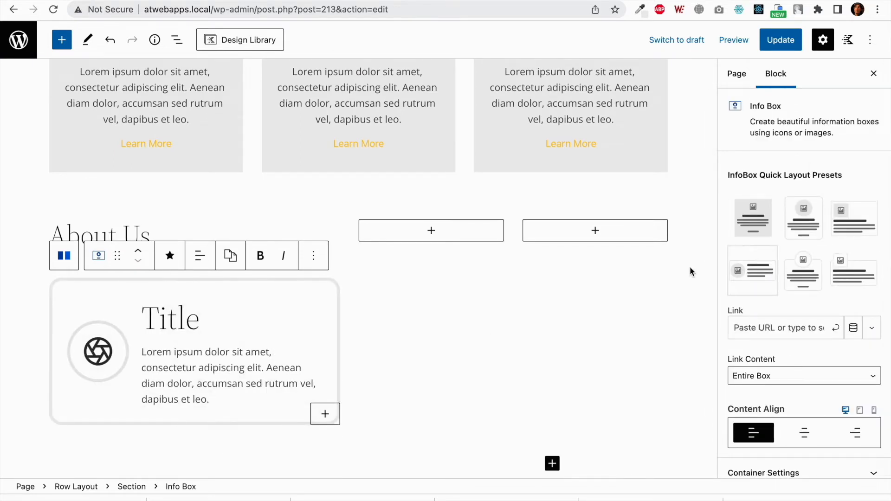
Step: Set the new Info Box's container border width and container border radius to 0 px
scroll(845, 338, down, 5)
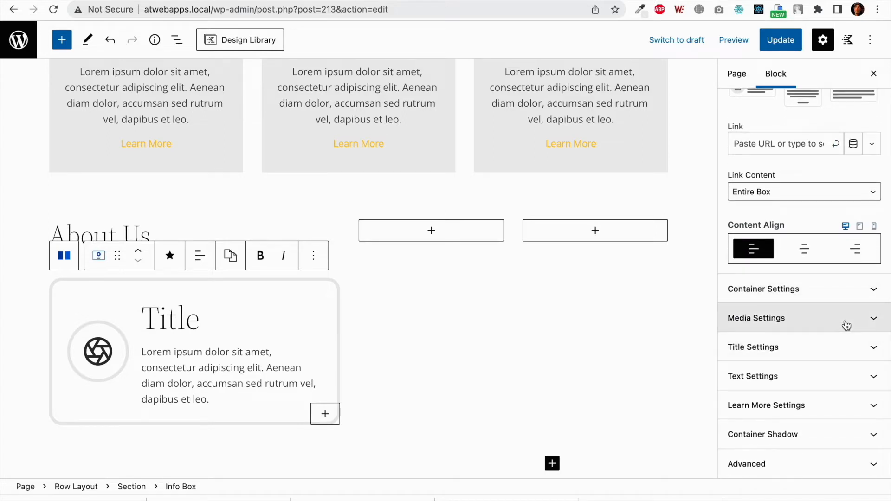
click(853, 297)
scroll(798, 260, down, 3)
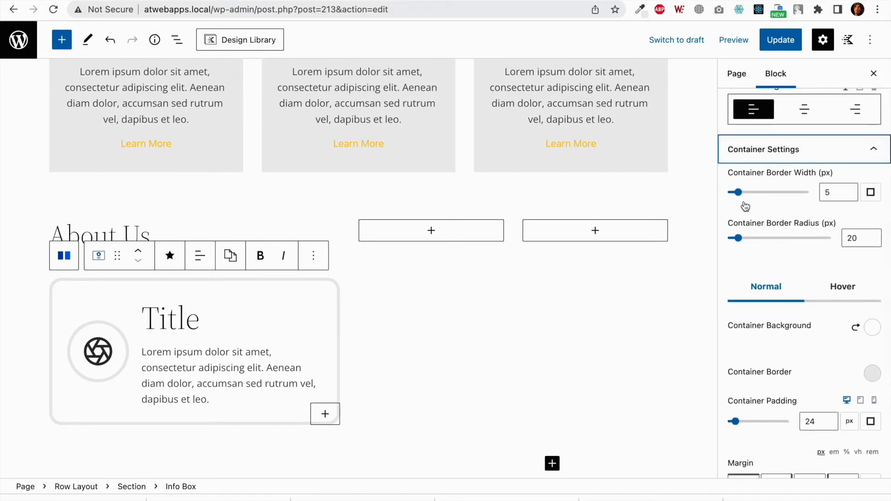
drag(738, 197, 727, 205)
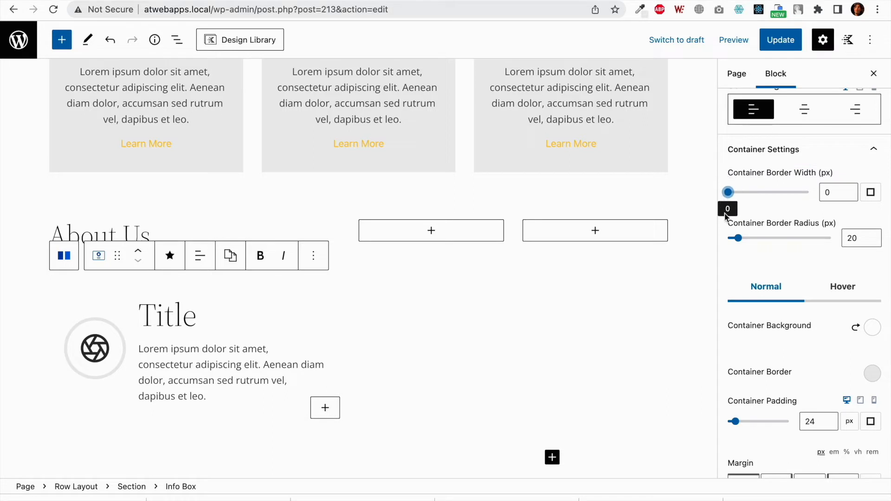
drag(739, 239, 716, 240)
scroll(809, 292, down, 3)
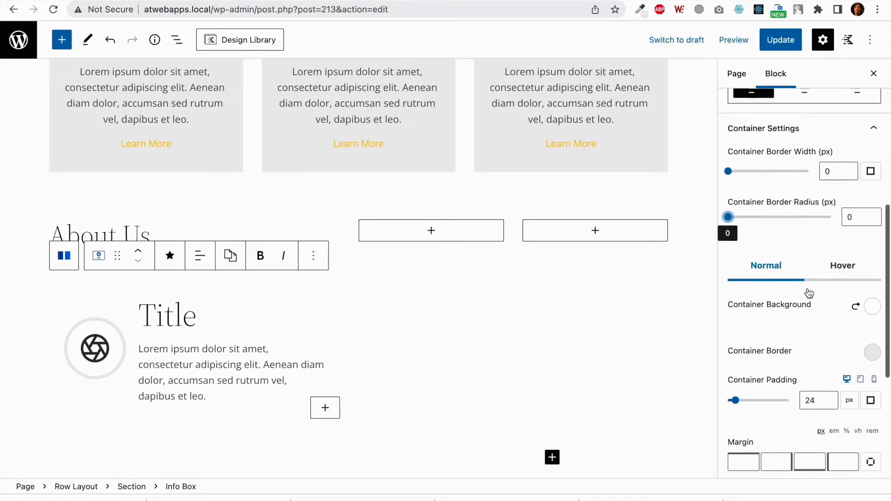
scroll(809, 292, down, 1)
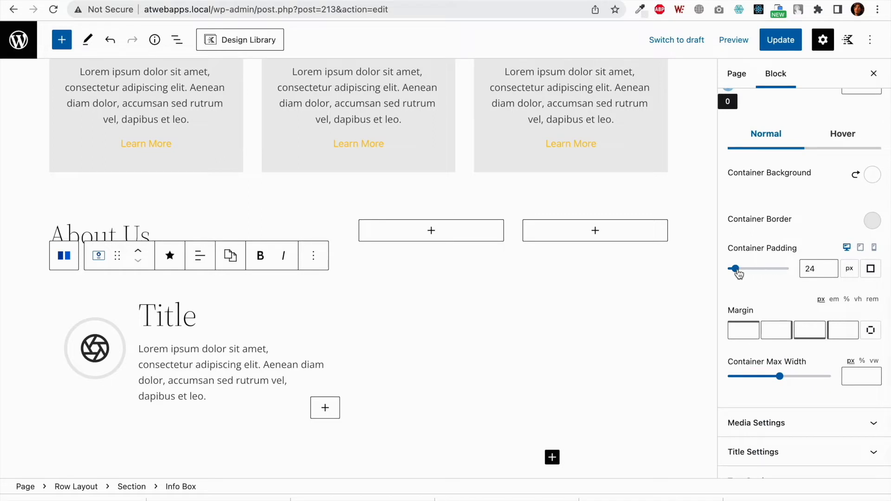
Step: Remove the Info Box's container padding and set its icon size to 64
drag(739, 275, 730, 274)
scroll(778, 300, down, 2)
scroll(778, 300, down, 3)
click(782, 319)
scroll(782, 316, down, 8)
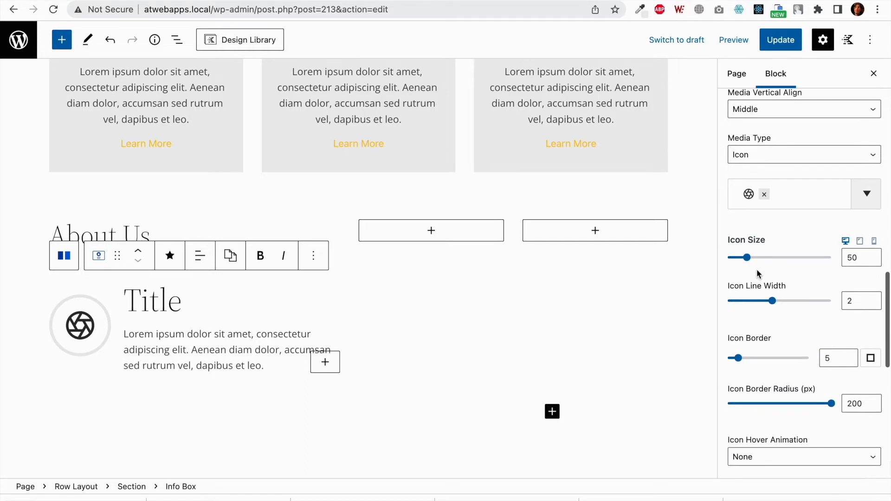
double_click(855, 257)
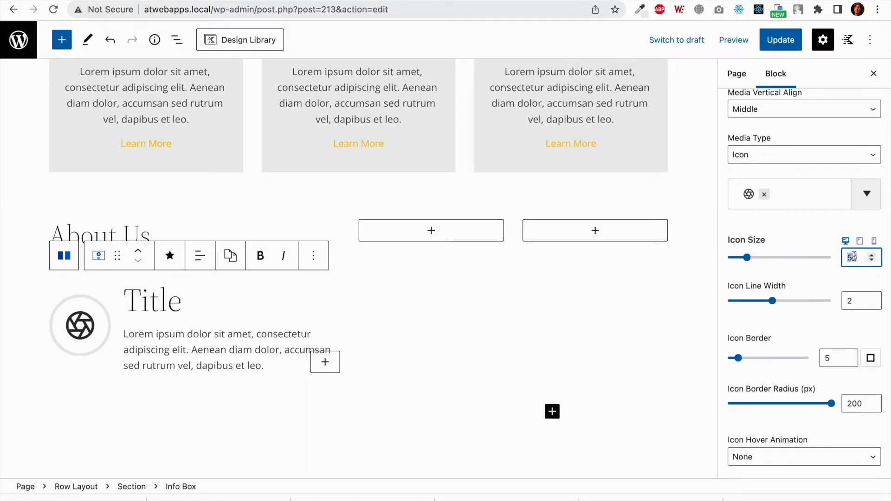
text(64)
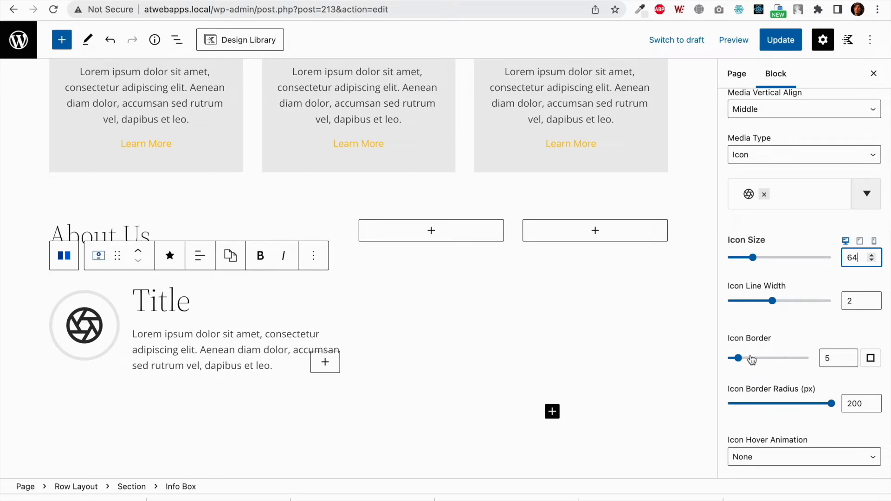
Step: Set the Info Box's icon border and icon border radius to 0
drag(742, 360, 702, 363)
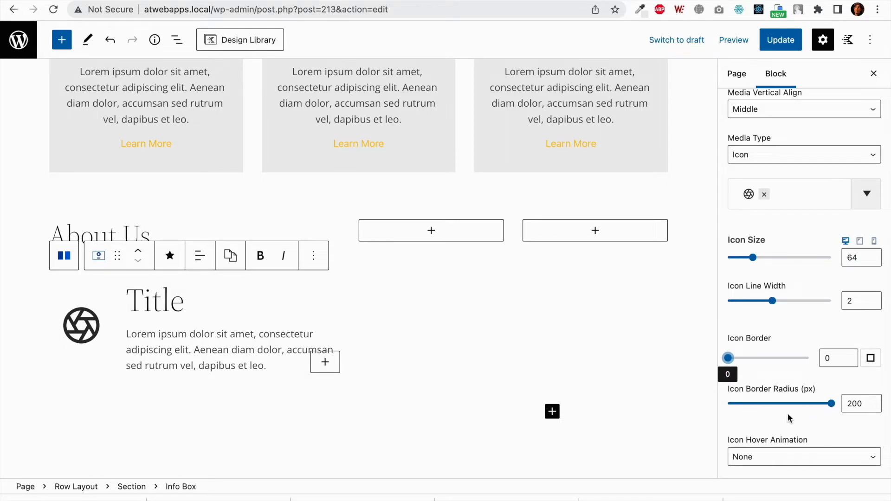
scroll(787, 418, down, 10)
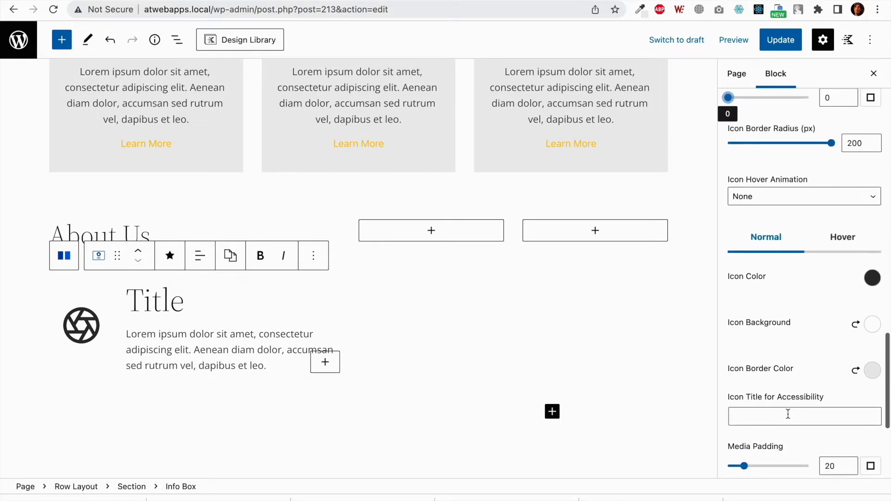
scroll(782, 344, down, 3)
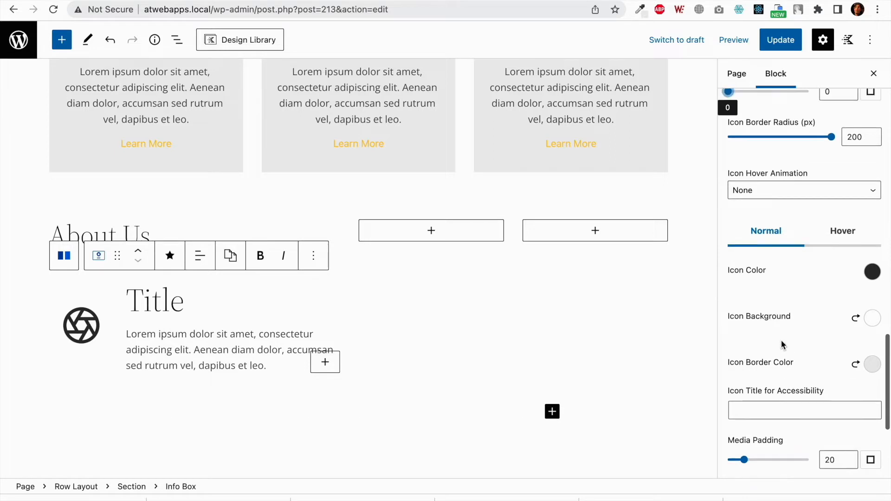
scroll(790, 315, up, 3)
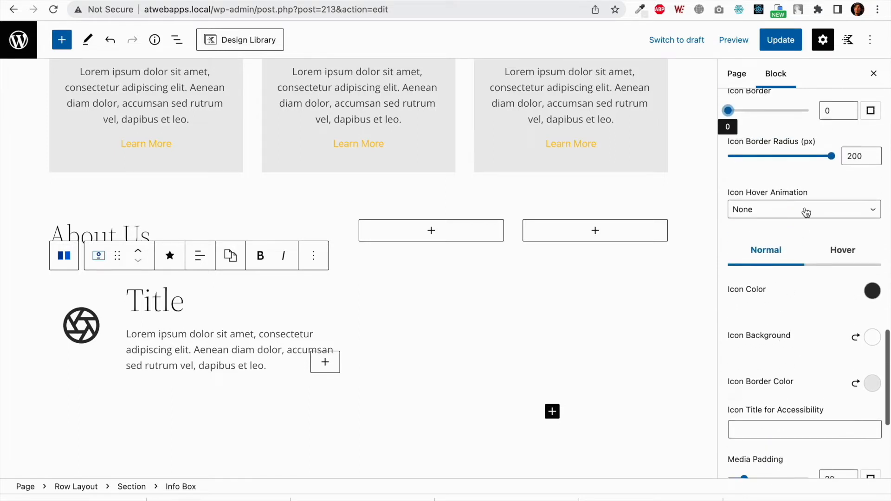
scroll(804, 280, down, 3)
scroll(804, 280, up, 5)
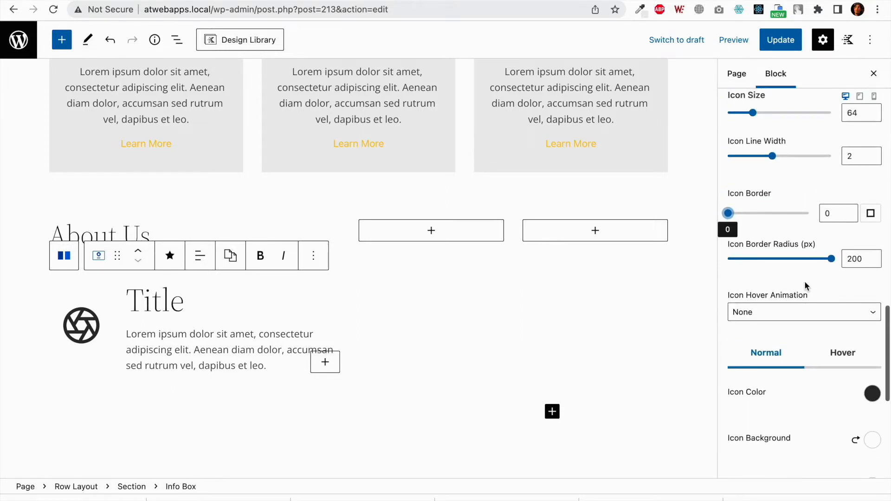
click(831, 260)
drag(831, 260, 700, 256)
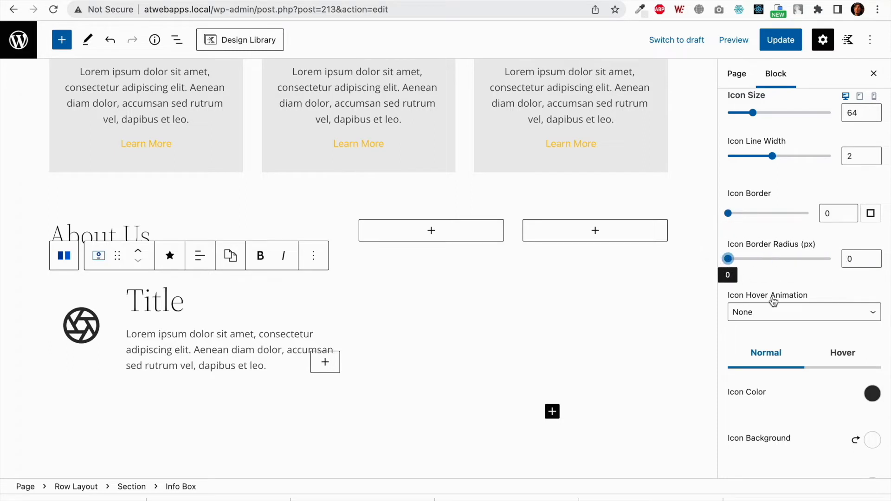
Step: Set the right media margin of the Info Box's icon to 10
scroll(772, 301, down, 6)
scroll(772, 298, down, 1)
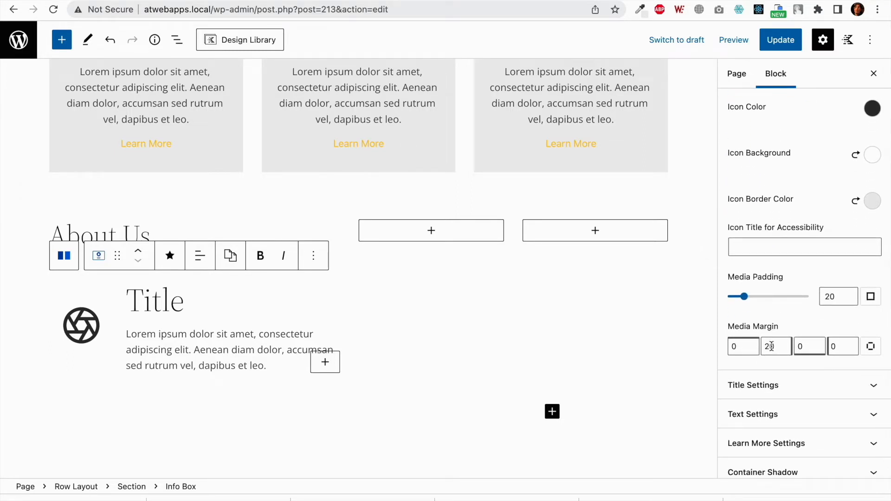
double_click(770, 347)
key(BackSpace)
text(1)
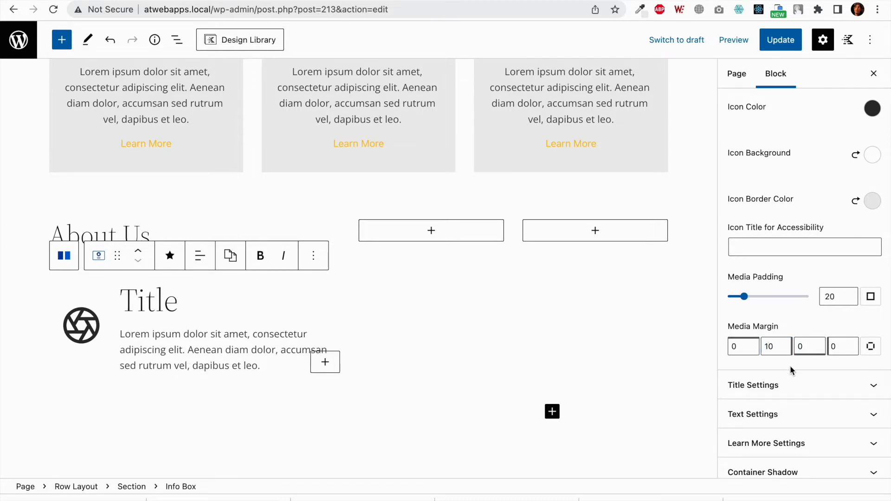
Step: Set the Info Box's media vertical alignment to Top
scroll(792, 207, up, 6)
scroll(792, 207, up, 8)
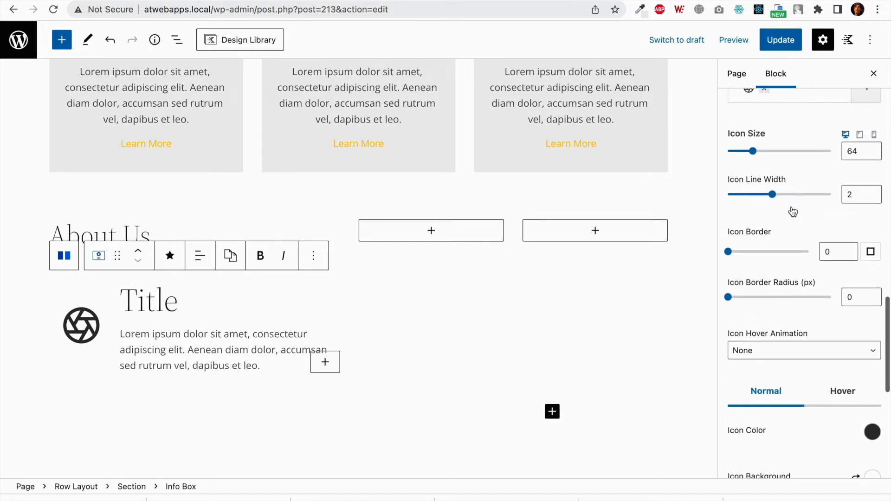
click(794, 171)
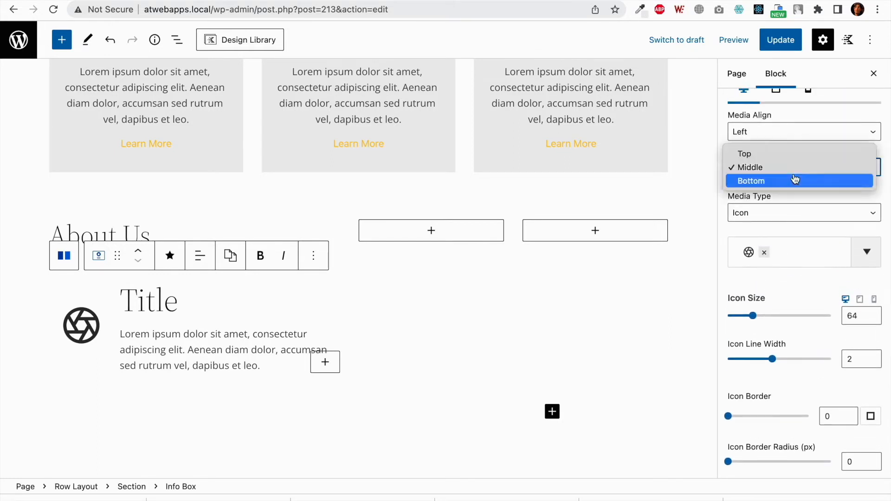
click(793, 157)
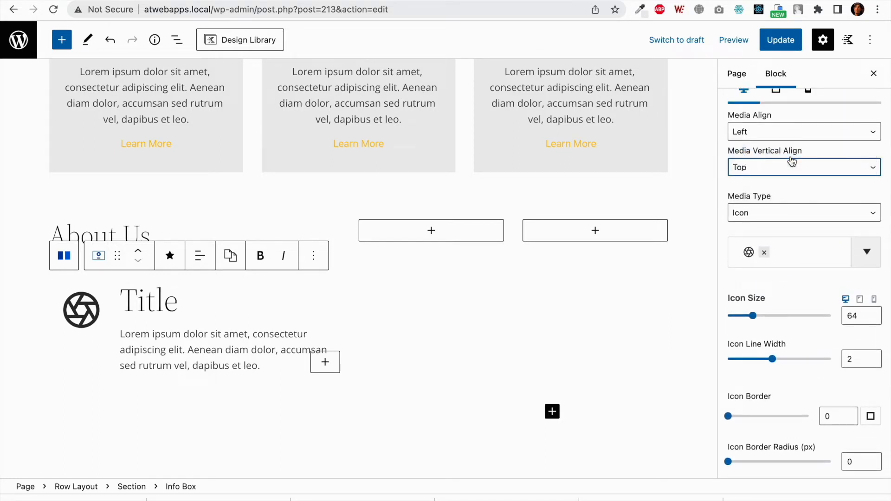
Step: Change the Info Box title's HTML tag to H4 and set its font size to 30 px
scroll(813, 357, down, 10)
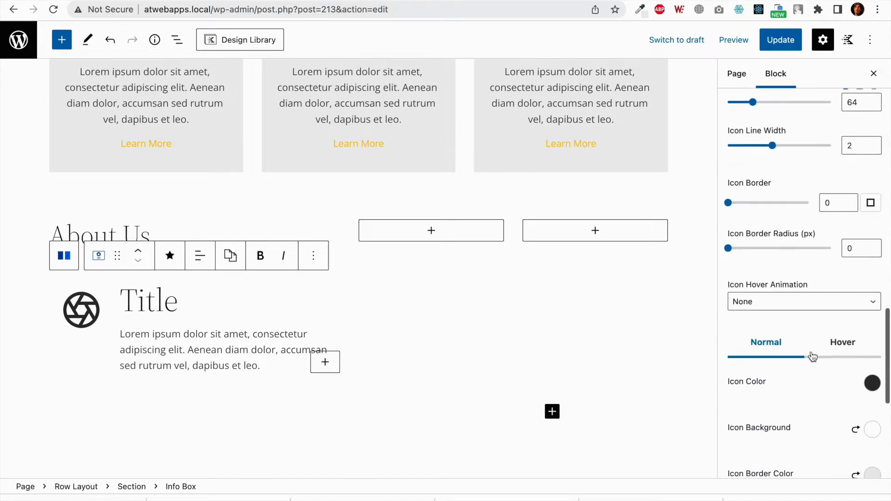
scroll(812, 357, down, 2)
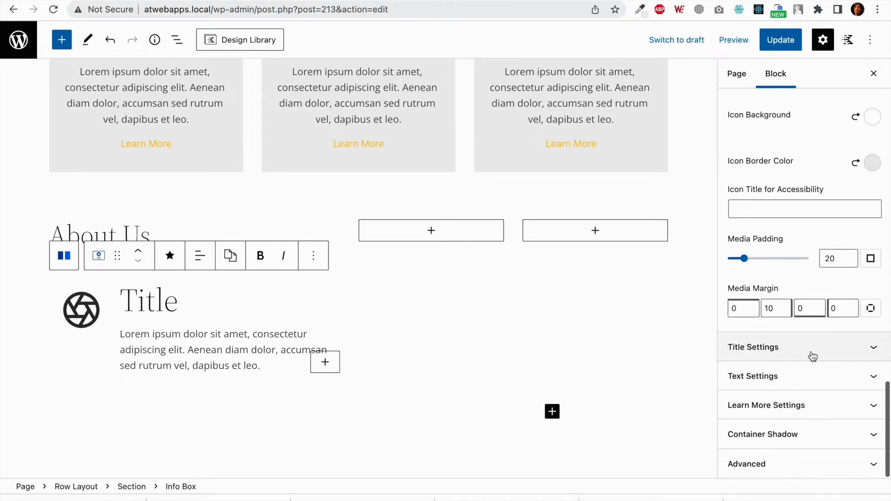
click(810, 355)
scroll(813, 354, down, 1)
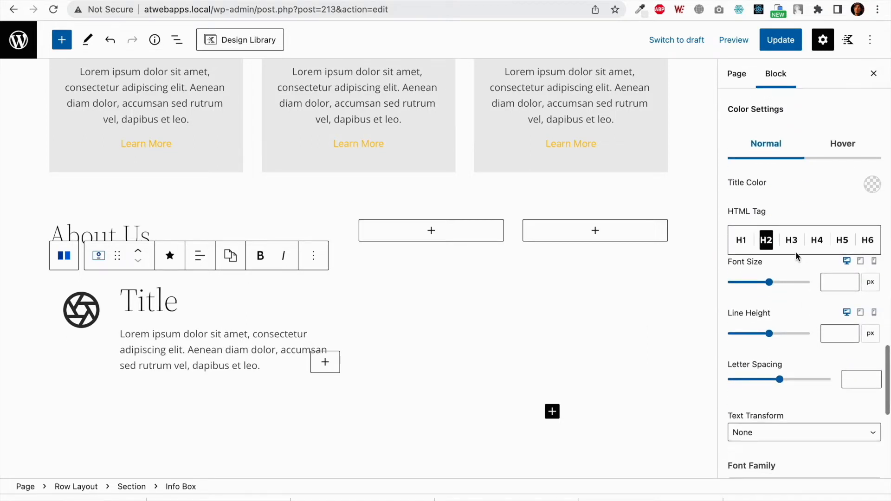
click(816, 241)
click(826, 283)
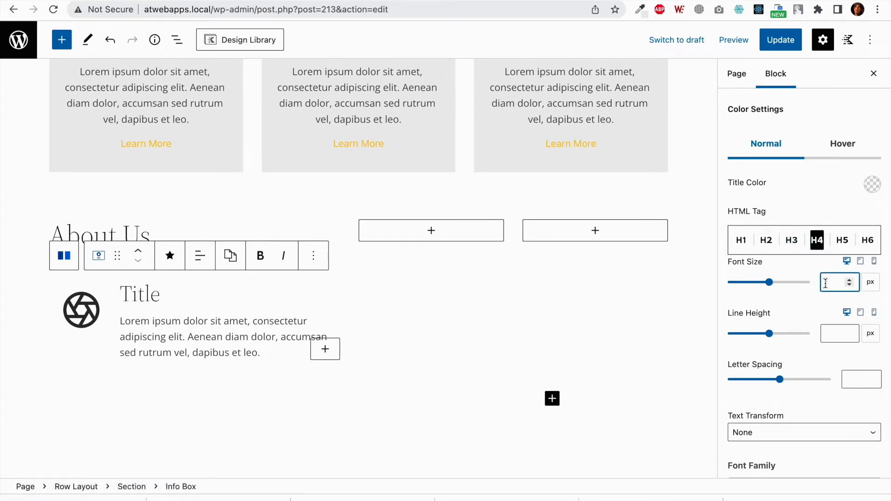
text(30)
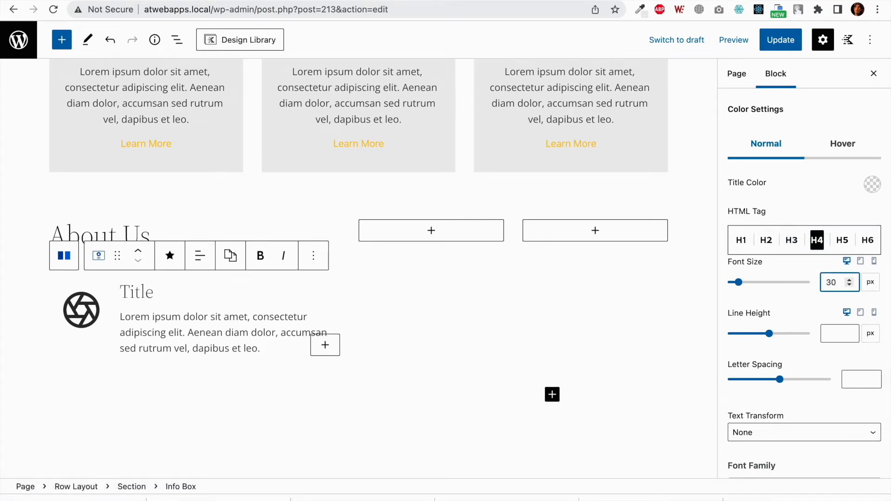
Step: Set the font size of the Info Box's description text to 14 px
scroll(797, 301, down, 1)
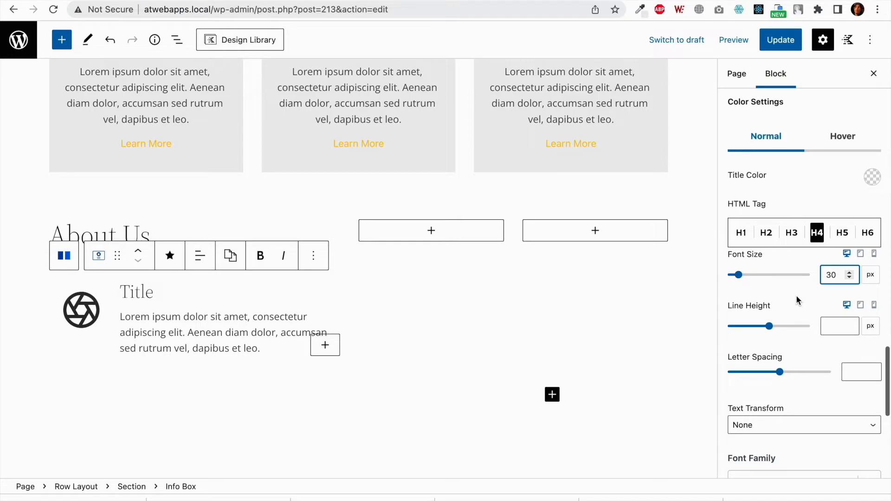
scroll(793, 322, down, 6)
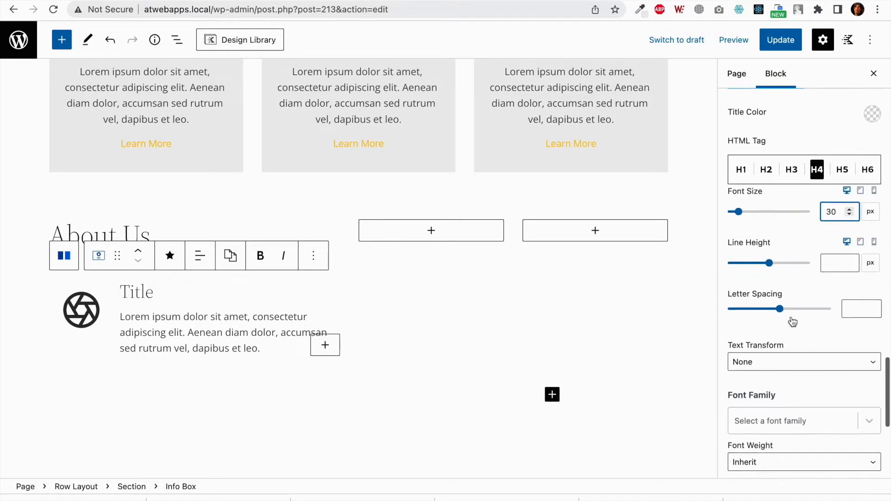
scroll(791, 316, down, 3)
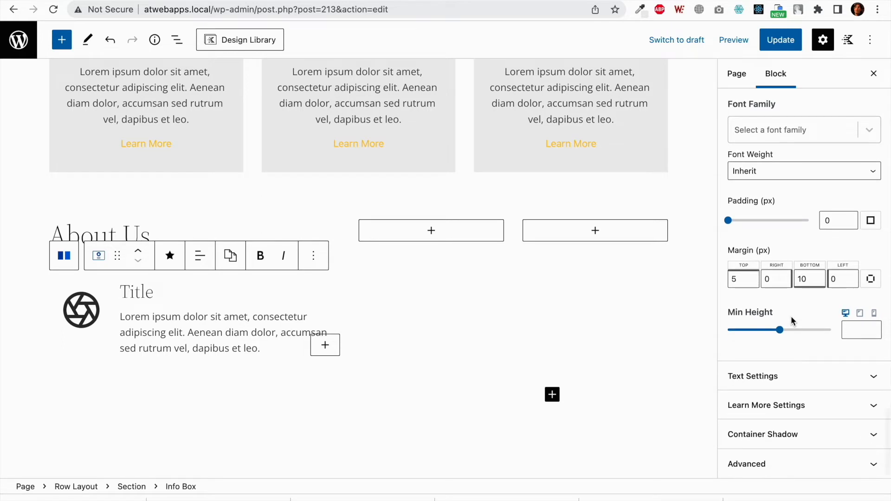
click(796, 368)
click(830, 251)
text(14)
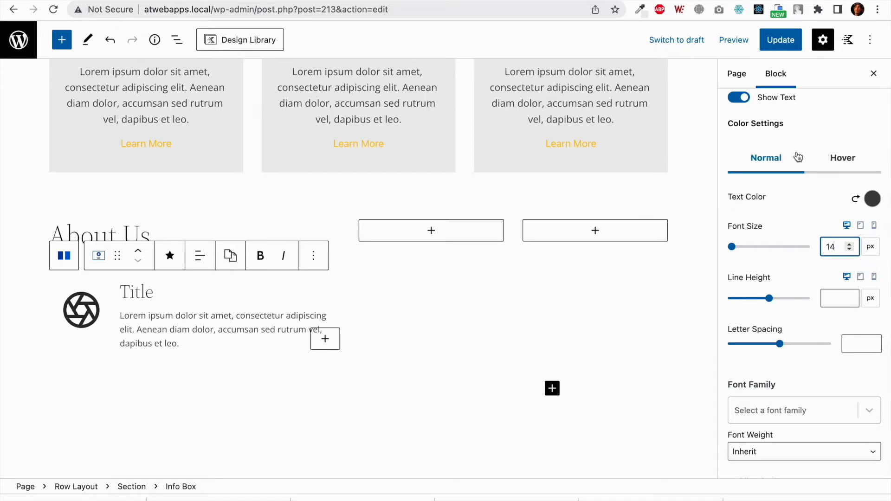
Step: Search the icons for "award" and replace the Info Box's icon with the solid award ribbon
scroll(794, 220, up, 10)
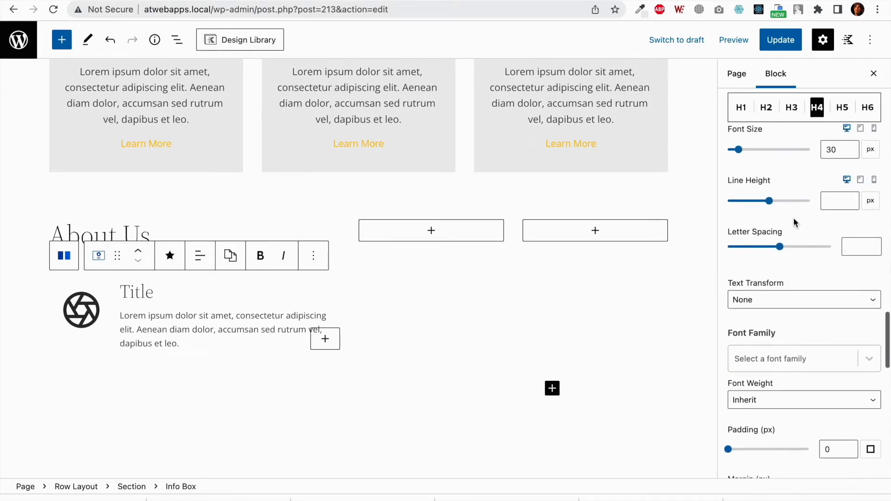
scroll(795, 223, up, 8)
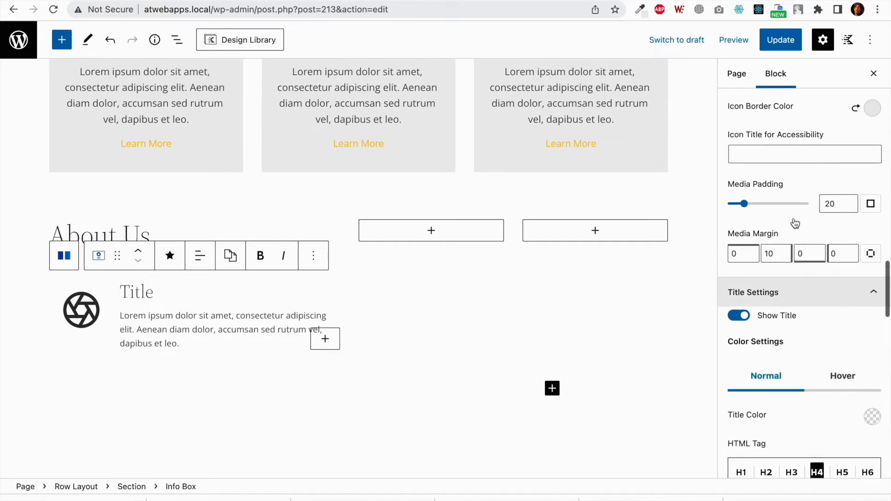
scroll(794, 223, up, 8)
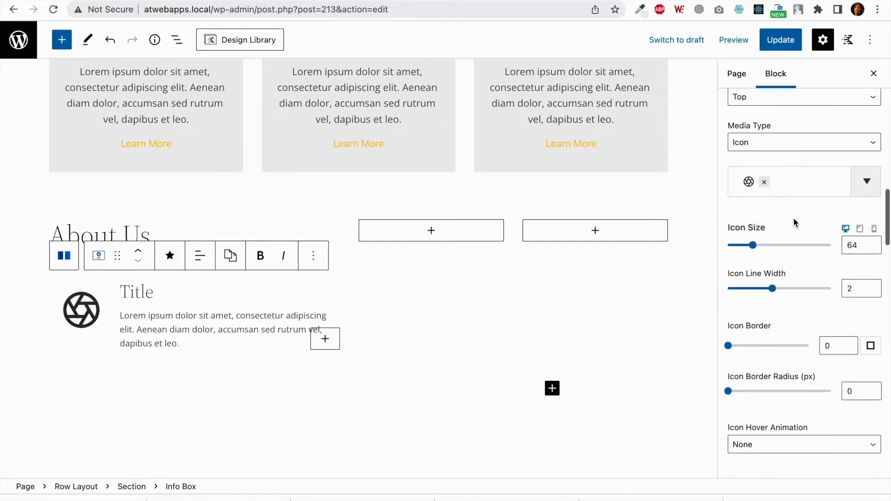
click(794, 236)
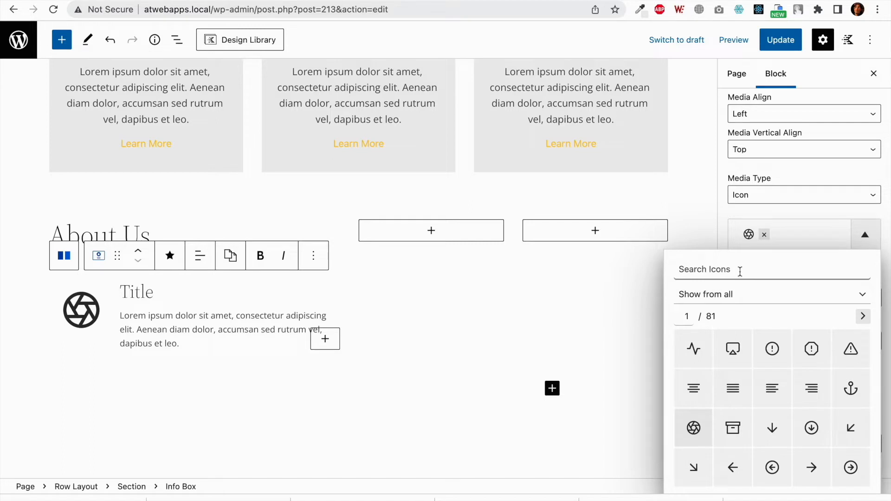
text(award)
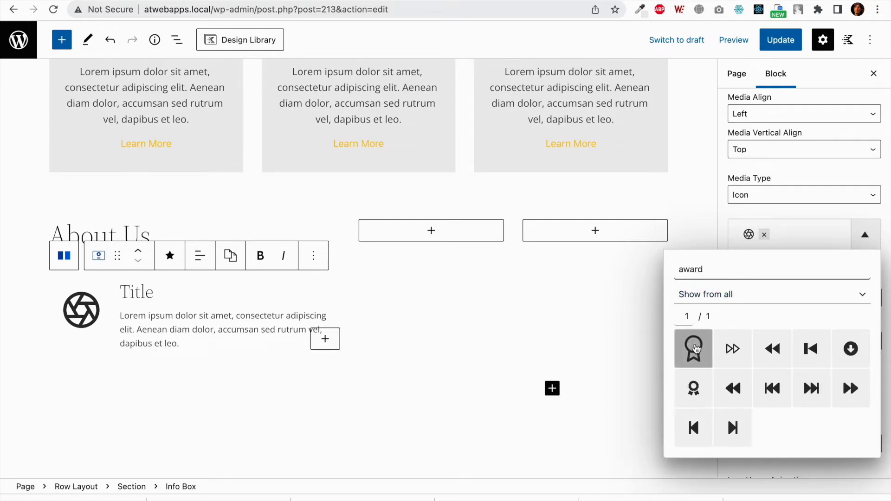
click(695, 350)
click(694, 388)
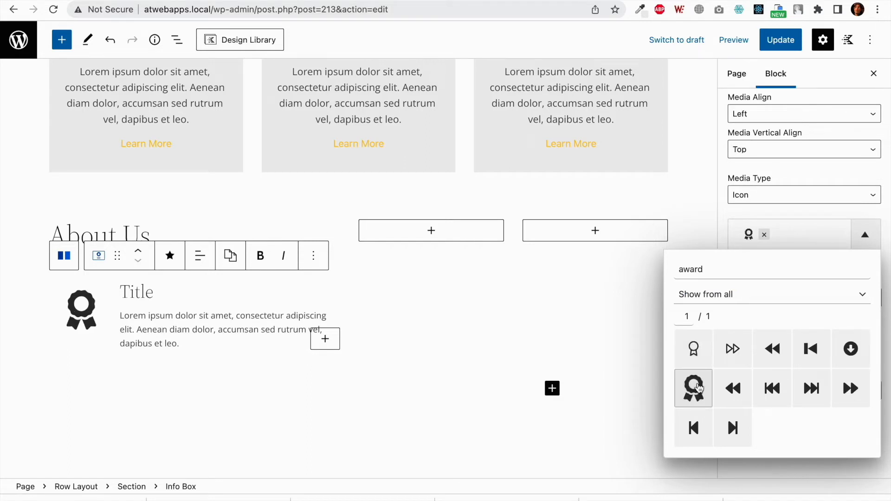
Step: Change the Info Box title to "Quality" and update the page
click(183, 295)
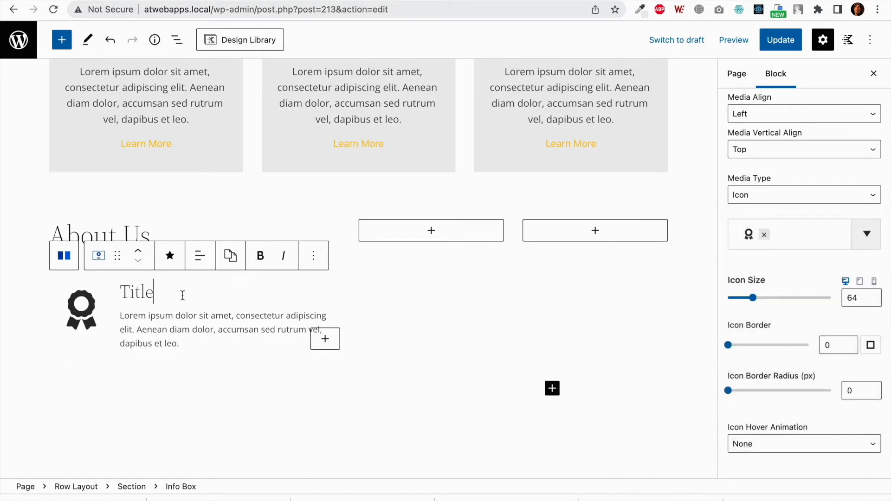
key(BackSpace)
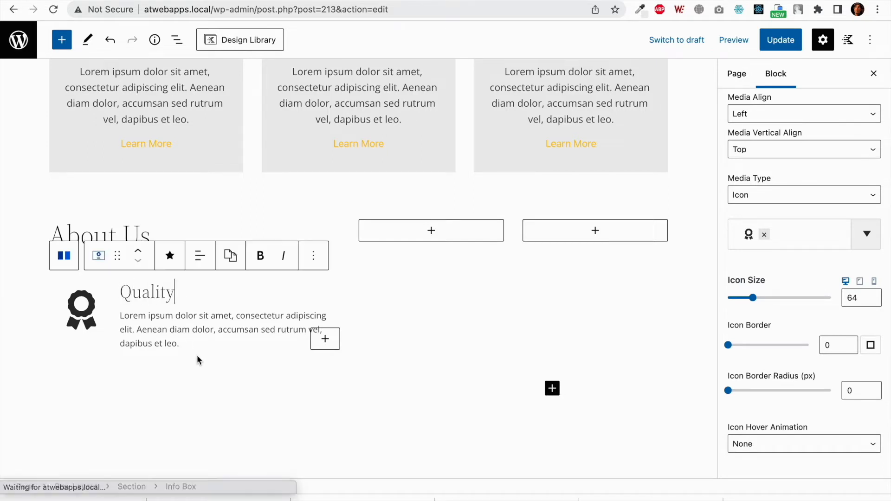
click(783, 41)
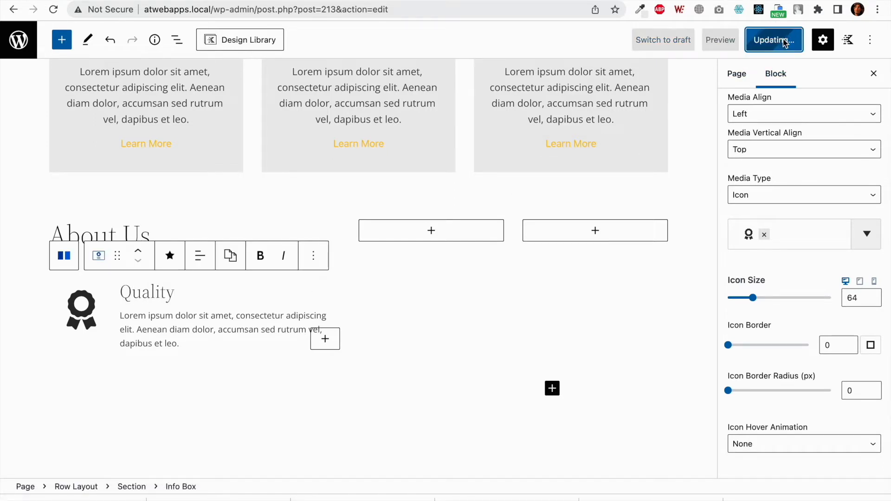
Step: Switch to the live Page 3, reload it and check the About Us section below the service cards
click(269, 1)
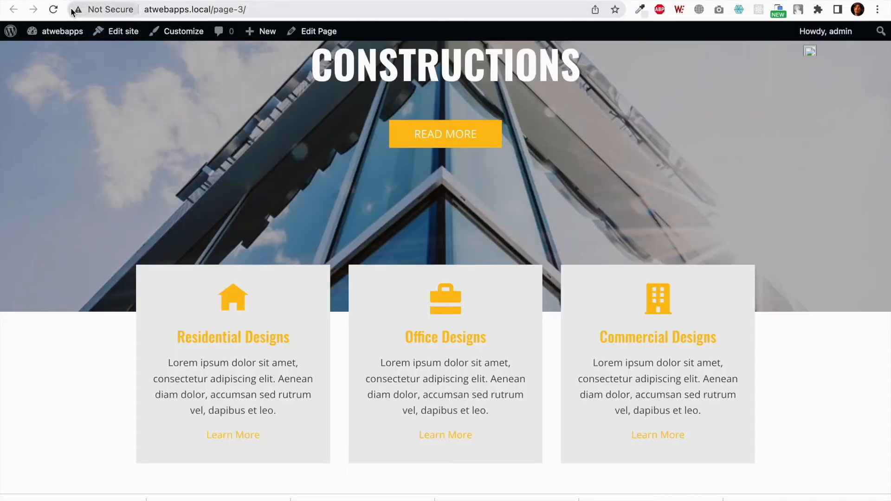
click(54, 10)
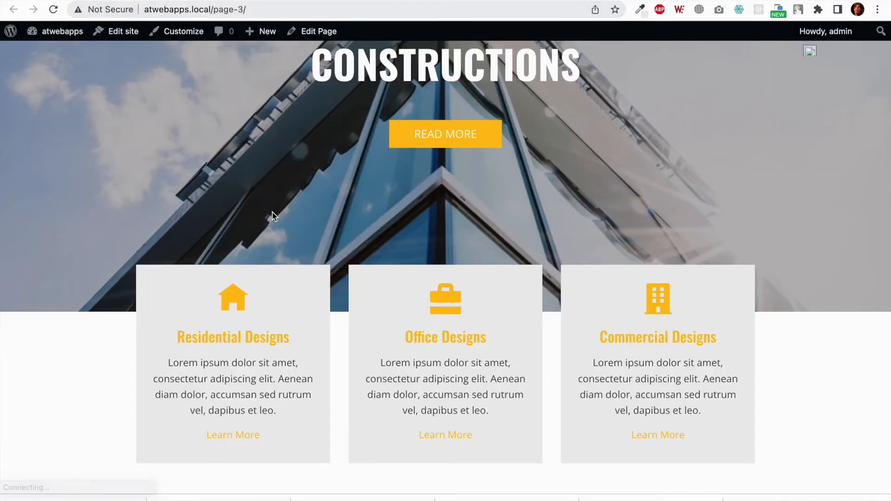
scroll(272, 210, down, 4)
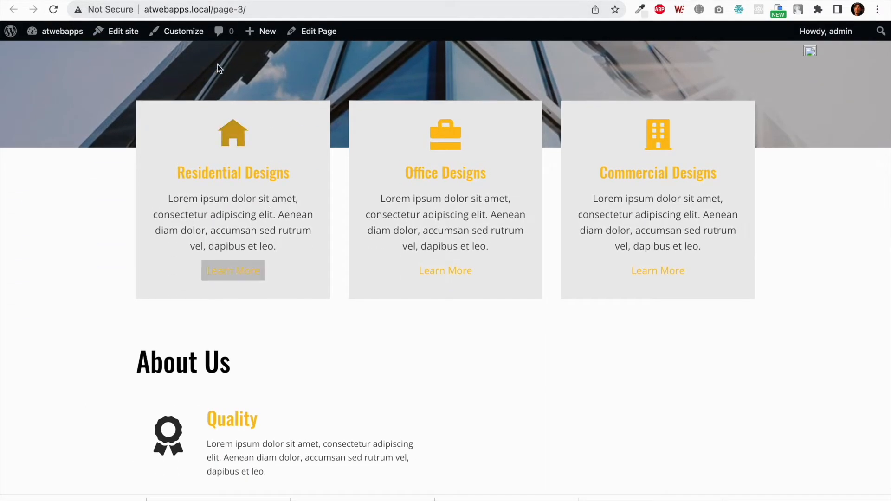
Step: Return to the page editor and set the title color of the "Quality" Info Box to black
click(202, 1)
click(160, 297)
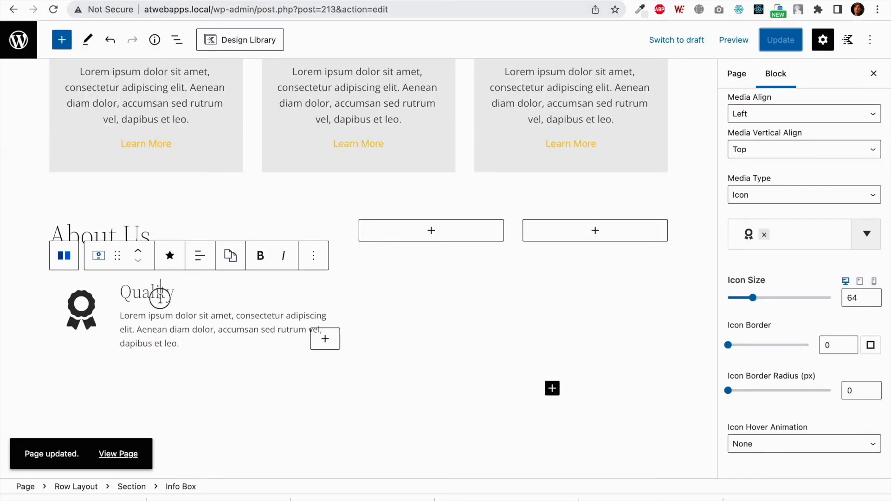
double_click(160, 297)
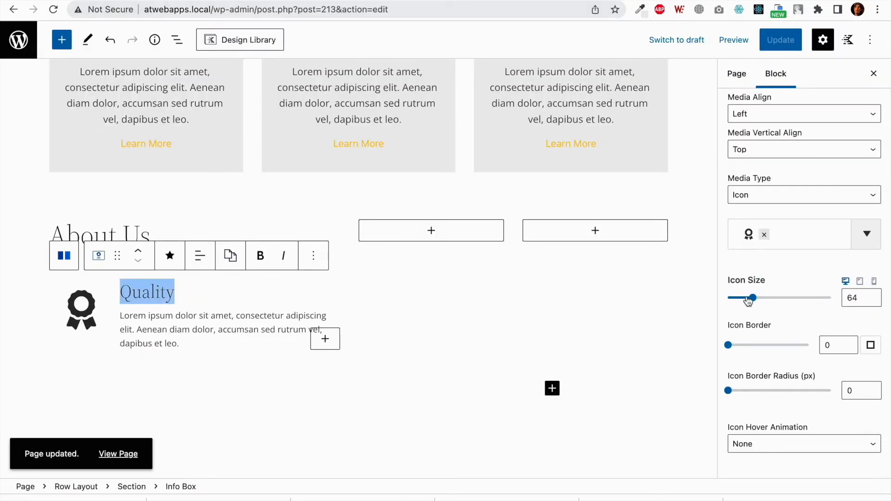
scroll(784, 320, up, 2)
scroll(785, 320, down, 8)
scroll(784, 320, down, 8)
click(871, 238)
click(705, 201)
click(220, 364)
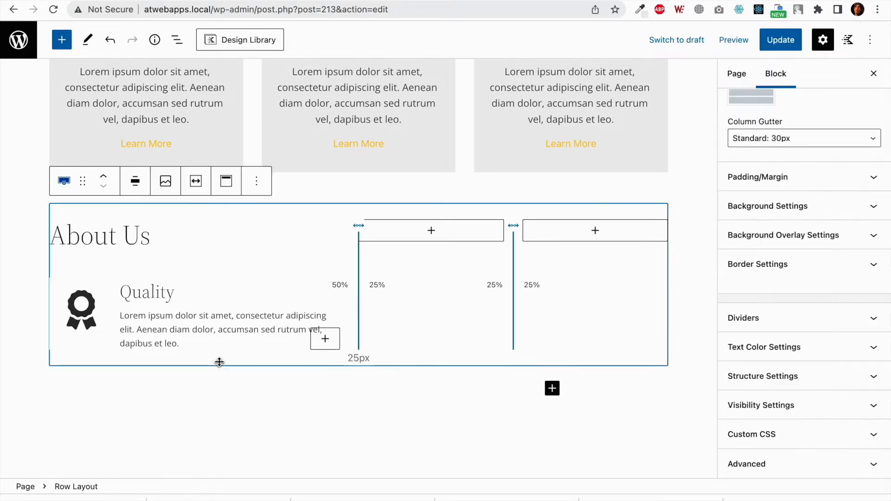
Step: Duplicate the "Quality" Info Box and change the copy's title to "Quickness"
click(158, 326)
click(311, 258)
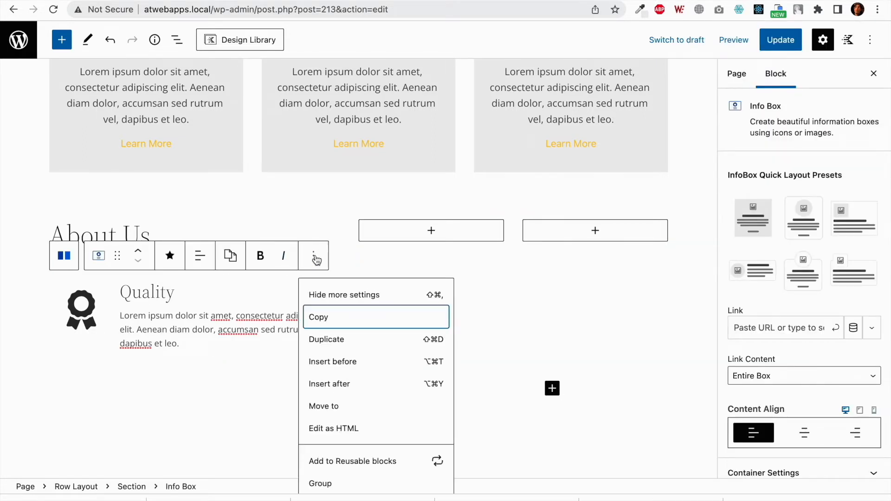
click(353, 341)
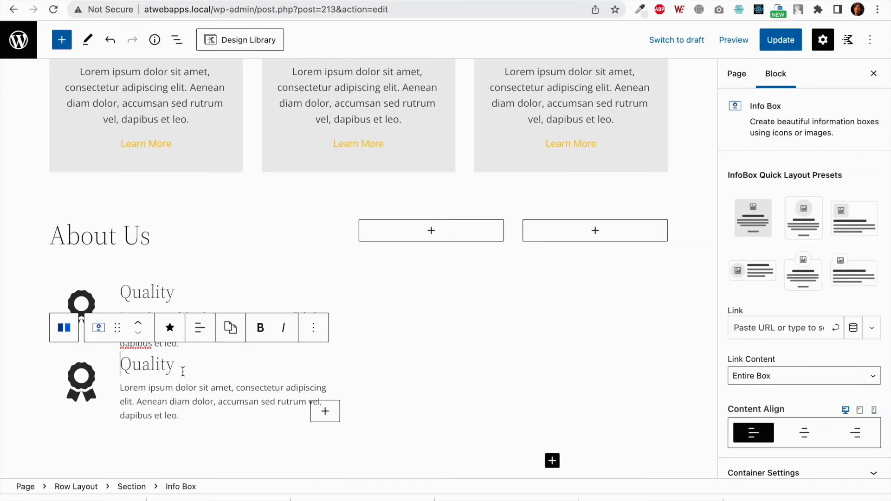
double_click(149, 367)
text(Quc)
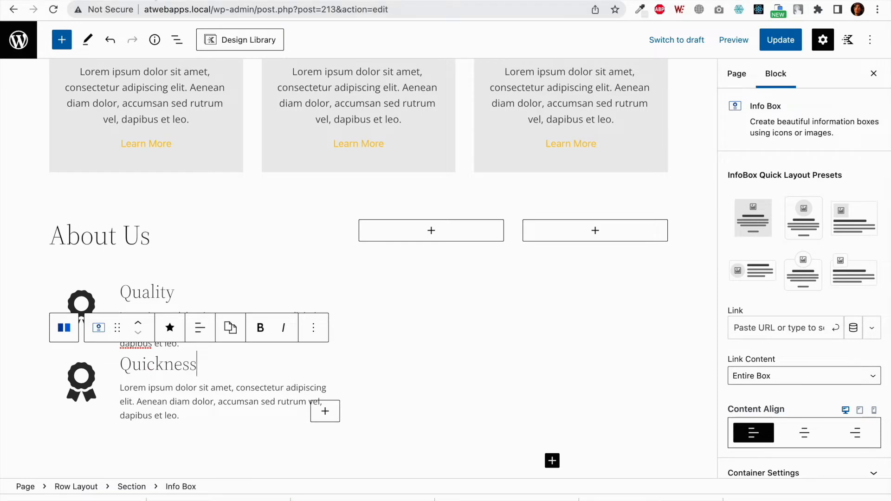
Step: Search the icons for "truck" and replace the "Quickness" Info Box's award icon with the solid truck
click(152, 0)
click(110, 0)
scroll(169, 362, down, 1)
click(98, 364)
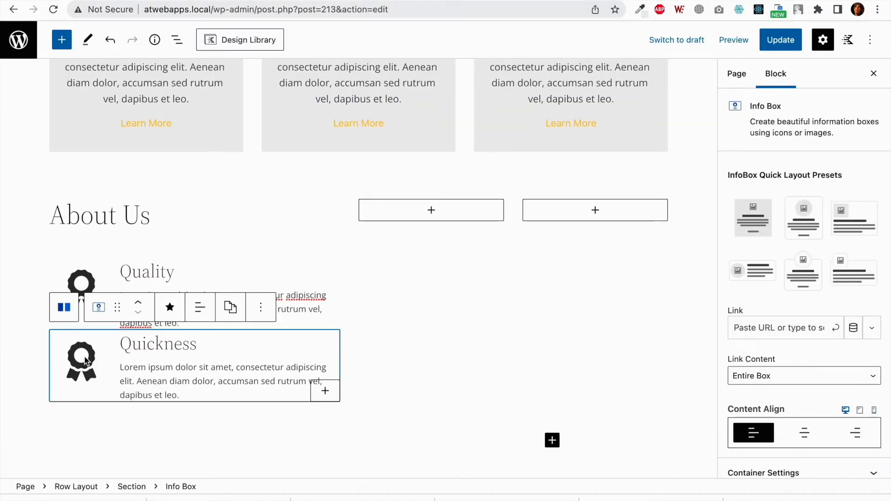
scroll(773, 268, down, 1)
scroll(772, 269, up, 1)
scroll(772, 268, down, 4)
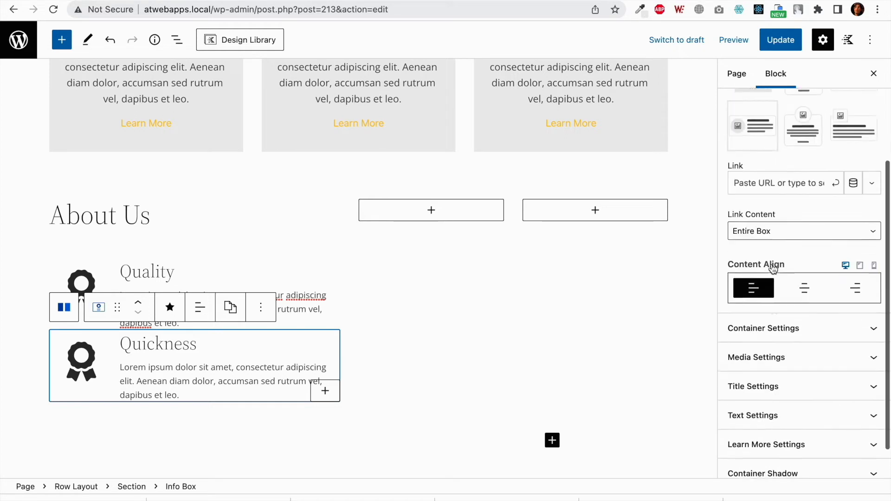
click(784, 317)
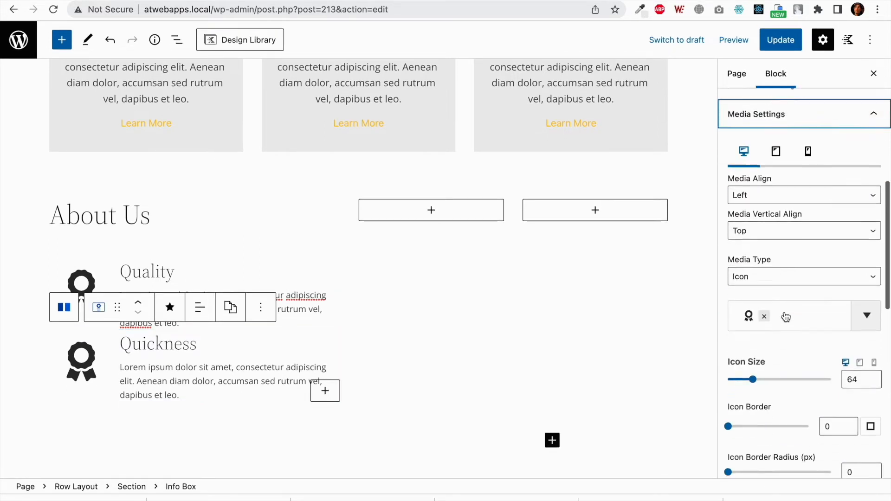
click(782, 313)
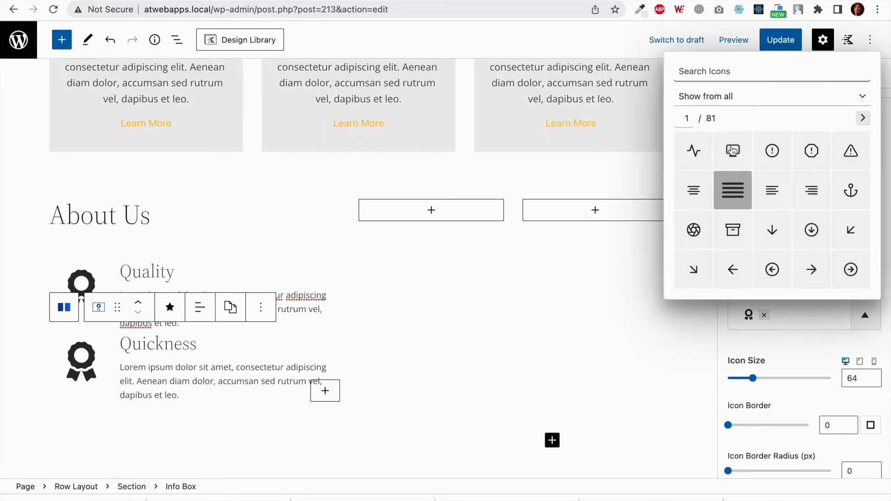
click(727, 71)
text(t)
key(BackSpace)
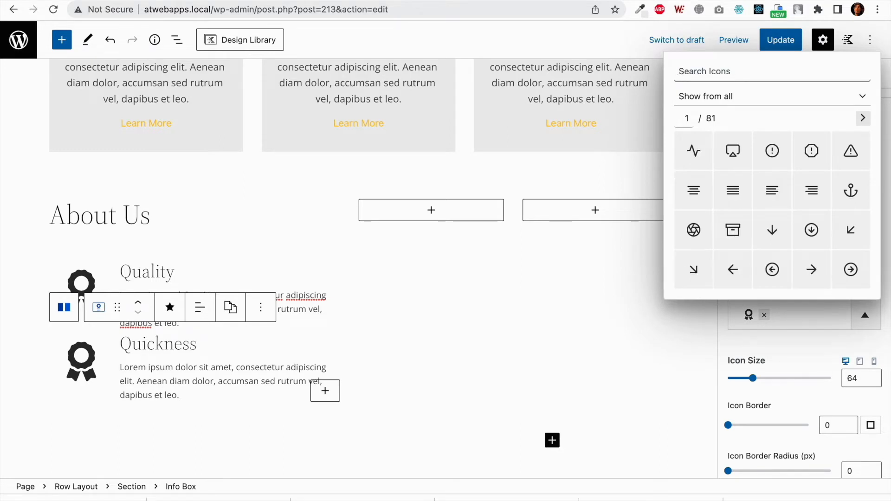
text(truck)
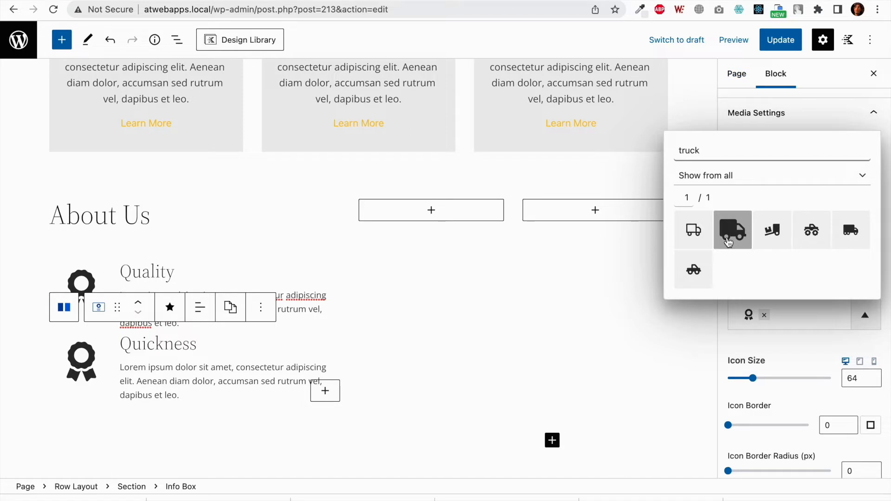
click(699, 243)
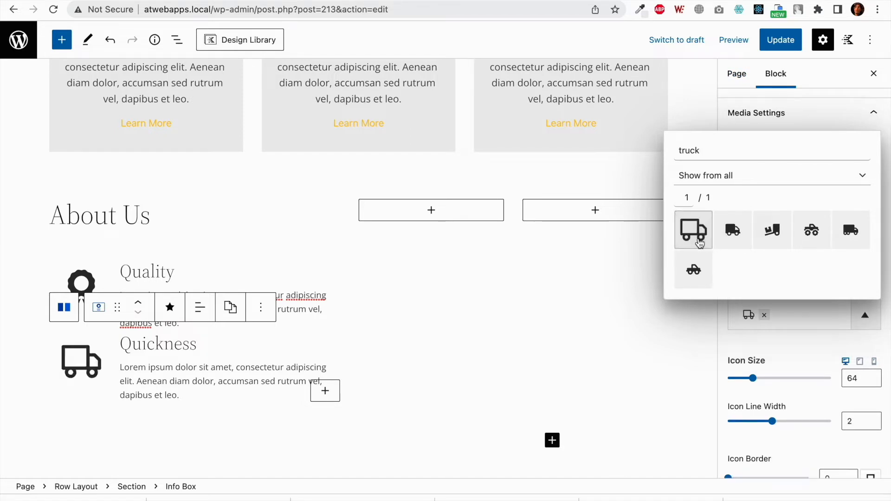
click(743, 242)
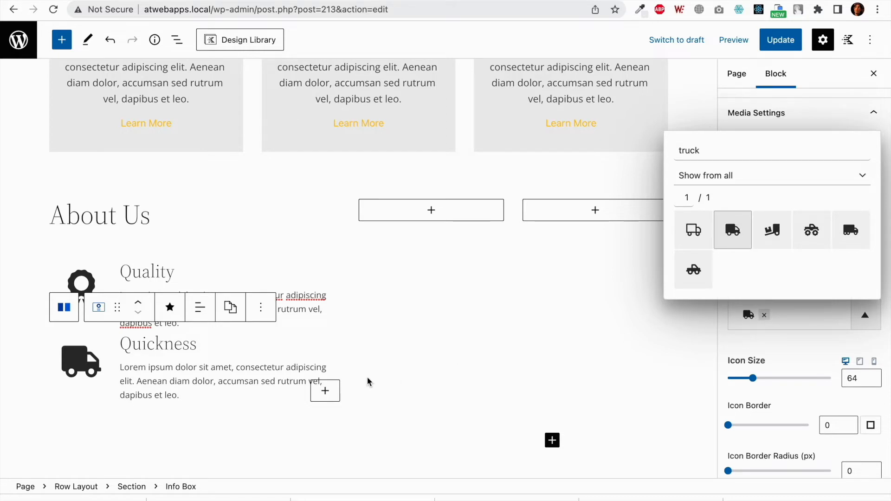
Step: Duplicate the "Quickness" Info Box and change the copy's title to "Results"
scroll(294, 396, down, 1)
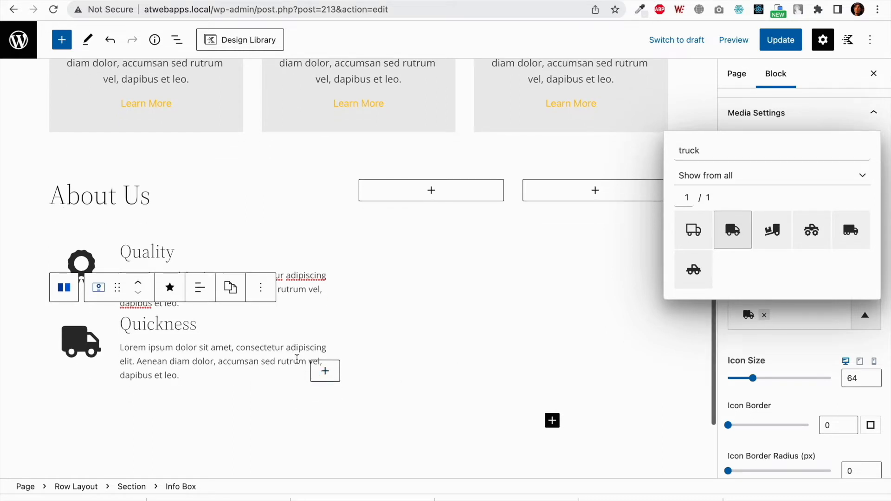
click(261, 288)
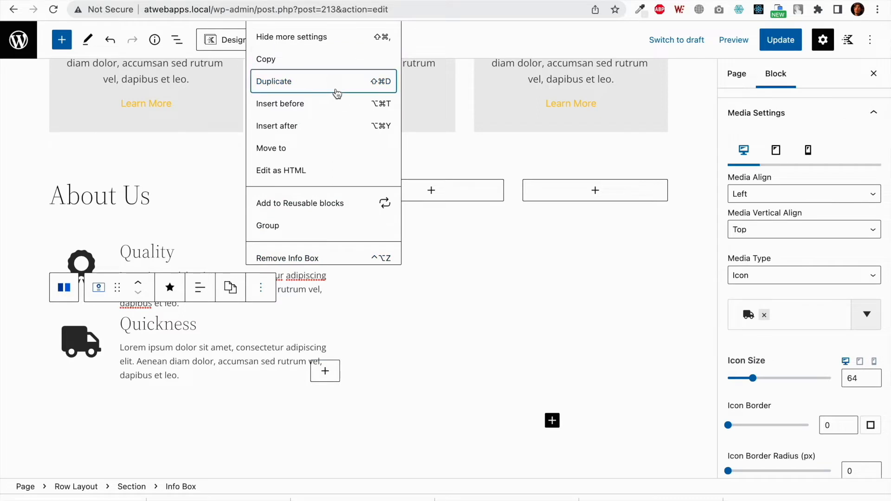
click(334, 83)
scroll(144, 335, down, 4)
click(149, 321)
double_click(151, 320)
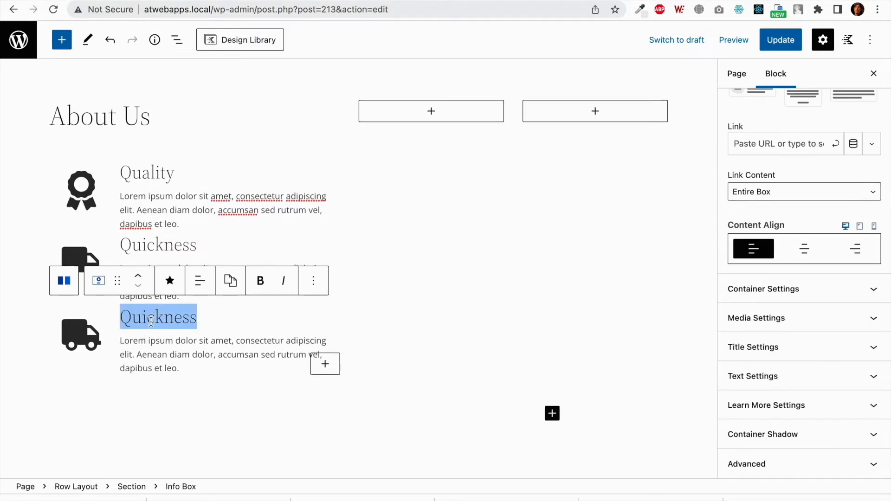
text(Results)
Step: Search the icons for "chart" and replace the "Results" Info Box's truck icon with the rising line chart
click(80, 344)
click(834, 318)
scroll(836, 315, down, 3)
click(790, 365)
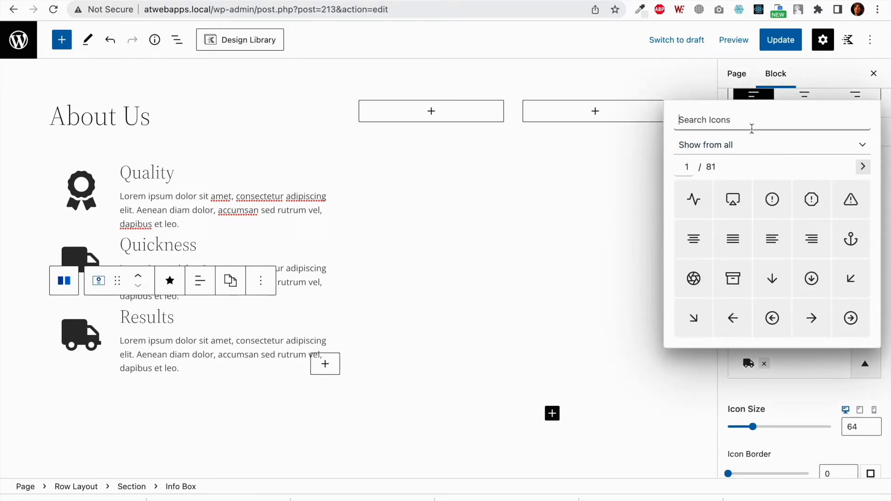
text(chart)
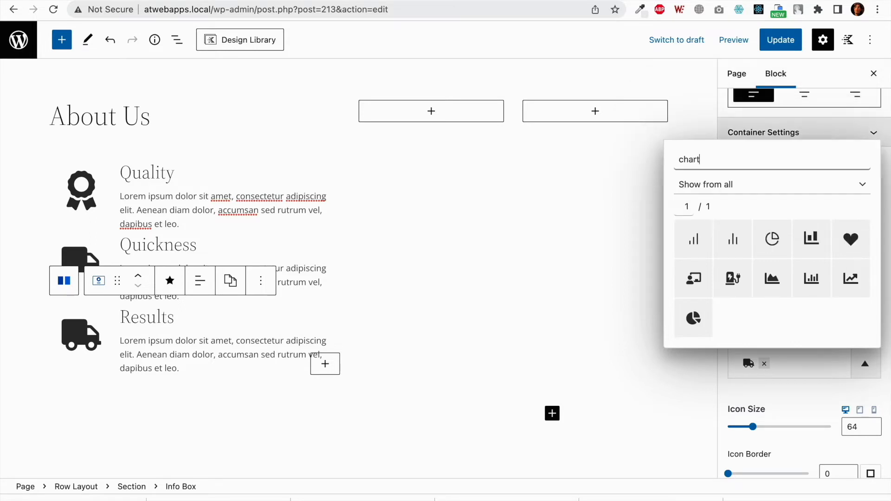
click(851, 288)
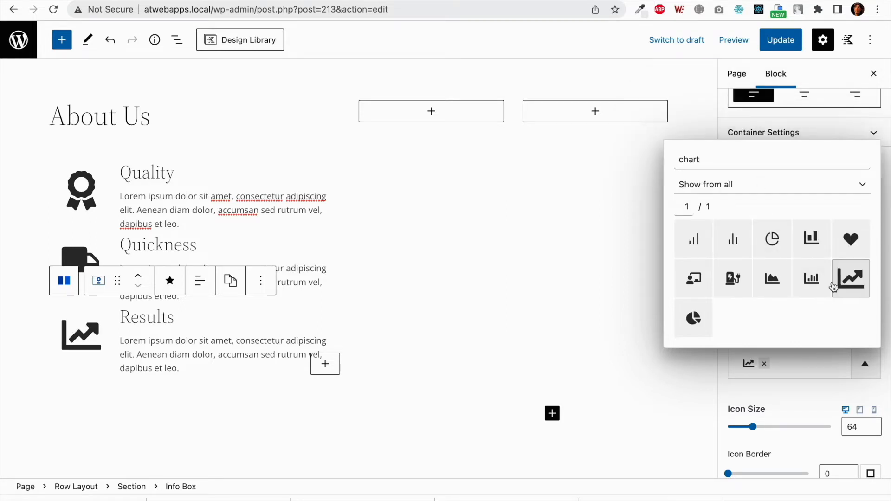
click(723, 110)
Step: Update the page, reload the live Page 3 and compare its About Us section with the Nicepage template
click(781, 40)
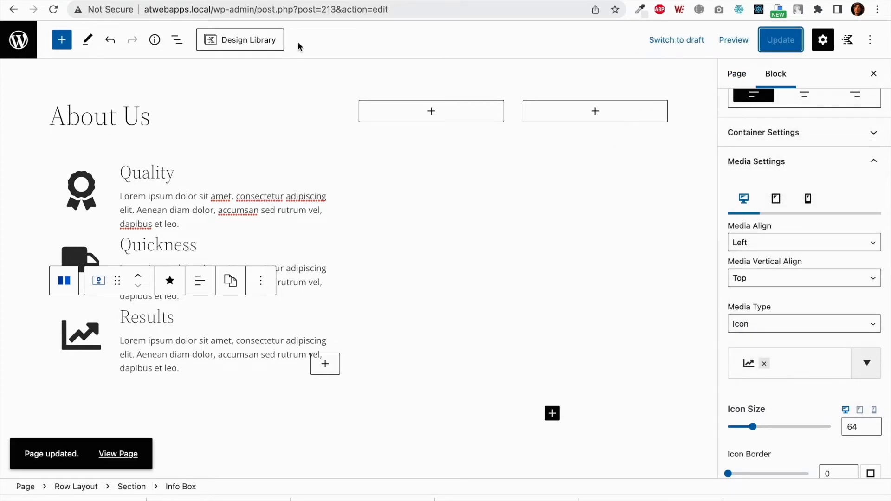
click(242, 0)
click(53, 10)
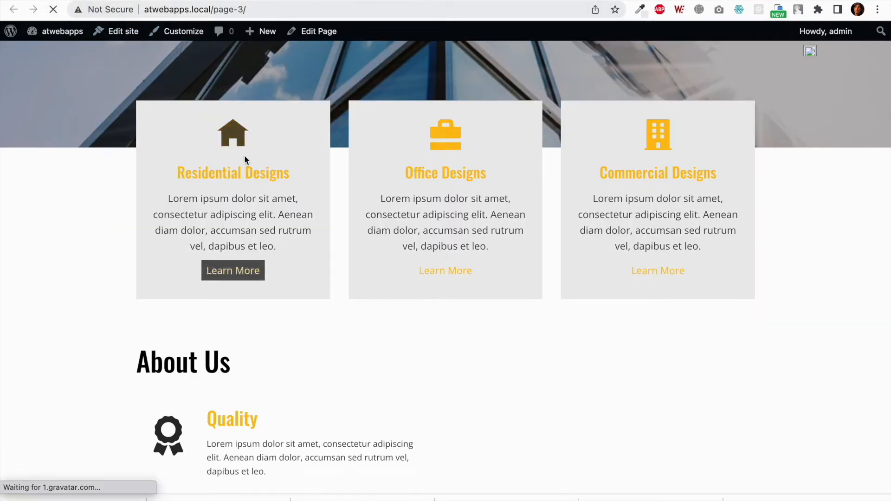
scroll(280, 248, down, 3)
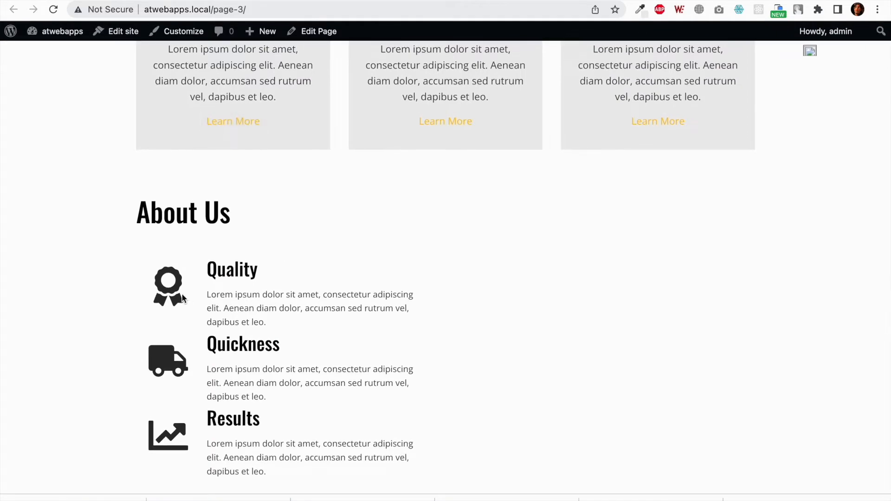
click(149, 1)
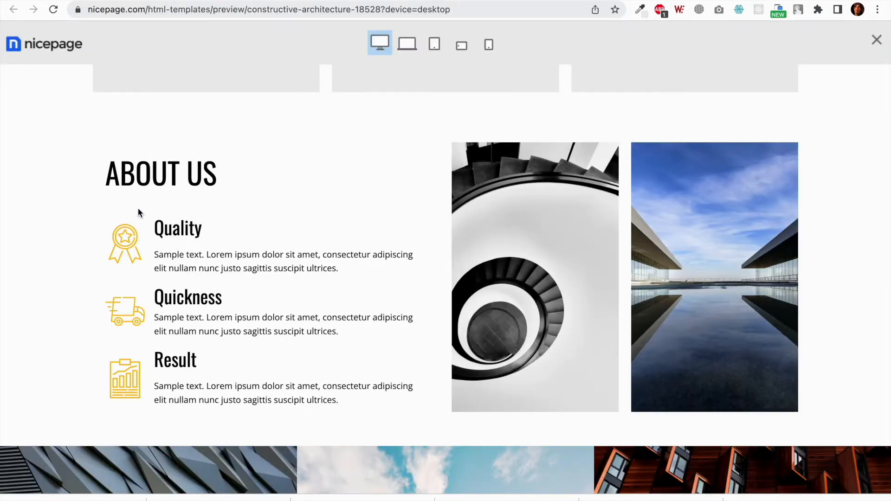
Step: Return to the page editor and set the "Quality" Info Box's icon color to hex fece3e
click(214, 1)
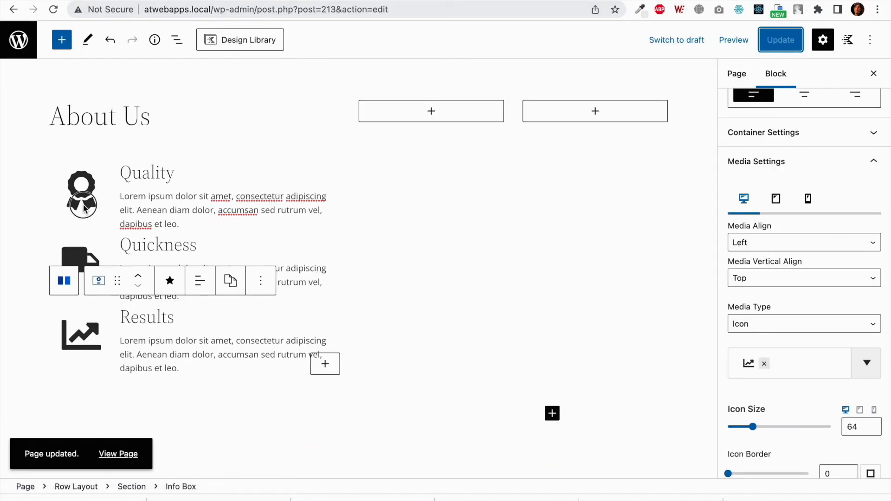
click(108, 229)
click(802, 319)
scroll(801, 318, down, 5)
scroll(830, 350, down, 1)
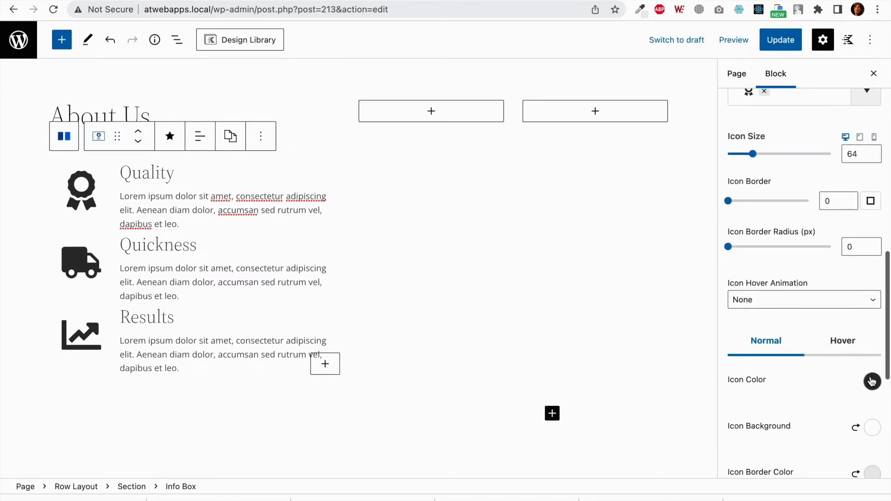
click(873, 382)
double_click(724, 310)
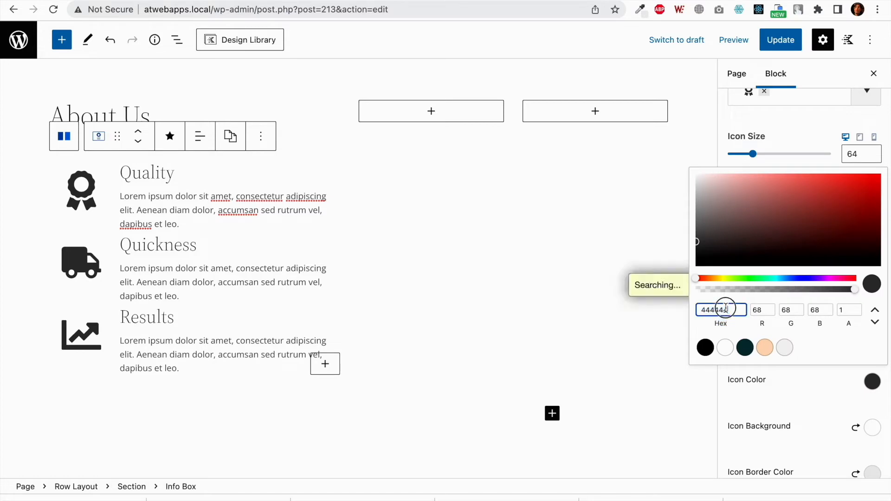
text(fece)
text(3d)
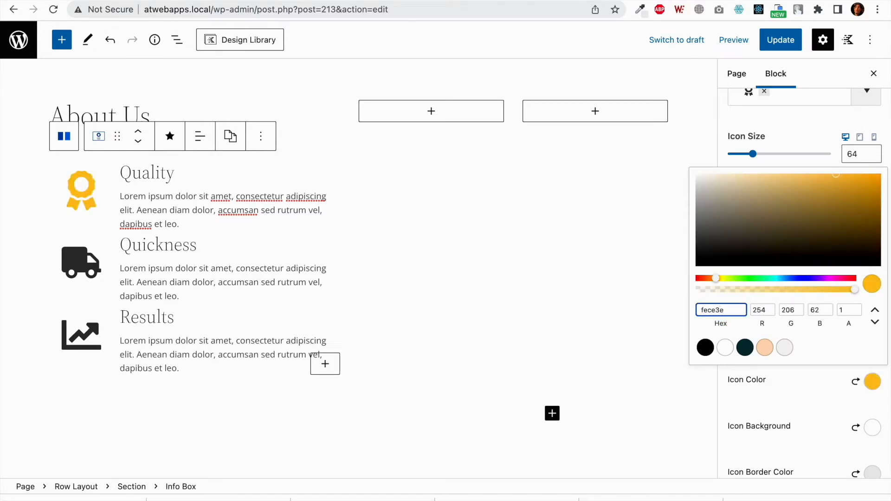
Step: Copy the "Quality" icon's color code and apply fece3e as the "Quickness" Info Box's icon color
double_click(718, 309)
key(super+c)
click(513, 297)
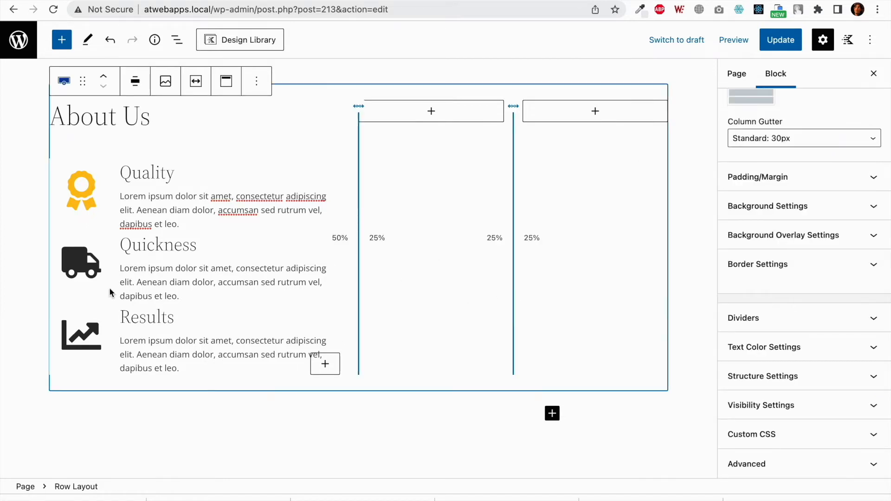
click(78, 280)
scroll(855, 352, down, 4)
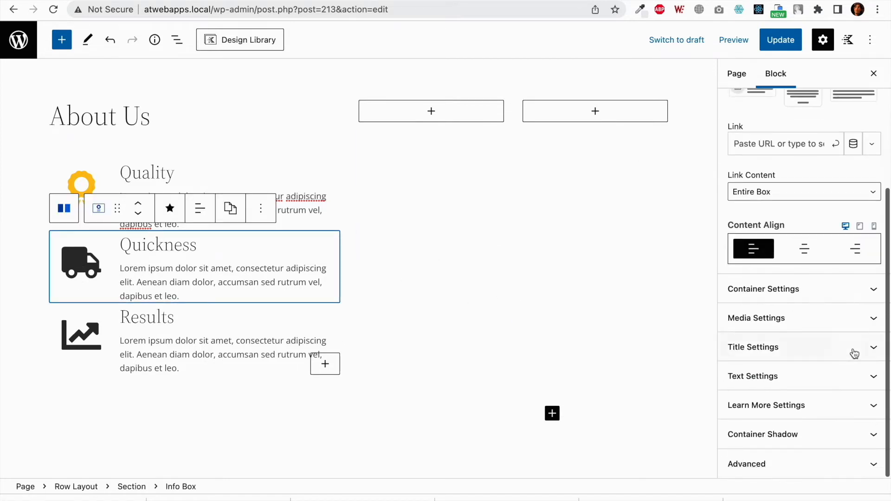
click(839, 326)
scroll(839, 326, down, 6)
scroll(838, 326, down, 5)
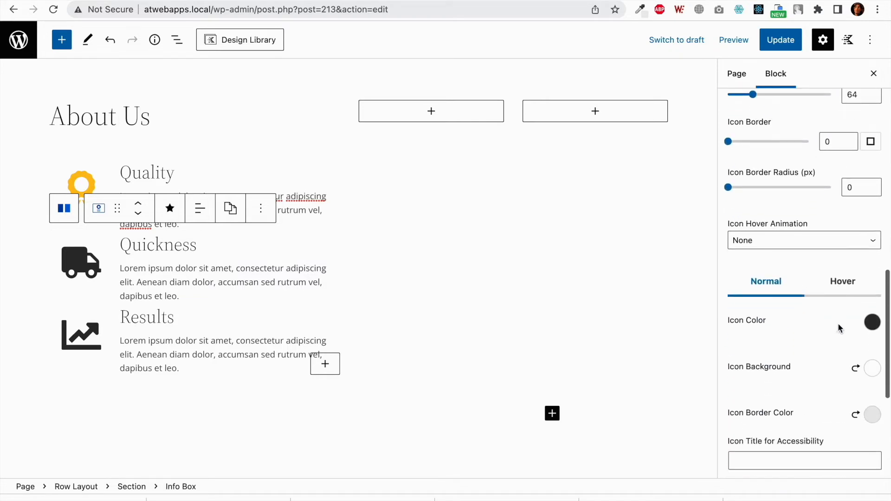
click(872, 321)
double_click(730, 253)
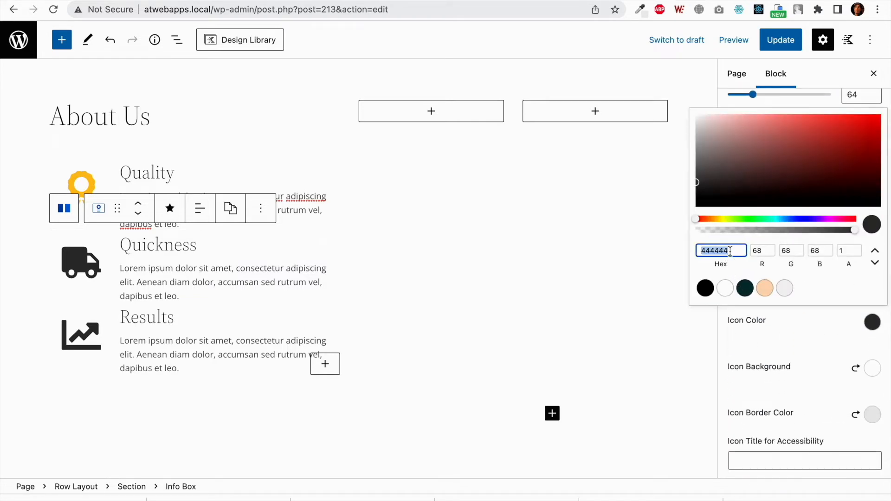
key(super+v)
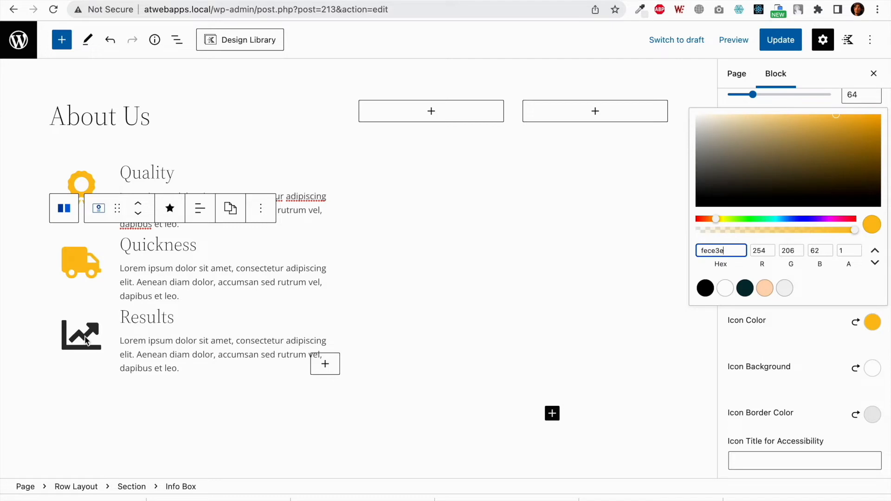
Step: Open the icon color of the "Results" Info Box and select its hex code for replacement
click(85, 341)
scroll(773, 350, down, 5)
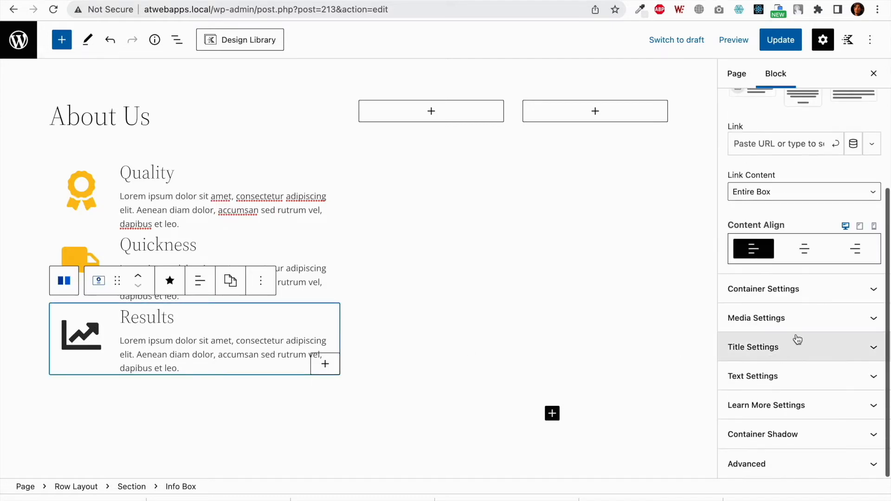
click(804, 319)
scroll(805, 320, down, 10)
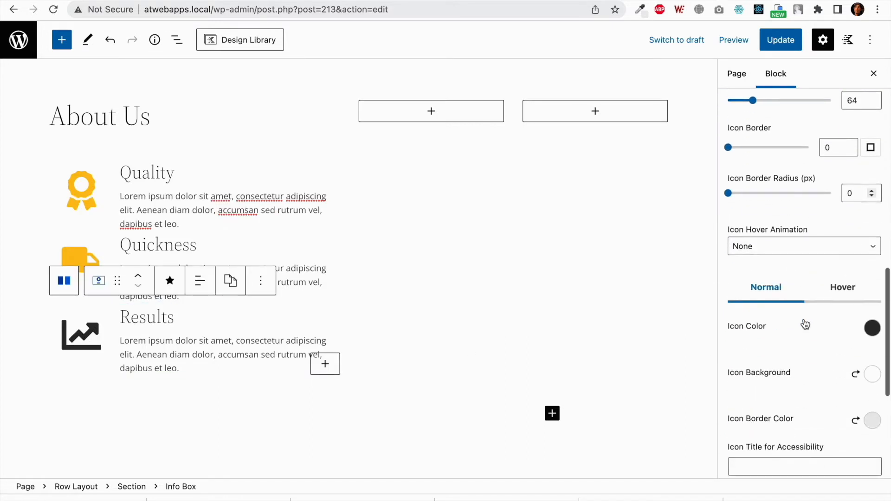
scroll(806, 325, down, 2)
click(870, 295)
double_click(734, 221)
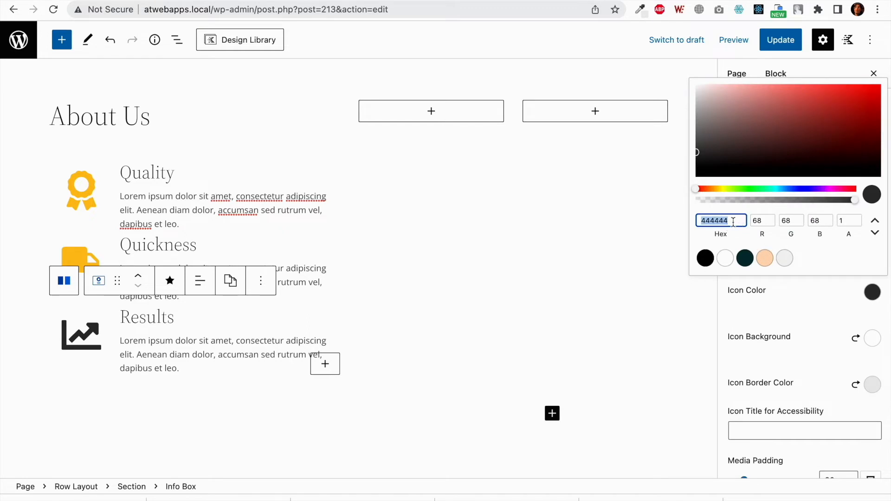
Step: Set the Results info box's icon color to the copied yellow hex value and update the page
key(super+v)
click(682, 329)
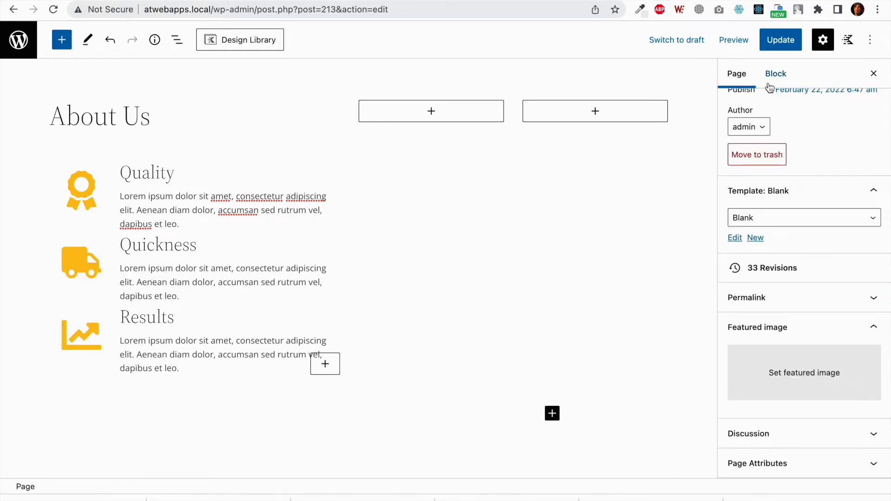
click(786, 40)
Step: Reload the published page to check the icon colors in the About Us section, and return to the editor
click(276, 4)
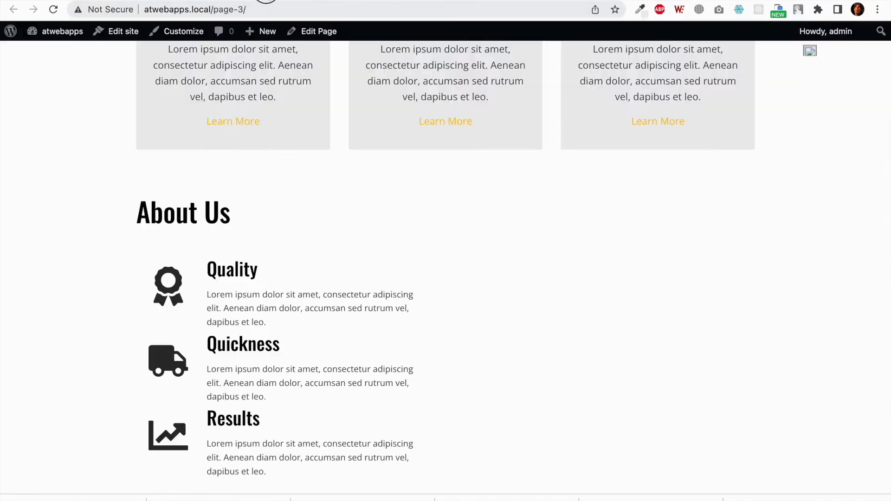
key(super+r)
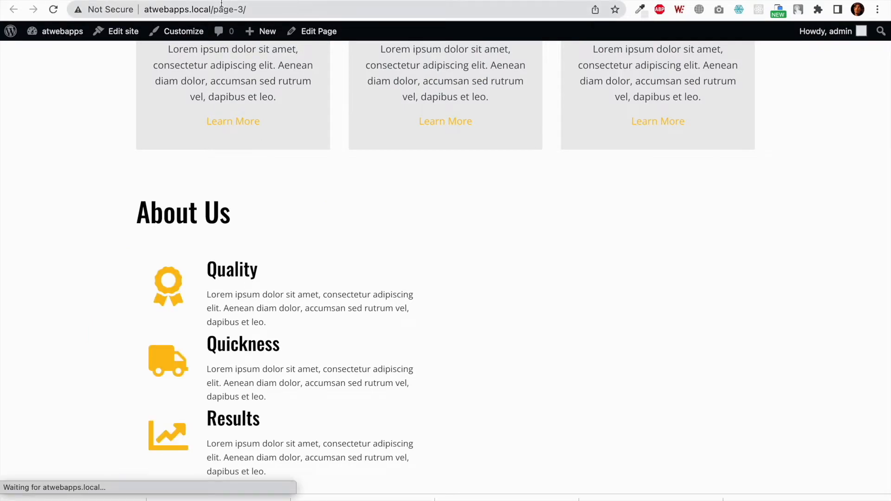
click(395, 2)
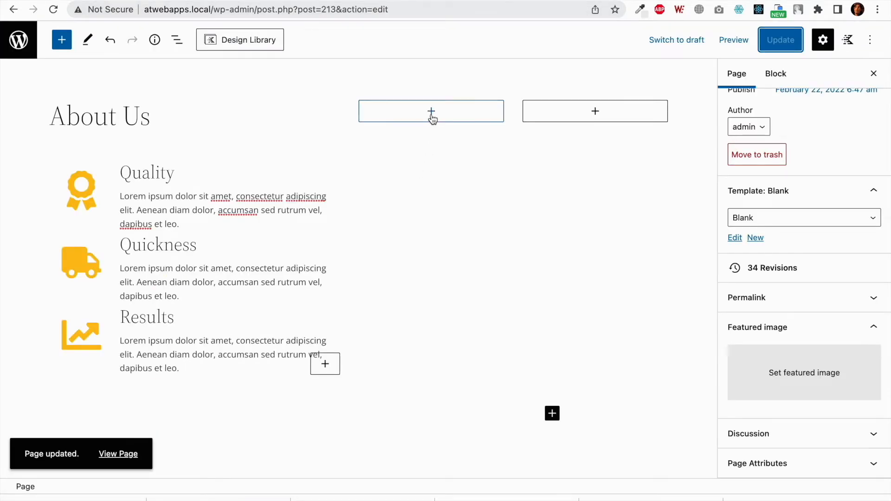
Step: Set the background image of the About Us row's middle section to about-pic1.jpeg from the media library
click(409, 134)
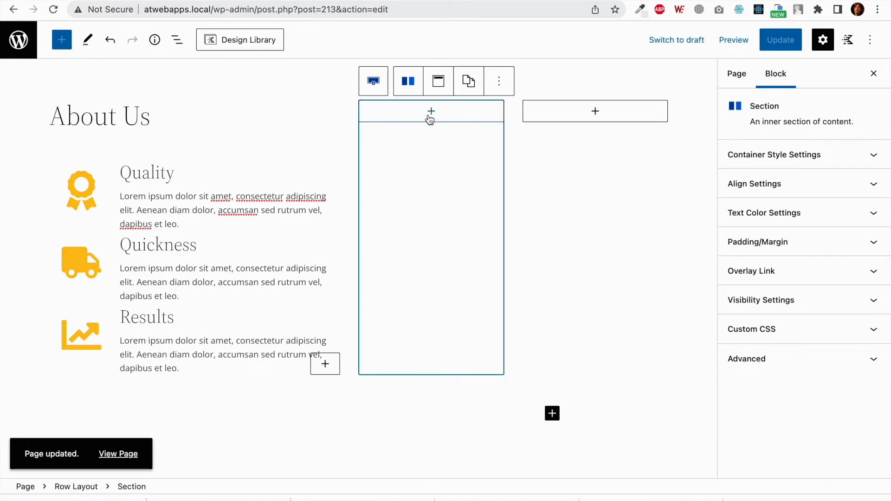
click(398, 115)
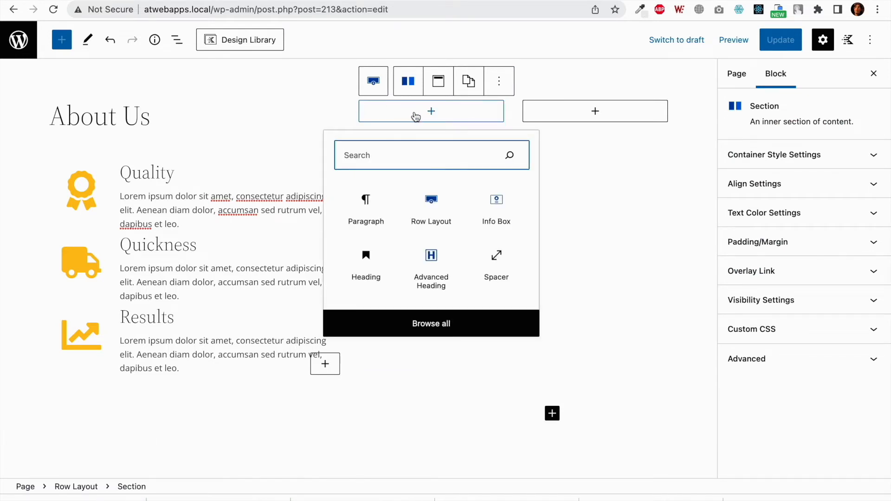
click(595, 187)
click(448, 149)
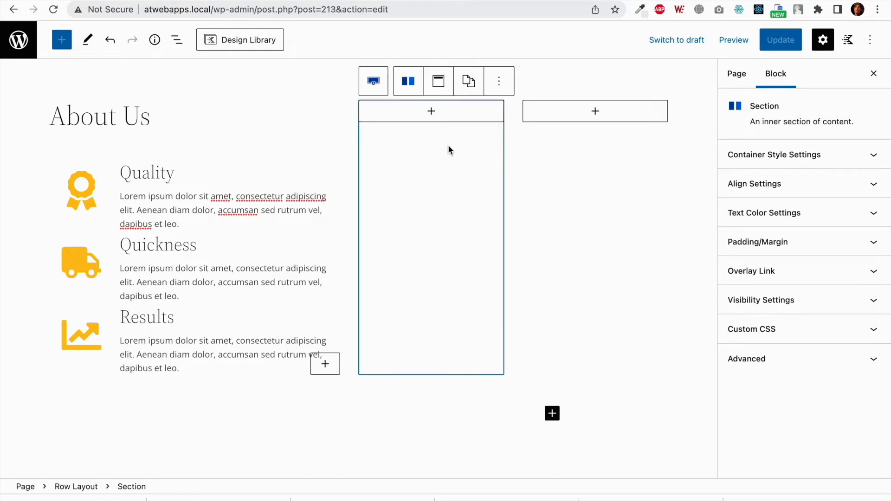
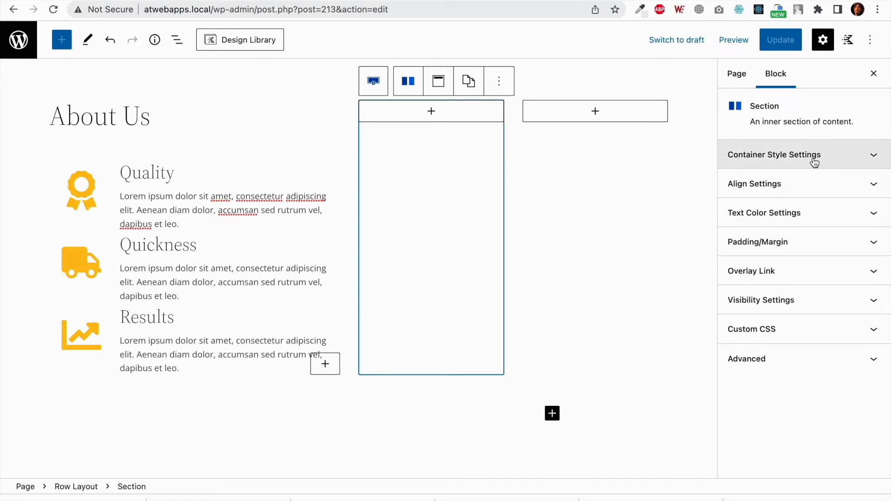
click(832, 163)
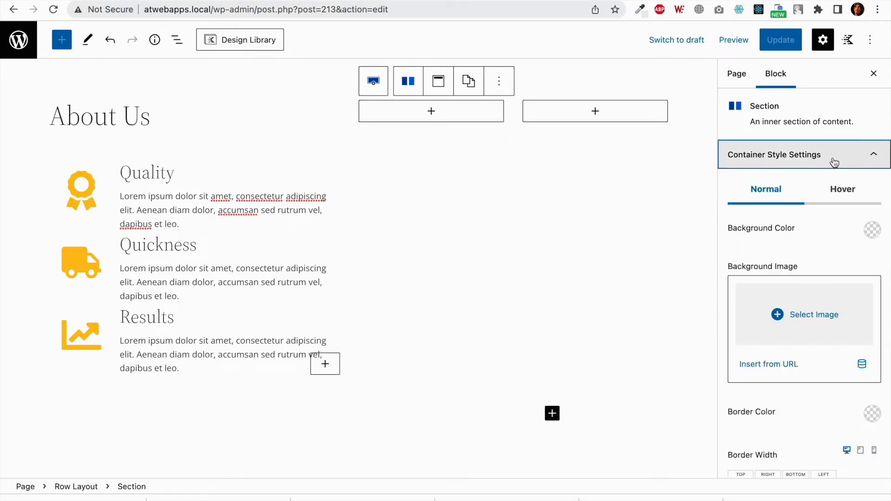
click(814, 330)
click(636, 372)
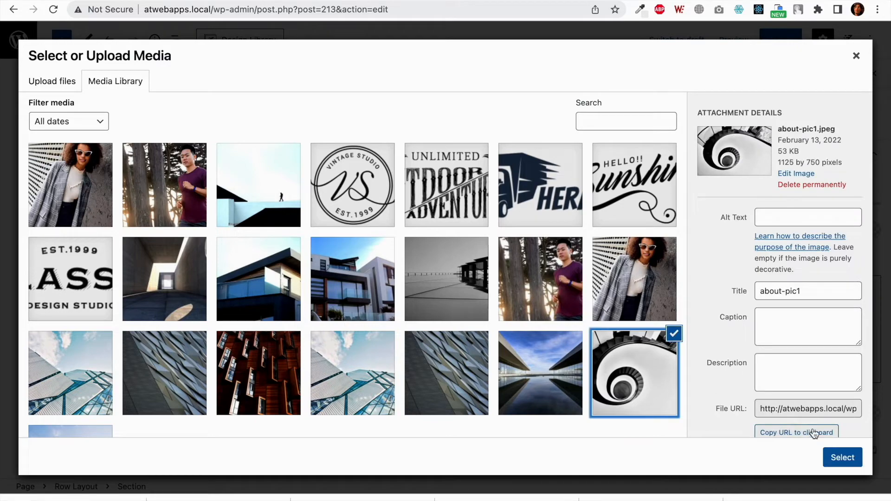
click(835, 456)
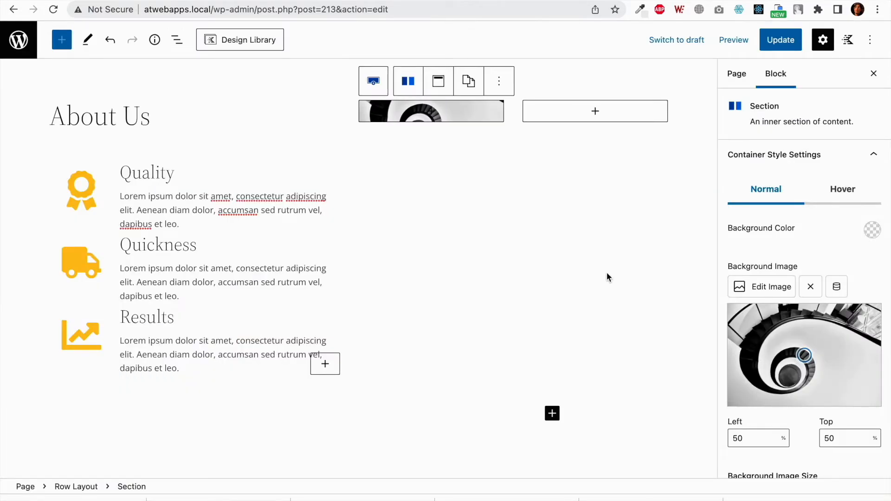
Step: Add a Spacer block to the middle section with the staircase background and set its height to 450 pixels
click(431, 112)
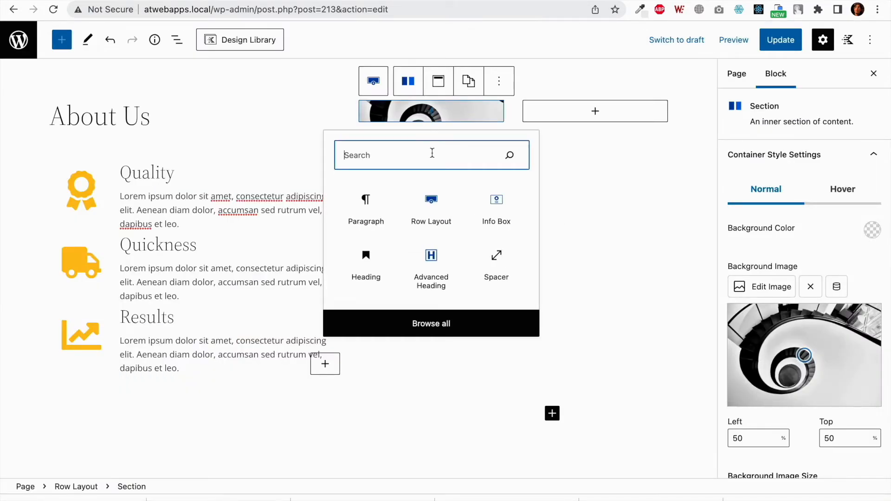
text(spacer)
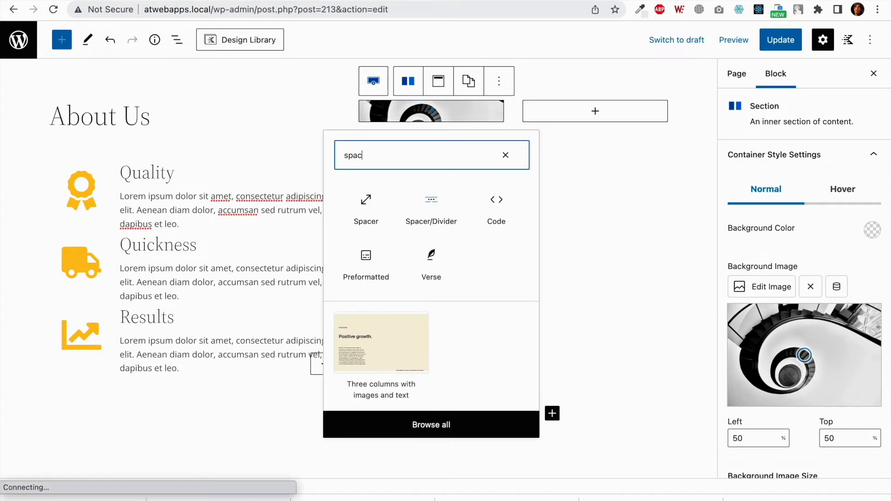
click(365, 194)
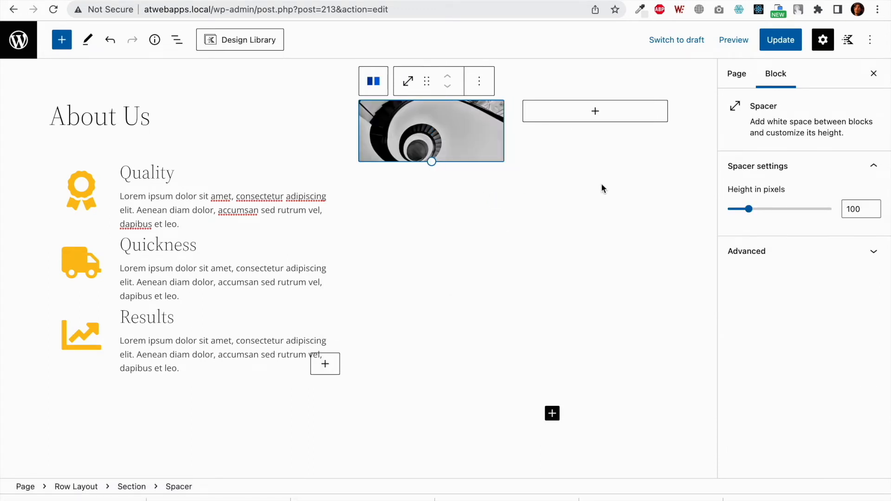
double_click(852, 209)
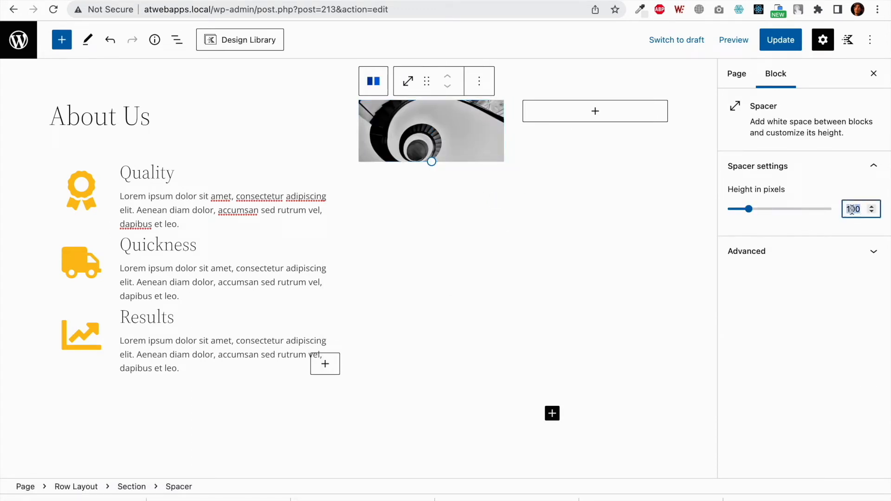
text(450)
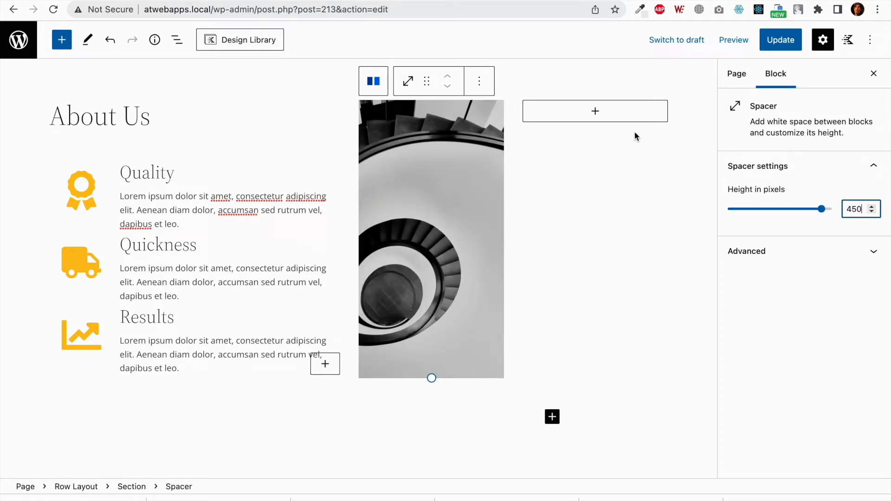
Step: Add a Spacer block to the empty third section and set its height to 450 pixels
click(597, 113)
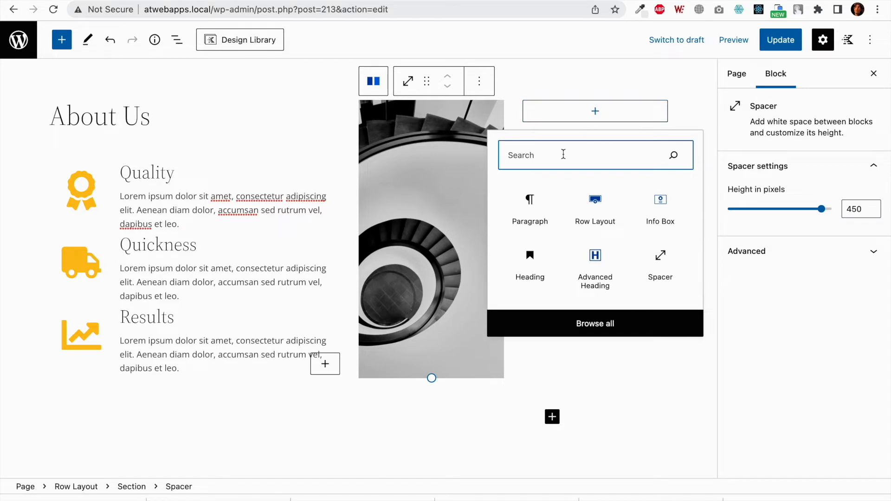
text(spacer)
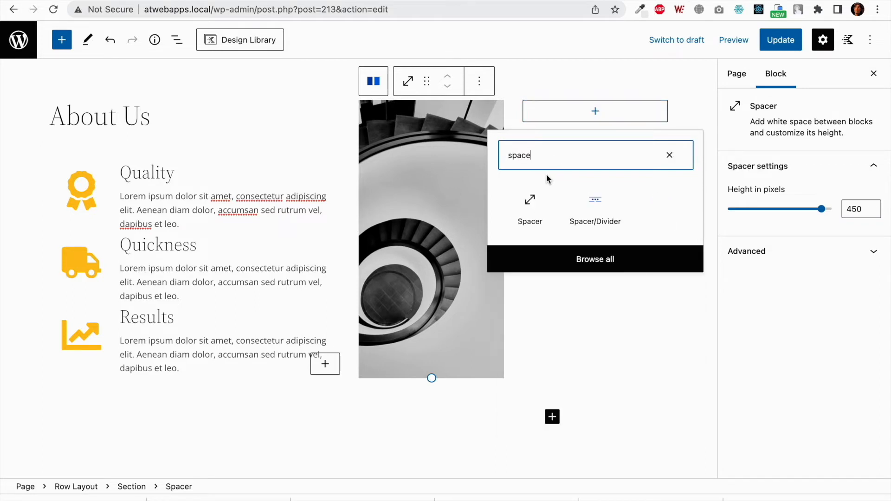
click(534, 199)
double_click(852, 209)
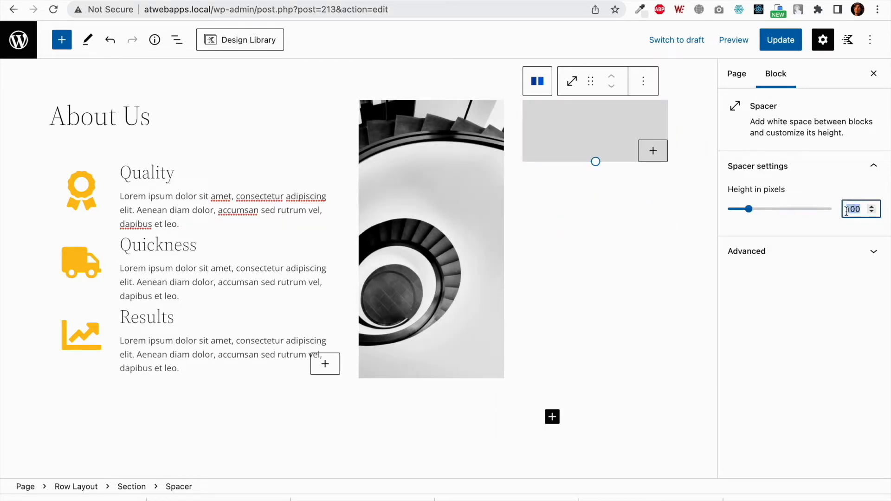
text(450)
click(610, 231)
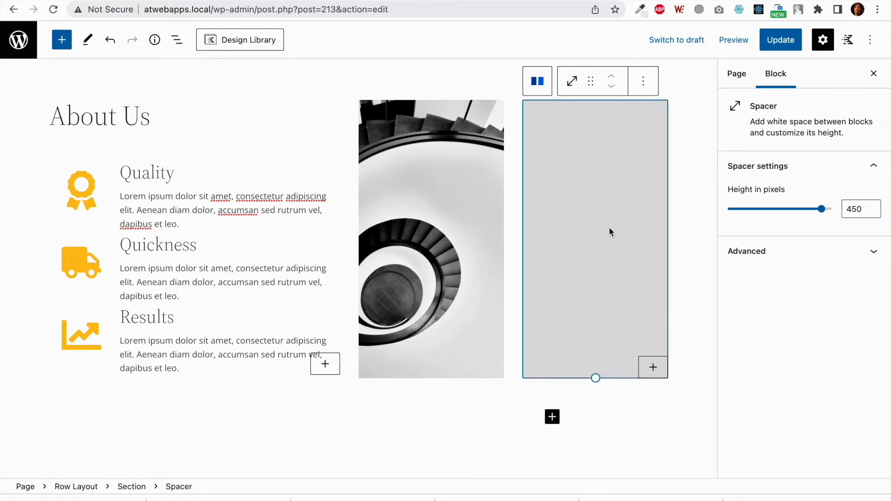
Step: Set the third section's background image to about-pic2.jpeg from the media library
click(132, 487)
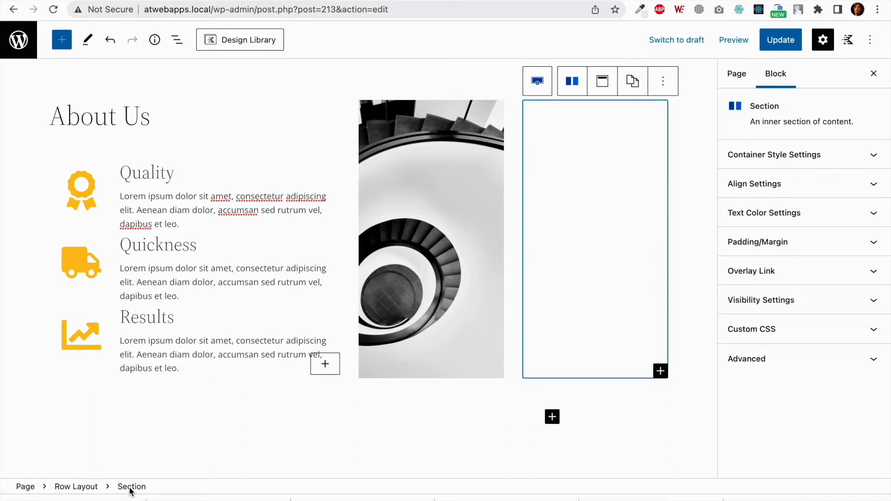
click(839, 160)
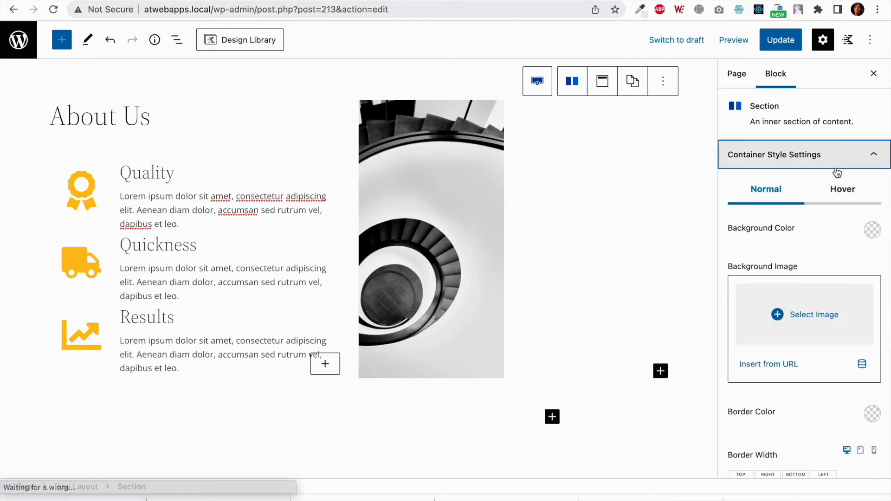
click(812, 297)
scroll(443, 330, down, 2)
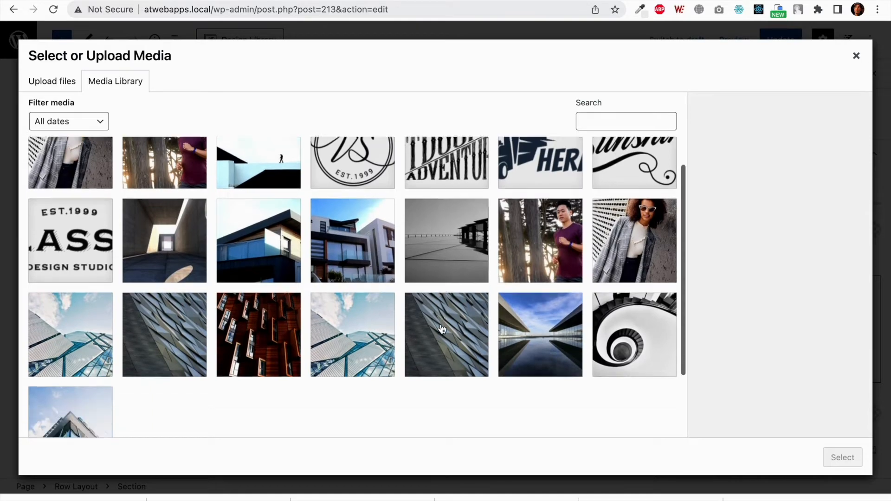
click(550, 330)
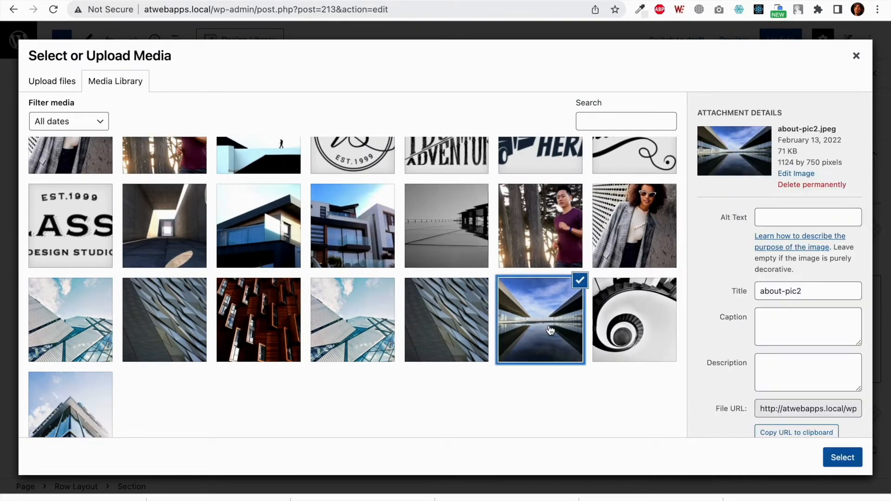
click(843, 457)
Step: Move the focal point of the middle section's staircase background to 35% left and 44% top
click(450, 294)
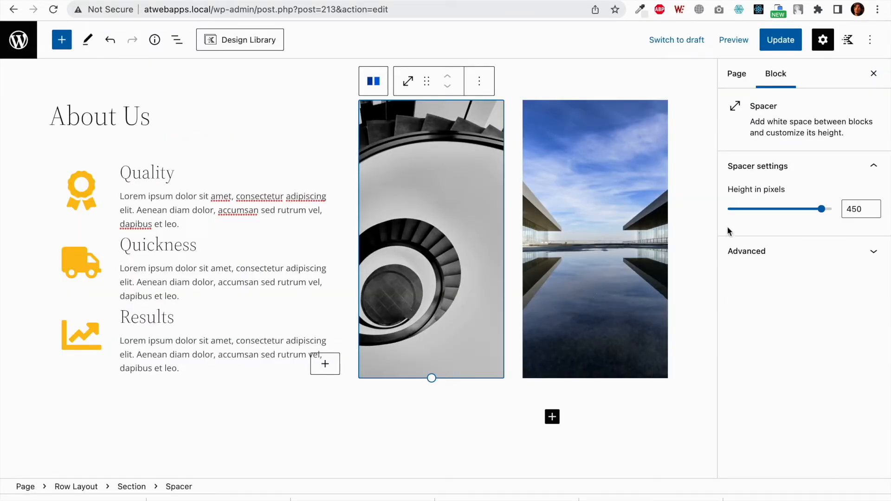
click(132, 488)
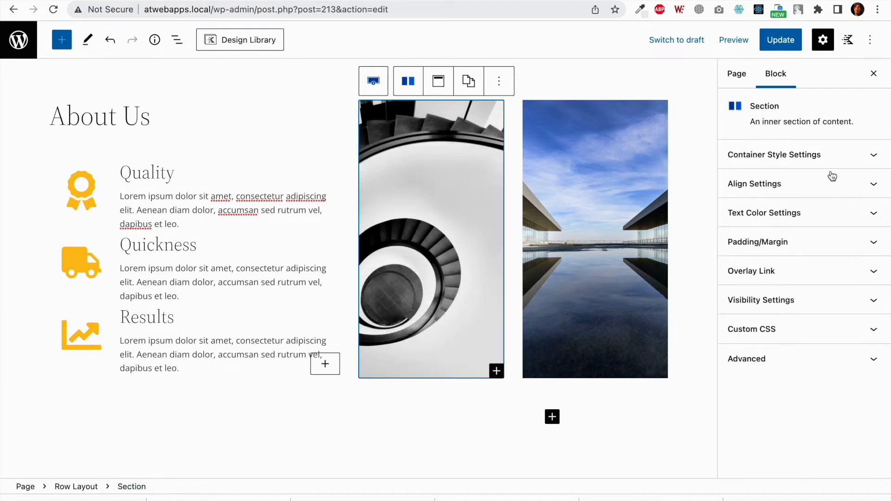
click(832, 157)
scroll(802, 330, down, 1)
click(784, 335)
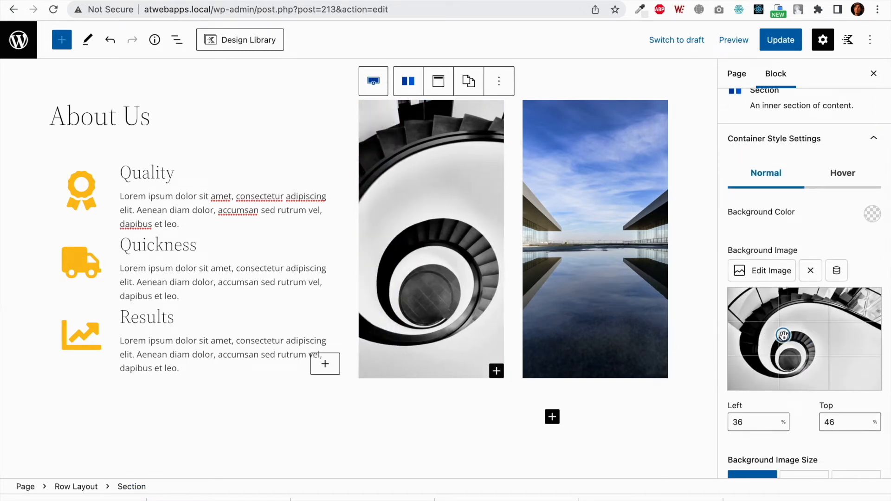
drag(783, 335, 782, 332)
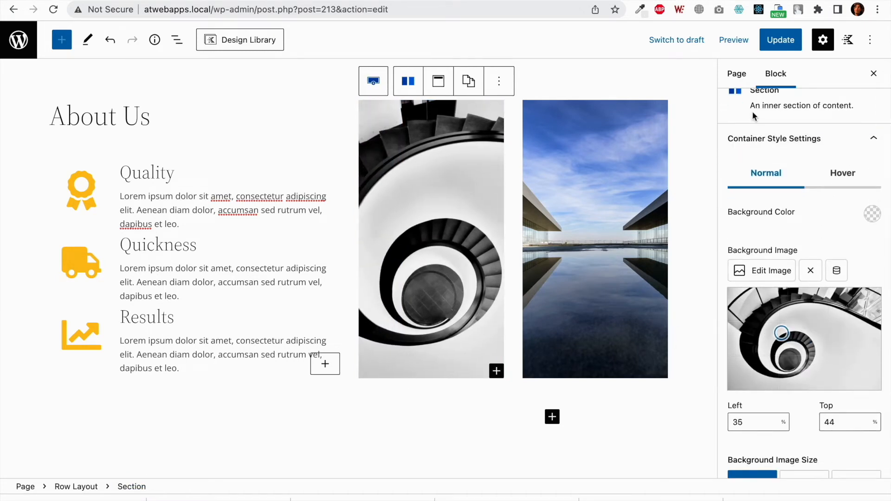
Step: Update the page and compare the reloaded published About Us section with the Nicepage reference template
click(780, 40)
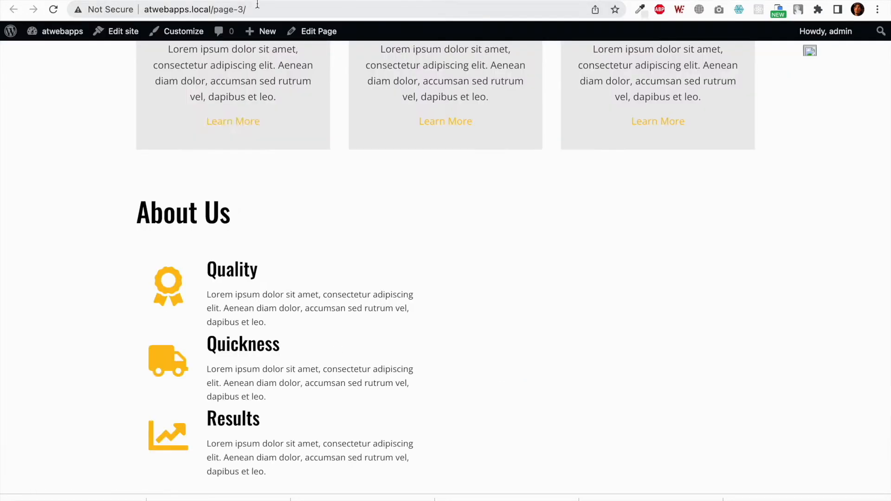
key(super+r)
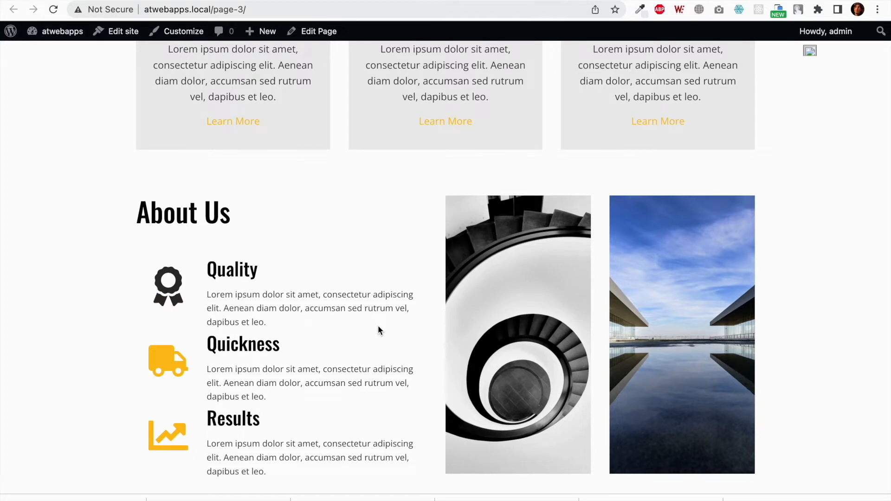
mouse_move(459, 0)
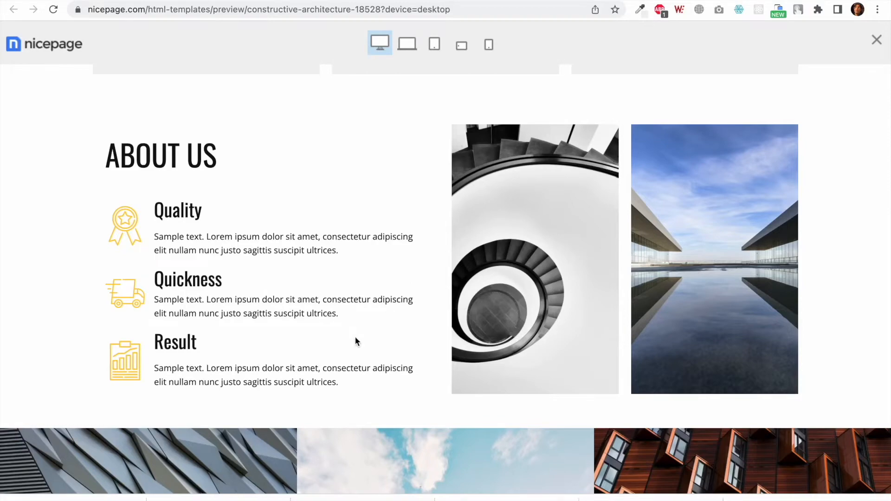
scroll(355, 338, down, 6)
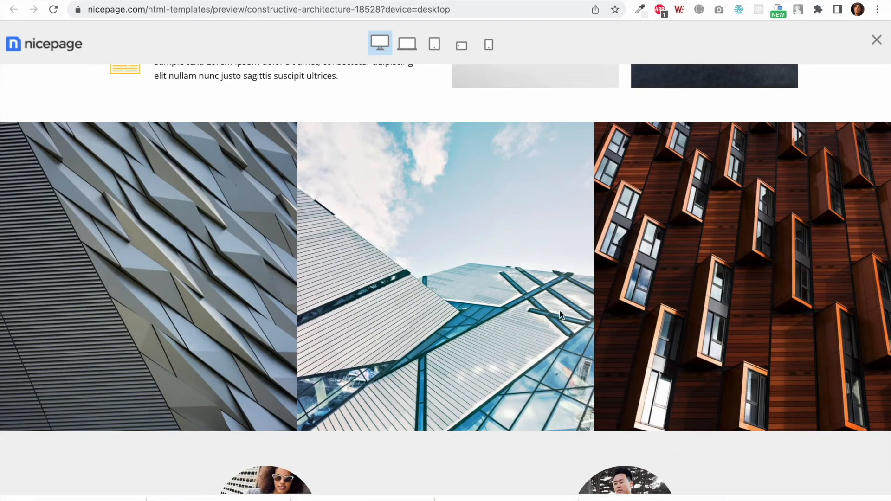
Step: Add a Row Layout with three equal columns below the About Us row and set its alignment to full width
scroll(243, 288, down, 1)
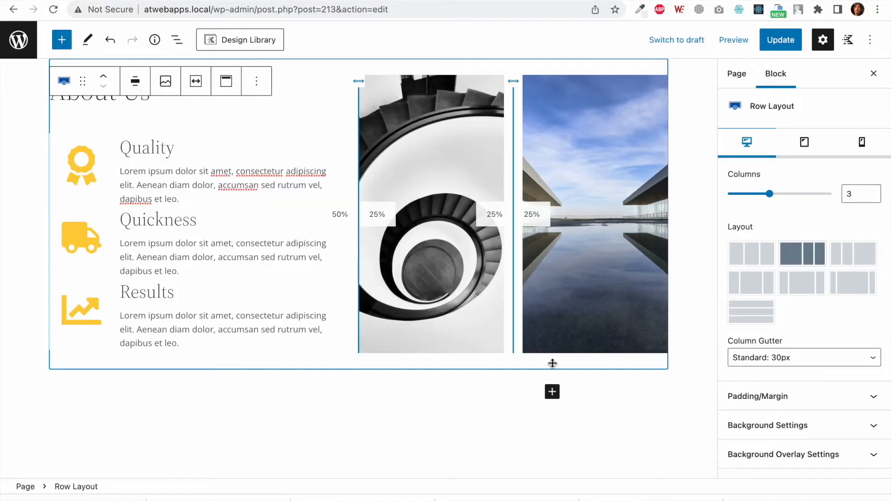
click(552, 393)
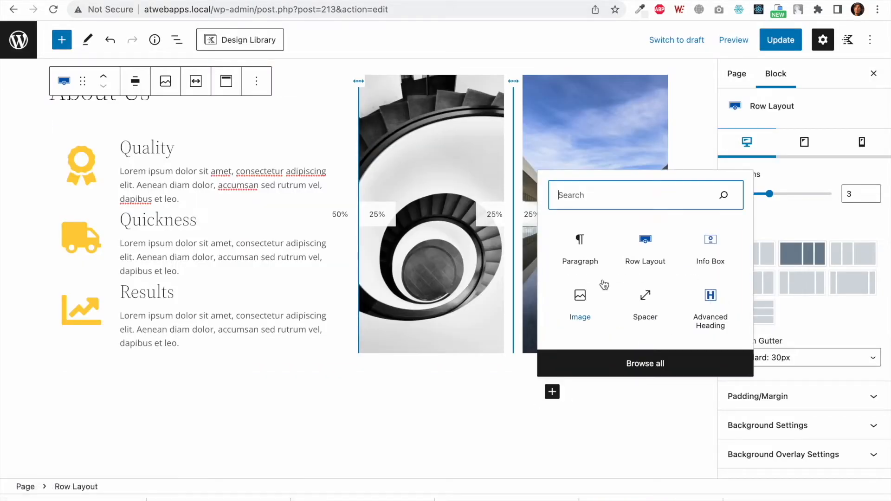
click(647, 258)
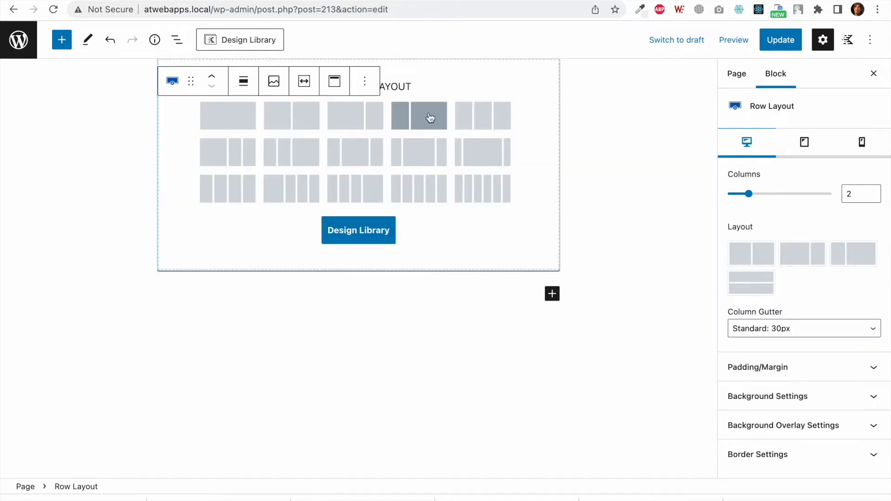
click(500, 120)
click(242, 179)
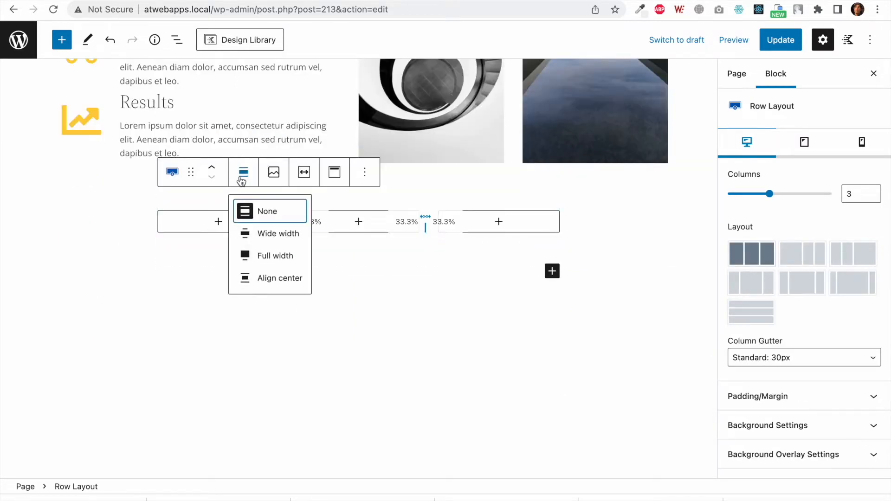
click(269, 255)
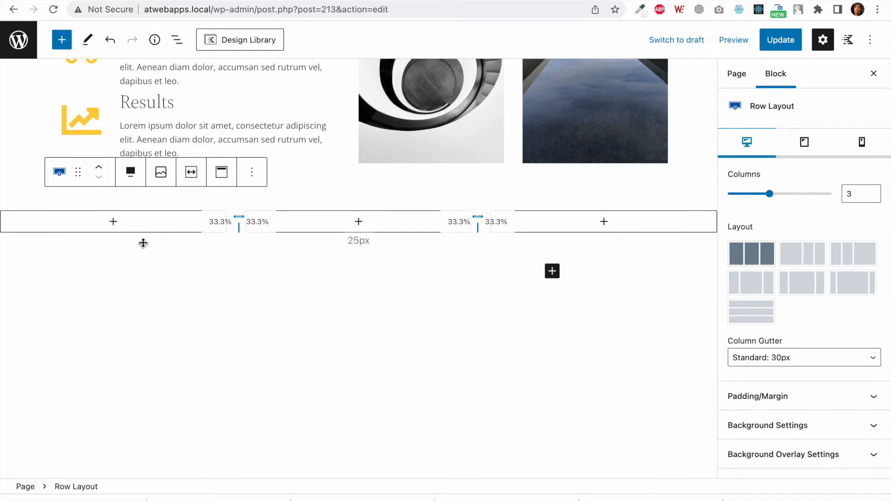
Step: Add a Spacer block to the new row's first section and set its height to 400 pixels
click(134, 222)
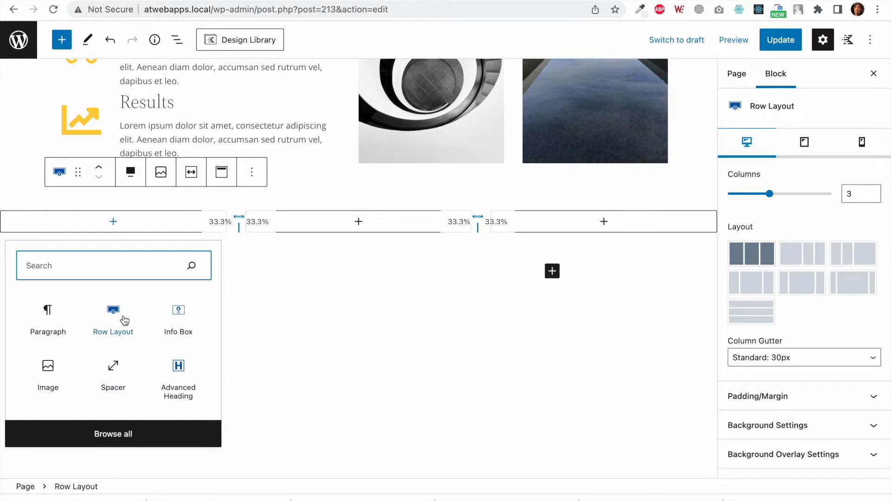
click(110, 371)
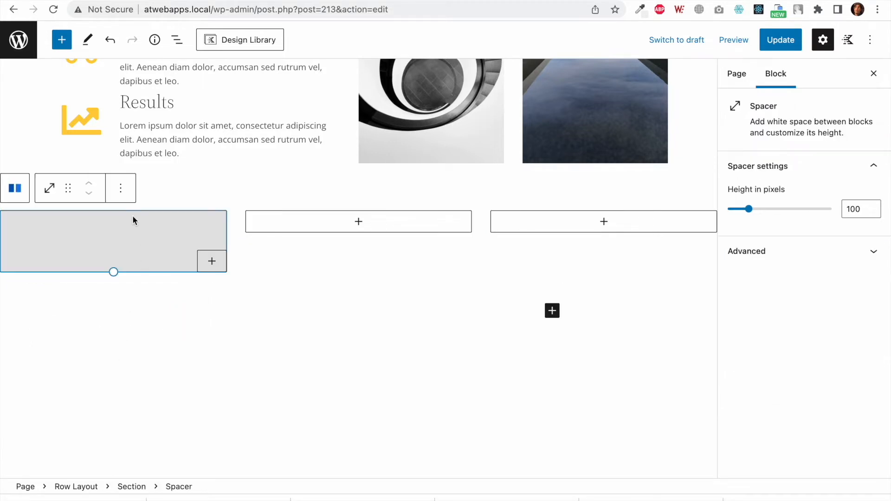
double_click(857, 209)
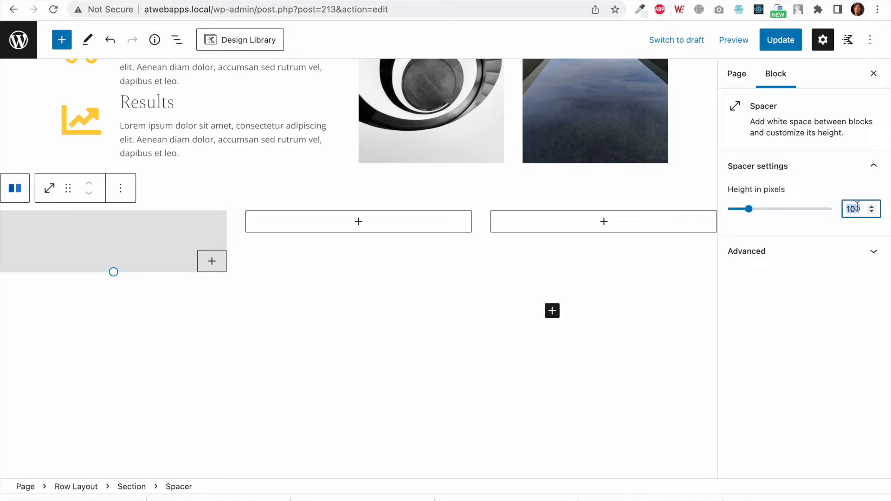
text(400)
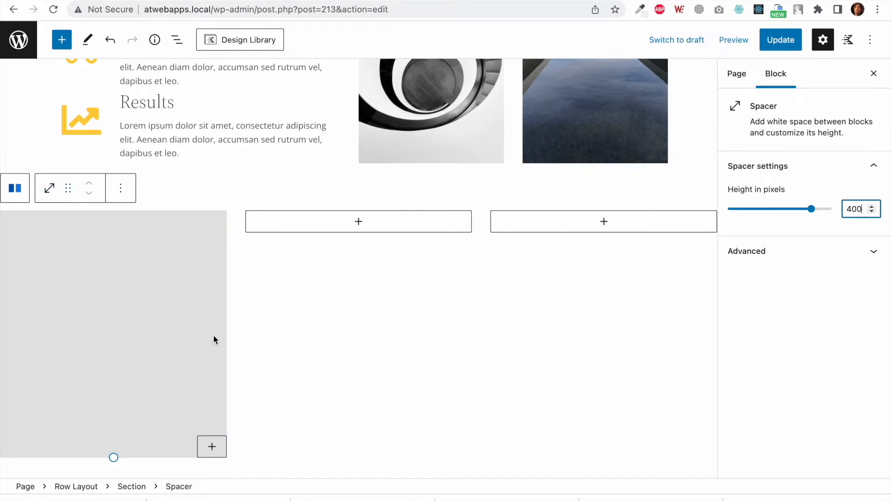
Step: Set the first section's background image to grid-img1.jpeg from the media library
scroll(213, 340, down, 1)
click(131, 486)
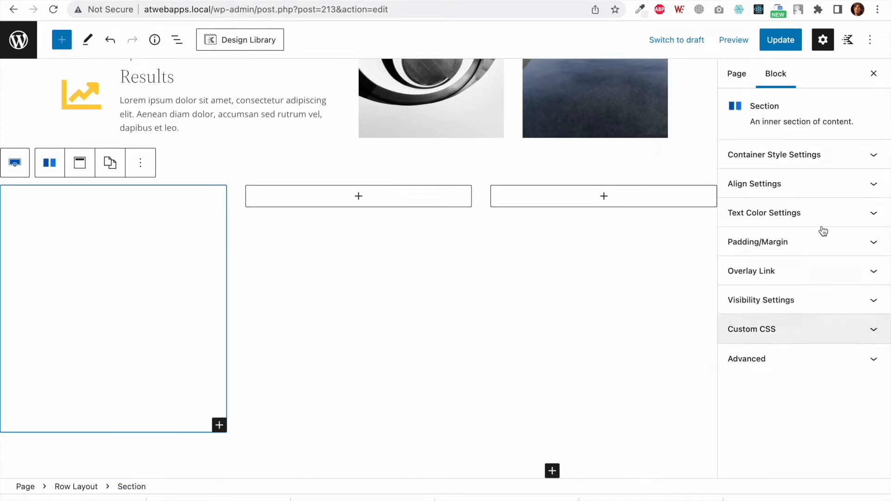
click(869, 158)
click(783, 318)
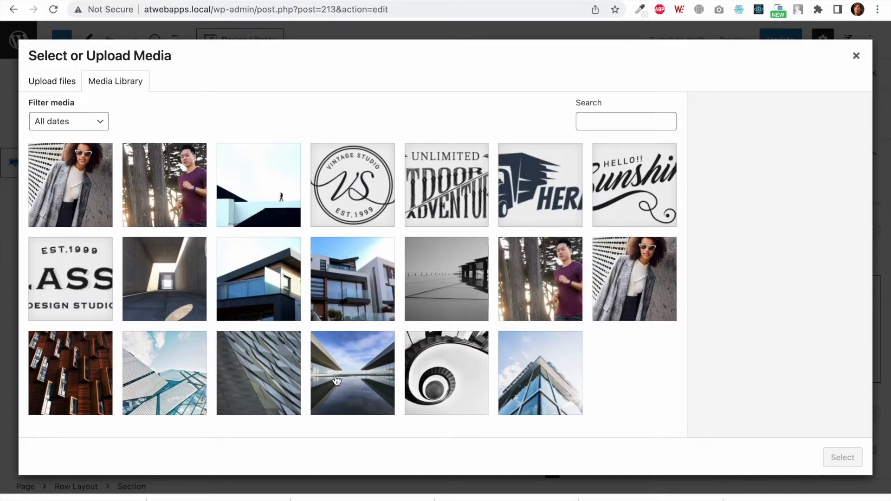
click(266, 392)
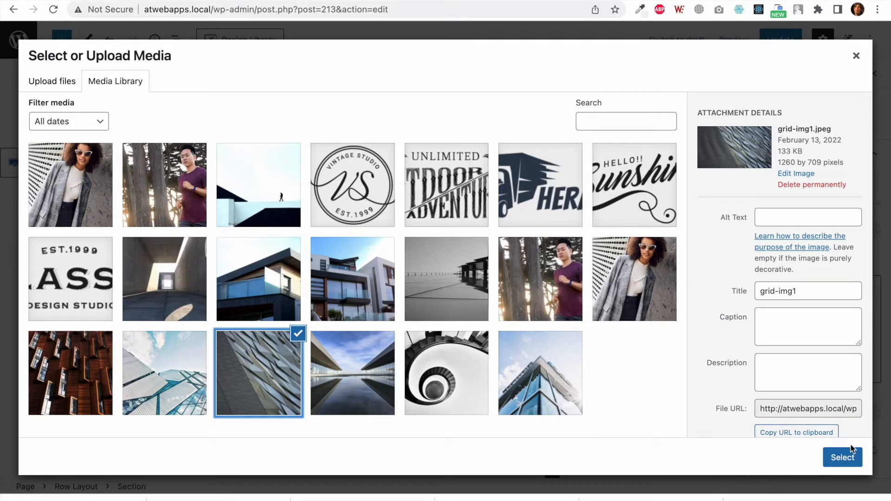
click(843, 457)
Step: Add a Spacer block to the new row's middle section and set its height to 400 pixels
click(375, 197)
click(357, 338)
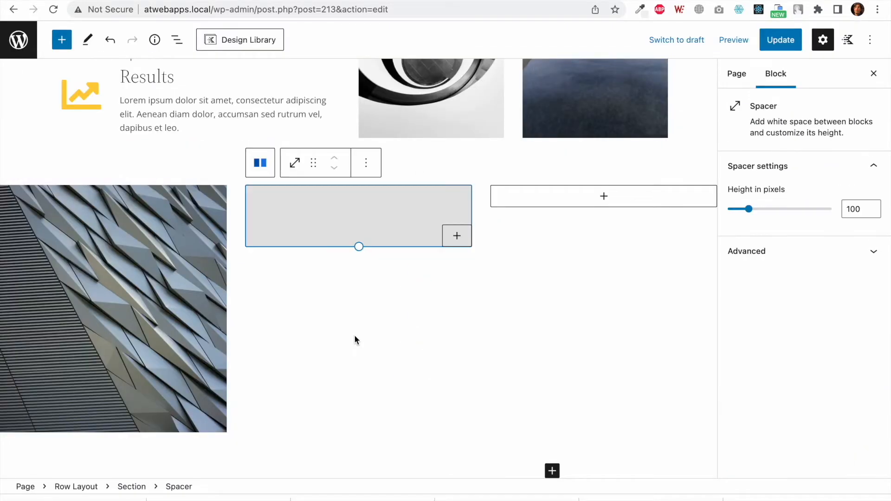
double_click(861, 207)
text(400)
Step: Set the middle section's background to the media library image of the angular white-and-glass building against a blue sky
click(131, 486)
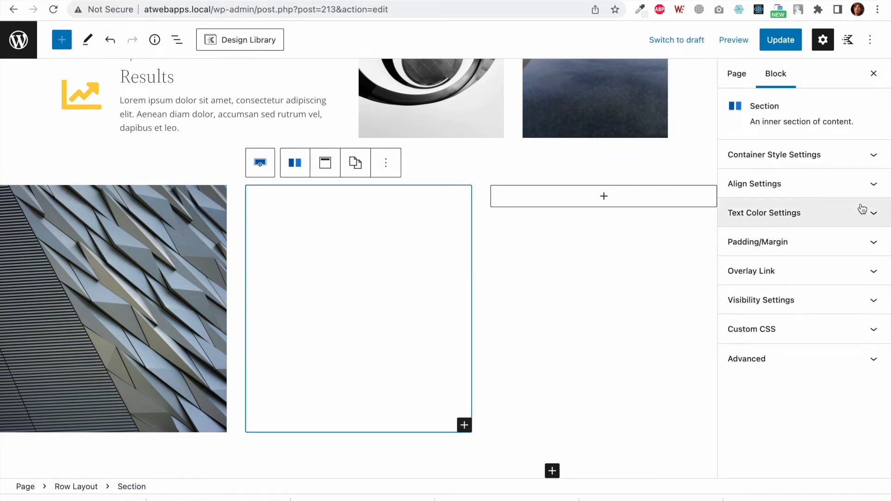
click(866, 154)
click(796, 314)
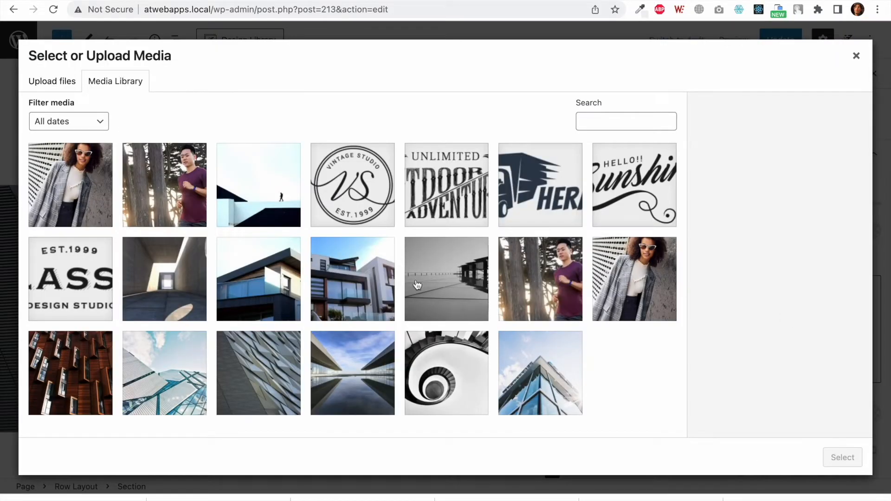
click(156, 385)
click(842, 457)
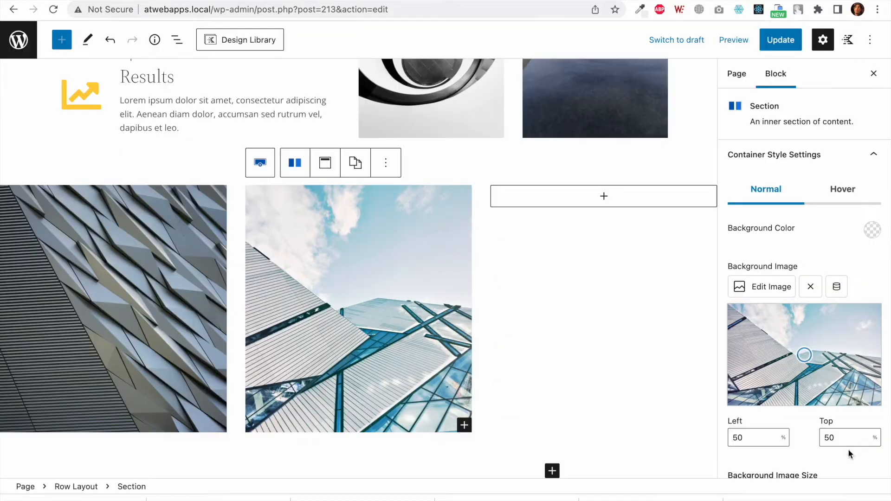
Step: Add a Spacer block to the new row's third section and set its height to 400 pixels
click(604, 196)
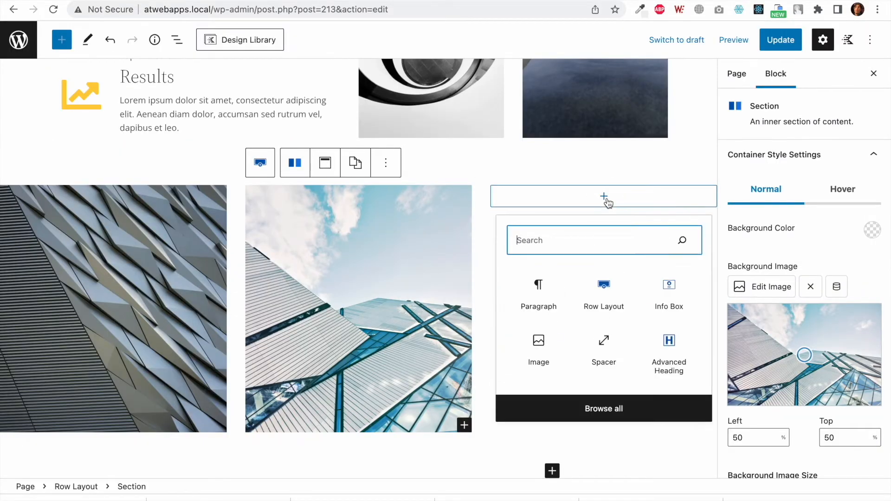
click(600, 362)
click(858, 209)
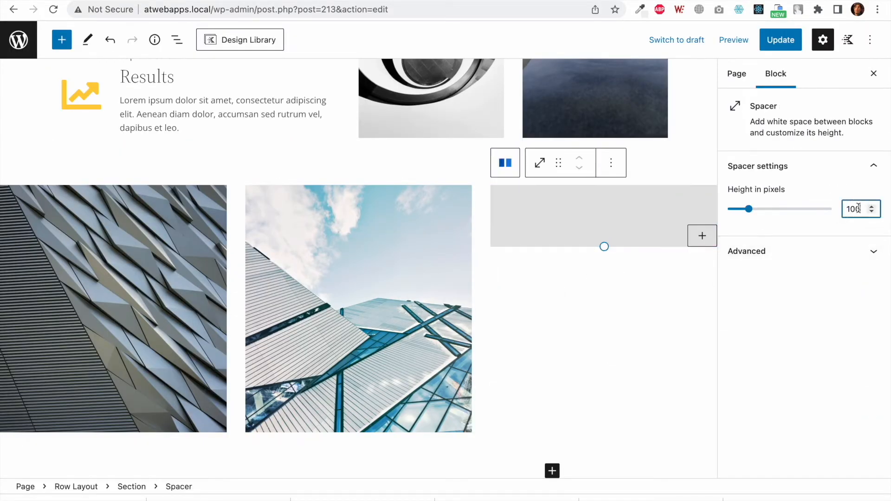
double_click(858, 208)
text(400)
click(610, 287)
Step: Set the third section's background image to grid-img3.jpeg from the media library
click(131, 487)
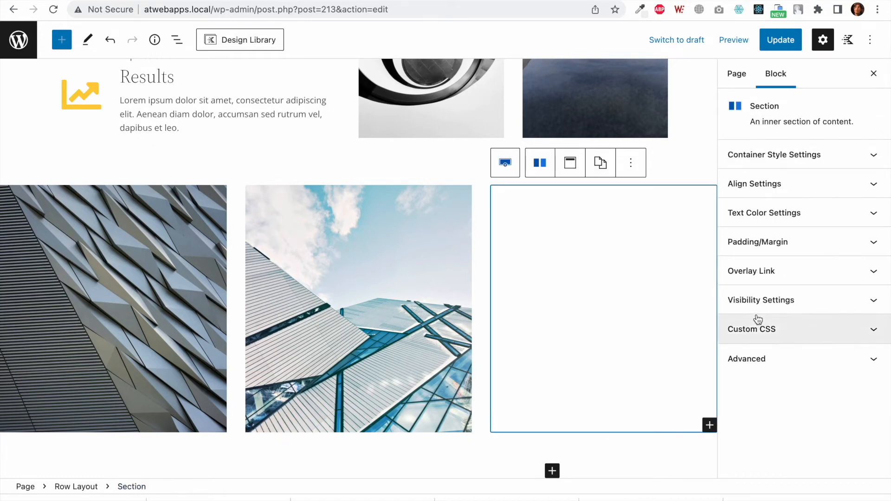
click(871, 158)
click(802, 305)
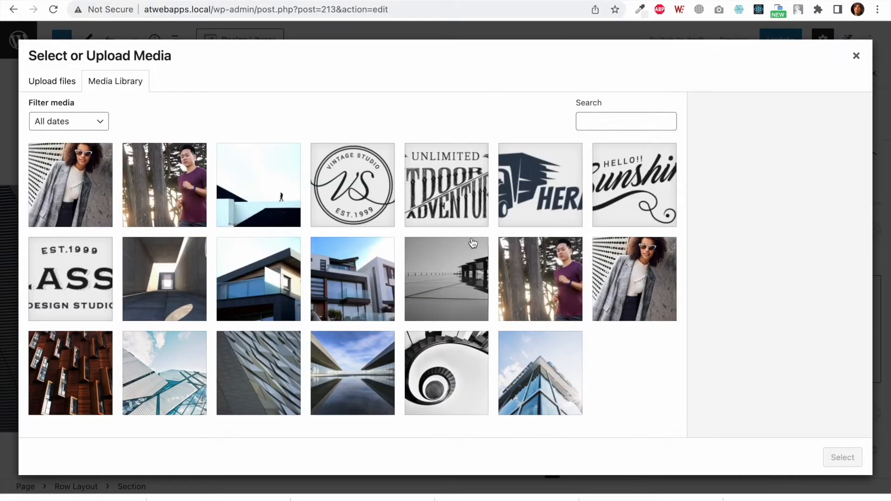
click(88, 367)
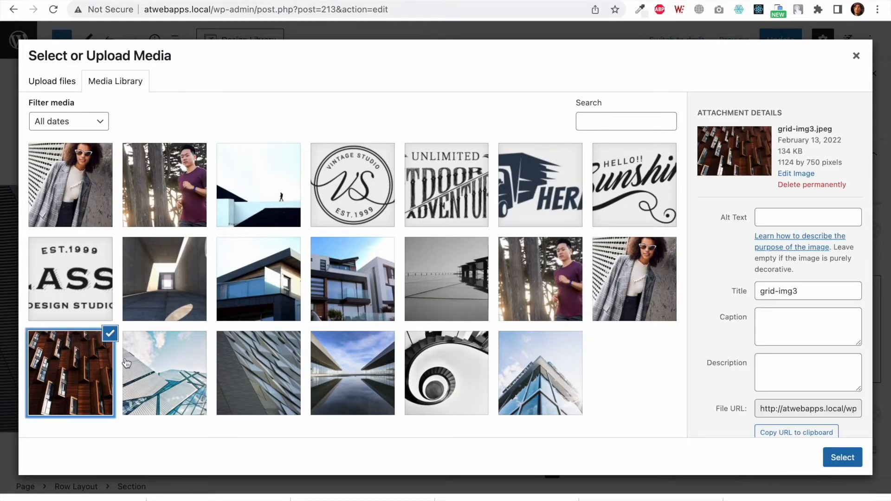
click(842, 458)
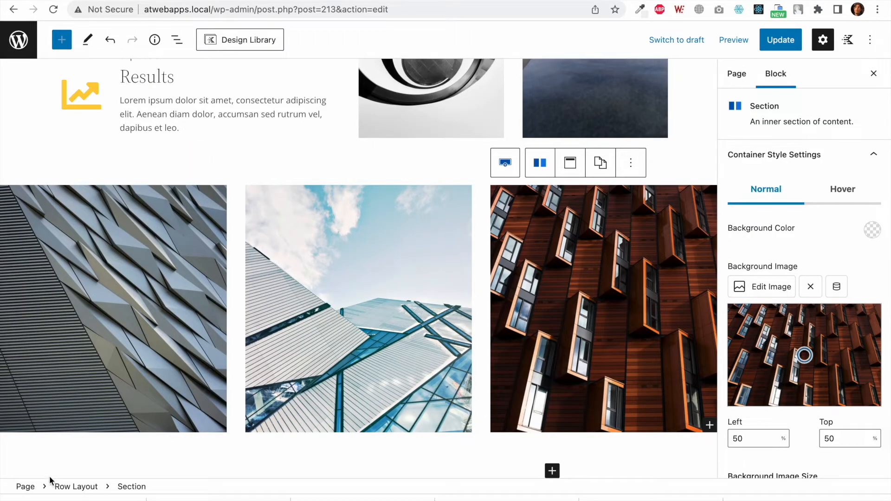
Step: Set the column gutter of the three-image row to No Gutter
click(72, 486)
click(838, 357)
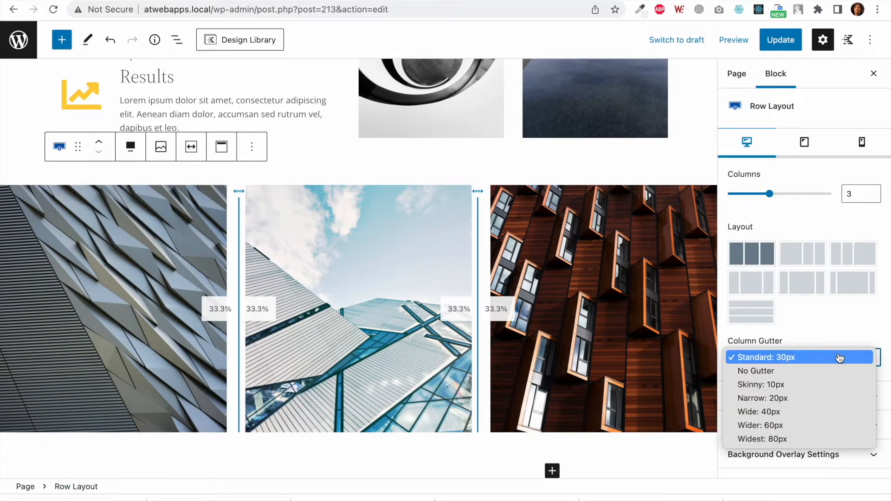
click(835, 371)
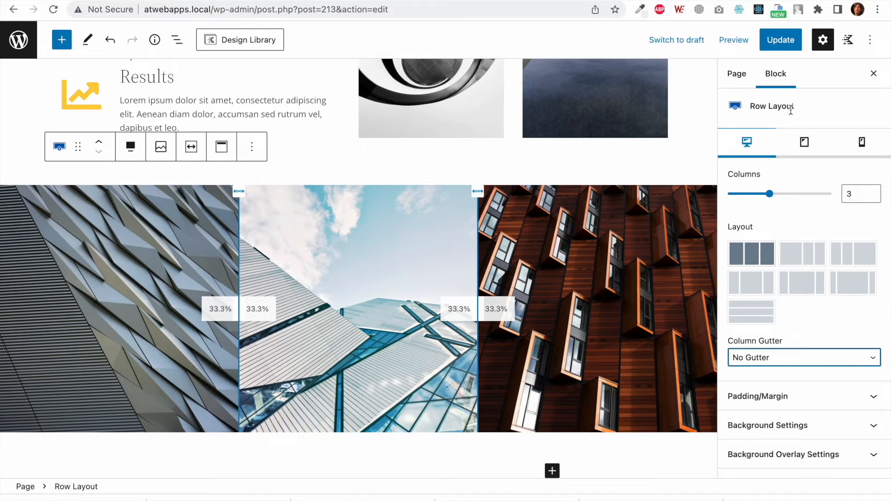
Step: Update the page and reload the published version to check the three-image row's edges
click(782, 48)
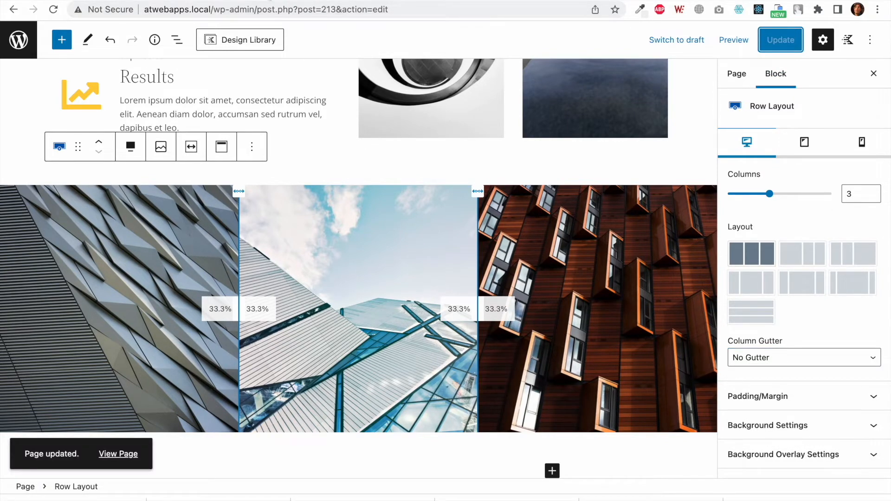
click(288, 0)
click(54, 11)
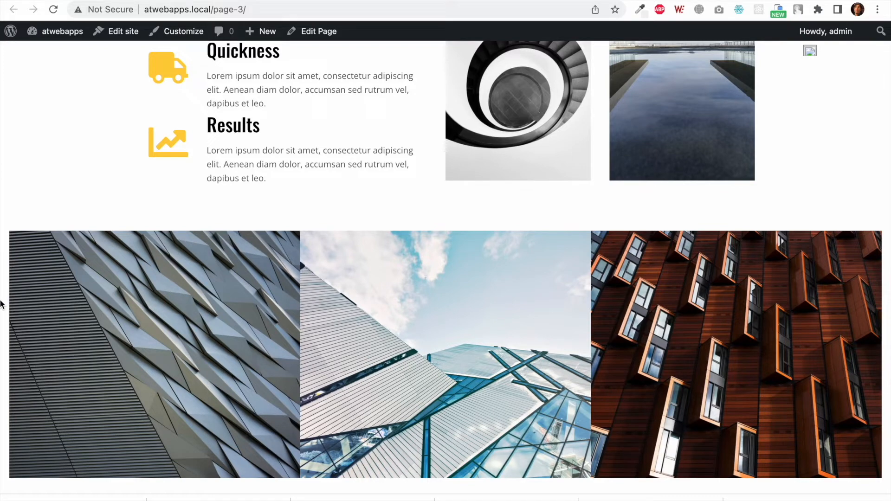
Step: Set the right and left padding of the three-image row to 0 px in the page editor
click(216, 0)
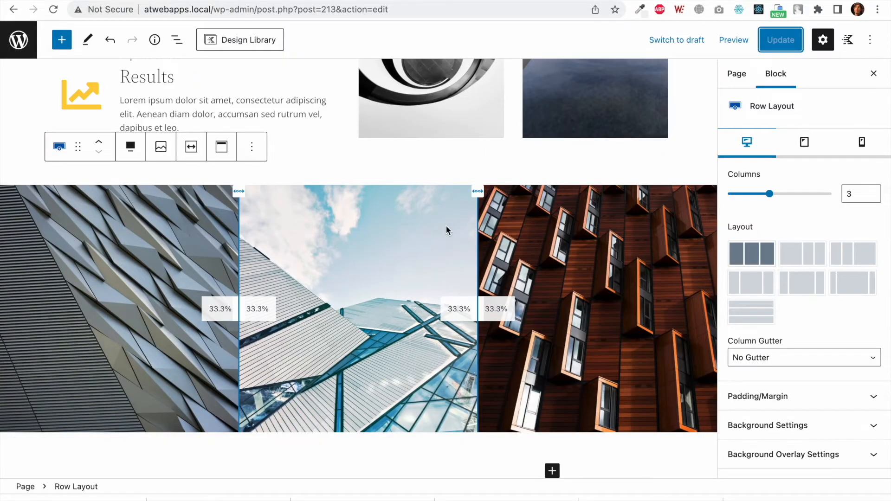
scroll(796, 400, down, 2)
click(785, 359)
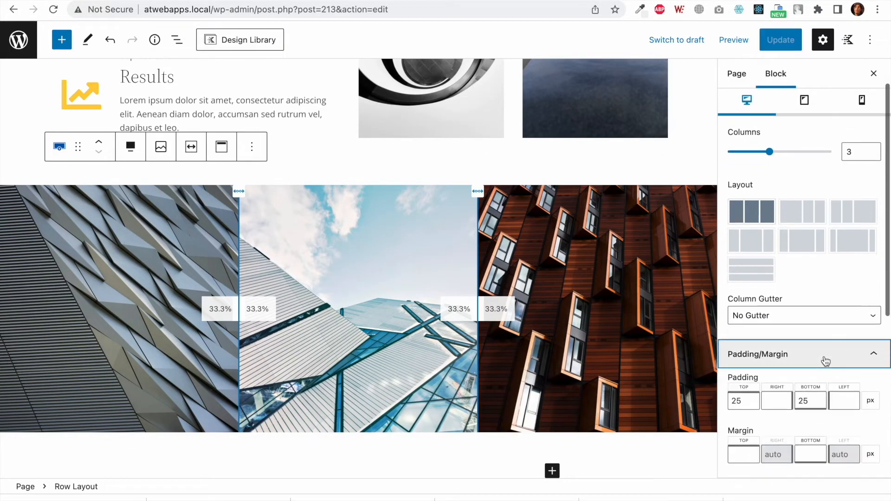
click(743, 401)
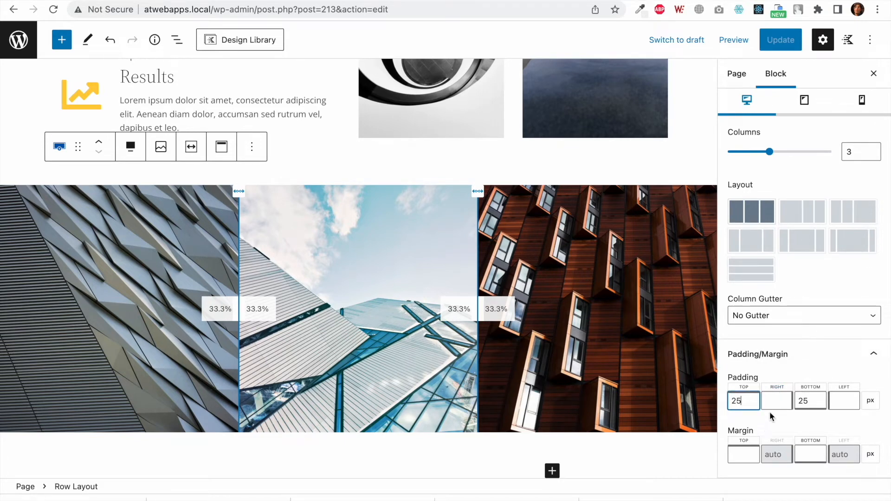
click(771, 406)
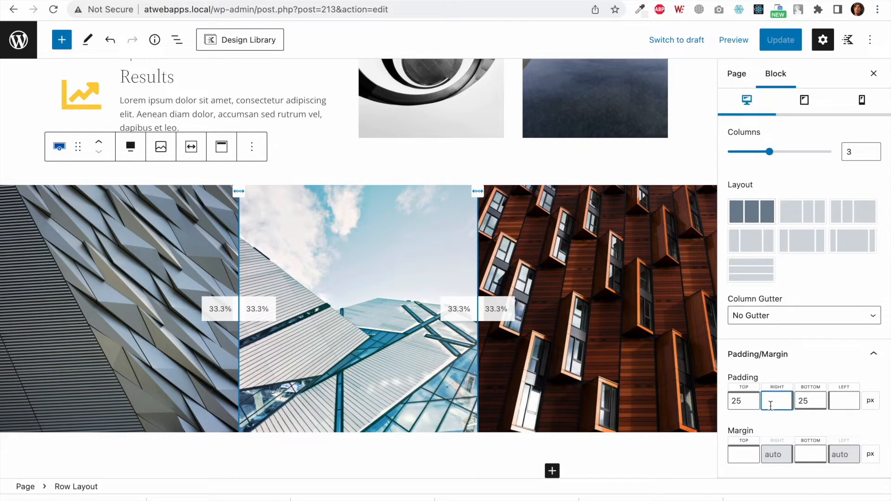
text(0)
click(843, 400)
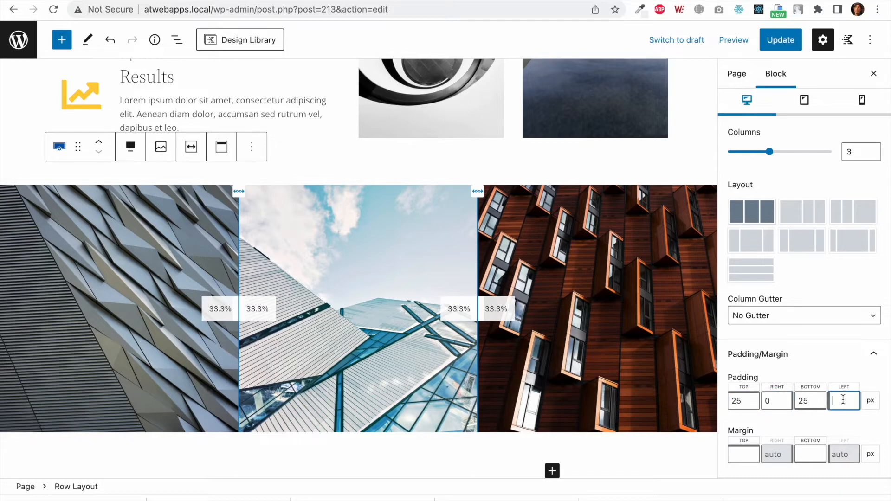
text(0)
Step: Update the page with the new padding of the three-image row
scroll(838, 358, down, 4)
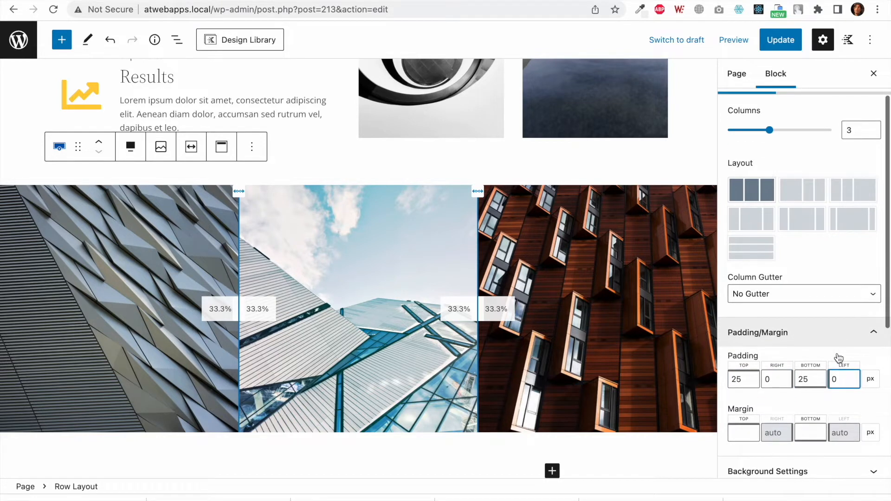
scroll(839, 357, down, 8)
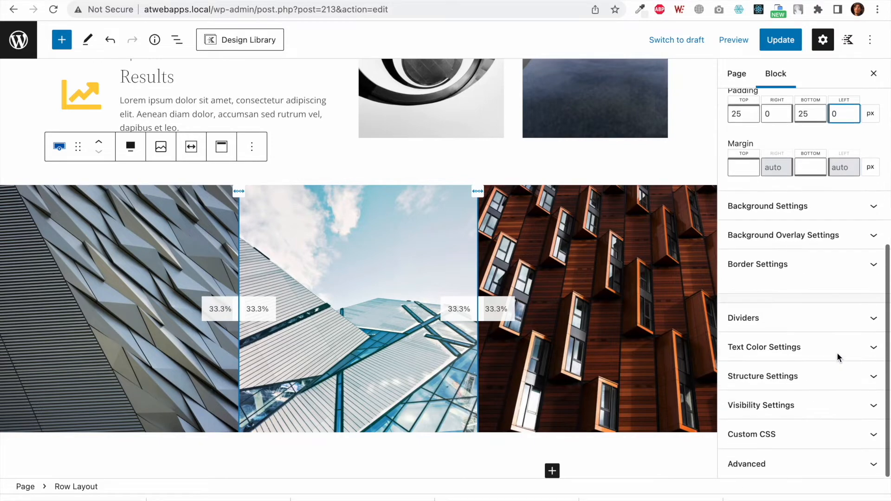
scroll(838, 358, up, 6)
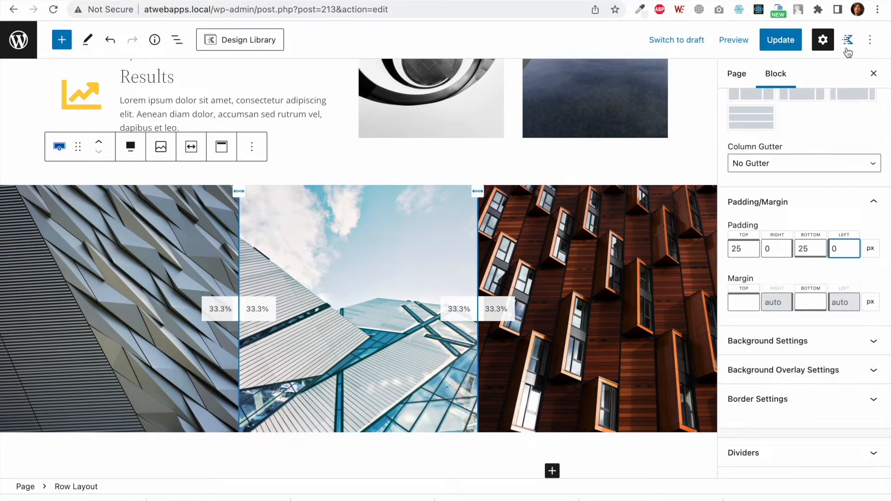
click(775, 47)
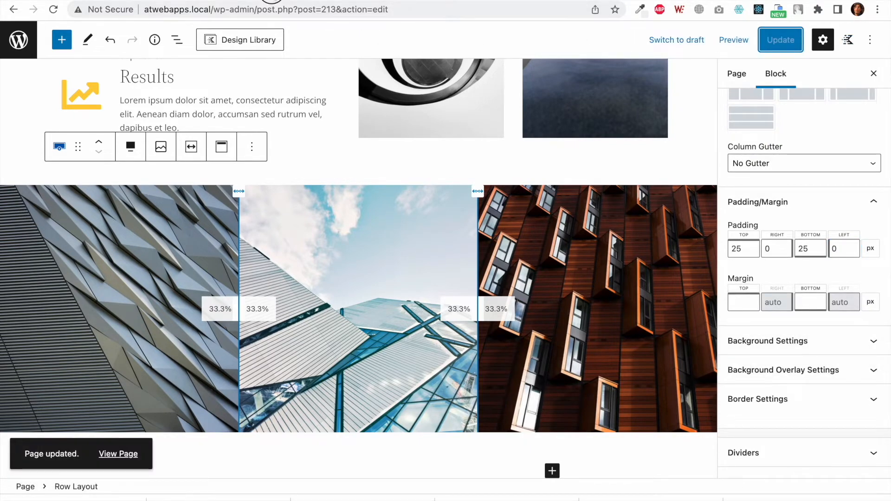
Step: Reload the published page and compare its three-image row with the same row in the Nicepage template
click(272, 1)
key(super+r)
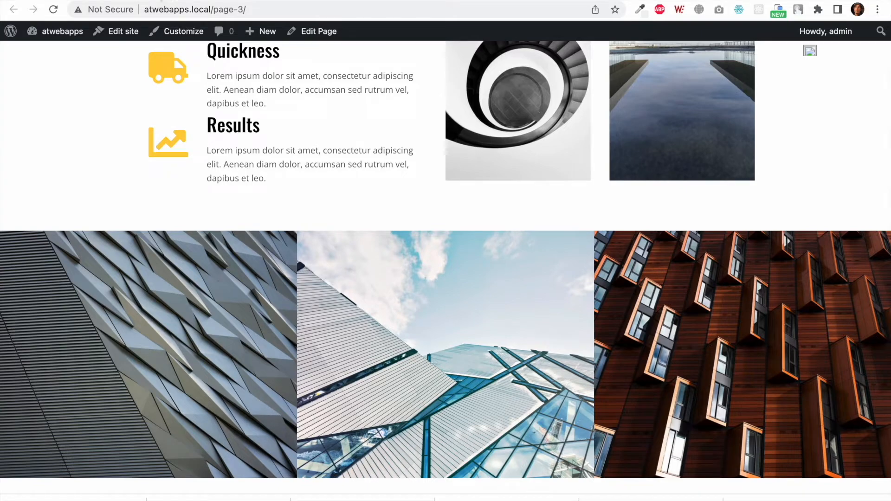
click(161, 1)
scroll(283, 212, down, 1)
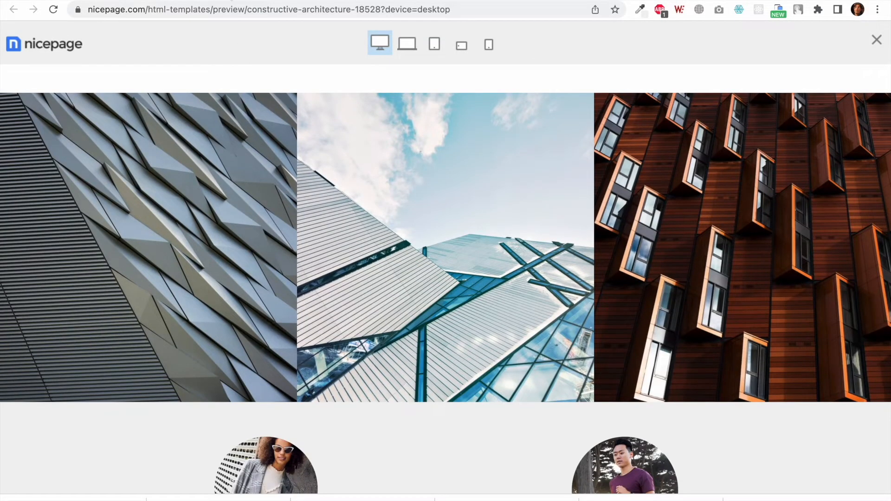
Step: Return to the page editor and set the spacer height in the first image column to 500 px
click(251, 1)
click(198, 2)
click(140, 295)
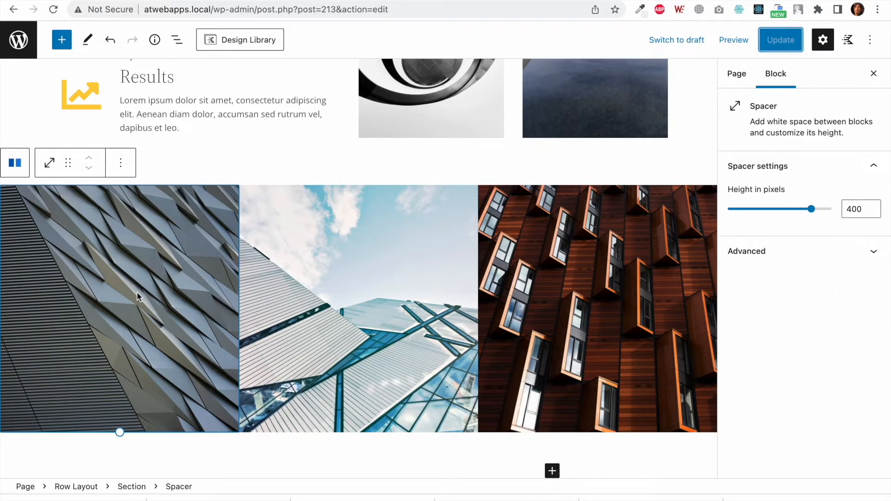
click(854, 208)
key(BackSpace)
text(6)
Step: Set the spacer height in the middle image column to 500 px
click(414, 278)
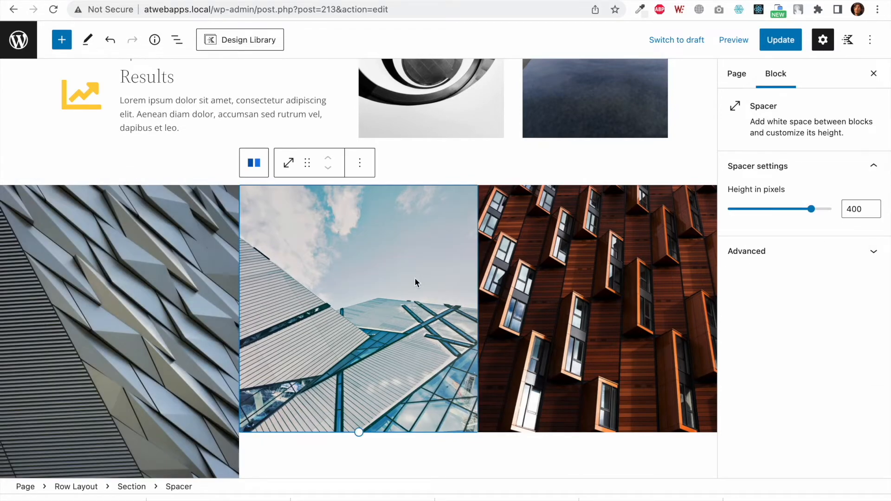
click(854, 206)
text(5)
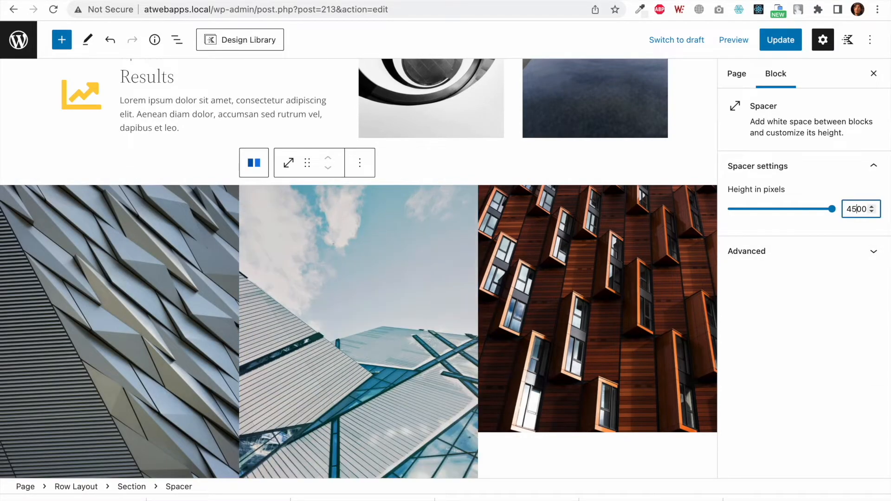
key(BackSpace)
key(BackSpace)
text(4)
Step: Set the spacer height in the third image column to 500 px
click(711, 253)
click(852, 207)
key(BackSpace)
text(5)
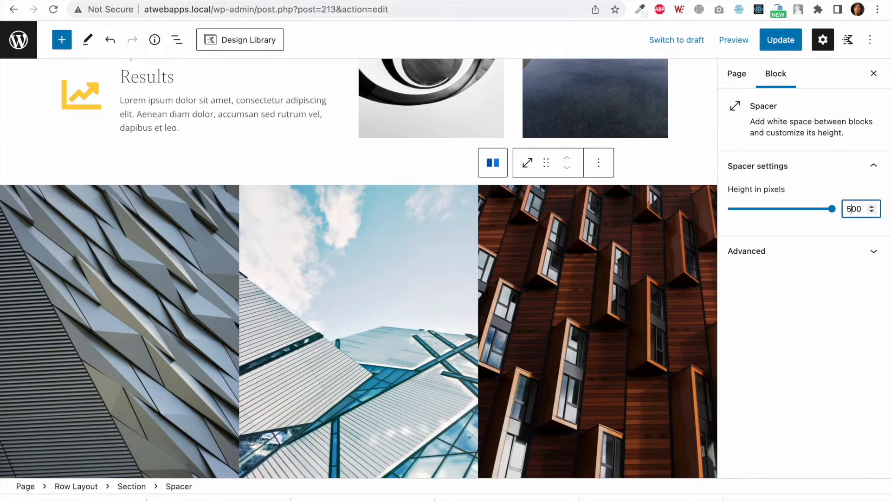
Step: Update the page and check the height of the three-image row on the published version
click(782, 42)
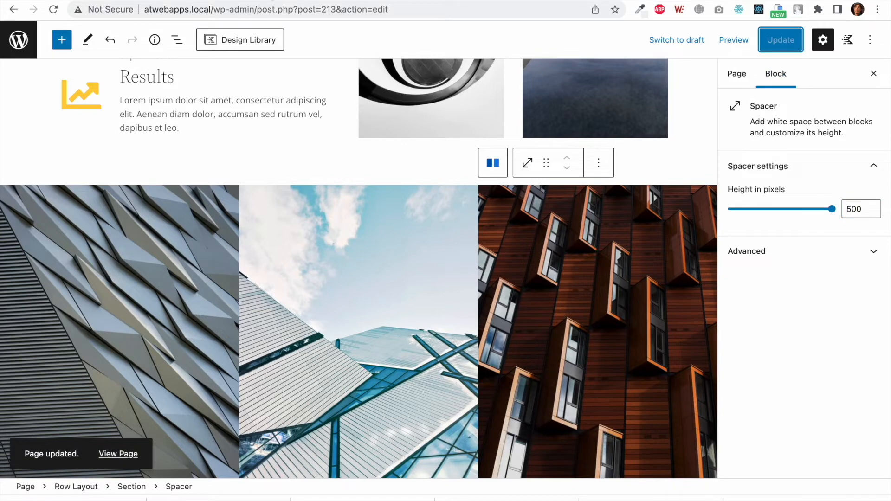
click(272, 1)
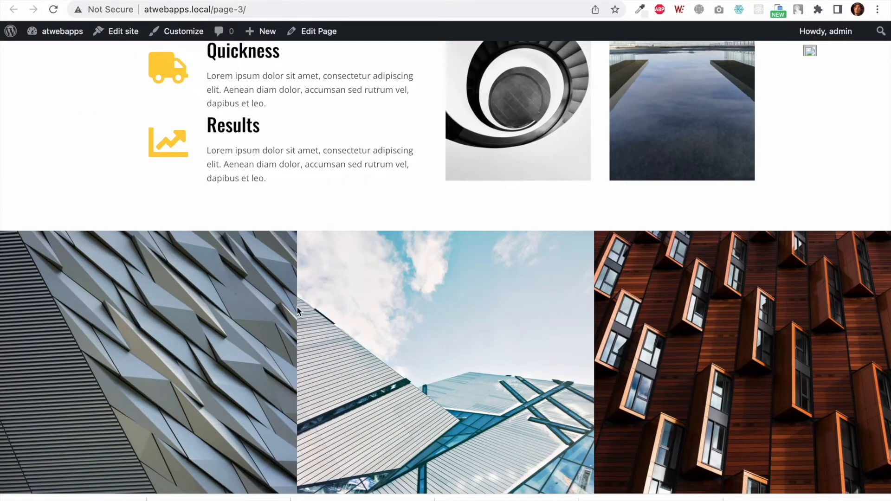
scroll(297, 307, down, 2)
scroll(297, 308, up, 1)
scroll(297, 307, down, 1)
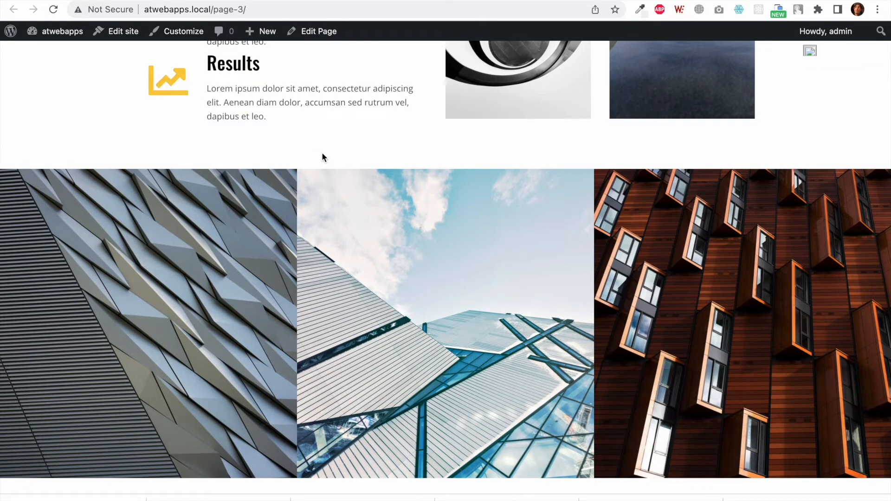
scroll(271, 183, down, 1)
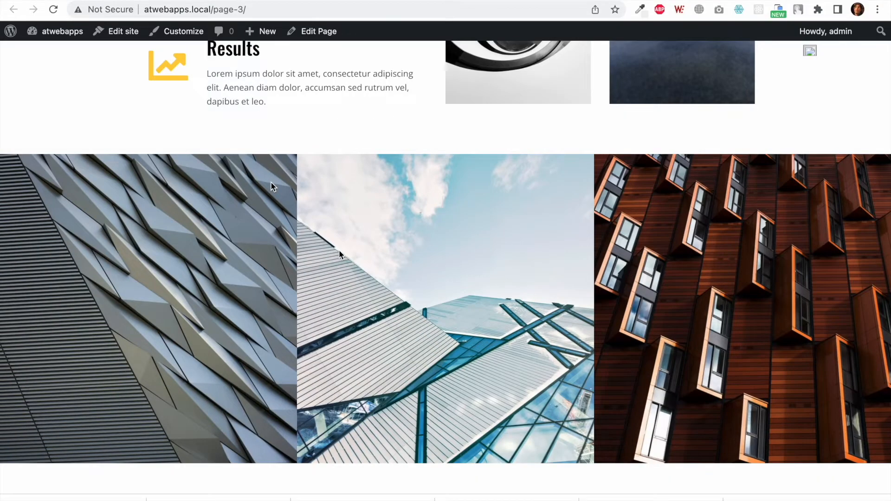
Step: Examine the testimonial section below the three-image row in the Nicepage template
click(158, 0)
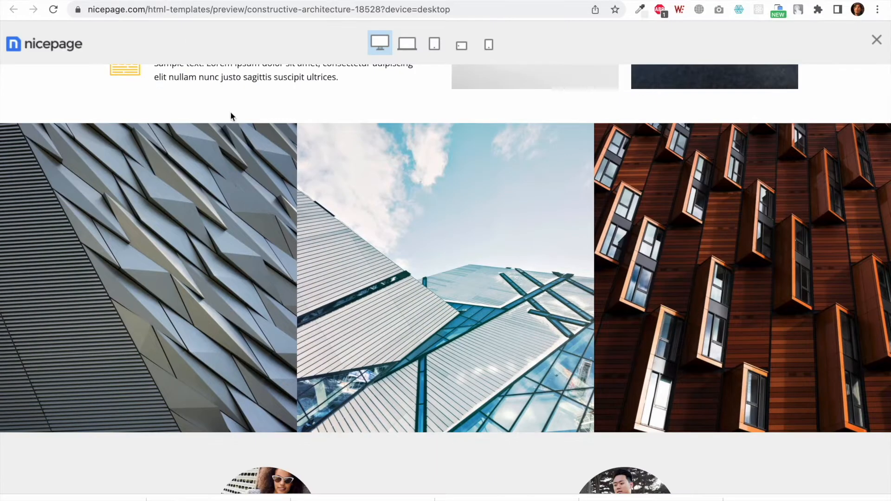
scroll(307, 265, down, 4)
scroll(307, 265, down, 3)
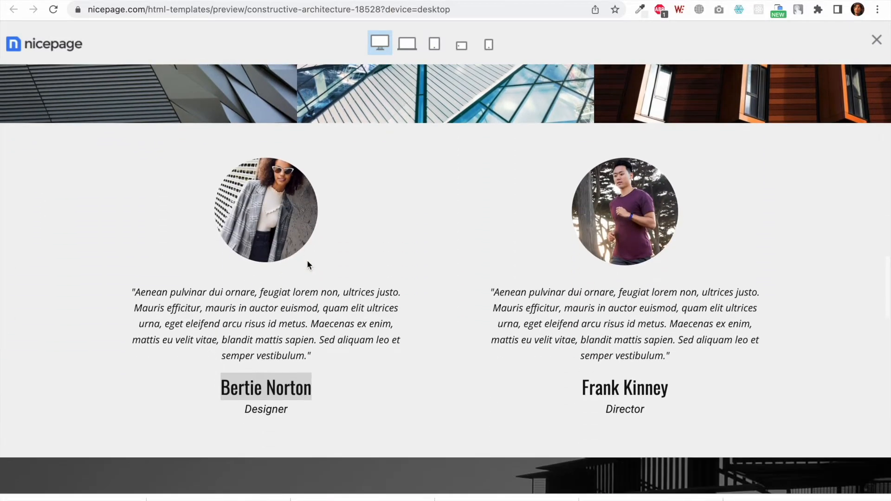
click(377, 231)
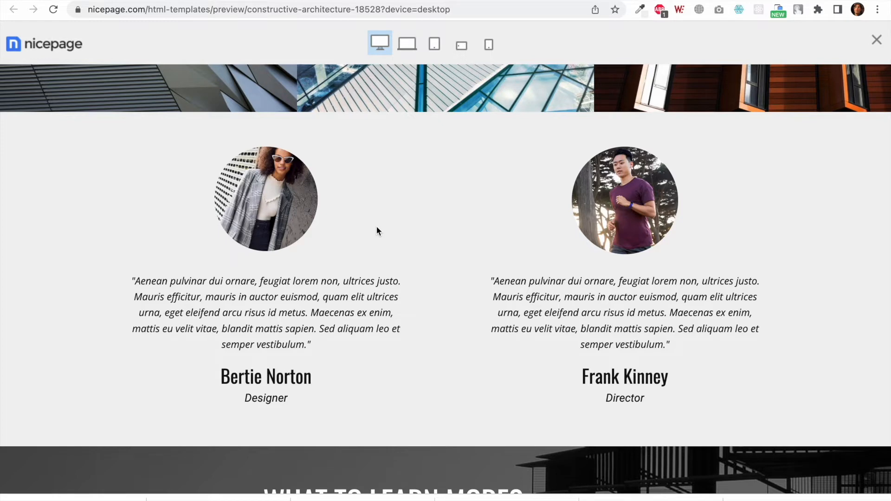
Step: In the page editor, add a Row Layout with two equal columns below the three-image row and set it to wide width
click(268, 0)
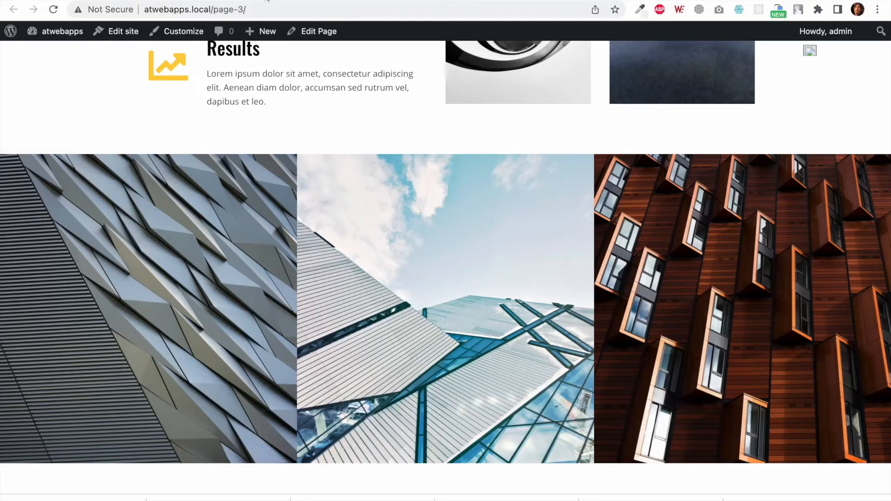
click(218, 0)
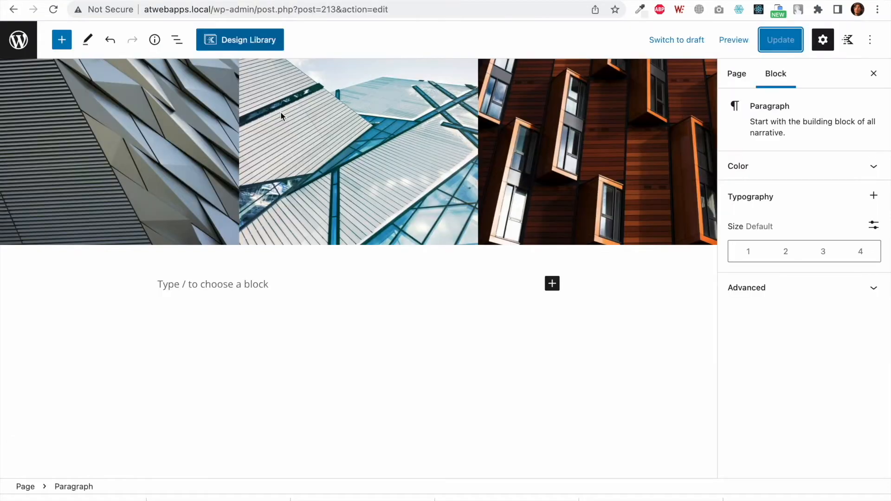
click(547, 284)
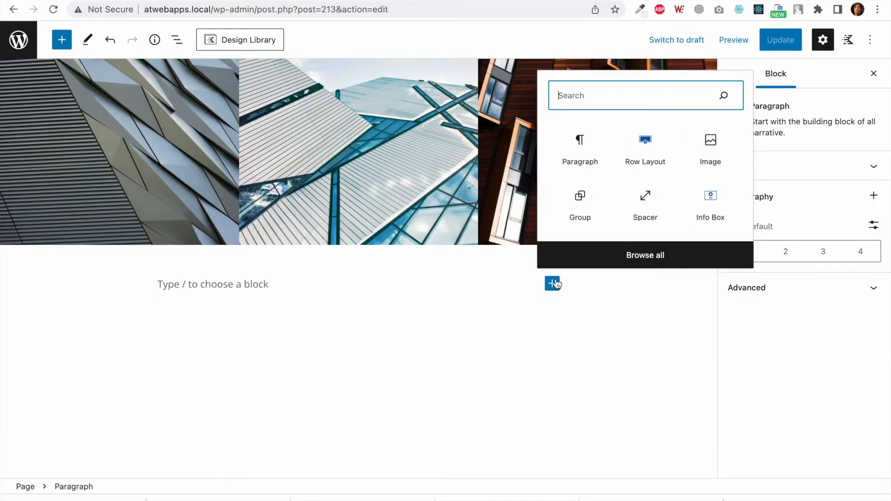
click(650, 163)
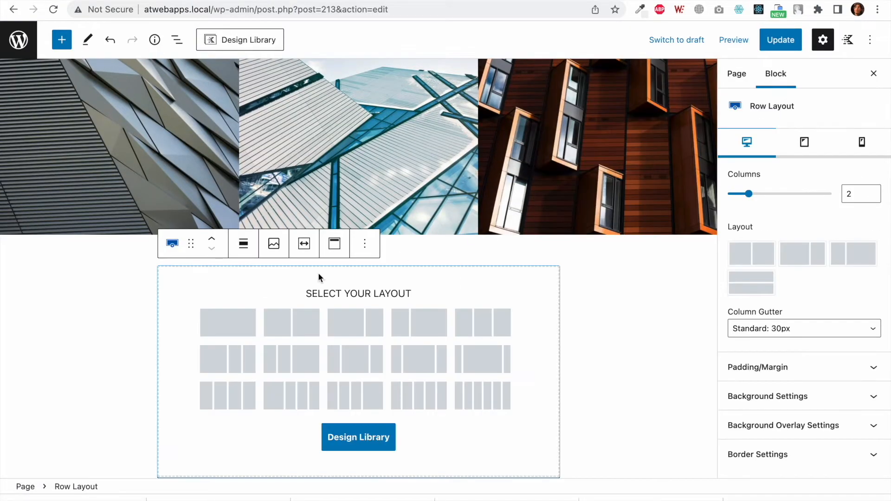
click(286, 326)
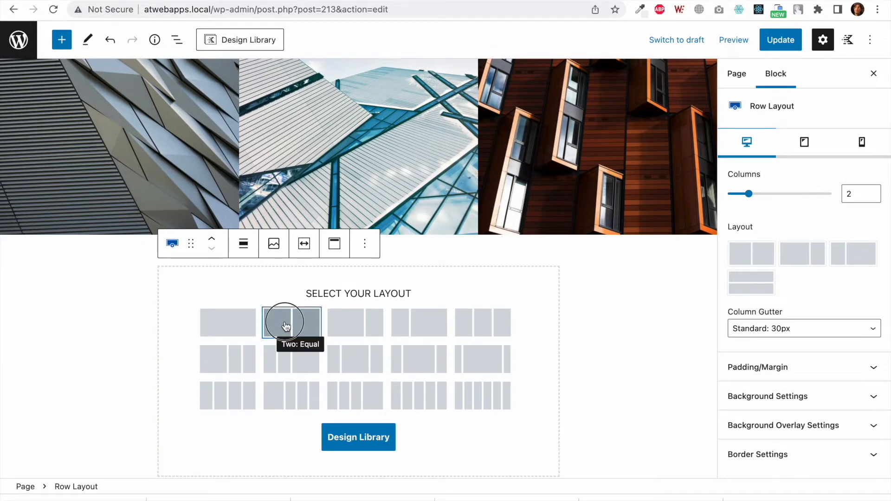
click(250, 250)
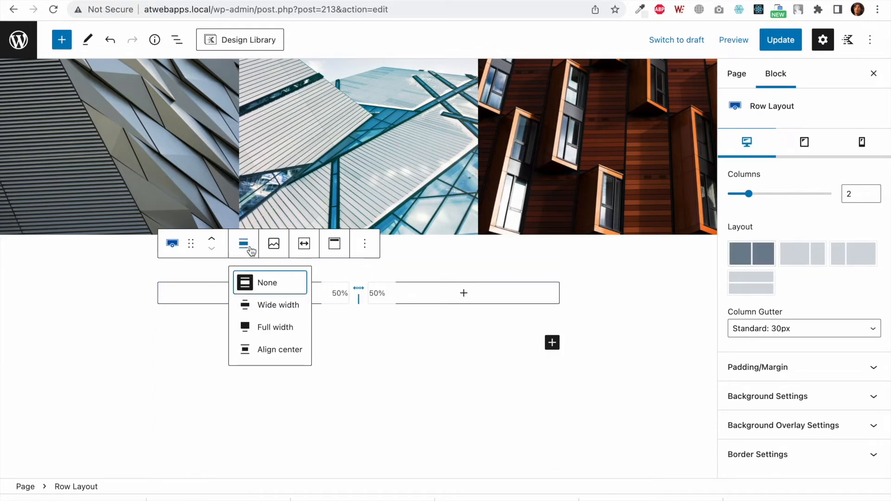
click(267, 305)
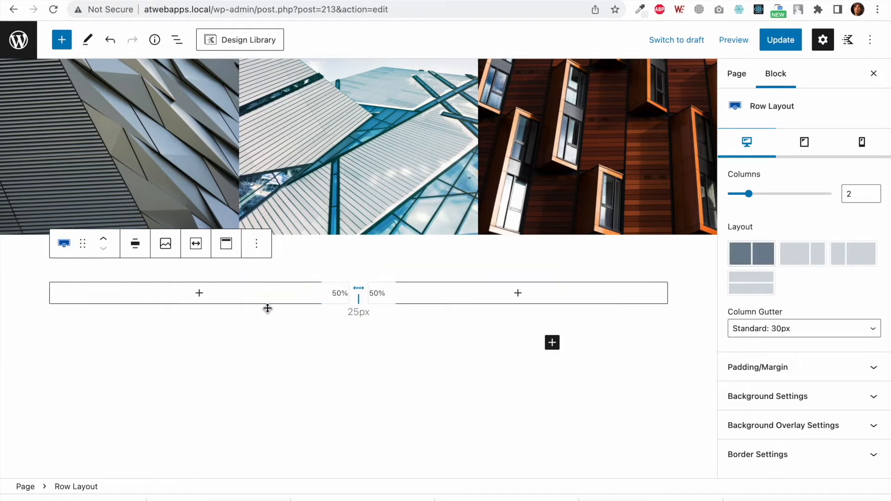
Step: Add a Group block to the first column of the new row and insert an Image block inside it
click(200, 294)
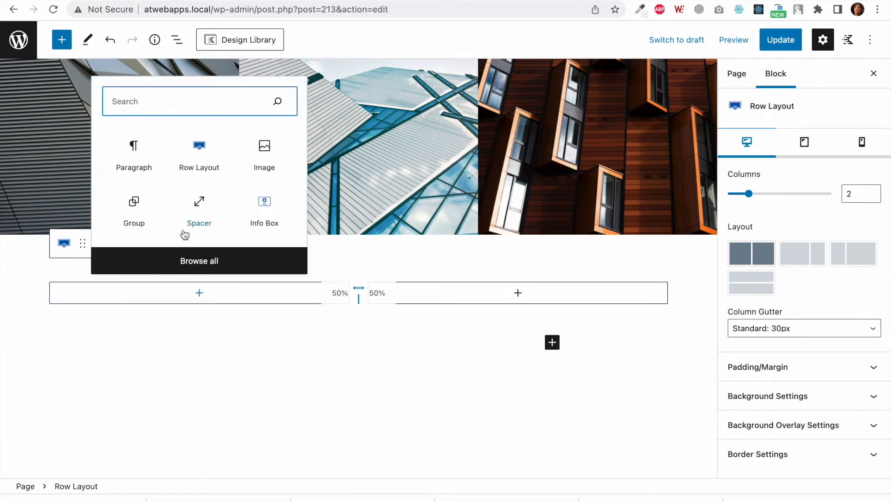
click(143, 219)
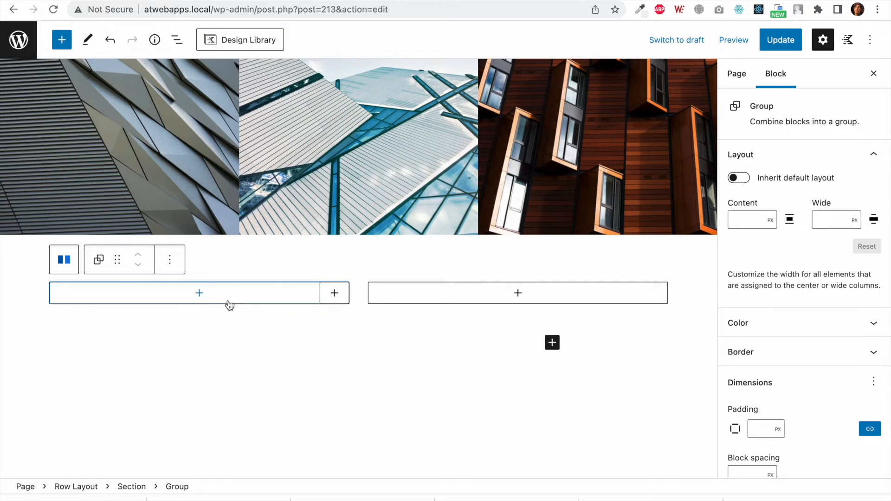
click(200, 294)
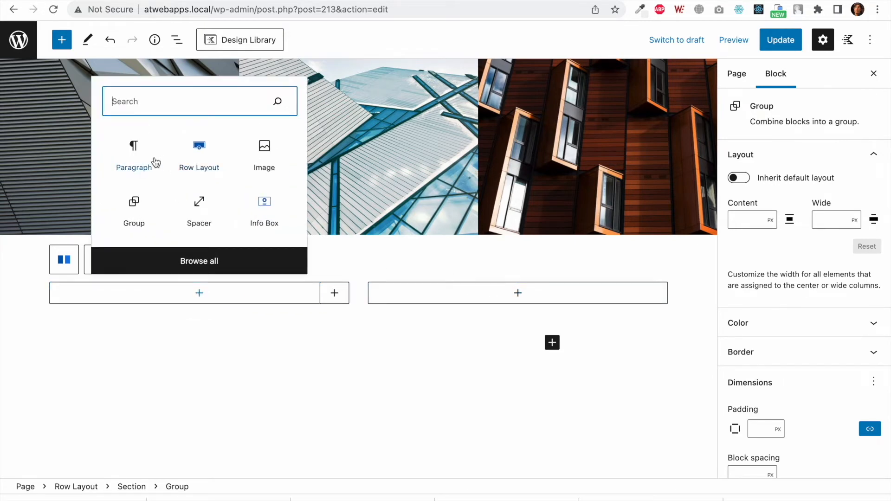
click(270, 158)
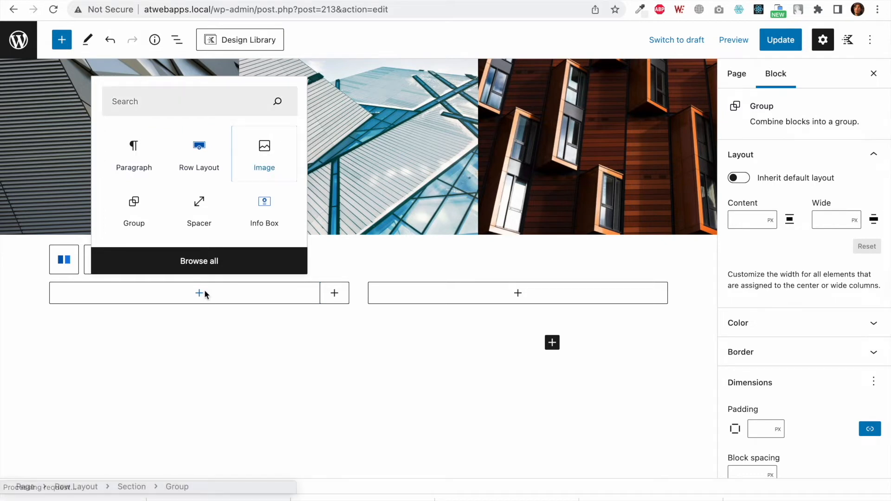
Step: Fill the Image block with the photo of the woman in sunglasses and a plaid blazer from the Media Library
scroll(216, 330, down, 1)
click(137, 348)
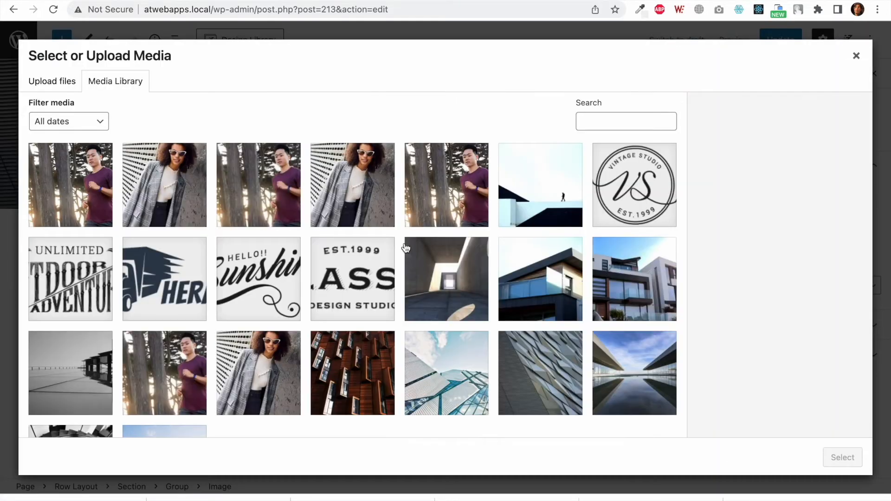
scroll(417, 257, down, 3)
scroll(417, 257, down, 1)
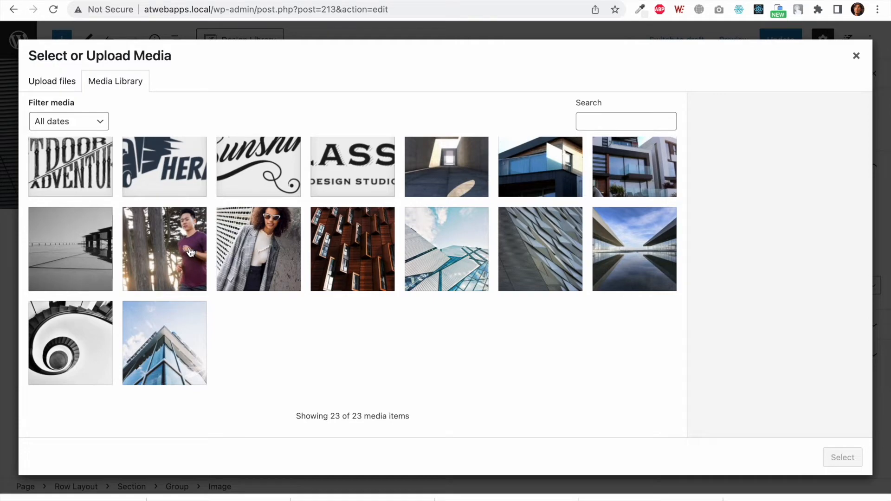
click(272, 261)
click(842, 458)
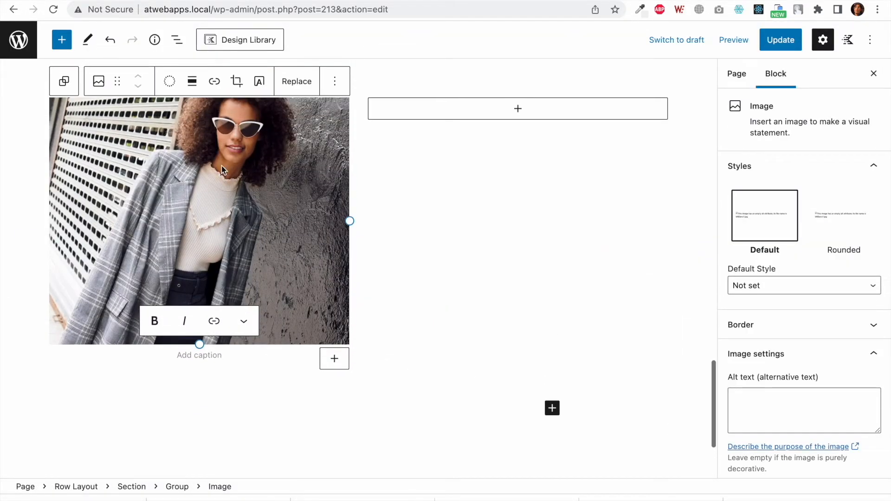
Step: Apply the Rounded style to the woman's photo and crop it to a square aspect ratio
click(840, 228)
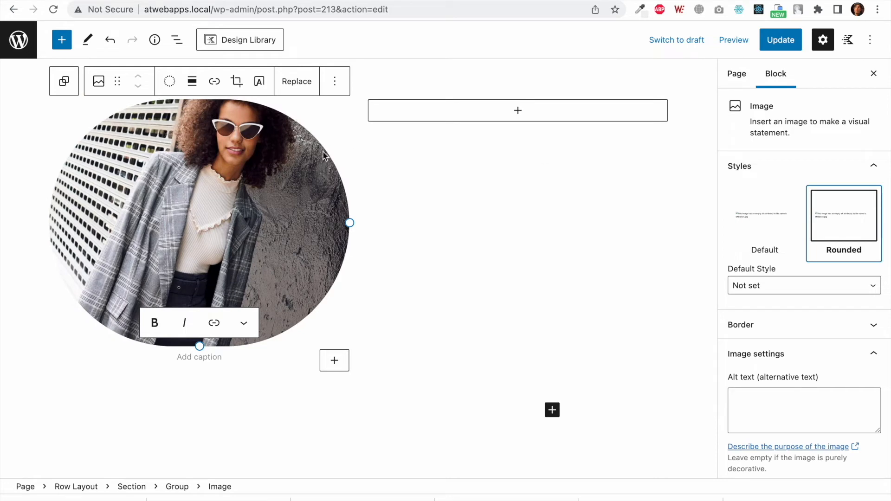
click(237, 81)
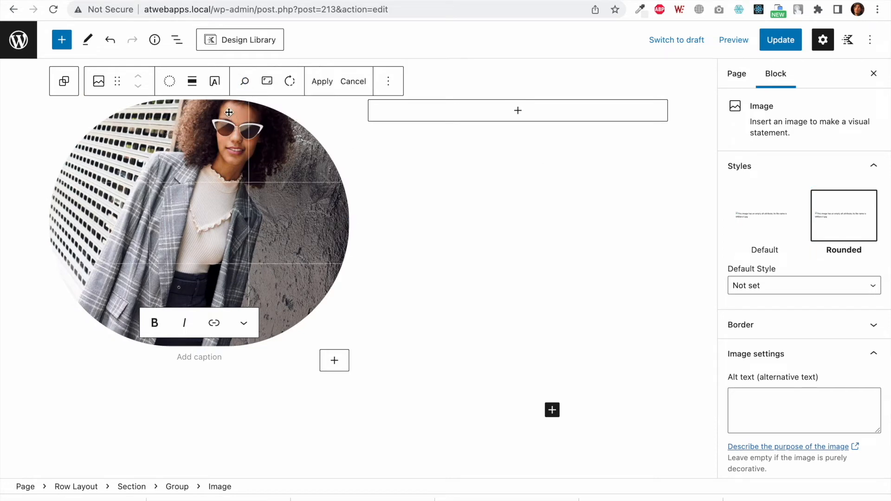
click(268, 84)
click(317, 146)
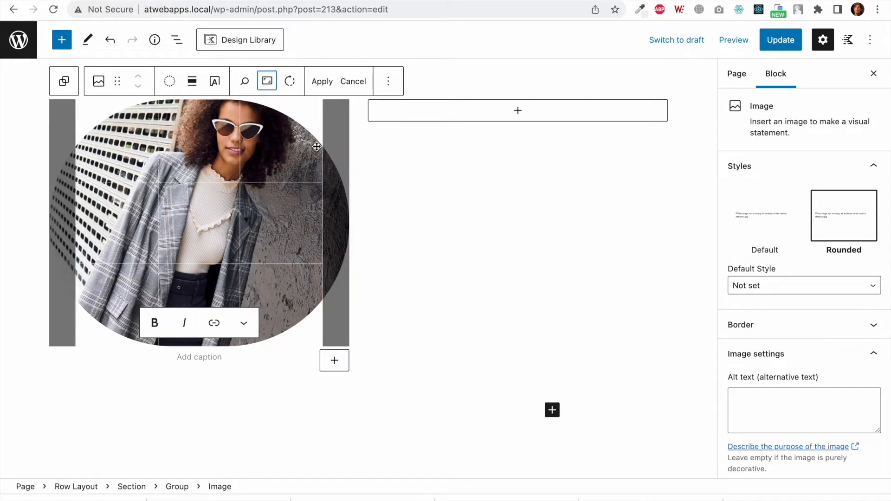
click(322, 81)
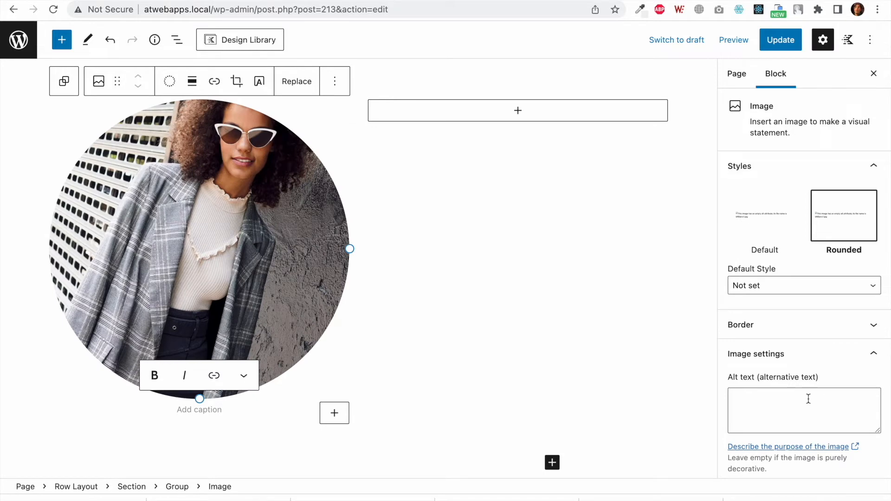
Step: Set the woman's photo to a width and height of 175 px and center-align it in its group
scroll(809, 399, down, 4)
double_click(765, 399)
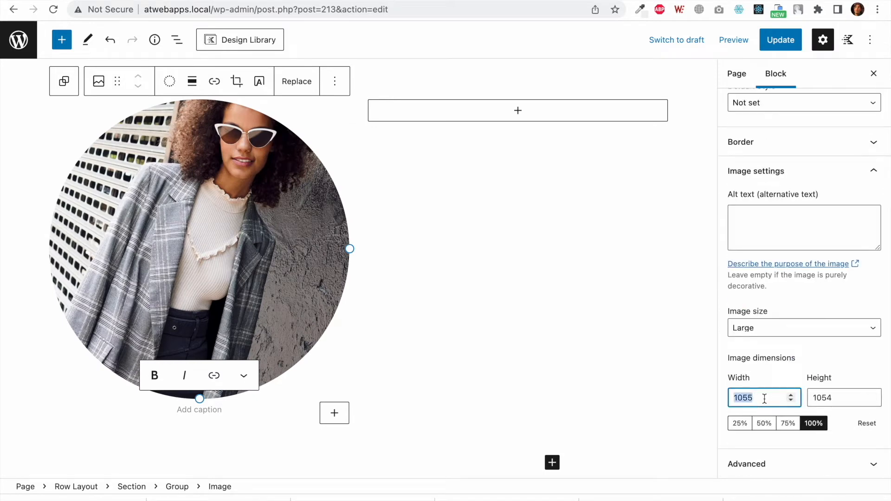
text(175)
double_click(820, 397)
text(175)
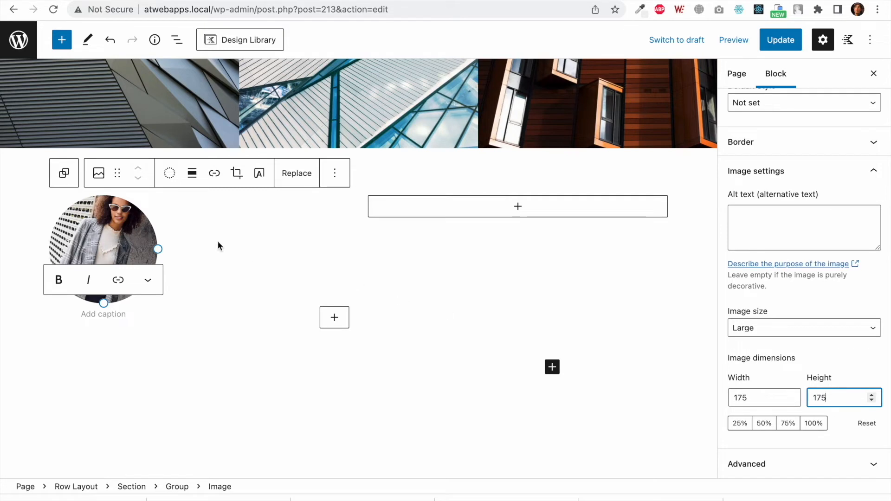
click(190, 173)
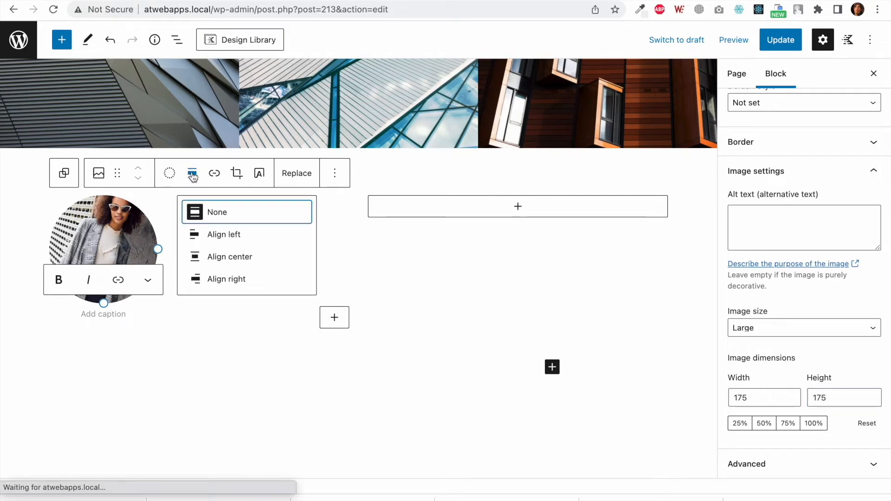
click(231, 257)
click(326, 320)
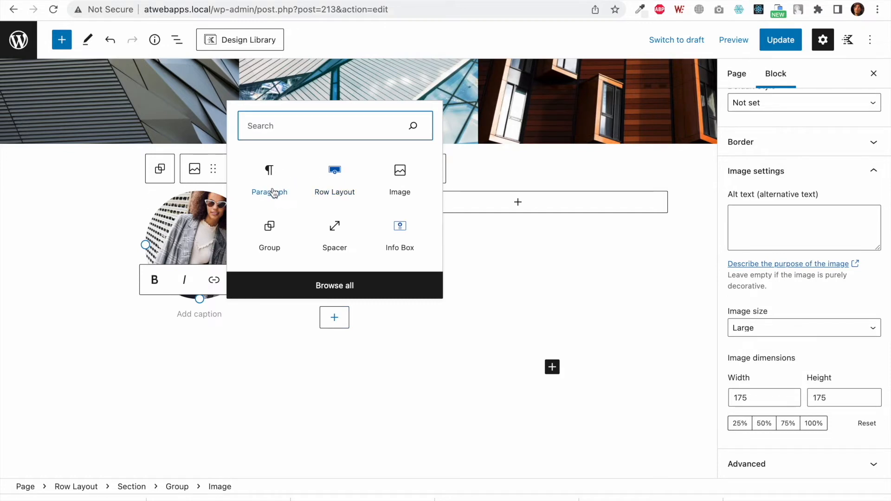
click(274, 193)
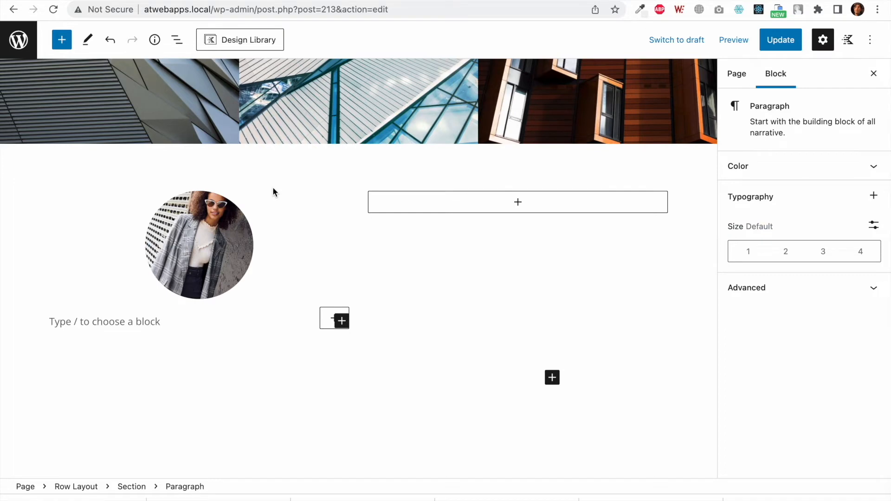
key(ctrl+z)
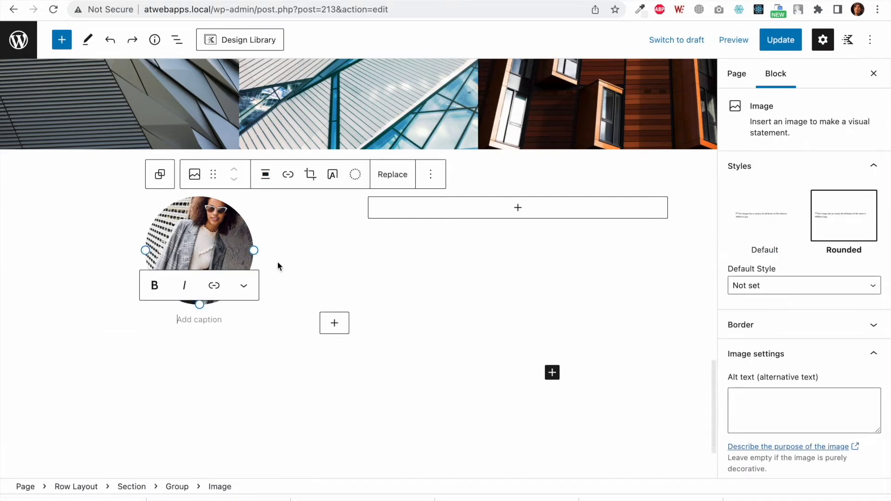
Step: Add a paragraph below the woman's photo and fill it with her testimonial quote copied from the Nicepage preview
click(273, 269)
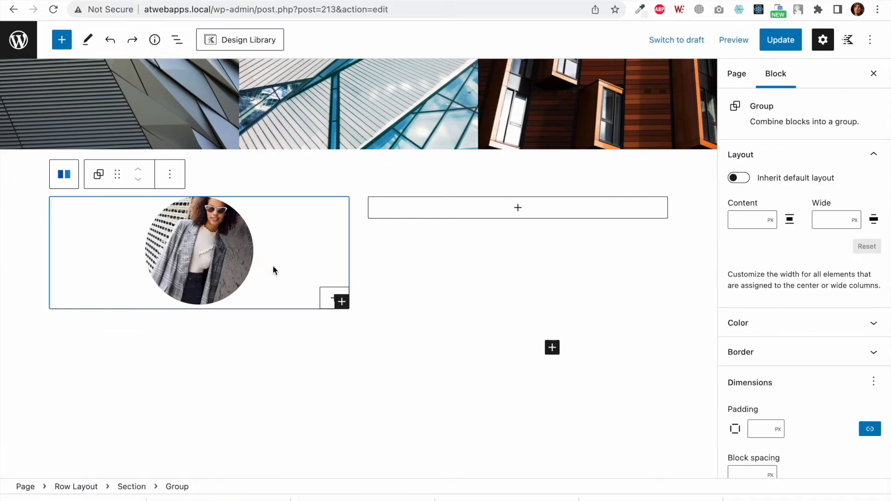
key(Return)
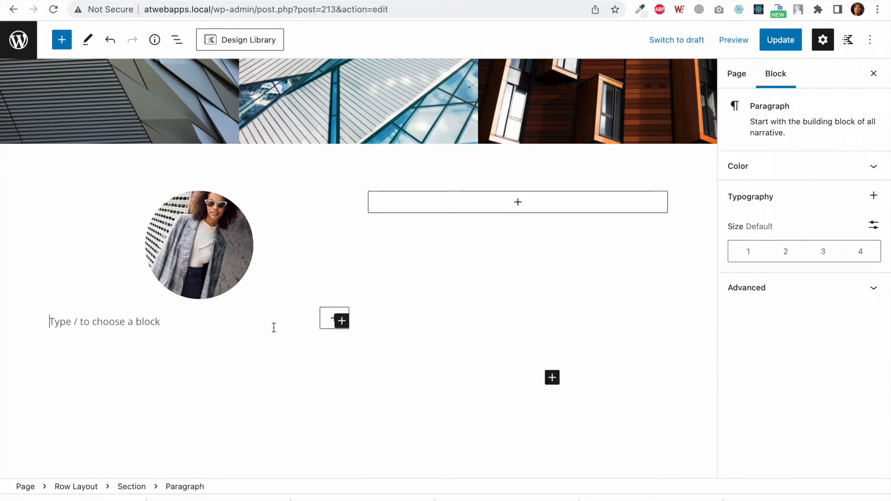
click(326, 324)
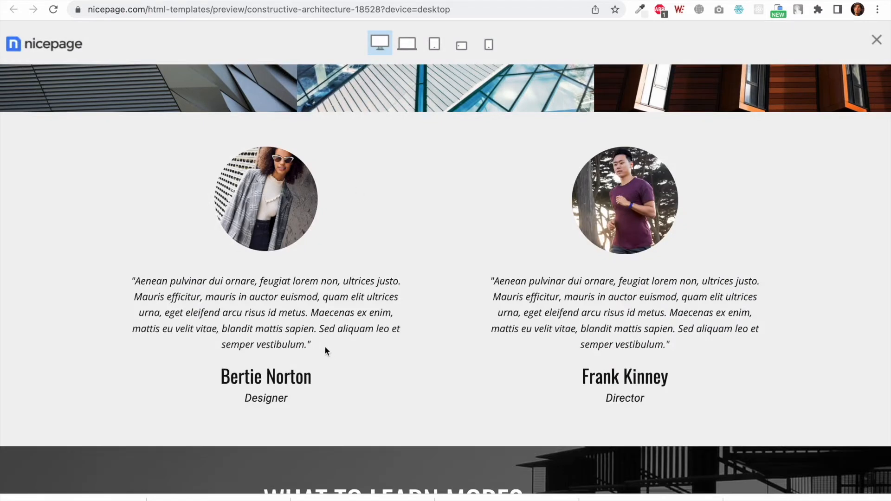
drag(325, 348, 131, 282)
key(super+c)
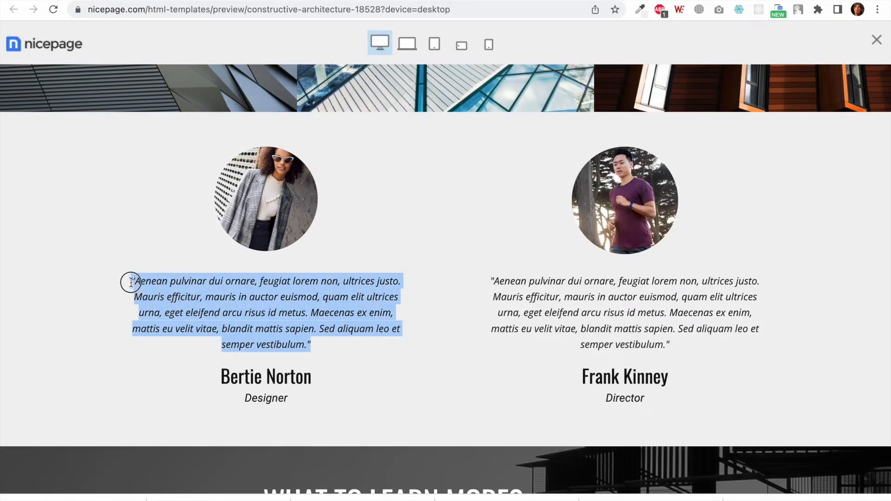
click(203, 1)
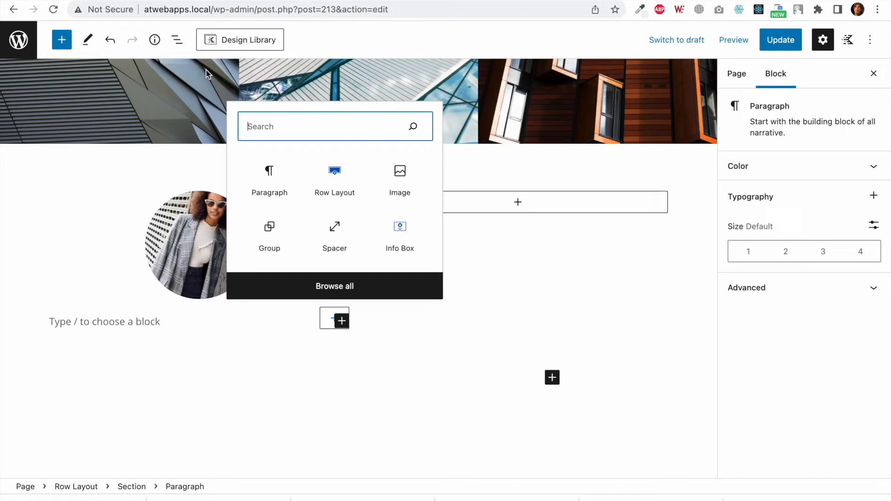
key(super+v)
click(153, 320)
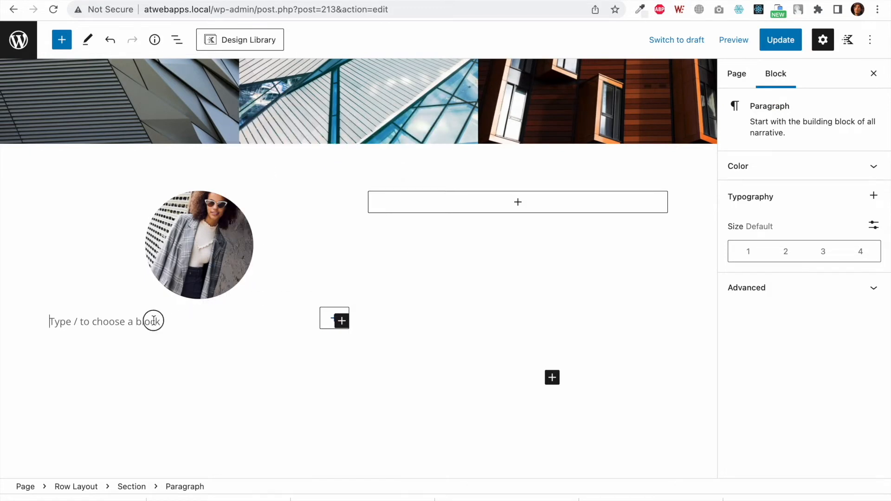
key(super+v)
Step: Move the quote paragraph into the photo's group and center-align its text
scroll(192, 296, up, 1)
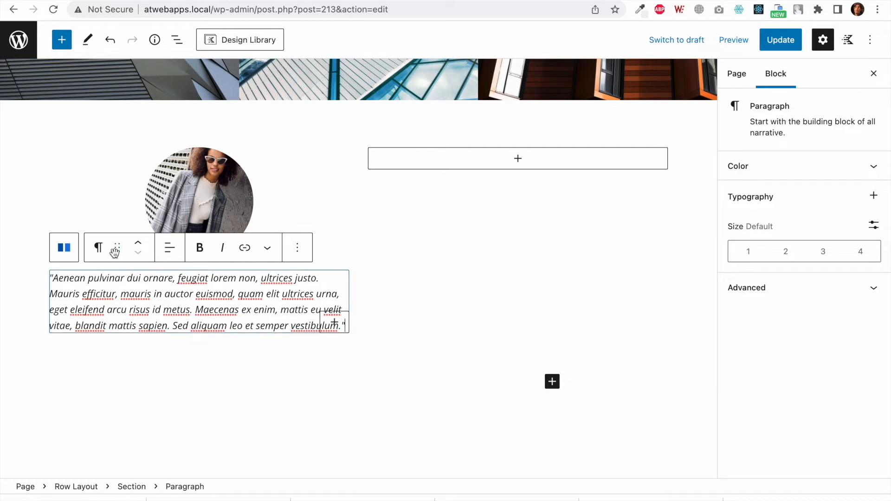
drag(115, 251, 169, 233)
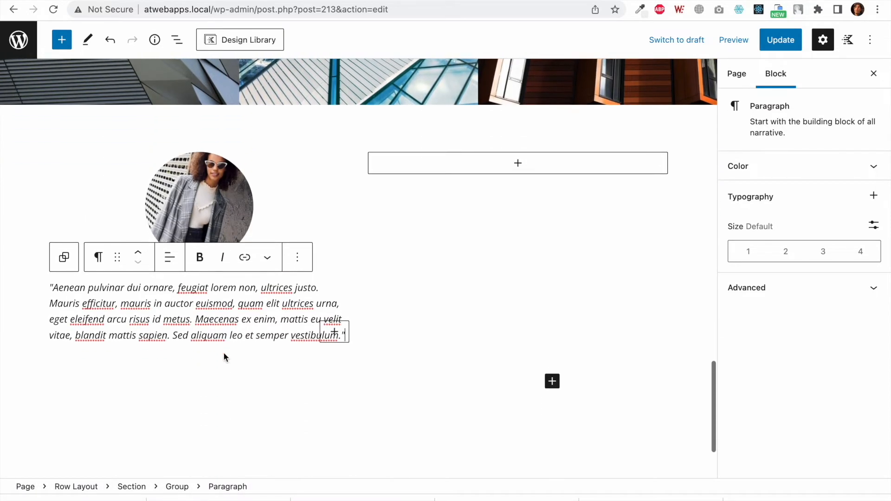
triple_click(214, 296)
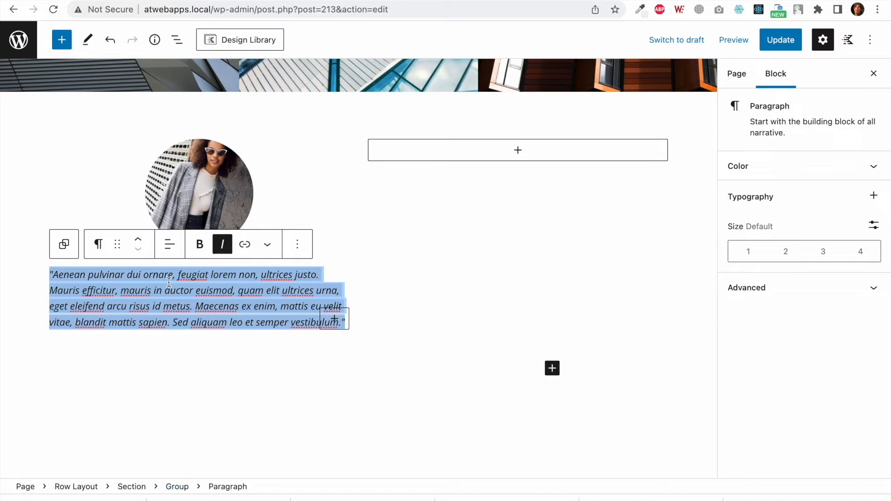
click(170, 253)
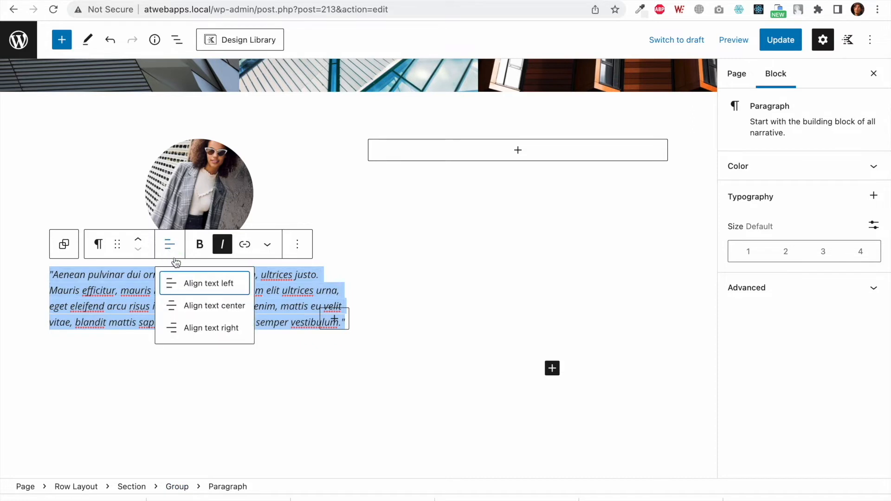
click(197, 305)
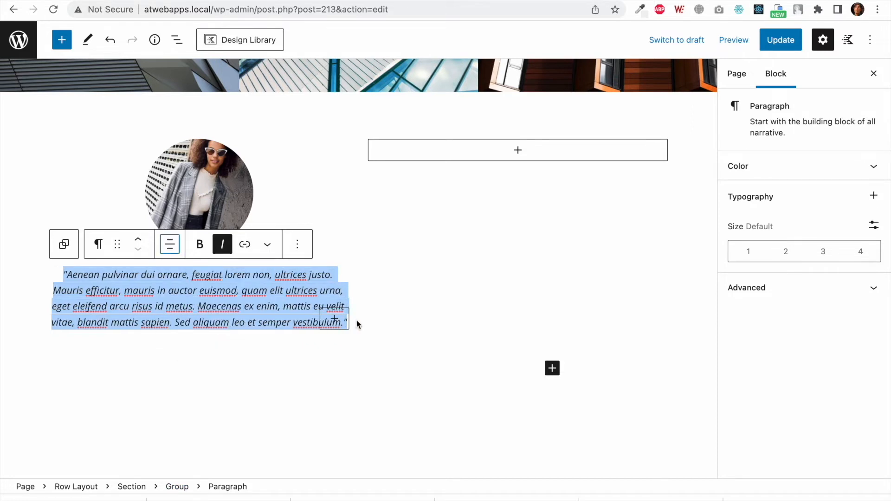
Step: Insert a Heading block below the quote containing the woman's name and job title Designer, copied from the Nicepage preview
click(152, 1)
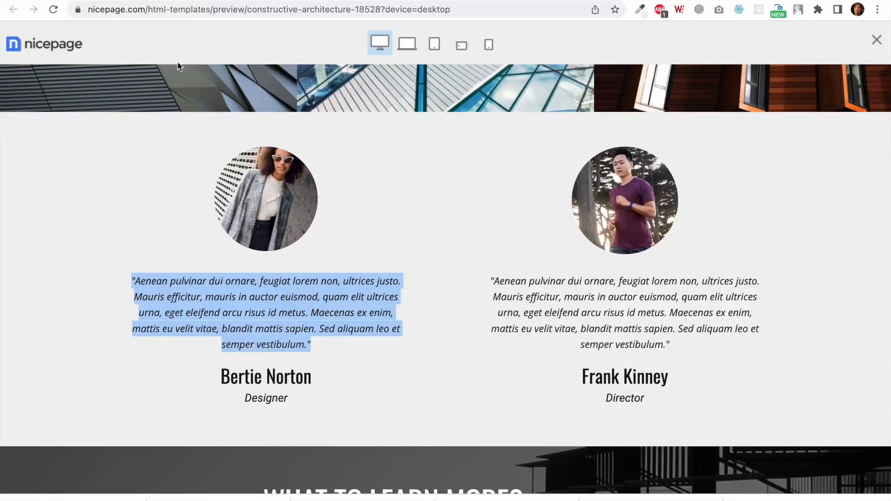
drag(225, 376, 286, 400)
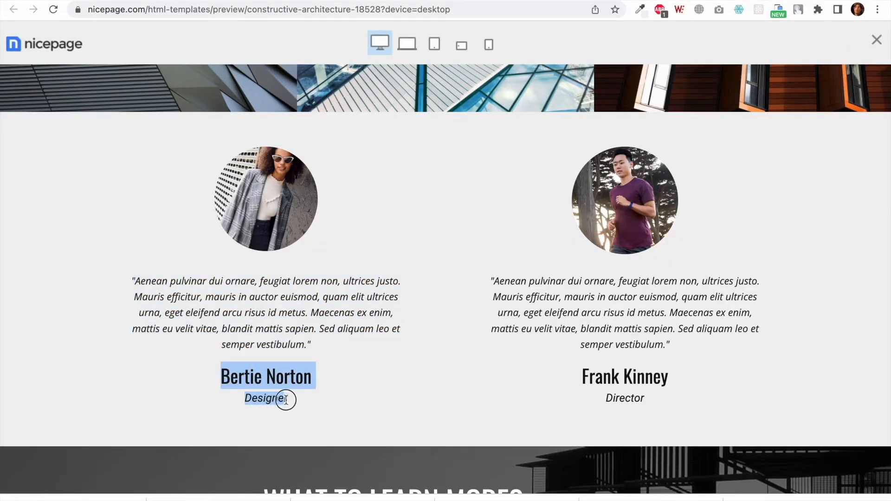
click(202, 1)
click(358, 320)
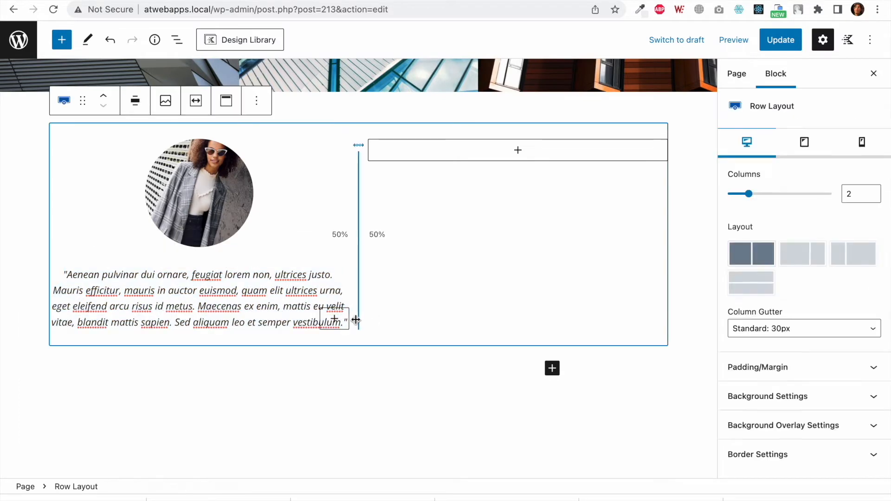
click(343, 325)
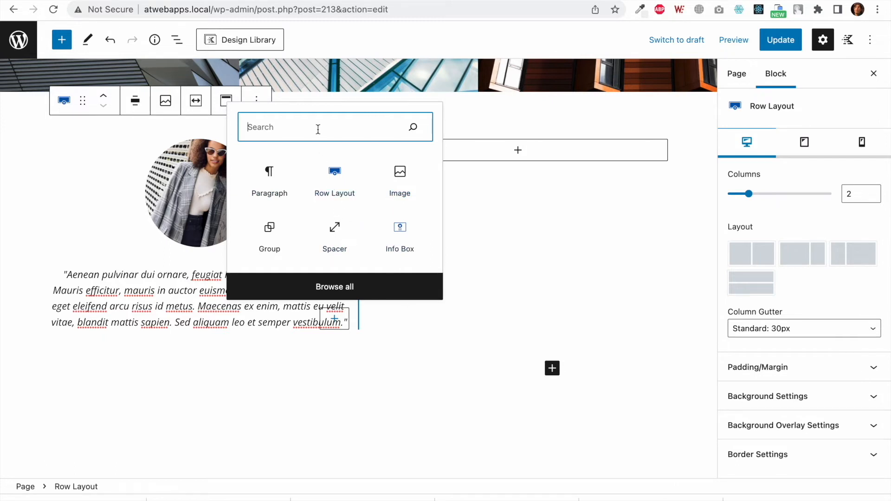
text(hea)
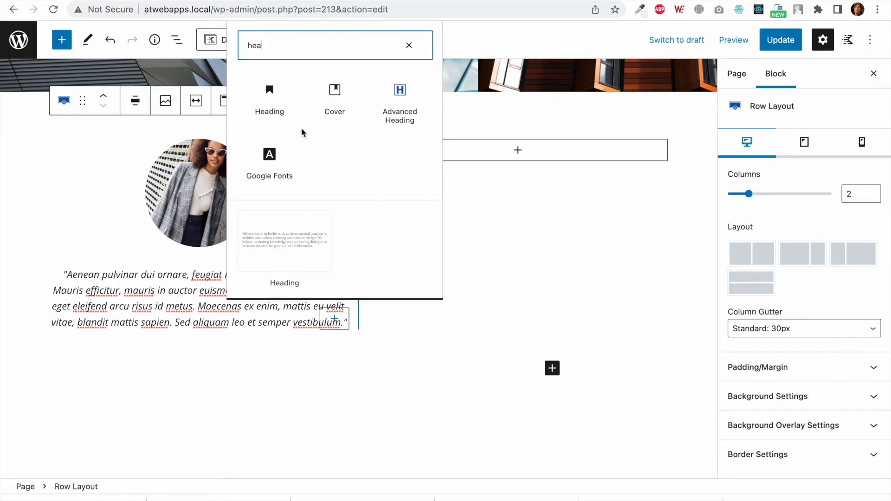
click(271, 102)
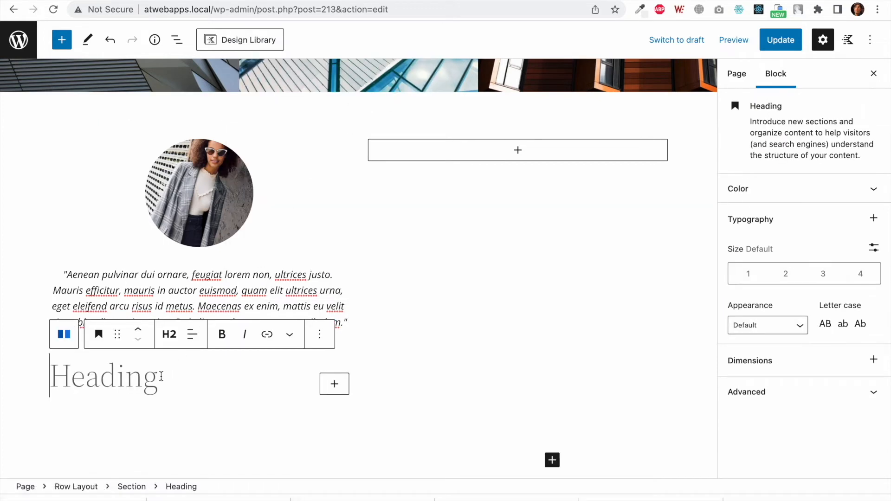
text(Bertie Norton Designer)
Step: Transform the name and job title heading into a center-aligned Advanced Heading at level H5
triple_click(173, 349)
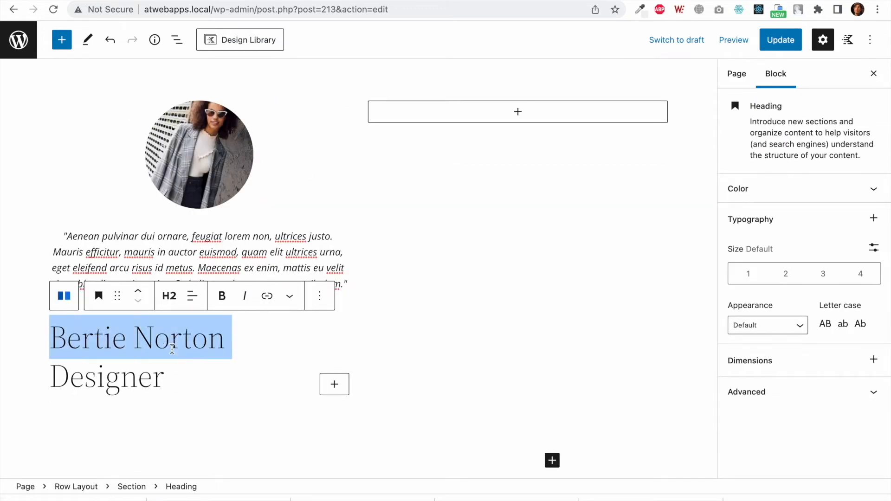
click(99, 295)
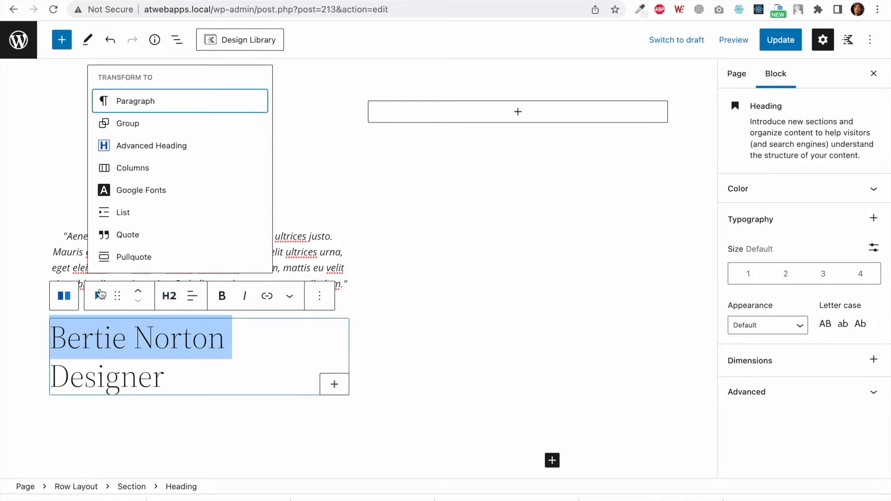
click(173, 148)
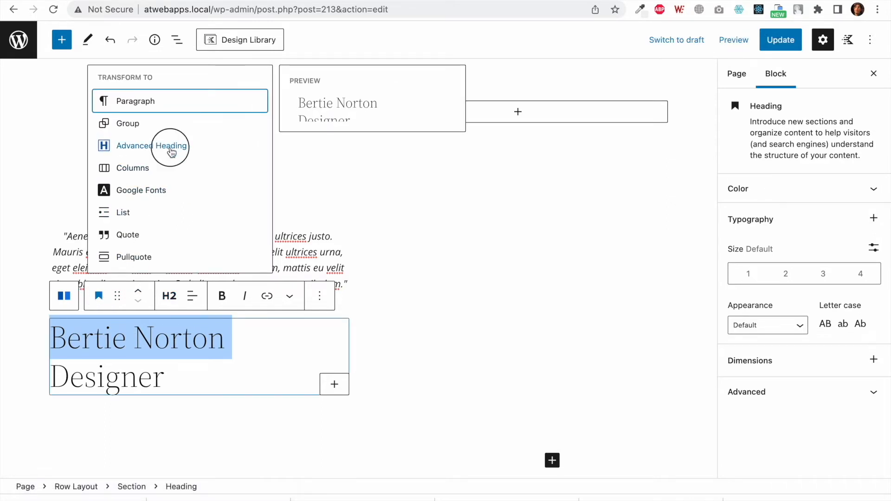
click(170, 295)
click(197, 205)
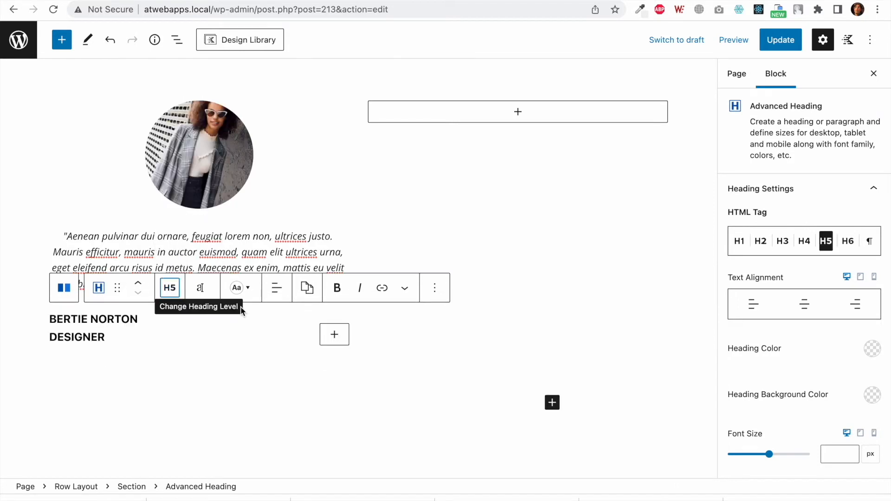
click(281, 291)
click(295, 345)
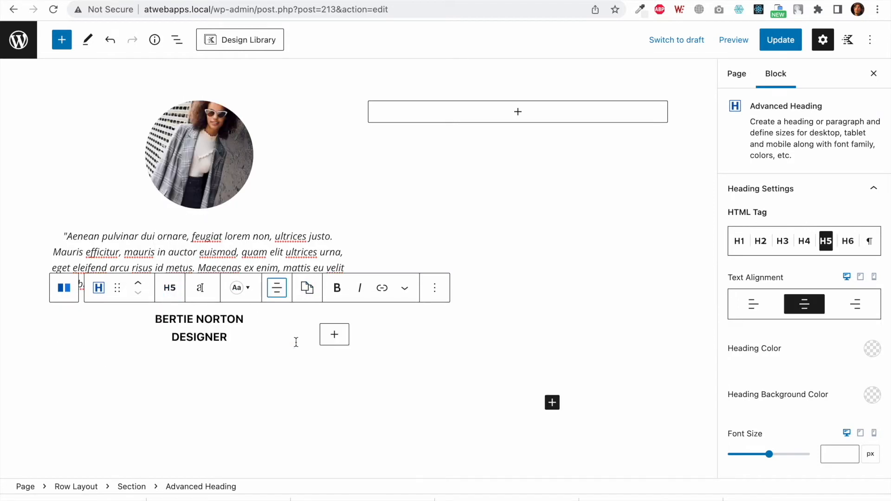
Step: Try toggling bold formatting on the heading's Designer line and on its name line
double_click(217, 336)
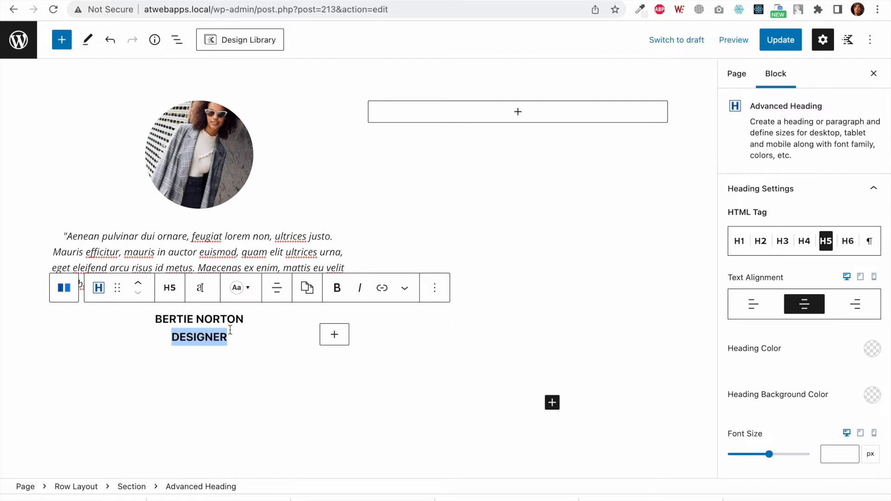
click(340, 292)
click(236, 342)
double_click(214, 335)
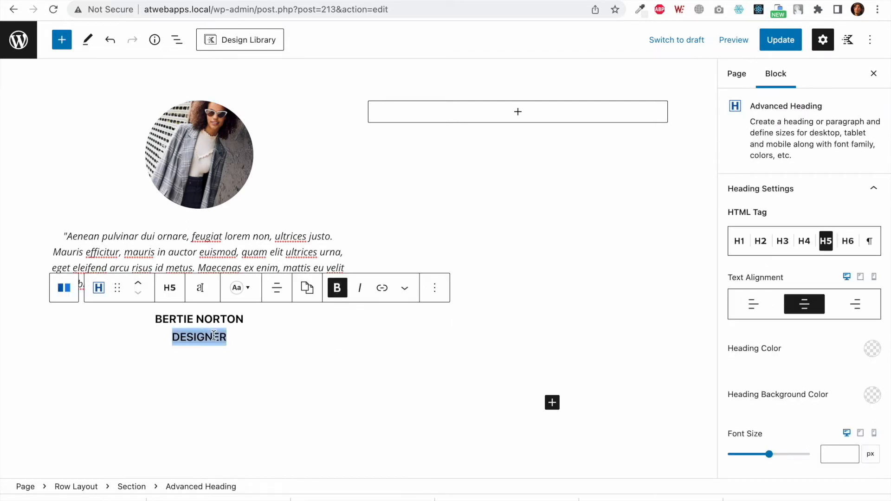
click(337, 289)
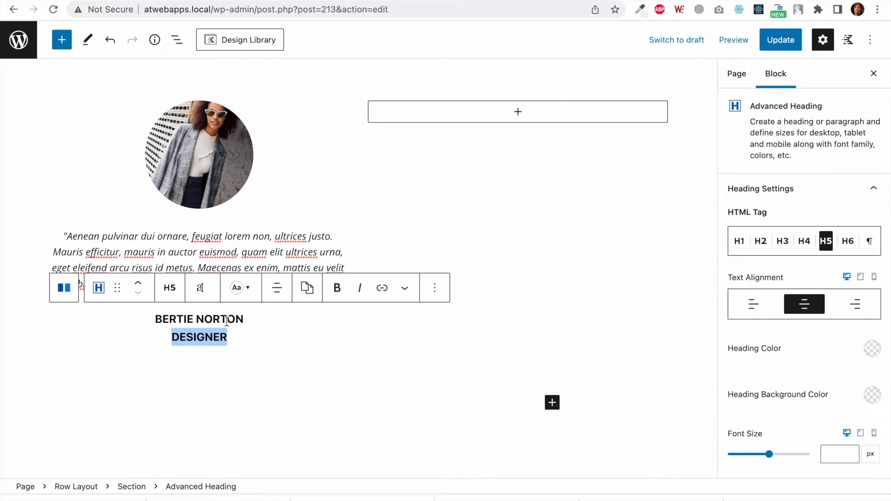
triple_click(230, 321)
click(339, 289)
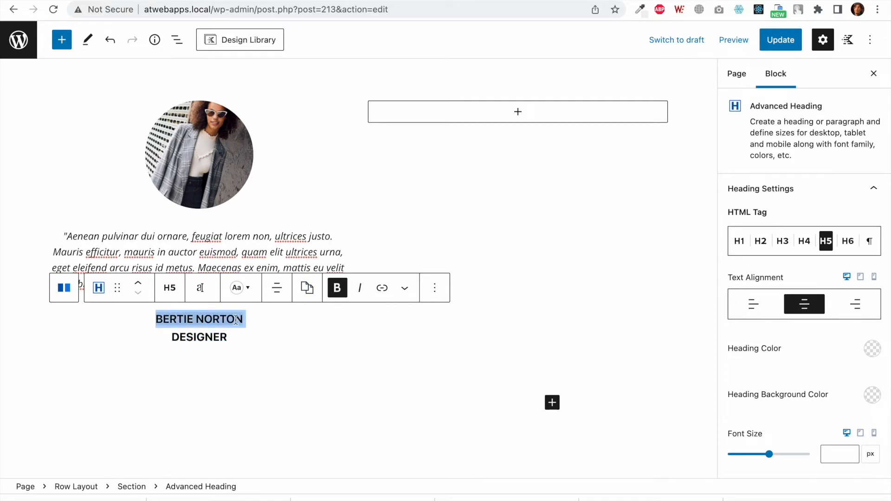
click(335, 285)
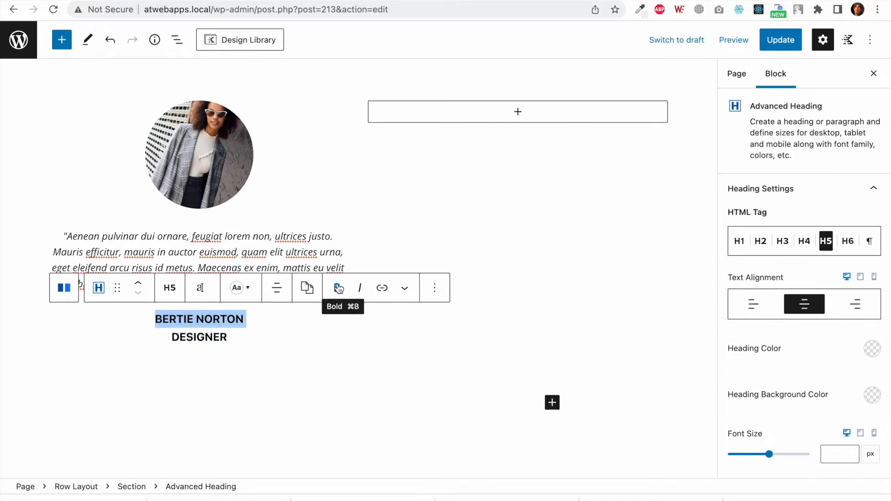
Step: Delete the Designer line from the heading, leaving only the woman's name
double_click(217, 336)
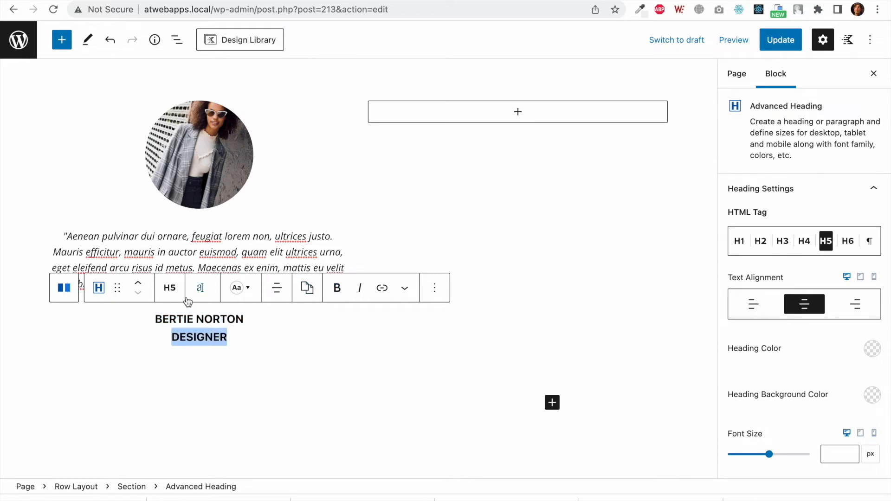
scroll(775, 356, down, 1)
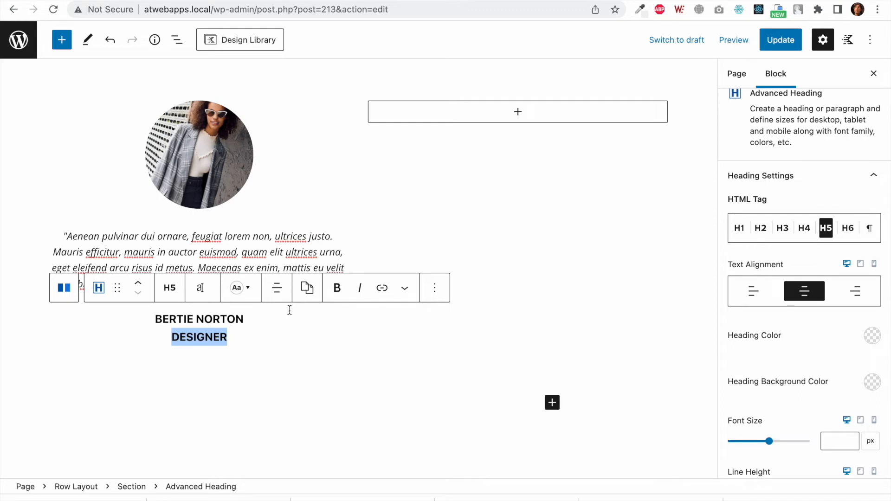
key(BackSpace)
key(BackSpace)
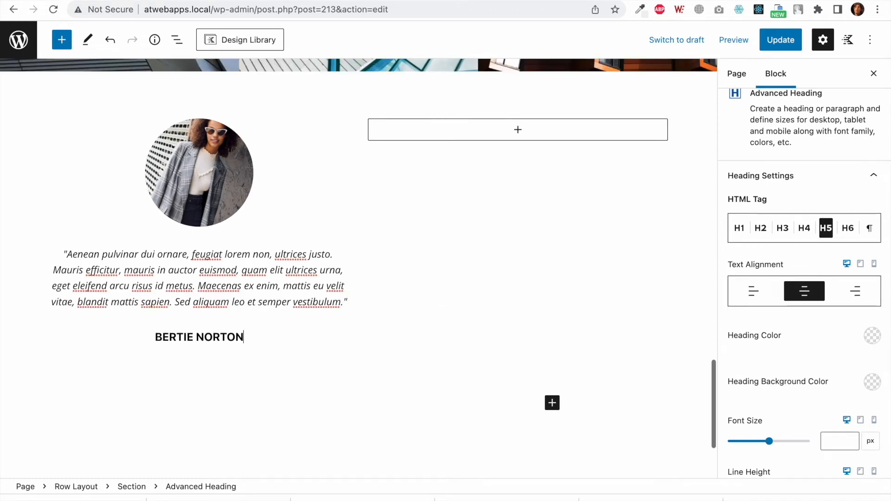
Step: Insert an empty Paragraph block below the name heading in the first column
click(336, 348)
click(342, 338)
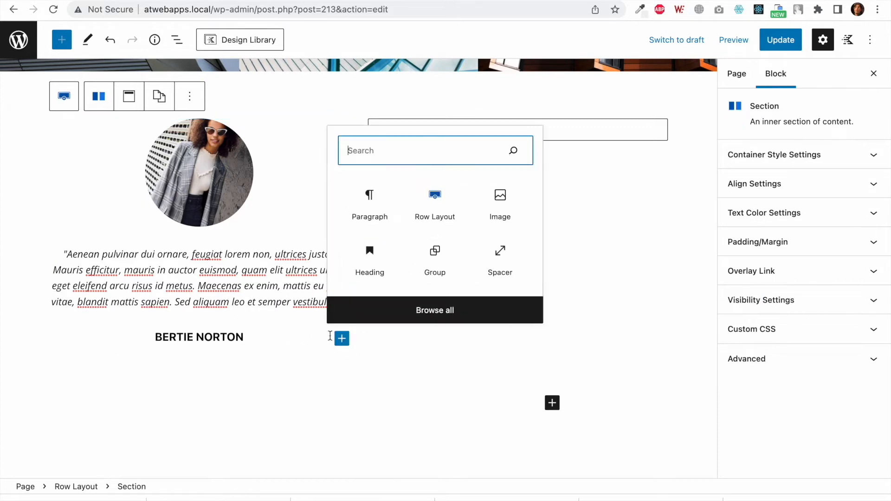
click(378, 218)
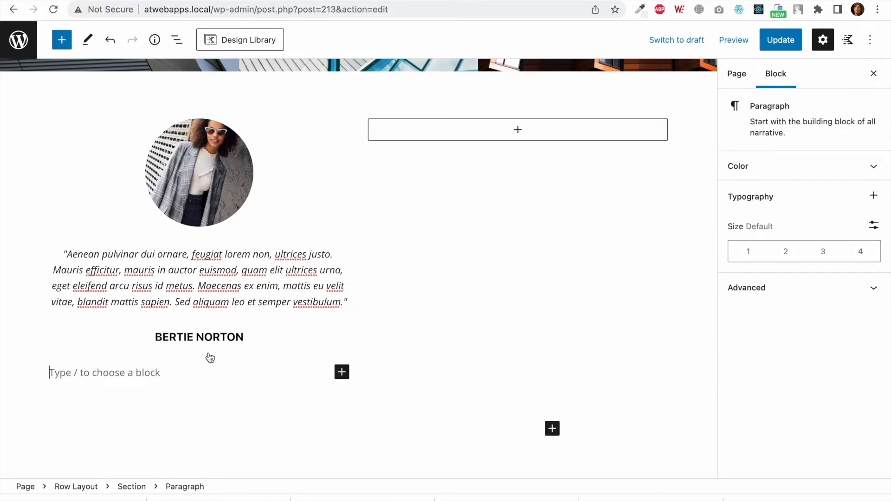
Step: Enter DESIGNER in the empty paragraph below the name heading and center-align its text
text(DESIGNER)
triple_click(114, 371)
click(170, 342)
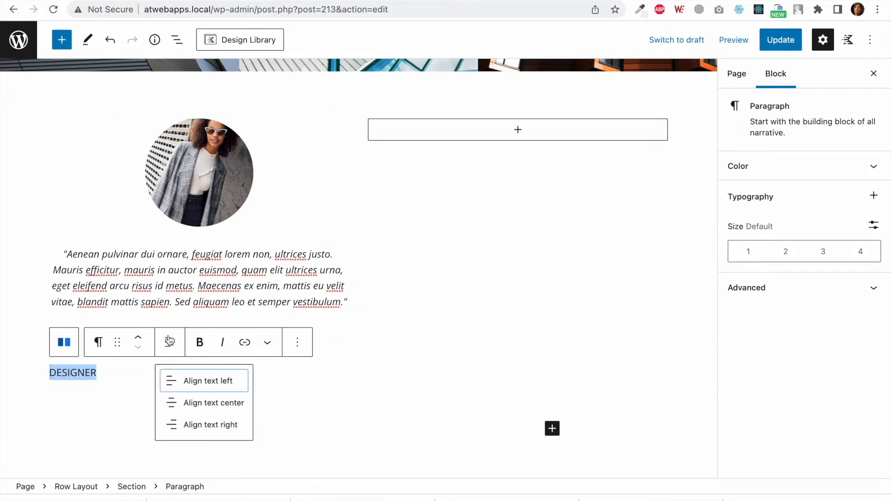
click(197, 404)
click(254, 389)
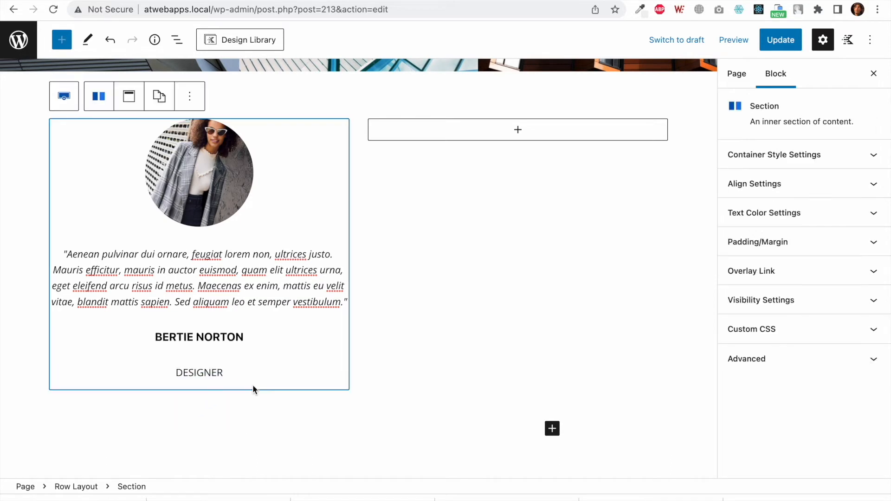
Step: Set the name heading's bottom margin to 0 px
click(229, 339)
scroll(762, 385, down, 5)
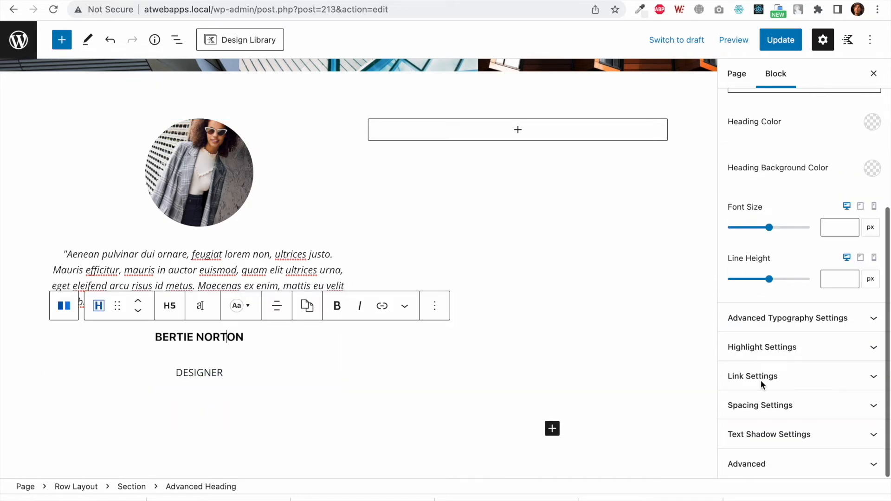
click(787, 418)
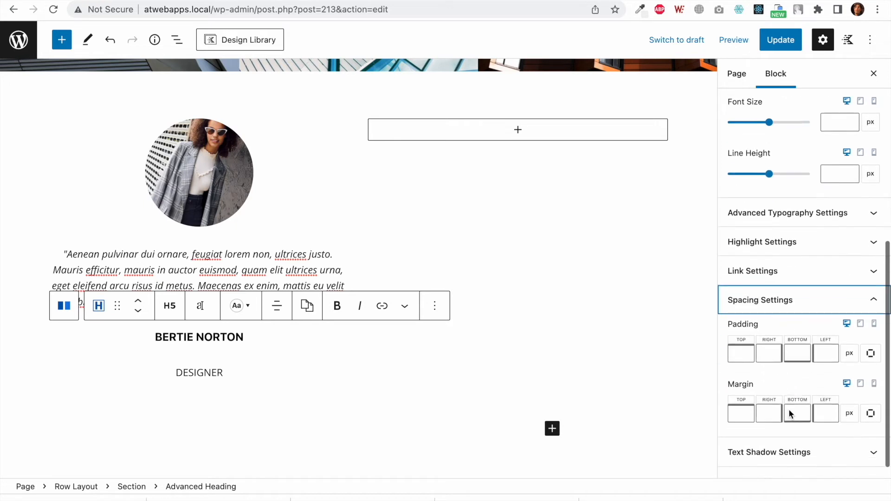
click(772, 406)
click(797, 406)
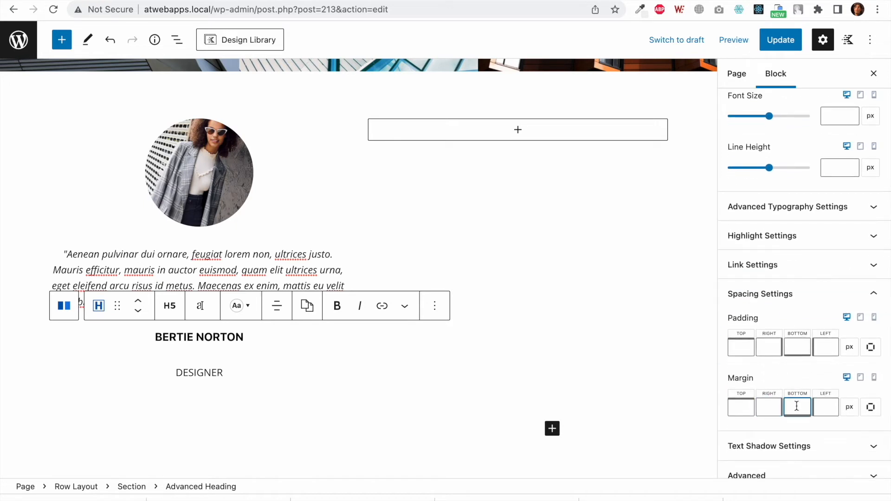
text(0)
Step: Set the line height of the DESIGNER paragraph to 0
click(195, 364)
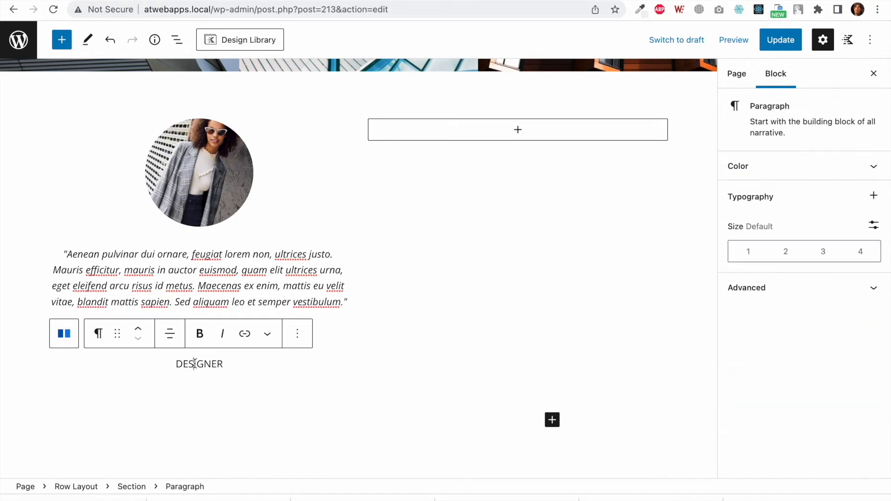
click(876, 197)
click(807, 285)
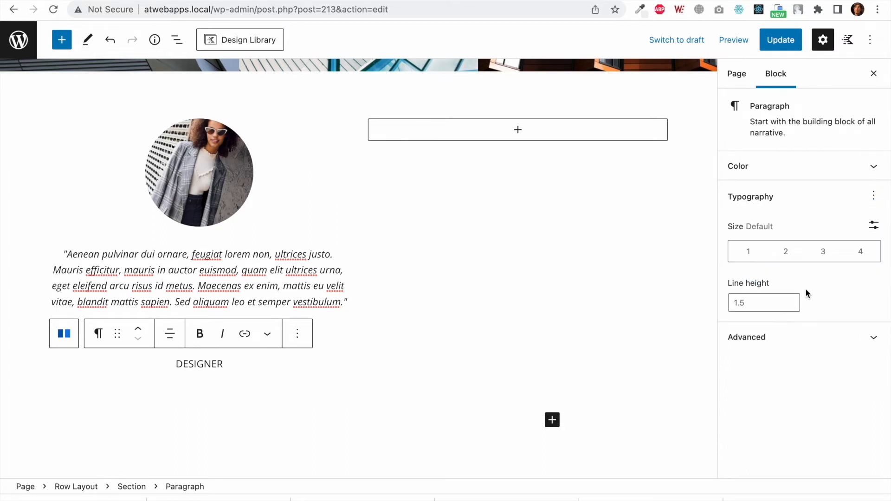
click(762, 302)
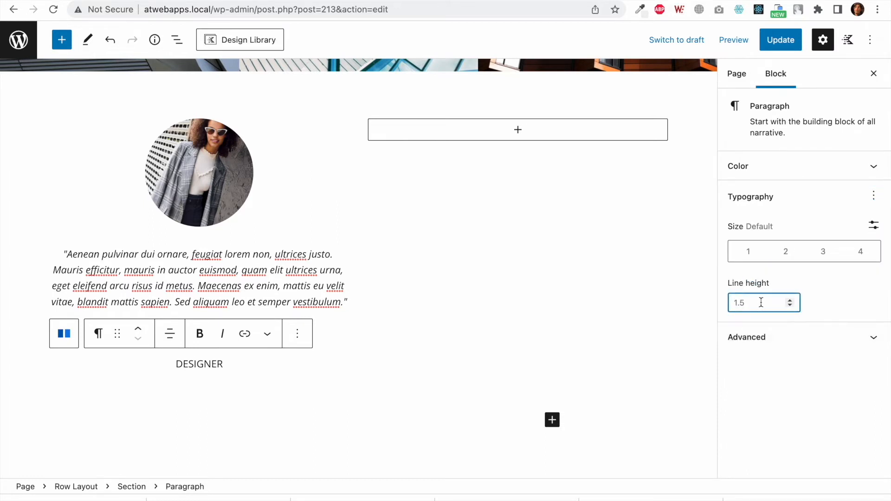
text(0)
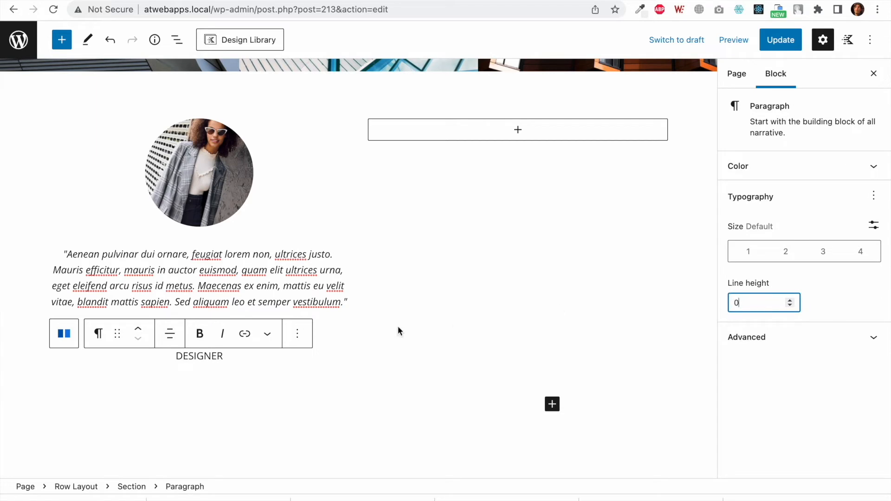
click(293, 372)
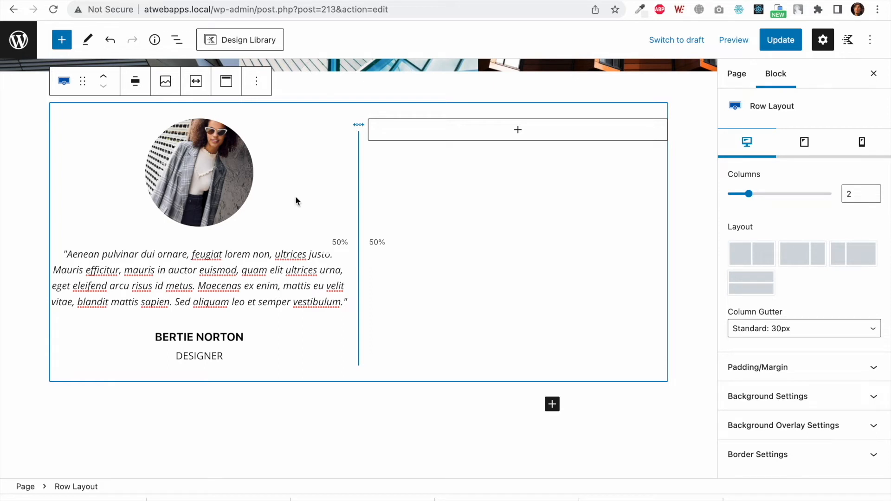
Step: Move the name heading and the DESIGNER paragraph into the group containing the first column's photo and quote
click(277, 171)
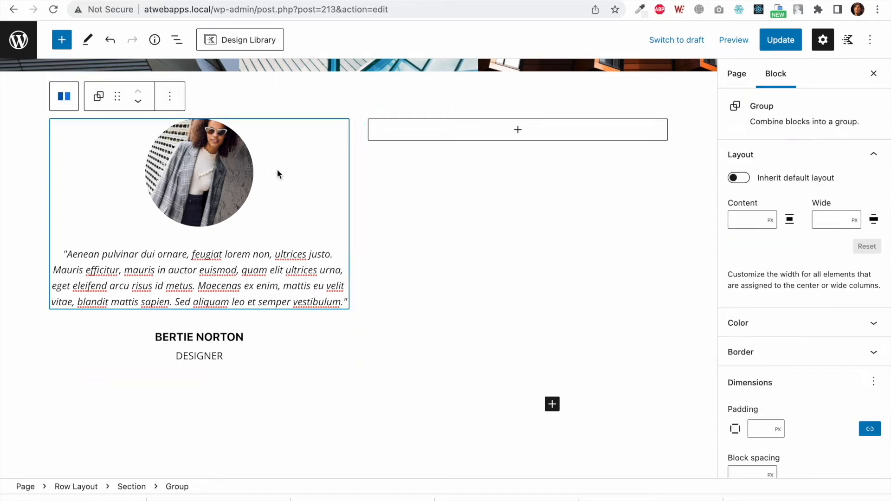
click(211, 337)
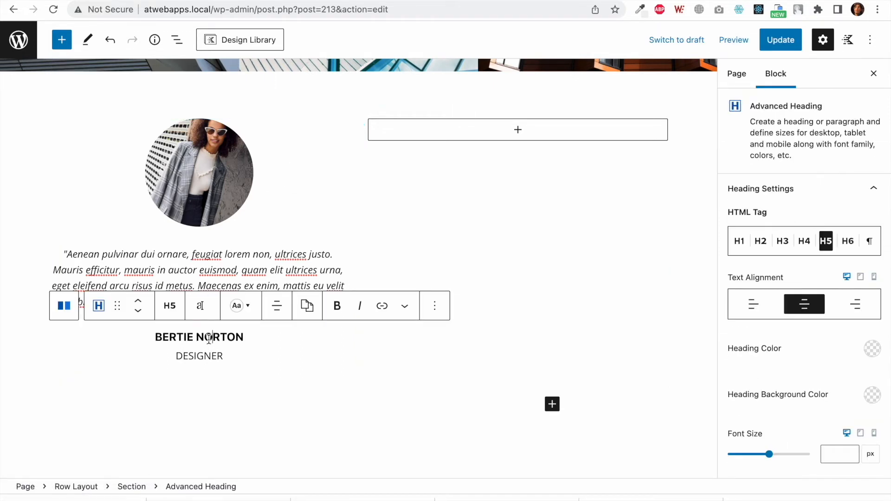
mouse_move(122, 305)
mouse_down()
mouse_move(129, 294)
mouse_move(130, 308)
mouse_up()
scroll(163, 348, down, 2)
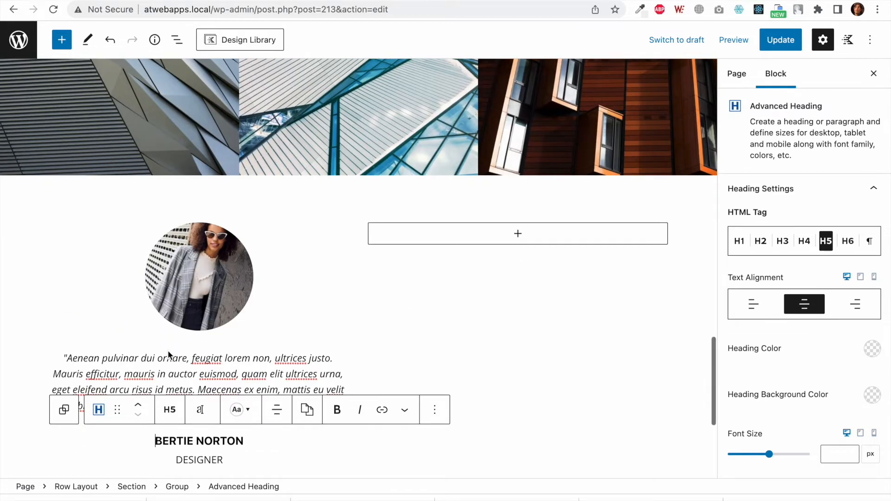
click(204, 384)
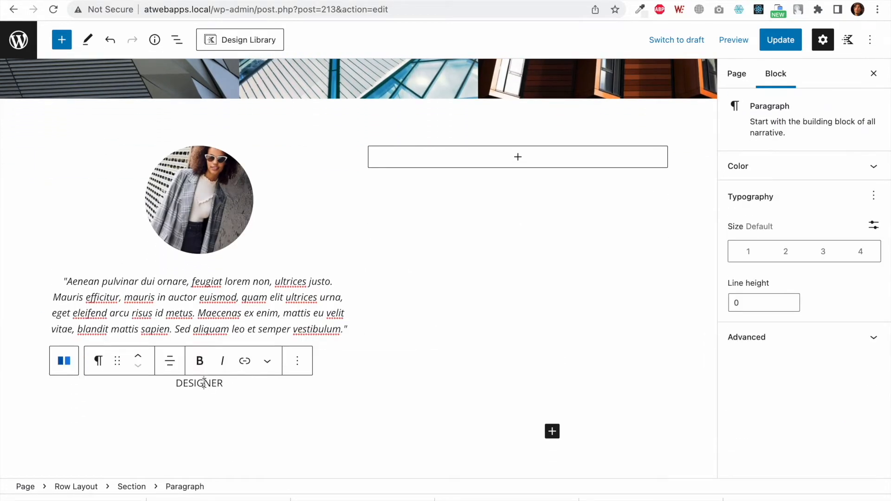
drag(117, 361, 129, 374)
scroll(174, 409, down, 3)
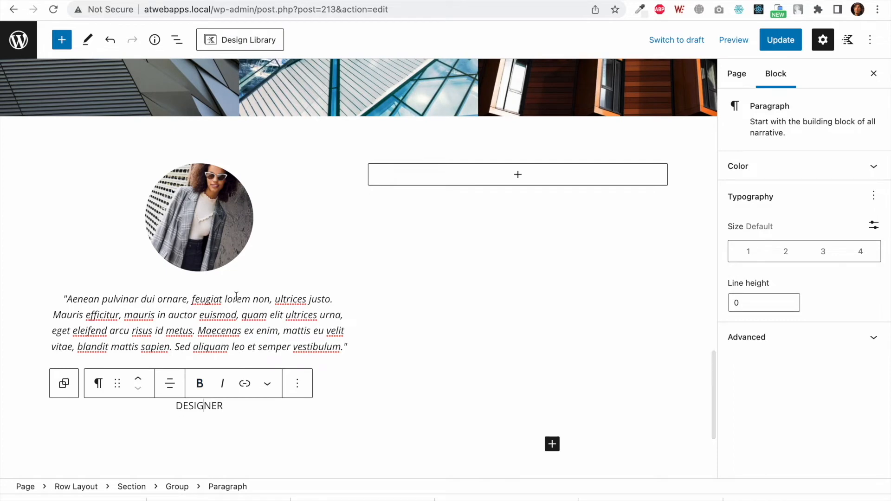
Step: Duplicate the complete testimonial group in the first column
click(177, 487)
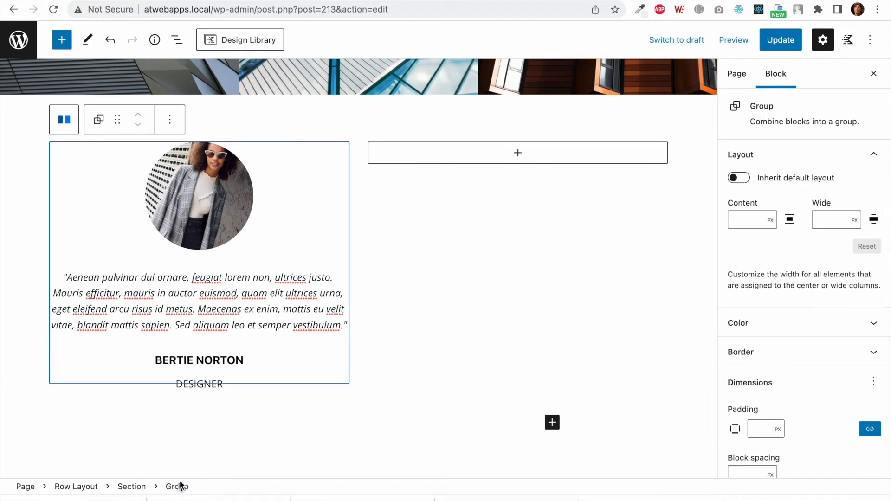
click(170, 120)
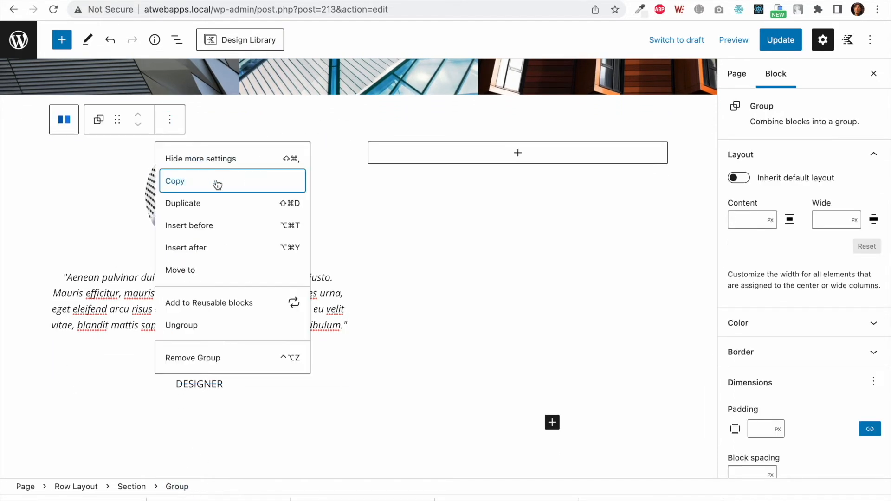
click(221, 203)
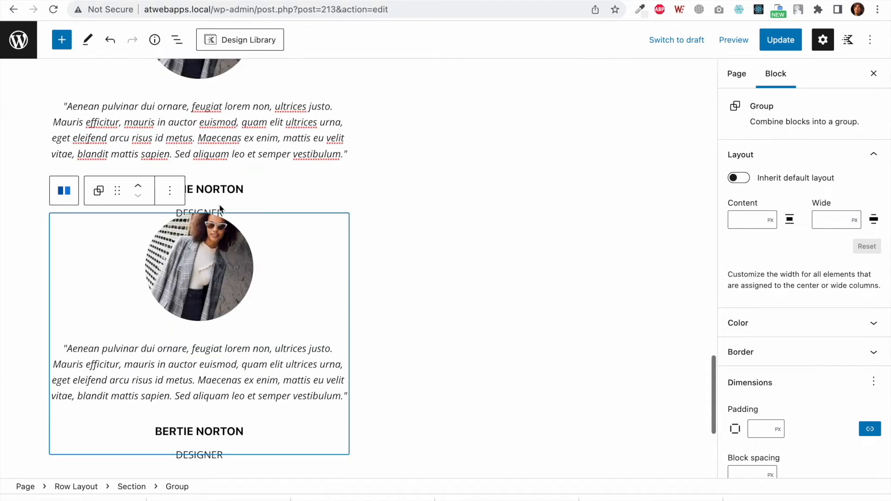
scroll(216, 309, up, 4)
drag(118, 329, 520, 132)
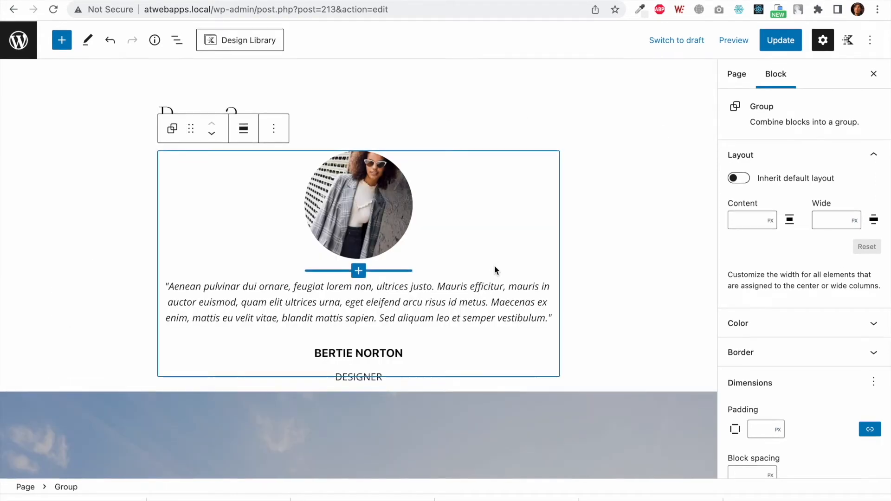
key(ctrl+z)
scroll(495, 271, up, 5)
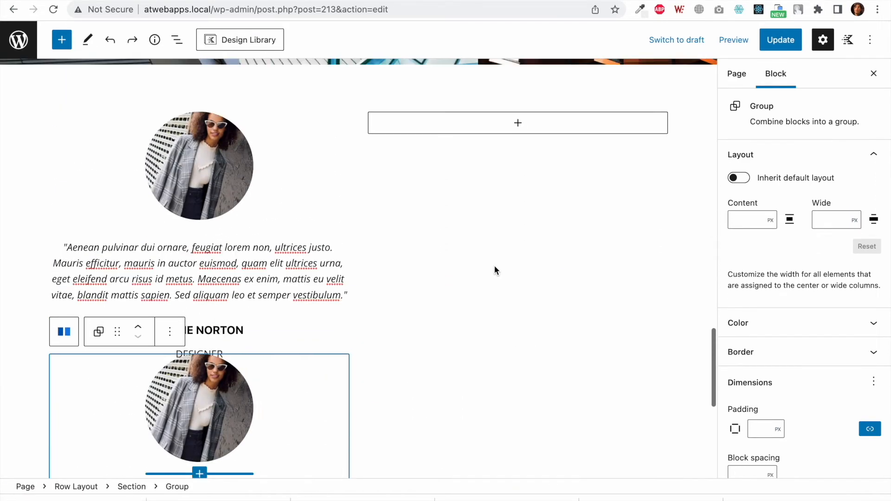
Step: Move the duplicated testimonial group into the empty second column of the row
drag(114, 364, 492, 377)
scroll(530, 332, down, 2)
click(529, 195)
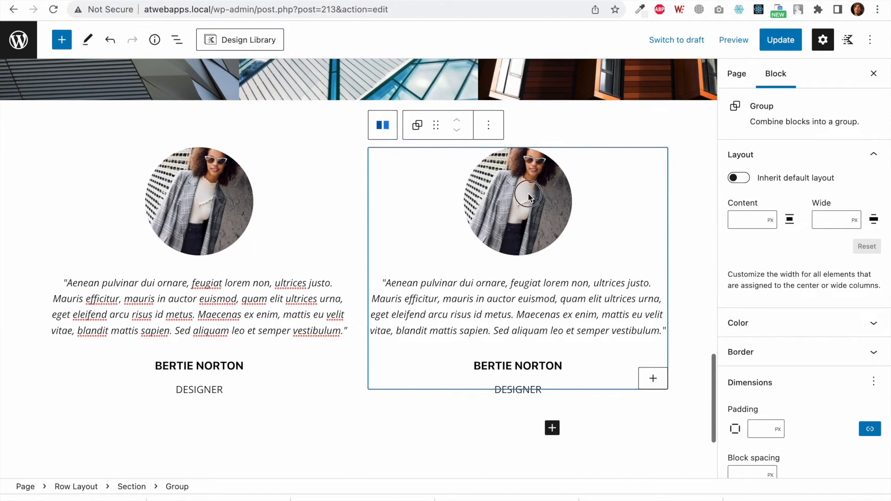
Step: Replace the photo in the second column's testimonial with client2.jpeg from the media library
click(529, 194)
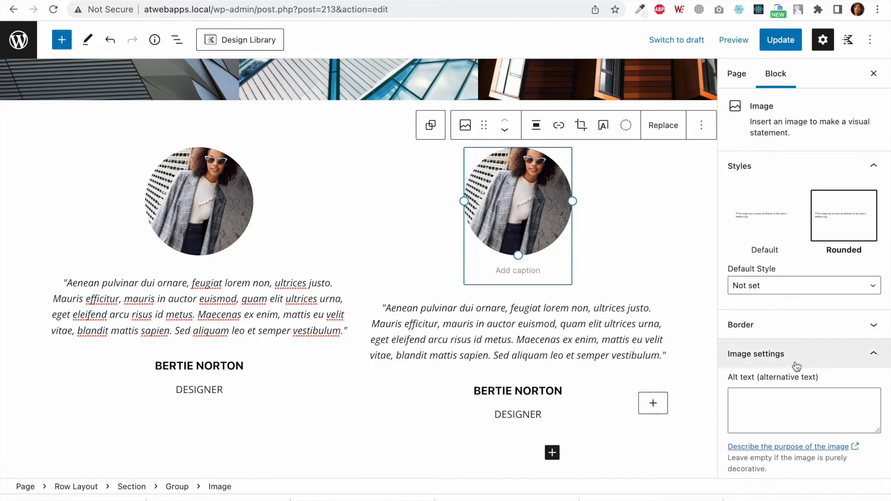
scroll(796, 366, down, 4)
click(668, 132)
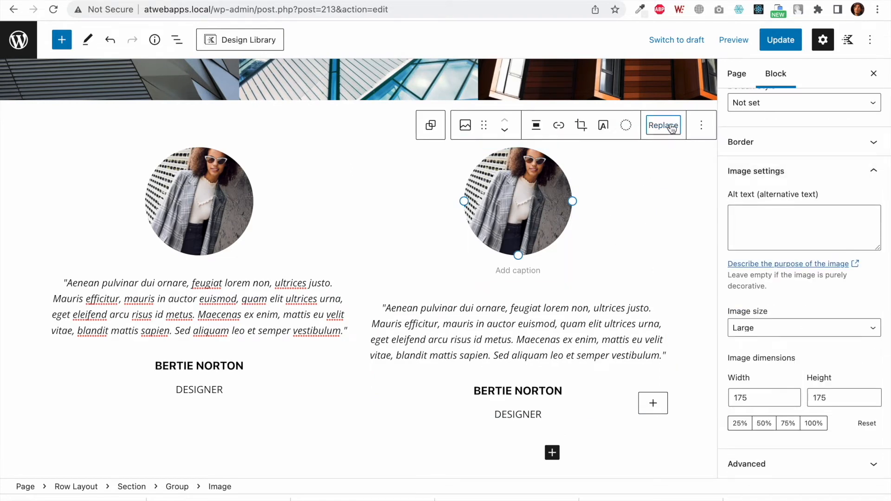
click(700, 174)
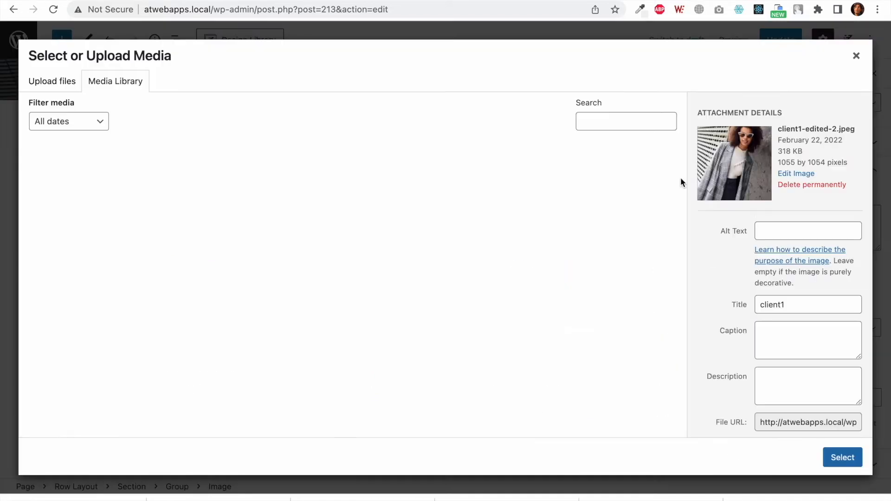
click(272, 351)
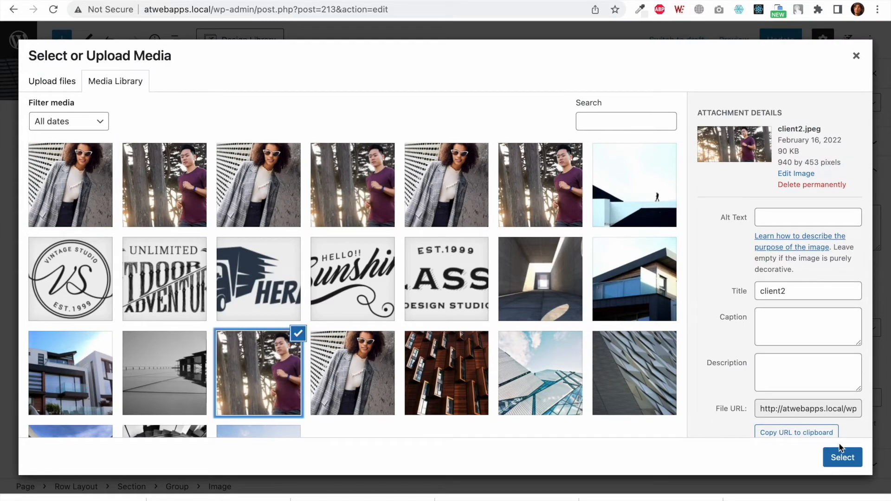
click(843, 457)
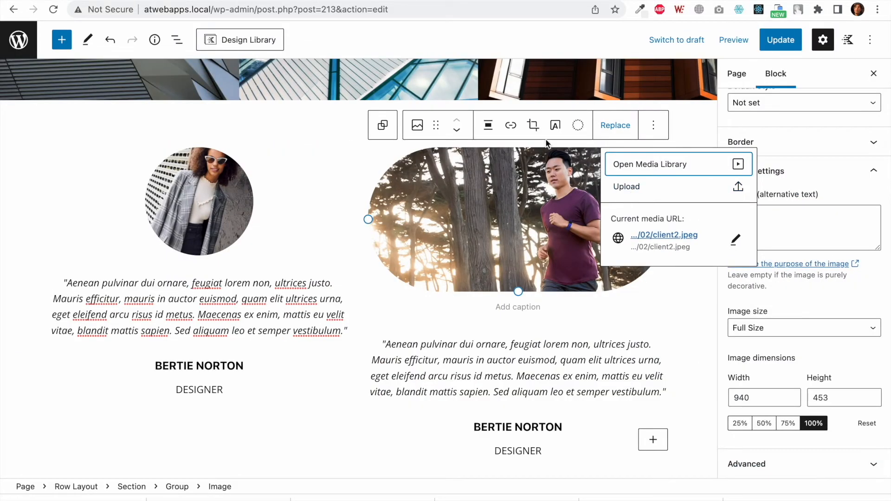
Step: Start cropping the second column's photo and choose the Square aspect ratio
click(533, 125)
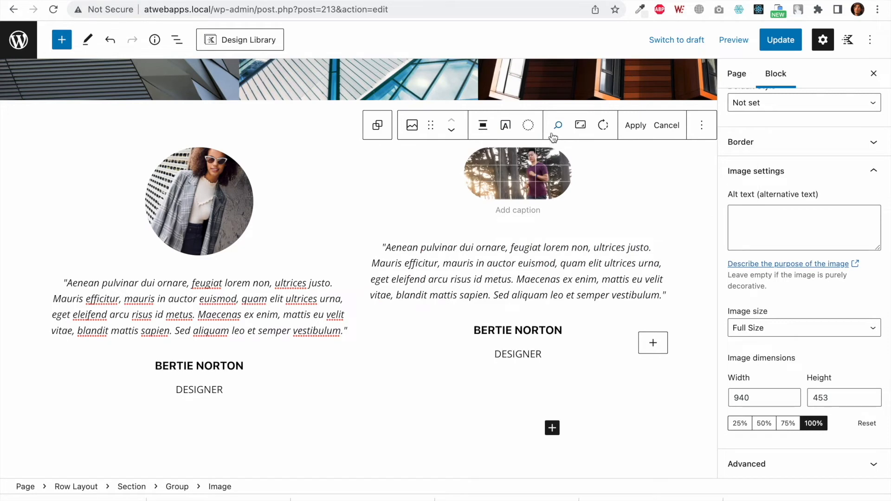
click(581, 126)
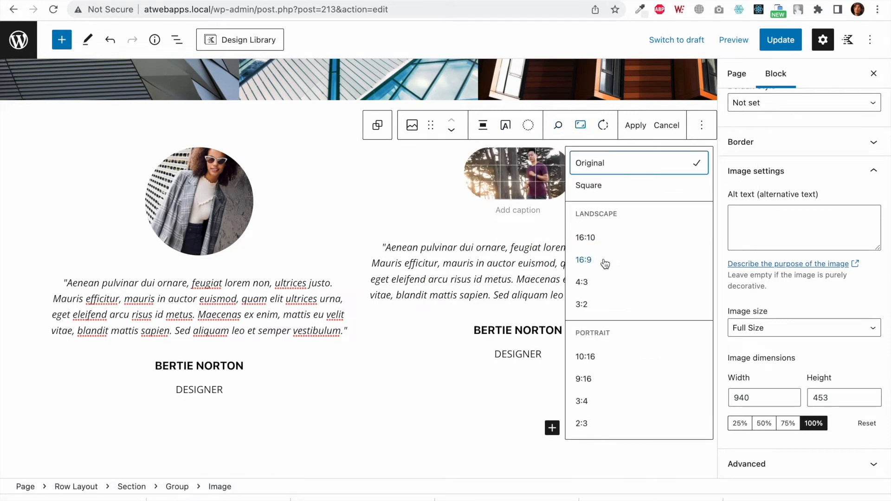
click(621, 195)
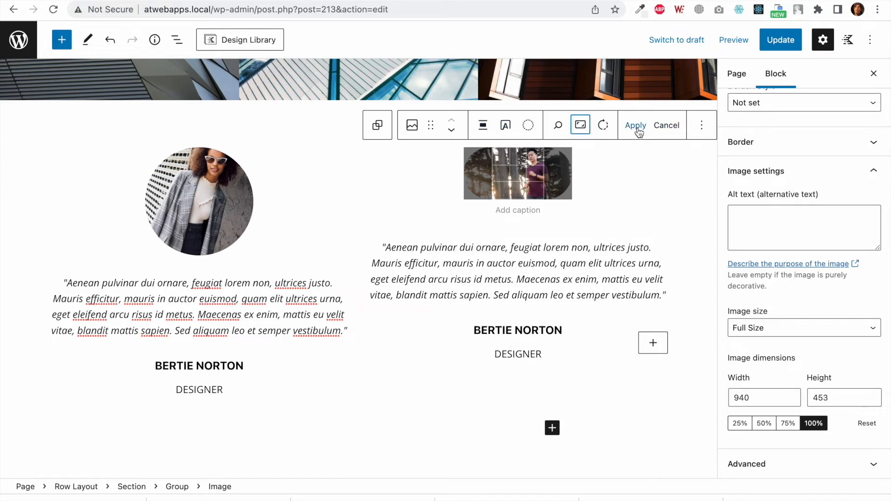
Step: Set the second column photo's width and height to 175 px each and apply the square crop
double_click(754, 400)
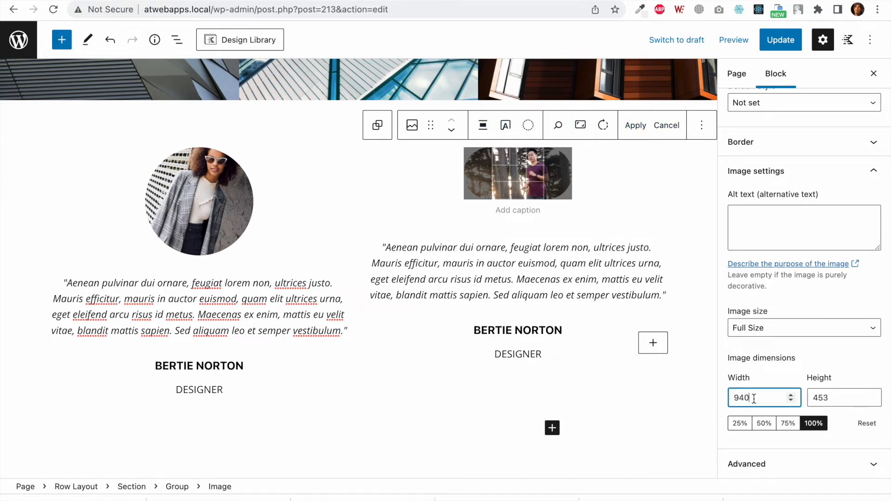
text(185)
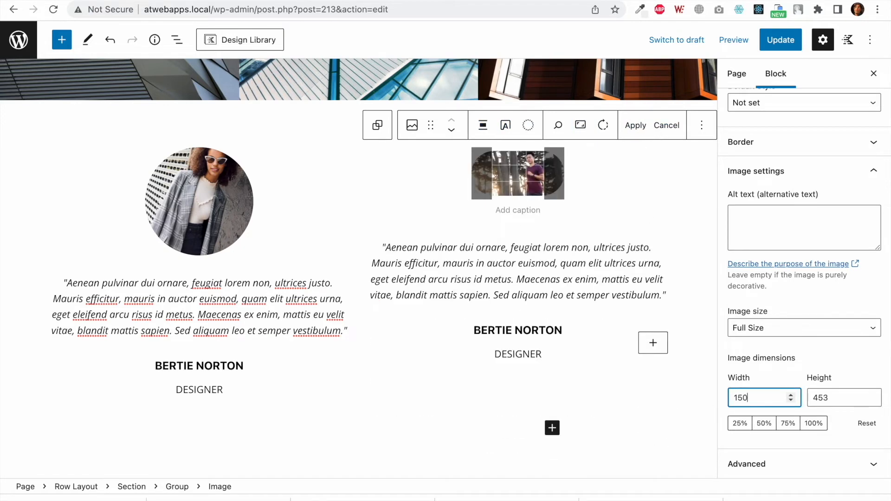
key(BackSpace)
key(BackSpace)
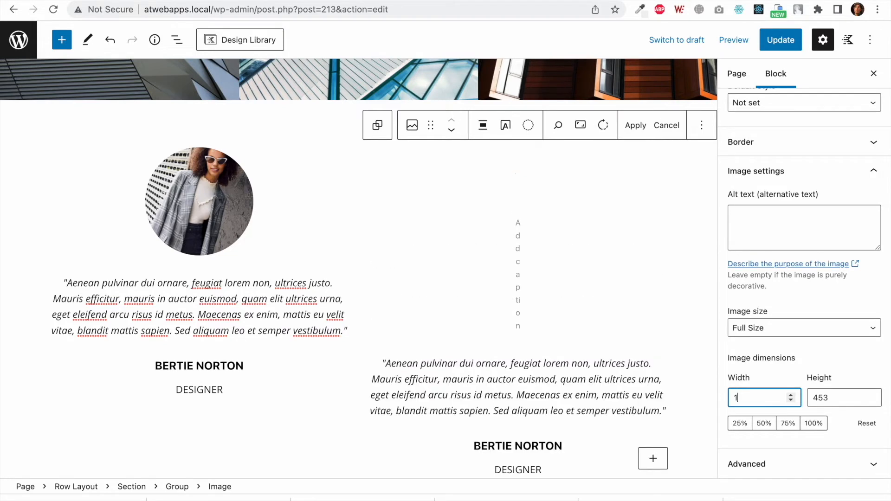
text(75)
double_click(815, 398)
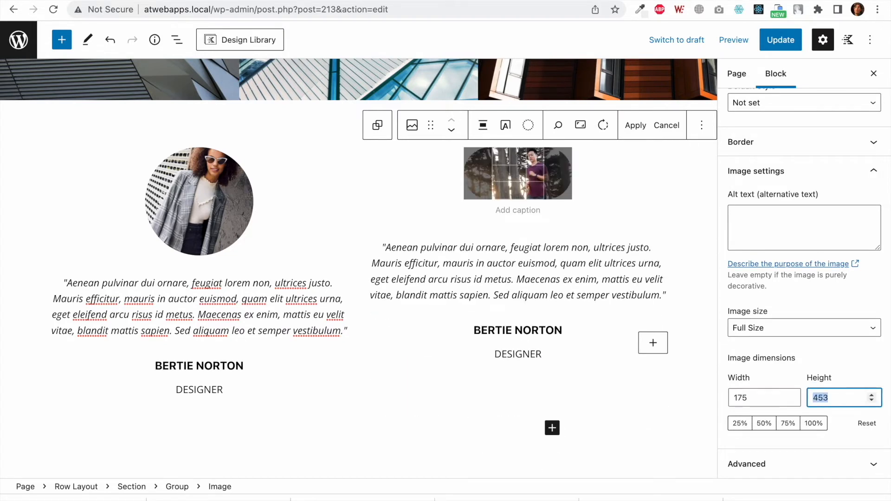
text(175)
click(635, 126)
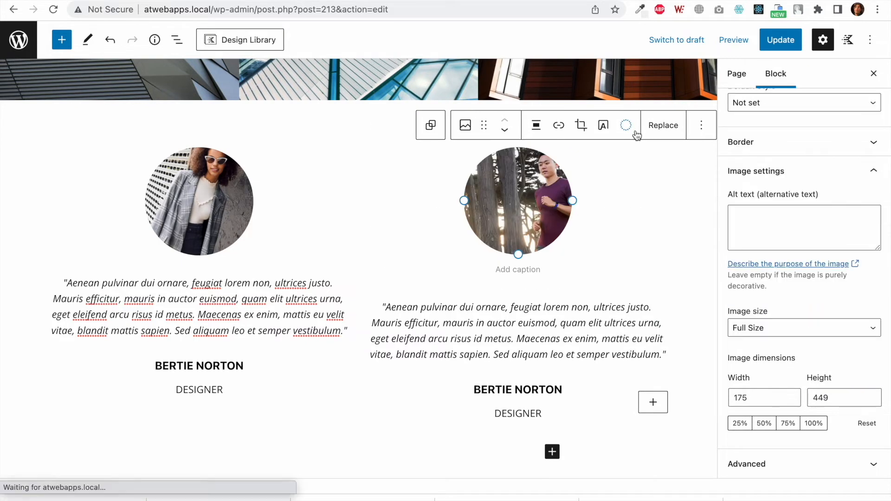
click(637, 197)
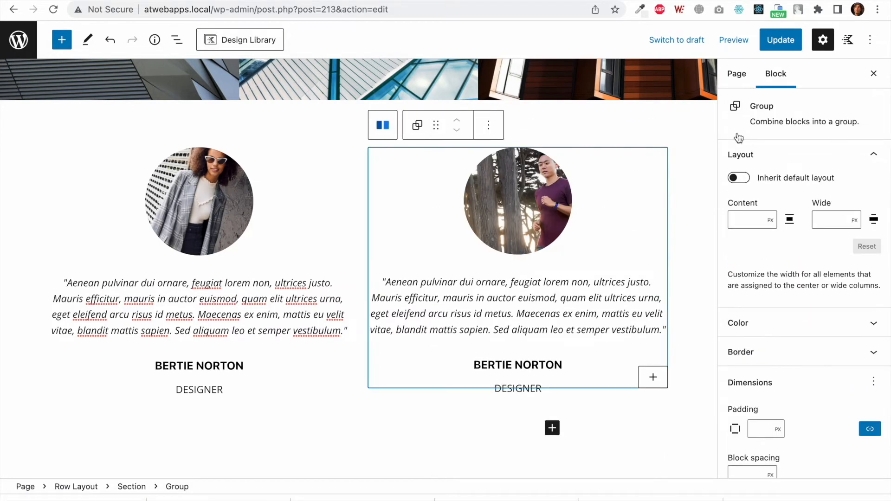
Step: Save the page and reload its live view to check the two testimonial columns
click(780, 40)
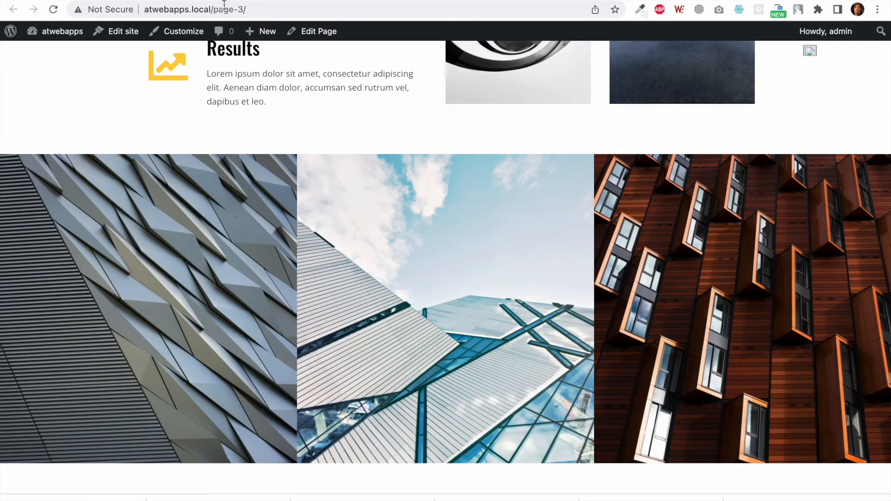
click(54, 9)
scroll(142, 215, down, 3)
scroll(142, 215, down, 2)
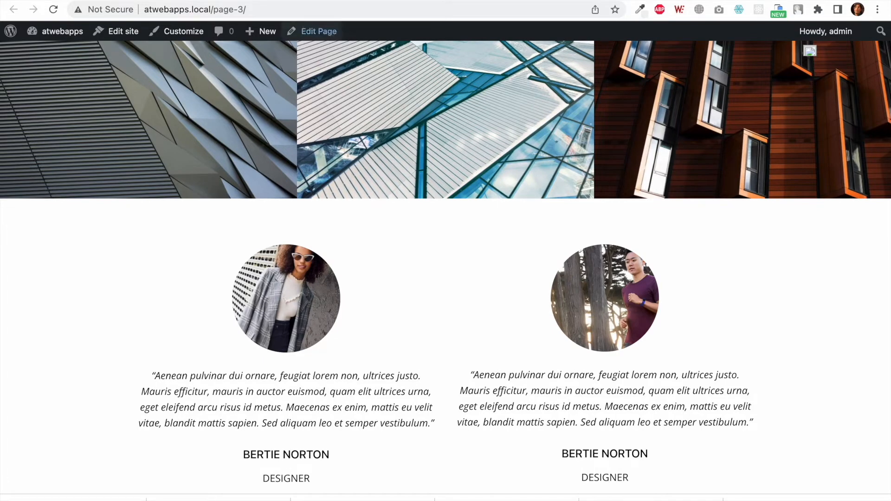
mouse_move(248, 6)
Step: Return to the page editor and set the line height of the first testimonial's name heading to 10 px
click(208, 23)
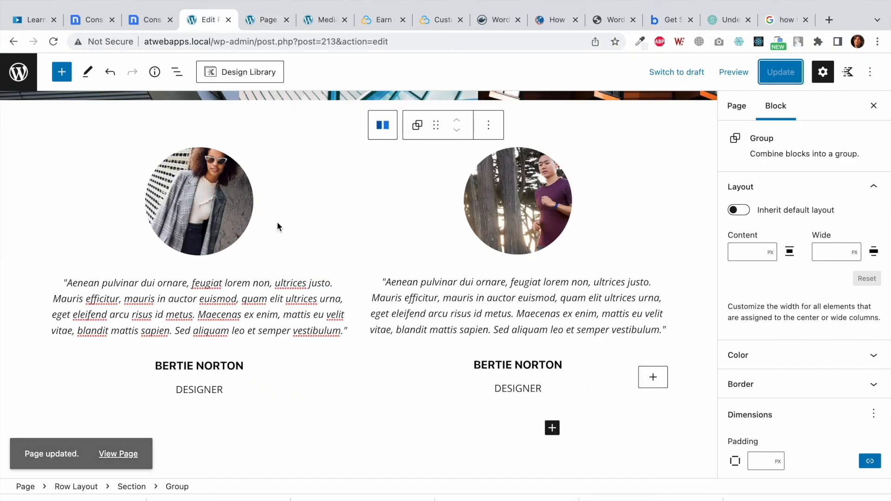
click(205, 365)
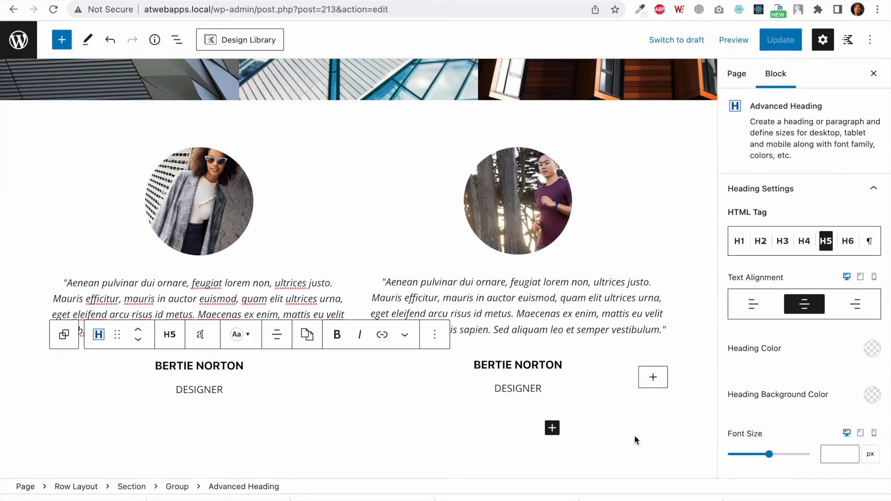
scroll(769, 402, down, 5)
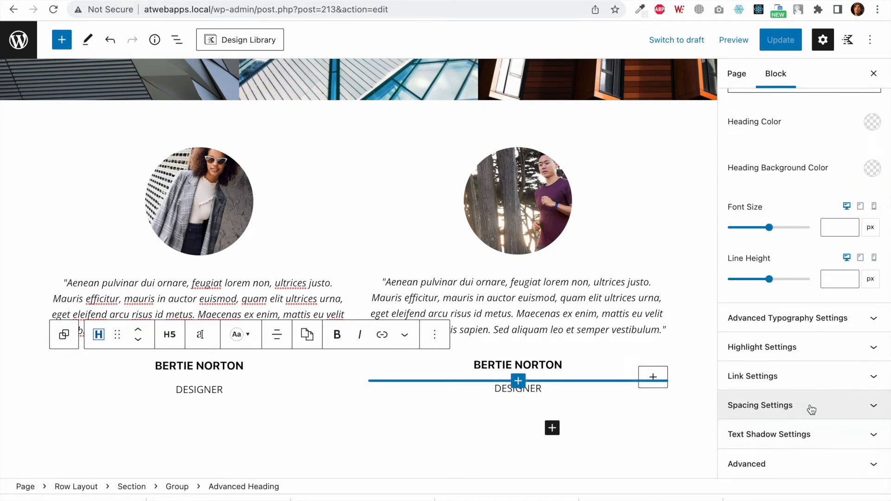
click(811, 410)
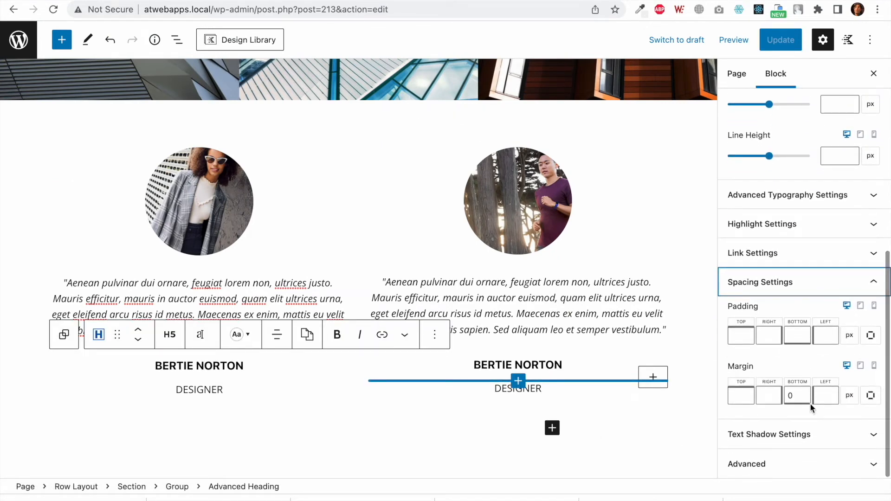
scroll(809, 403, up, 3)
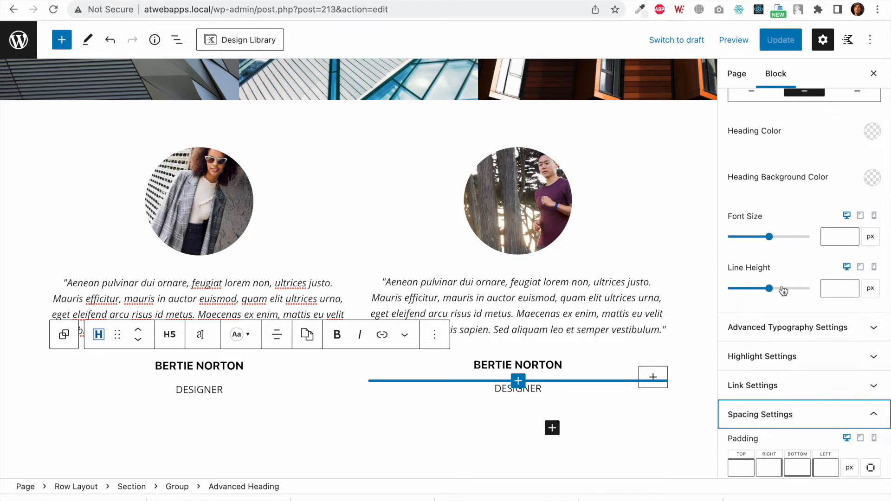
drag(770, 290, 730, 294)
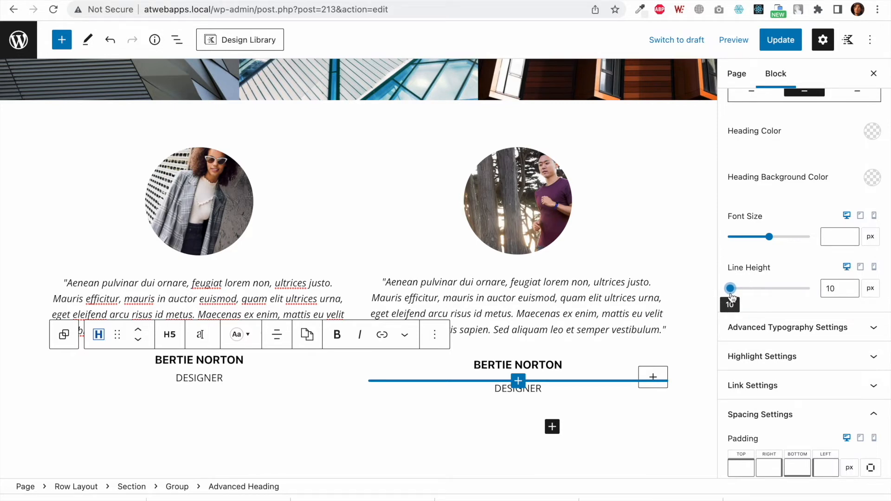
Step: Set the line height of the second testimonial's name heading to 10 px
click(540, 366)
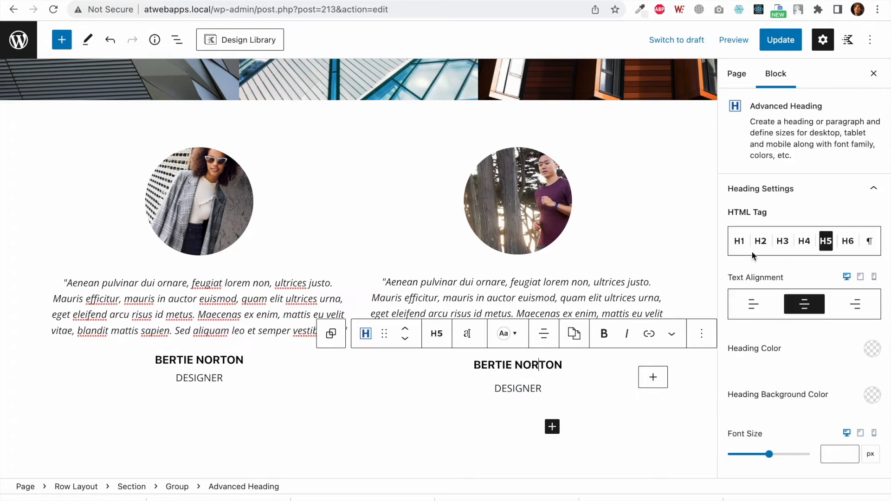
scroll(751, 250, down, 5)
click(841, 402)
text(10)
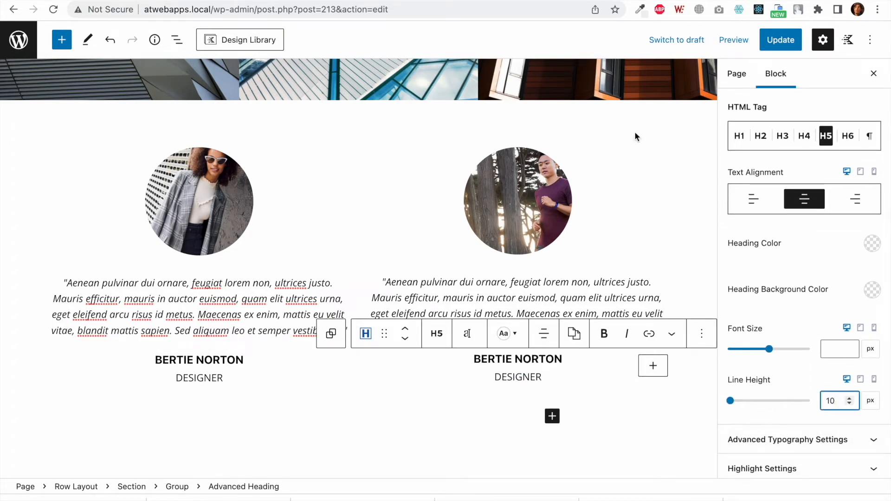
Step: Save the page and reload the live view to check the spacing between testimonial names and job titles
click(785, 40)
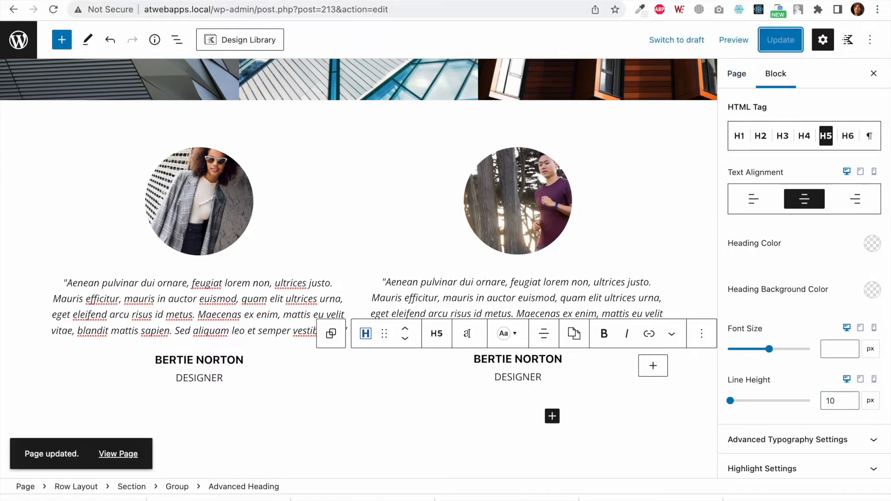
click(260, 0)
key(ctrl+r)
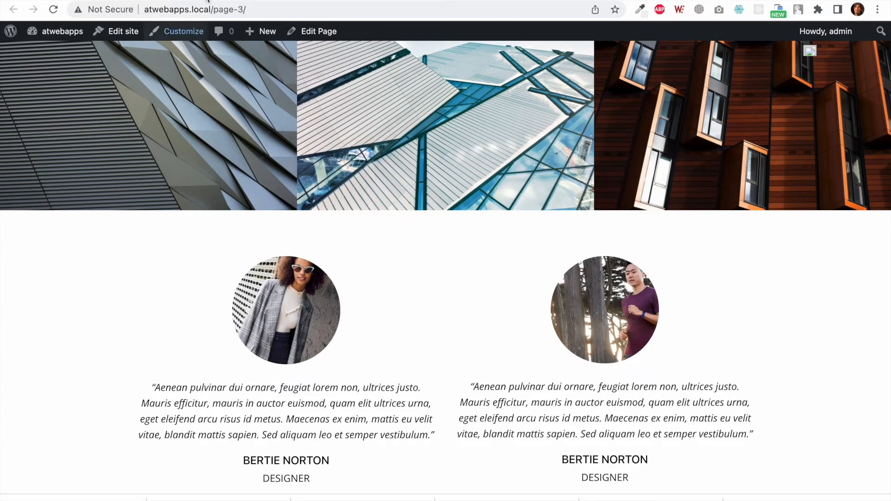
click(316, 31)
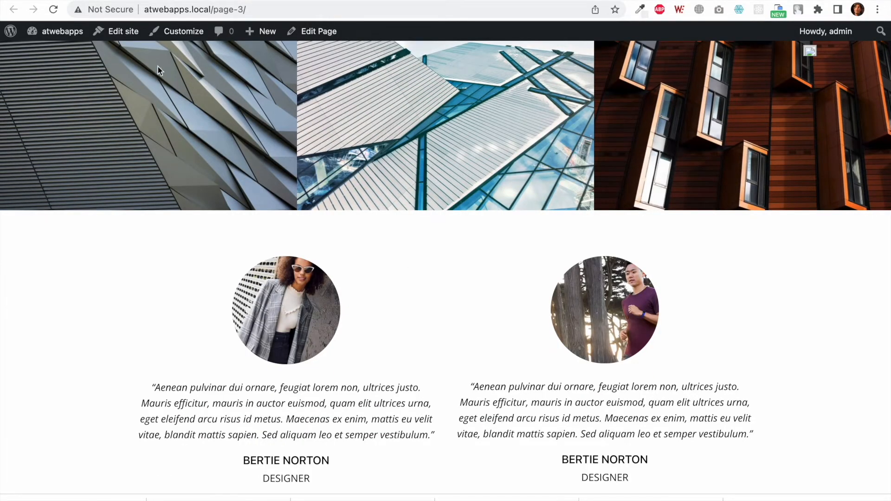
Step: Examine the section below the testimonials in the Nicepage template
click(151, 0)
scroll(354, 247, down, 6)
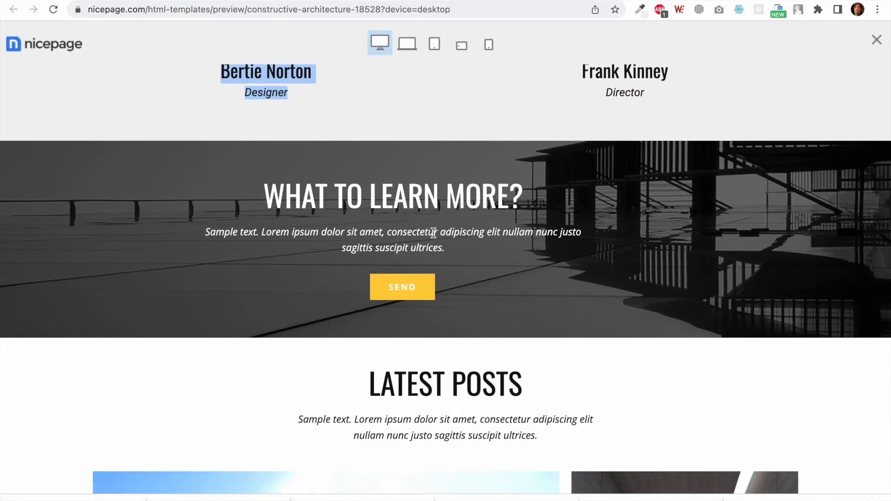
key(ctrl+Tab)
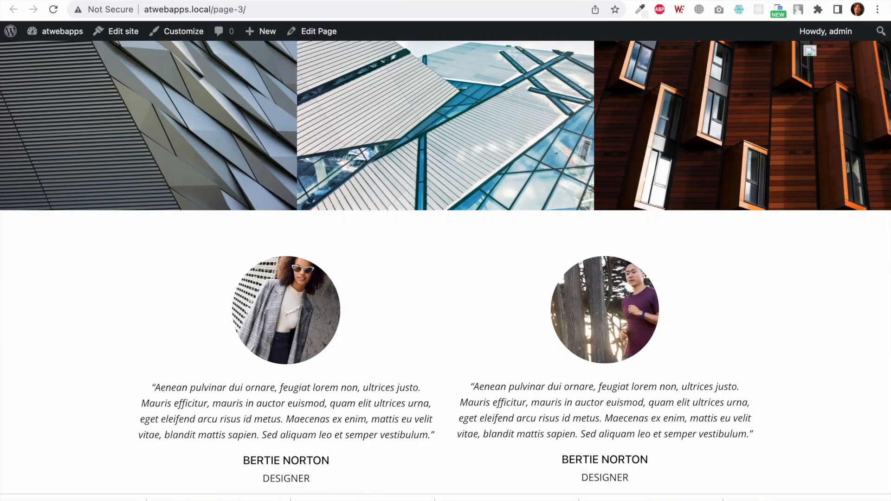
Step: Add a full-width, single-column Row Layout block below the testimonials in the page editor
click(214, 1)
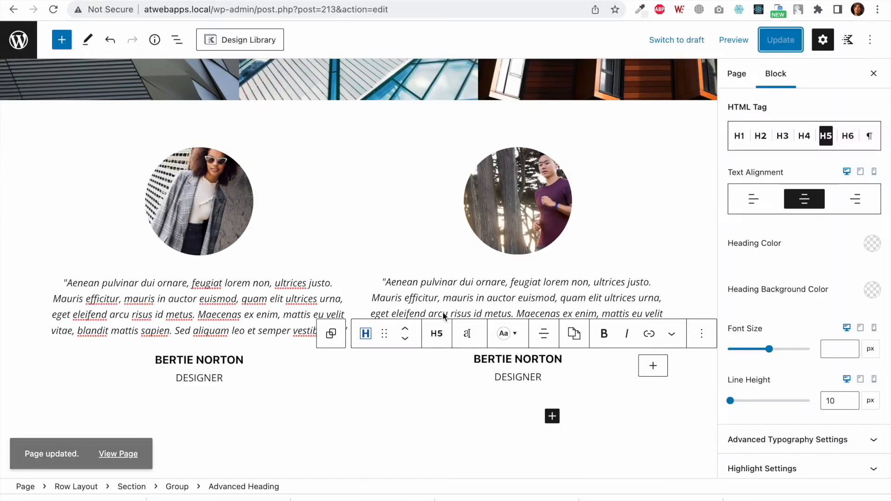
scroll(460, 344, down, 1)
click(552, 370)
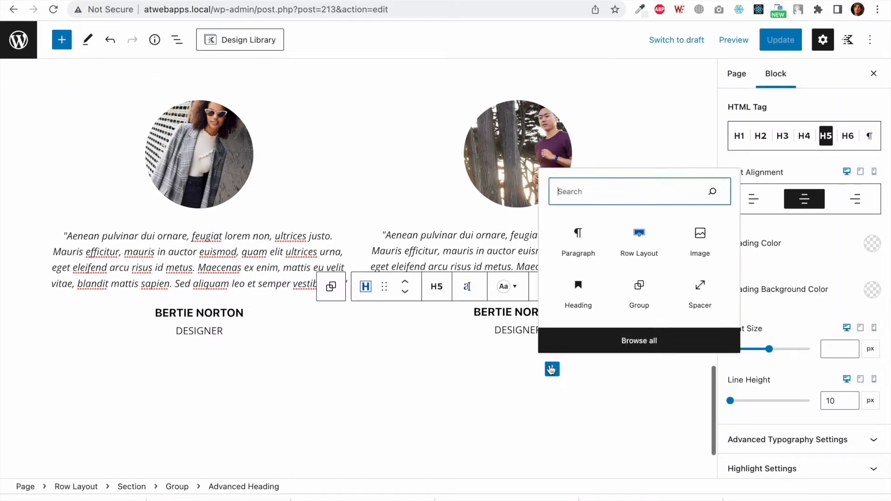
click(648, 240)
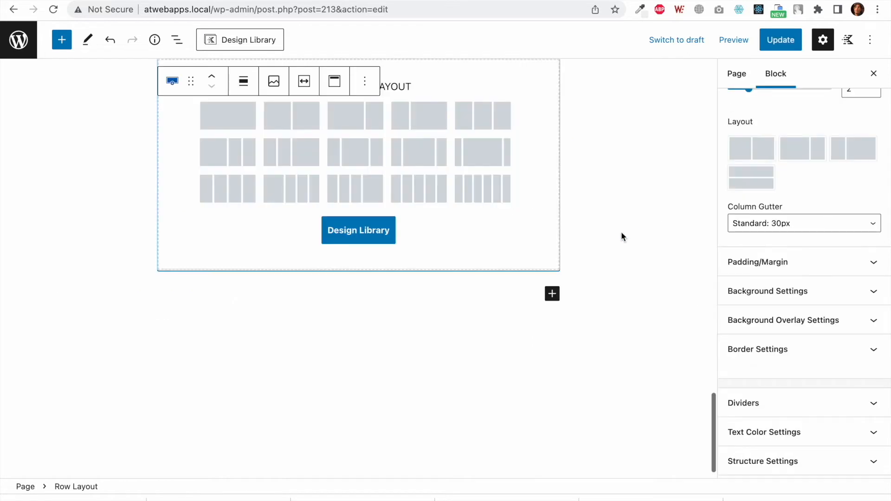
click(245, 88)
click(278, 164)
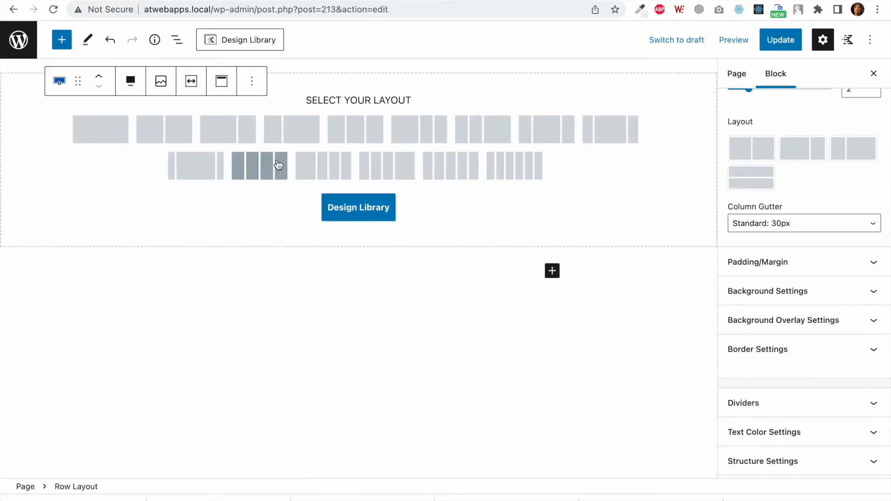
click(119, 139)
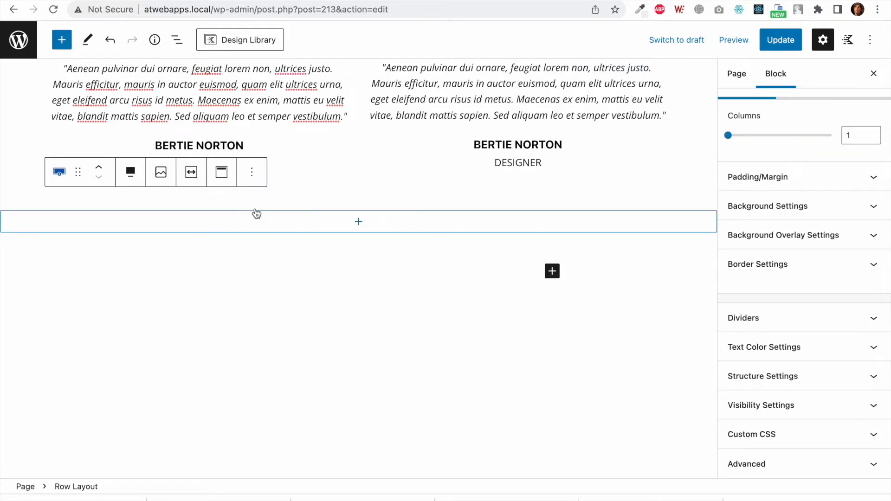
Step: Set learnmore-bg.jpeg from the media library as the new row's background image
click(162, 177)
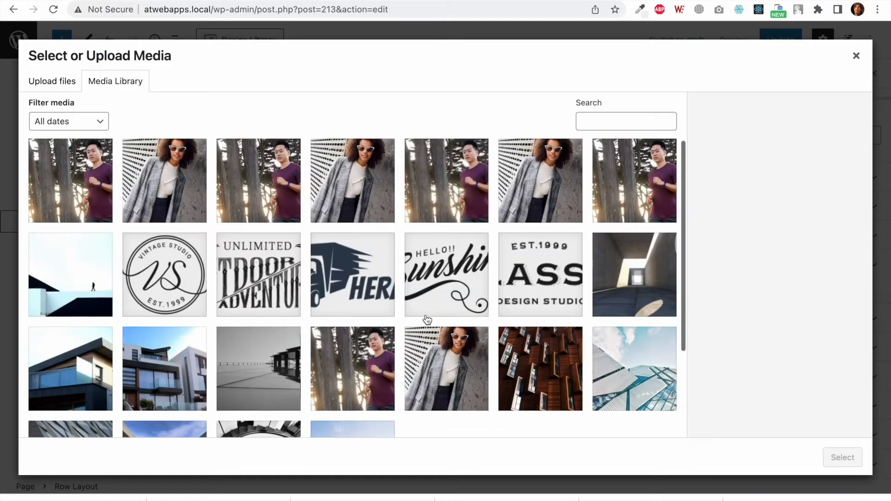
scroll(427, 319, down, 3)
click(258, 268)
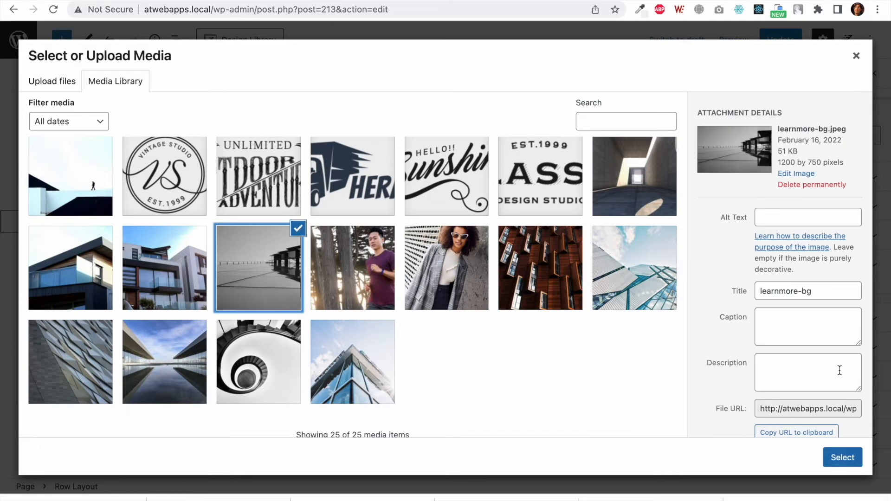
click(863, 458)
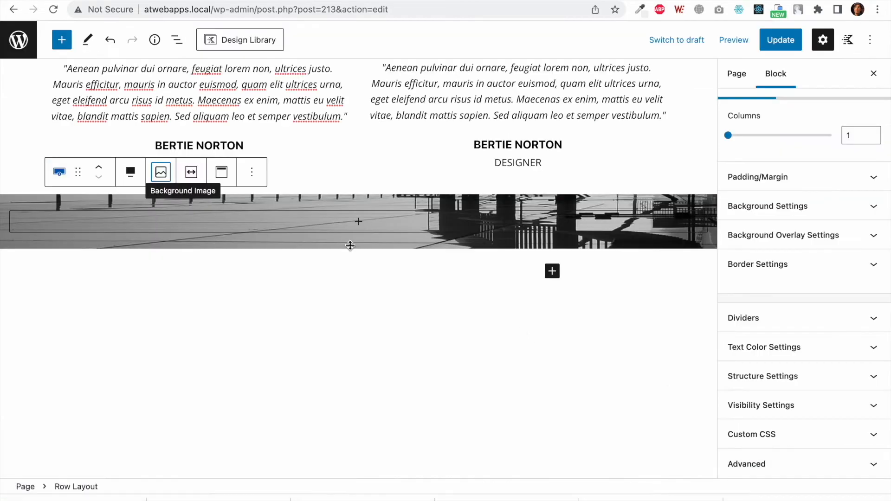
Step: Copy the "What to learn more?" heading and its sample text from the Nicepage template into the new row
click(141, 0)
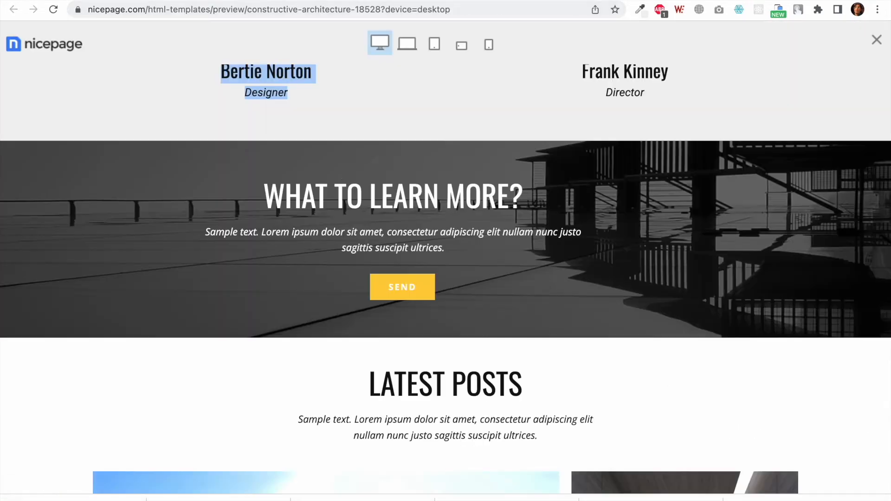
drag(448, 252, 273, 193)
key(super+c)
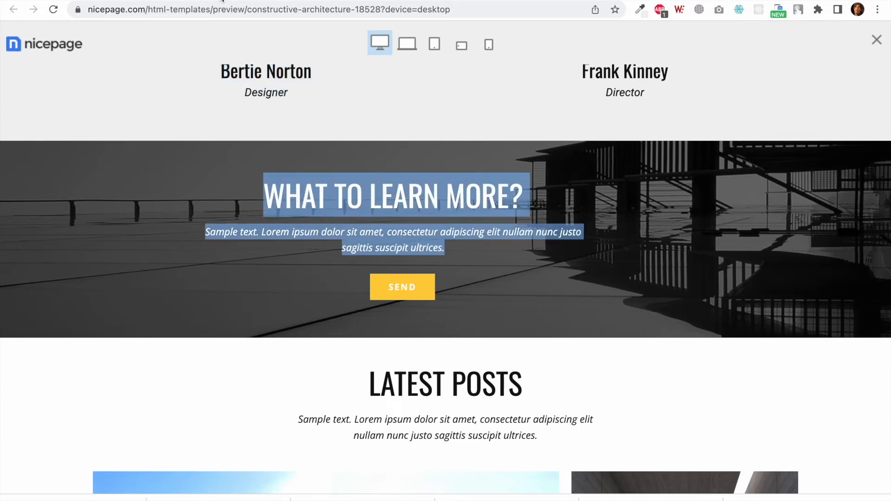
click(218, 0)
click(359, 222)
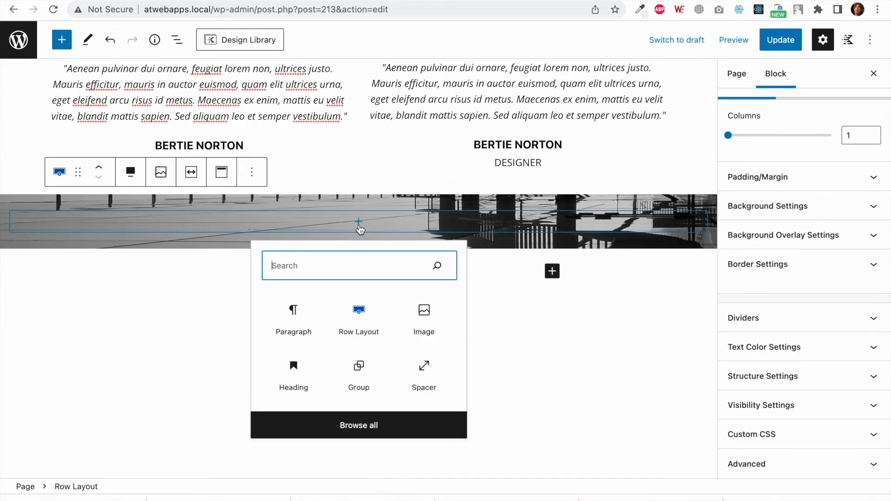
click(291, 316)
key(super+v)
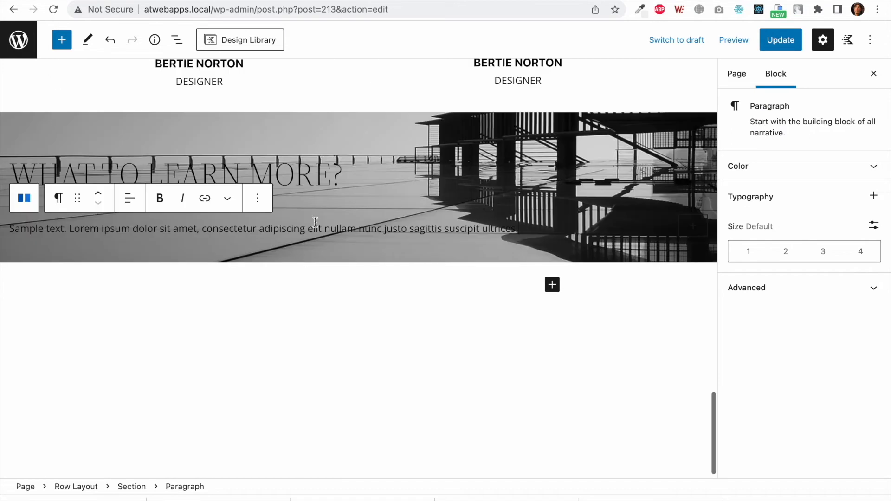
Step: Convert the "What to learn more?" heading to an Advanced Heading block and center its text
double_click(325, 181)
triple_click(325, 180)
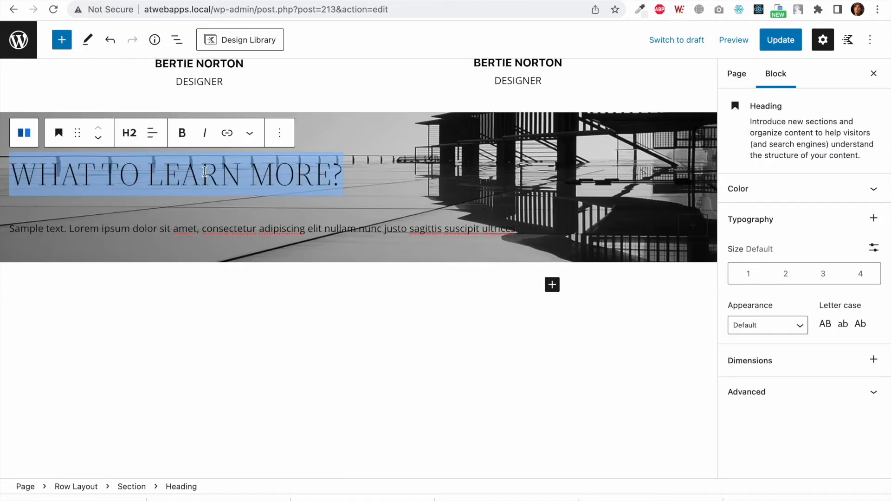
click(153, 142)
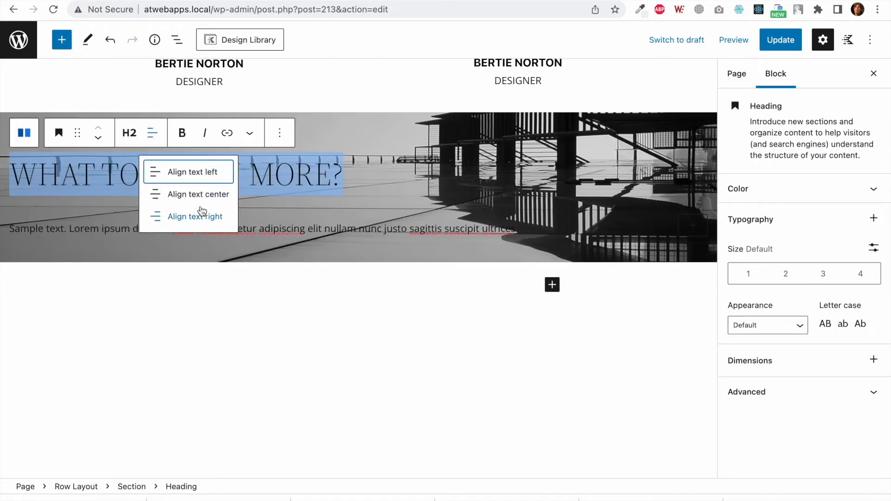
click(188, 194)
click(59, 133)
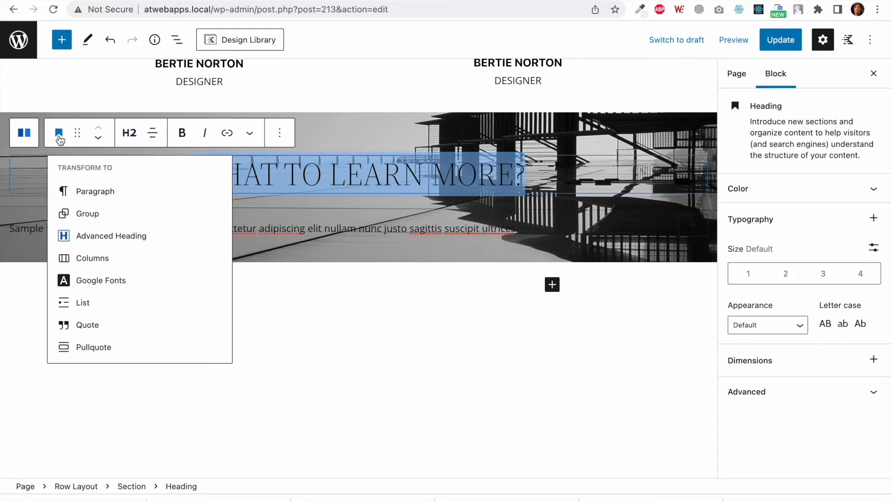
click(101, 235)
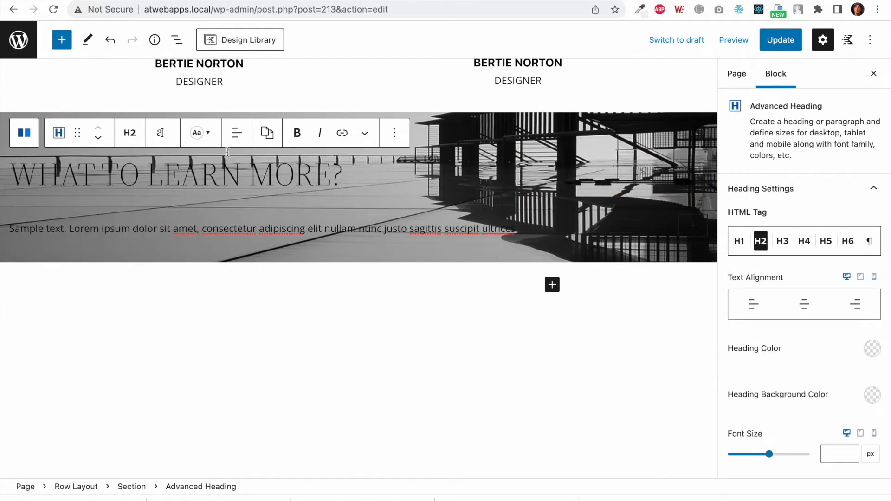
click(237, 134)
click(255, 193)
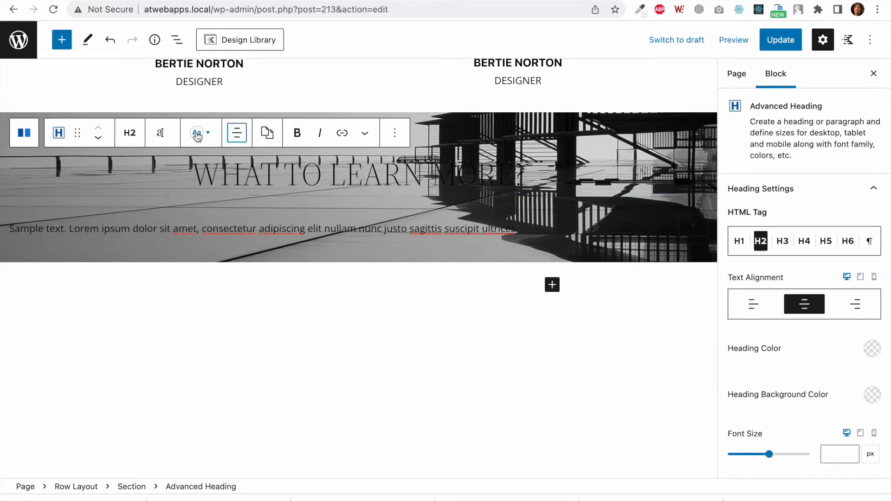
Step: Set the "What to learn more?" heading's color to white (FFFFFF) and make its text bold
click(873, 358)
click(725, 315)
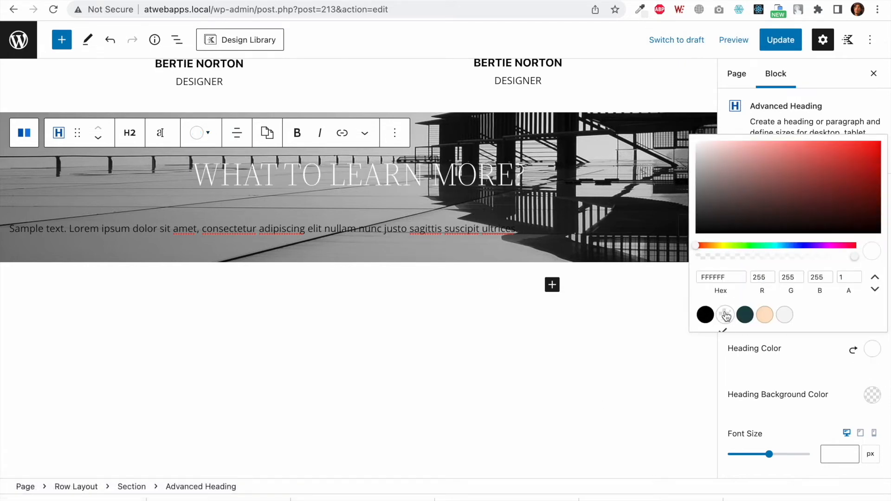
click(299, 134)
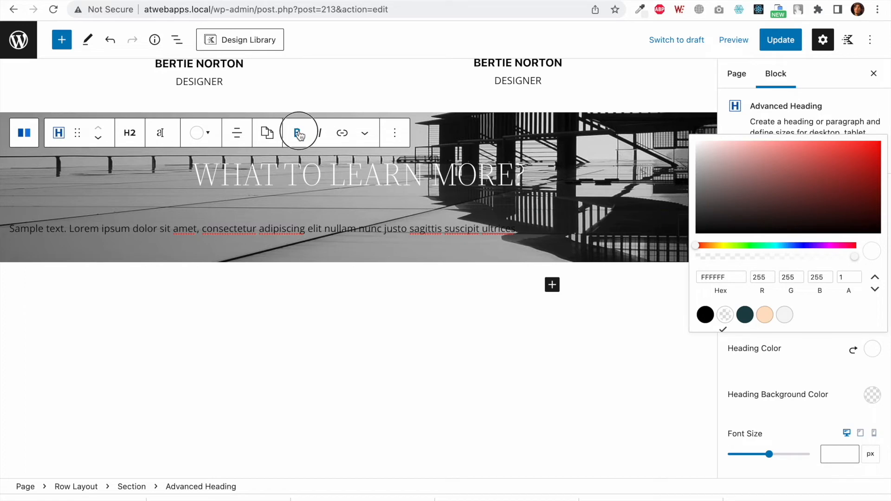
key(super+a)
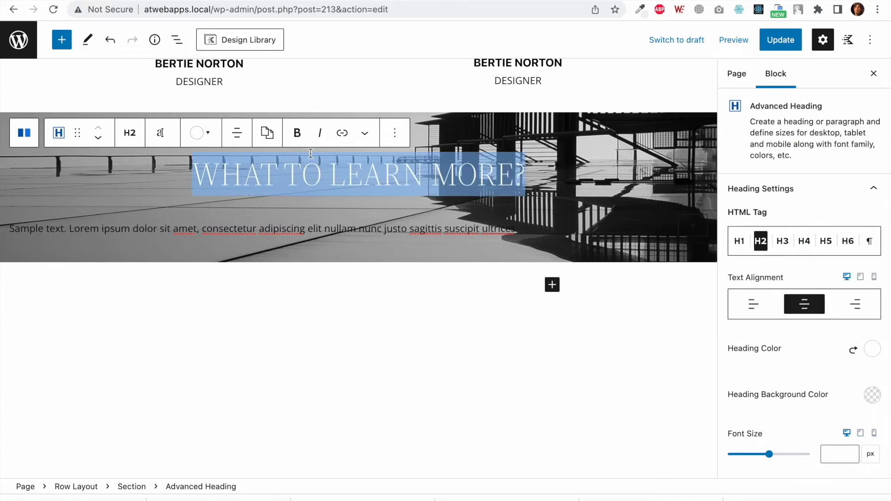
click(300, 138)
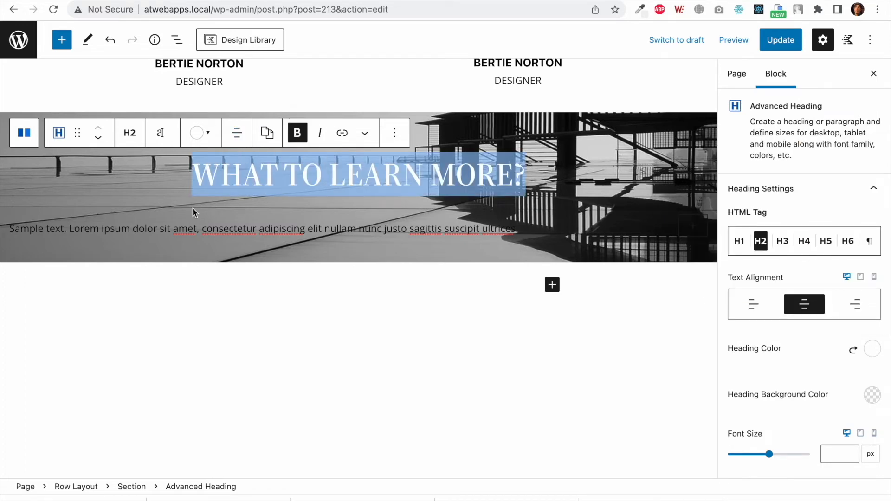
Step: Center the sample text paragraph under the heading and set its text color to white
triple_click(200, 225)
click(129, 198)
click(166, 258)
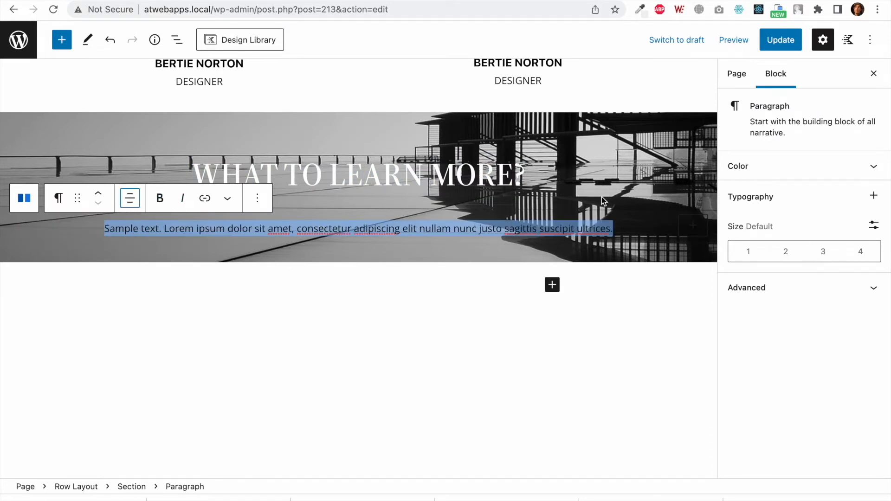
click(868, 168)
click(763, 180)
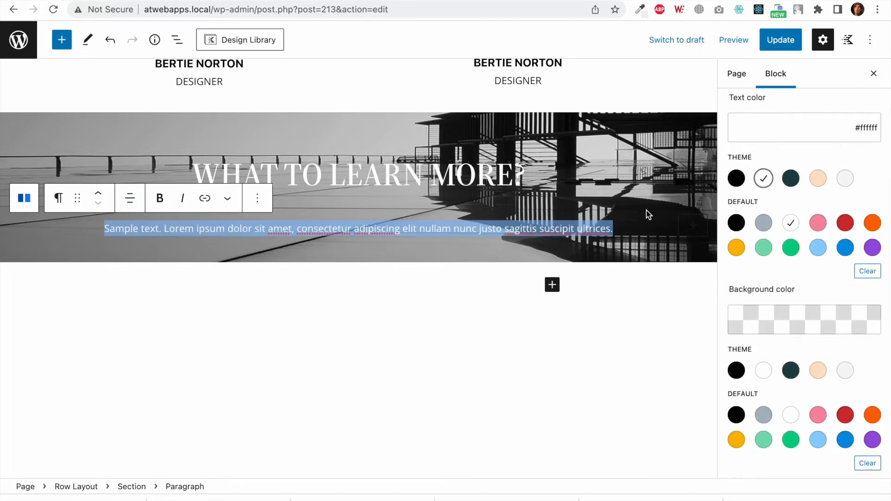
Step: Insert an Advanced Button block below the sample text paragraph
click(637, 227)
click(693, 229)
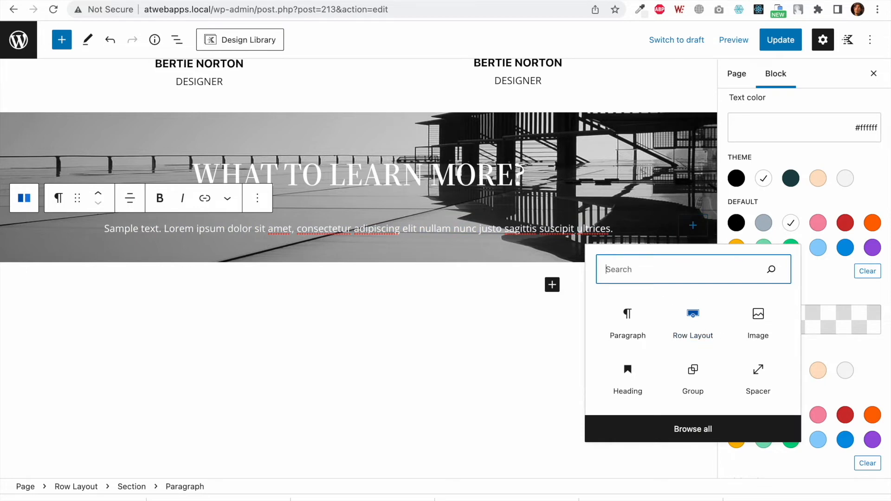
text(btt)
key(BackSpace)
key(BackSpace)
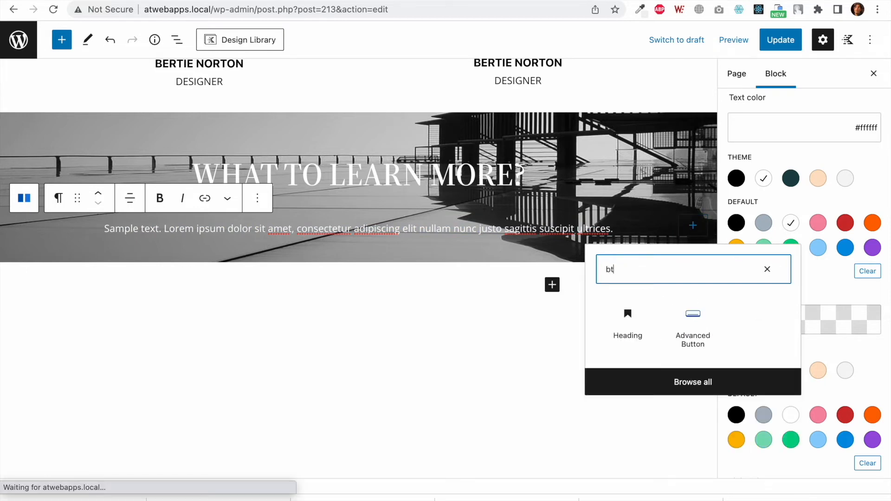
text(u)
click(628, 386)
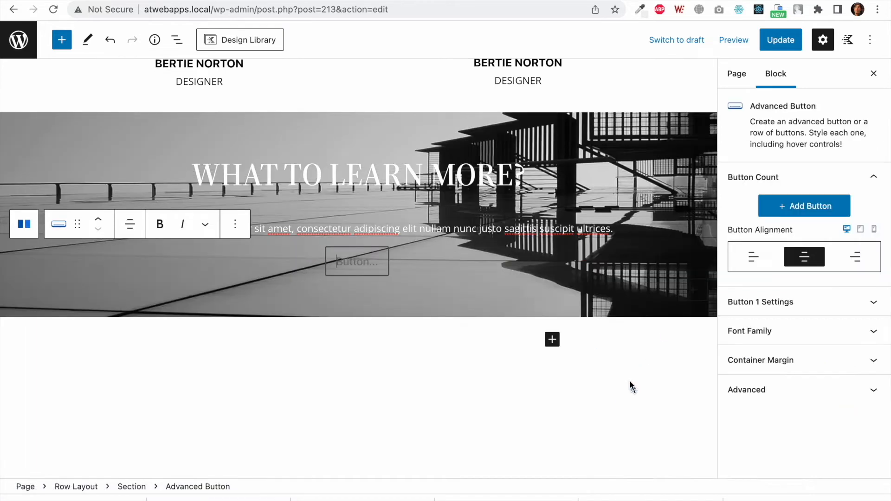
Step: Label the new button "Learn More..."
click(349, 263)
click(353, 265)
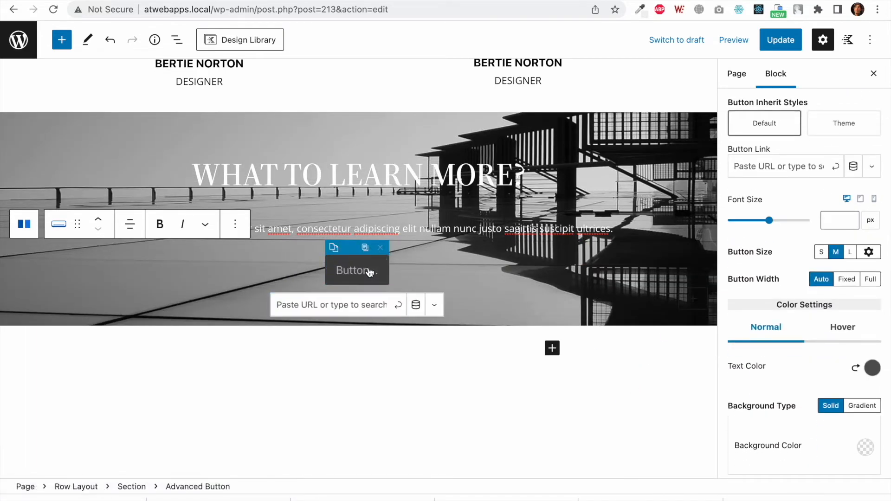
text(SEND)
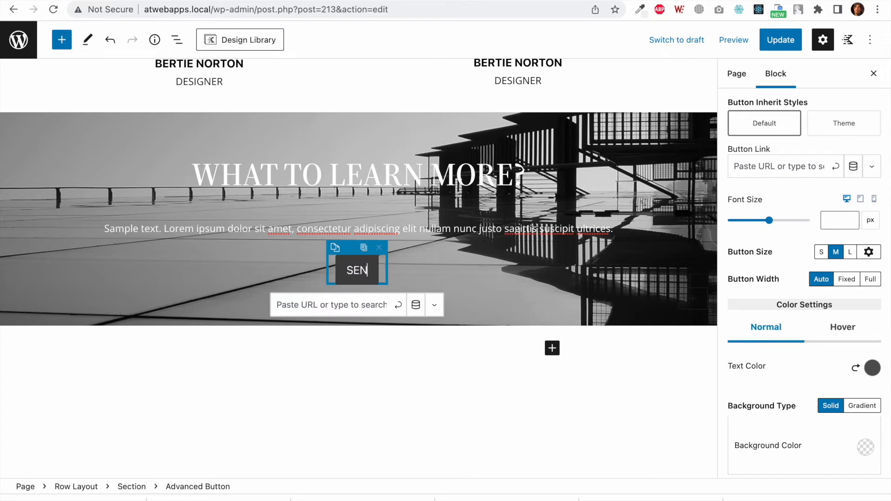
key(BackSpace)
key(BackSpace)
key(BackSpace)
key(BackSpace)
text(LEARN MO)
key(BackSpace)
key(BackSpace)
key(BackSpace)
key(BackSpace)
key(BackSpace)
key(BackSpace)
key(BackSpace)
text(earn More...)
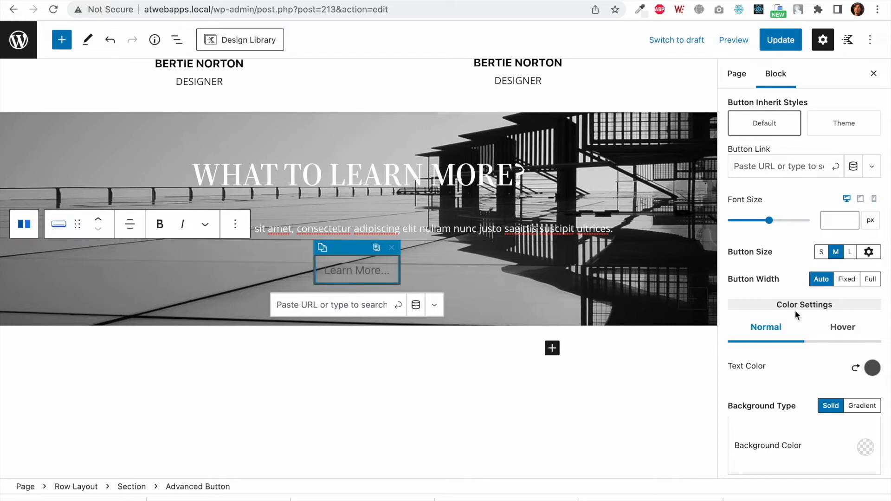
Step: Set the "Learn More..." button's text color to white and its background color to fece3e
scroll(785, 331, down, 2)
click(873, 334)
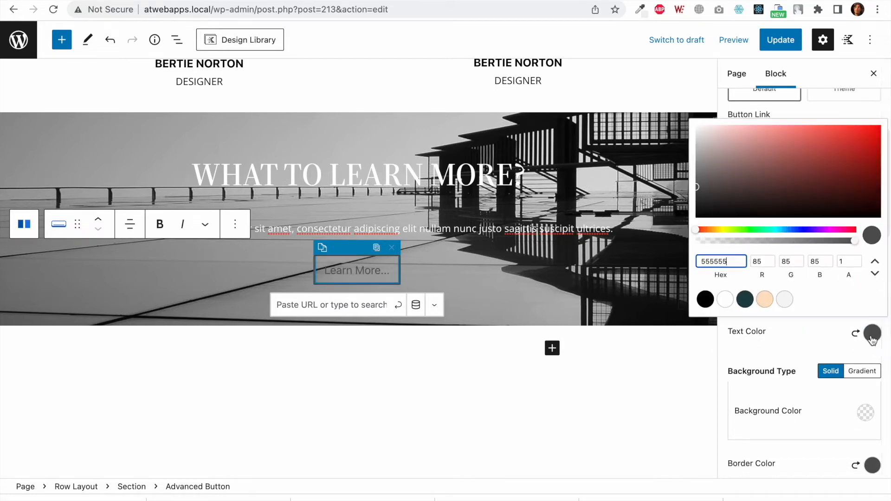
click(725, 299)
scroll(822, 395, down, 3)
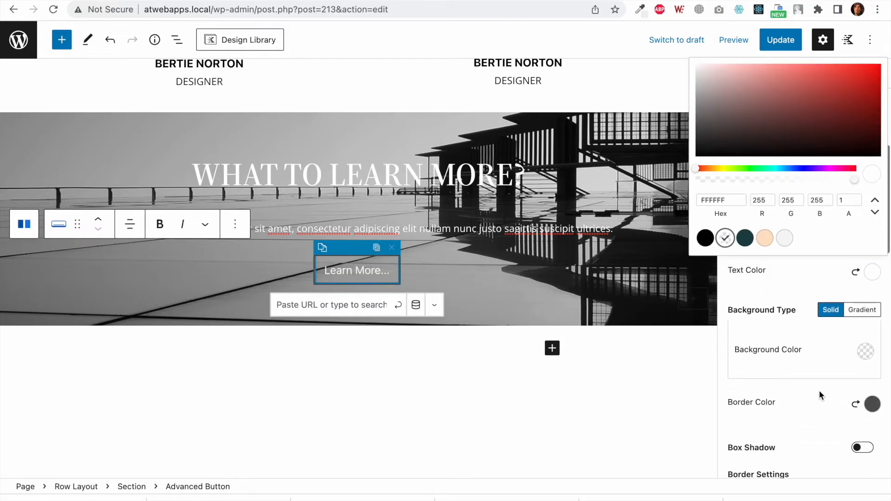
click(866, 351)
double_click(719, 278)
text(fece3)
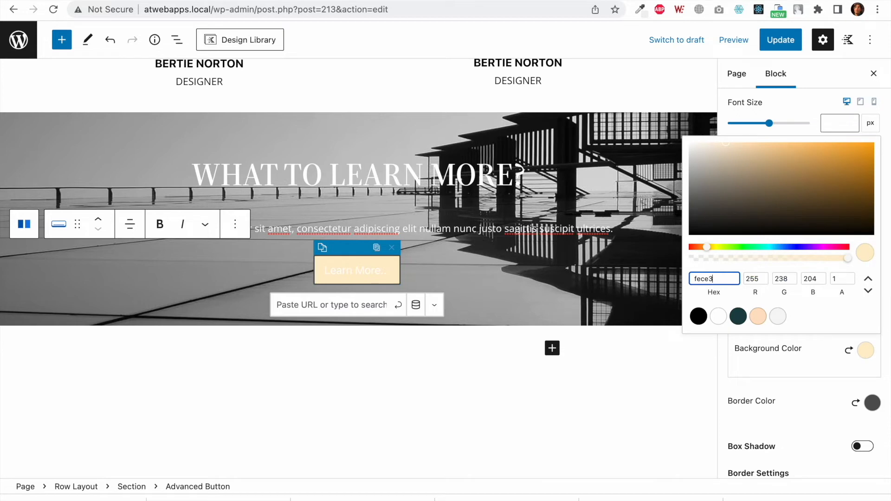
text(e)
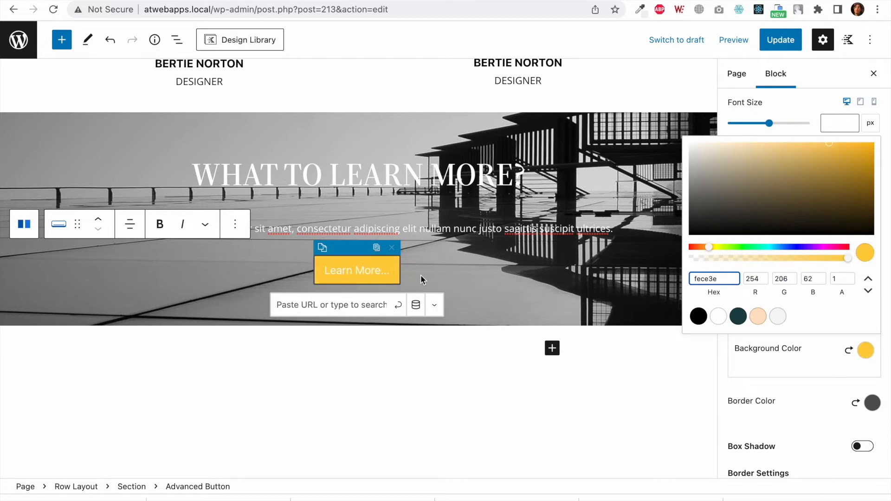
scroll(420, 275, up, 2)
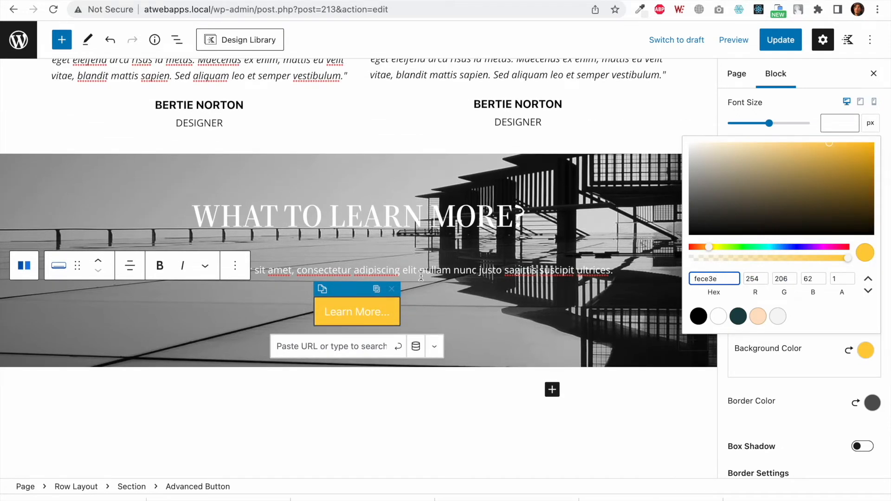
scroll(492, 343, down, 1)
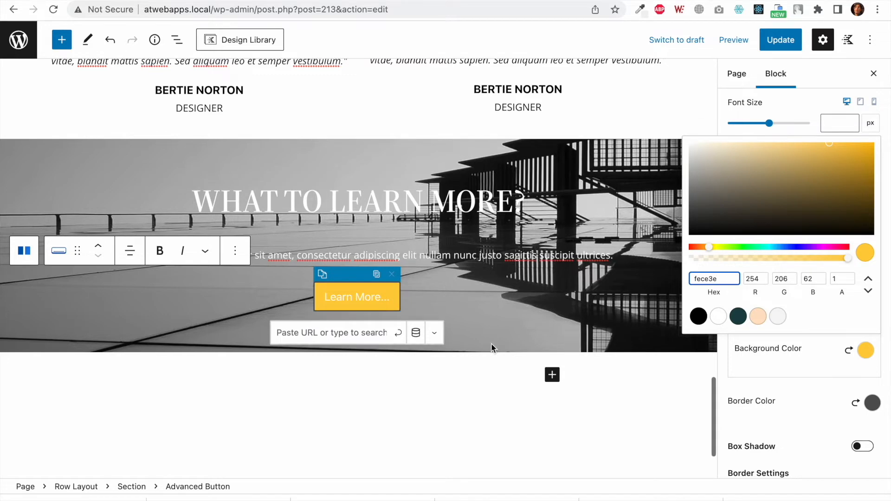
click(479, 307)
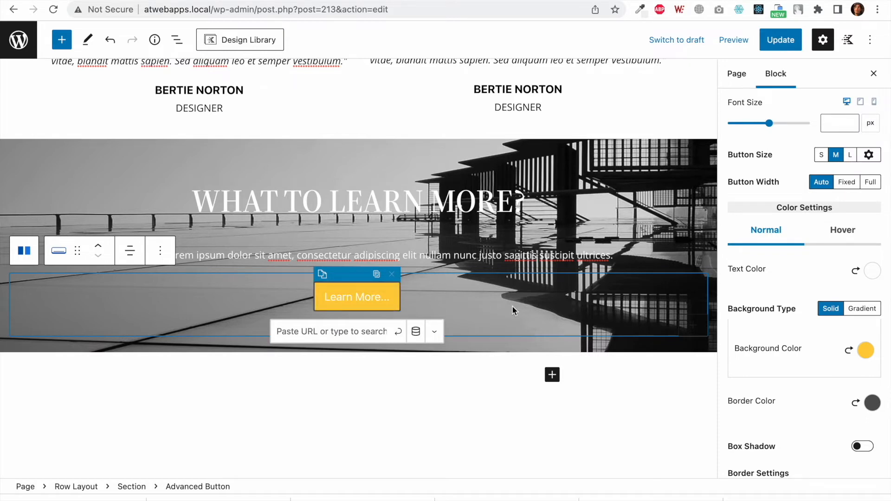
Step: Check the section's spacing against the Nicepage template and set the heading's bottom margin to 0 px
scroll(514, 324, up, 1)
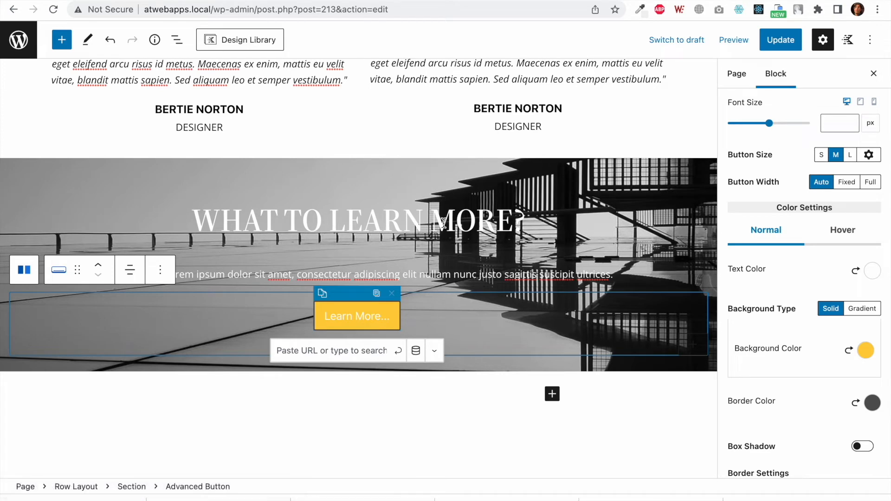
click(150, 1)
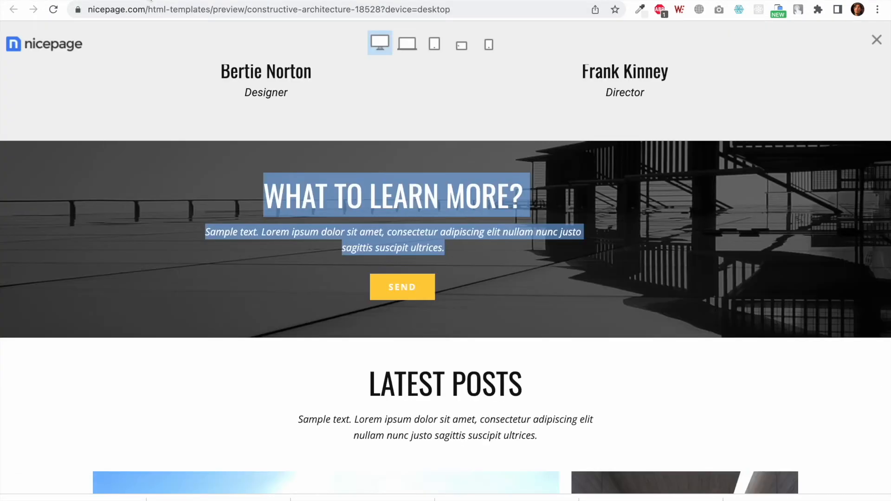
click(186, 154)
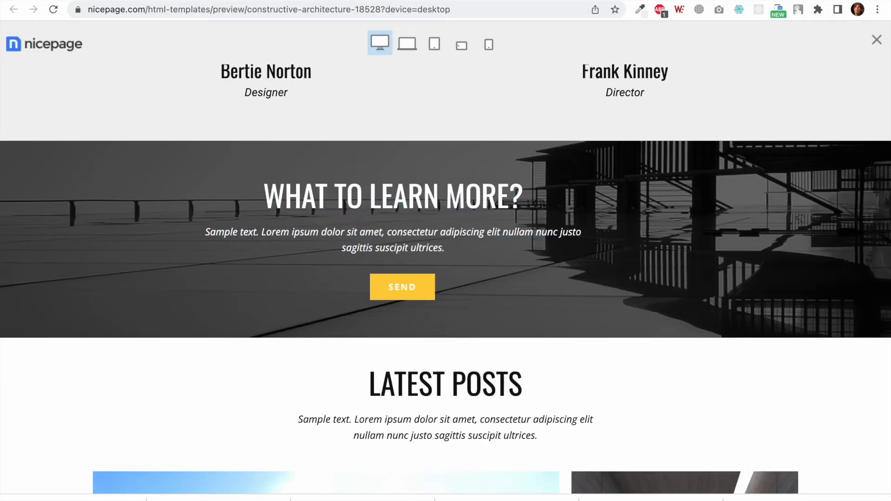
key(ctrl+Tab)
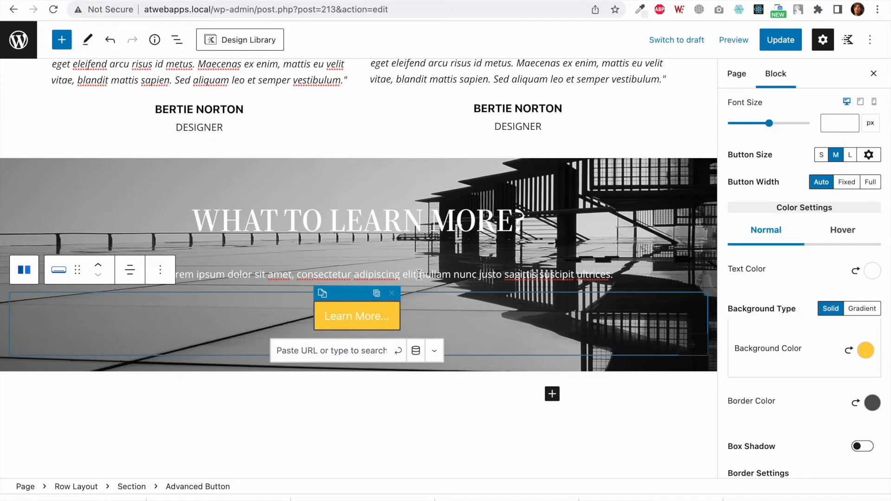
click(421, 226)
click(730, 404)
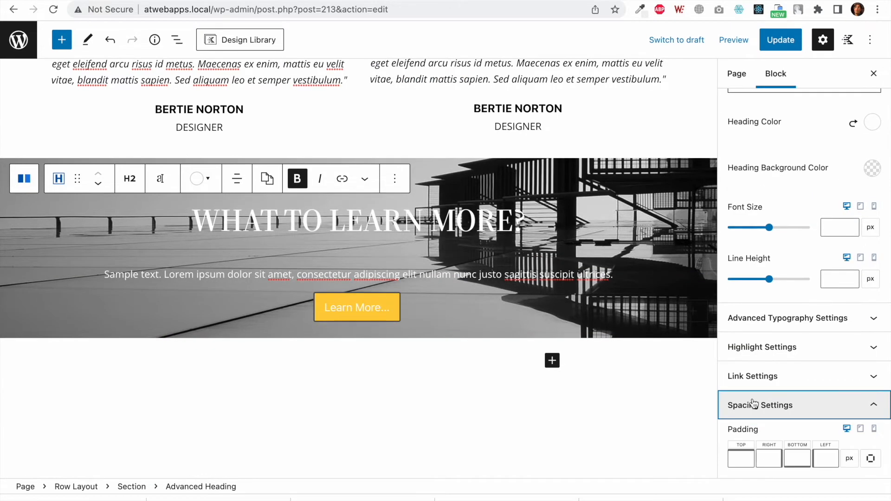
click(794, 449)
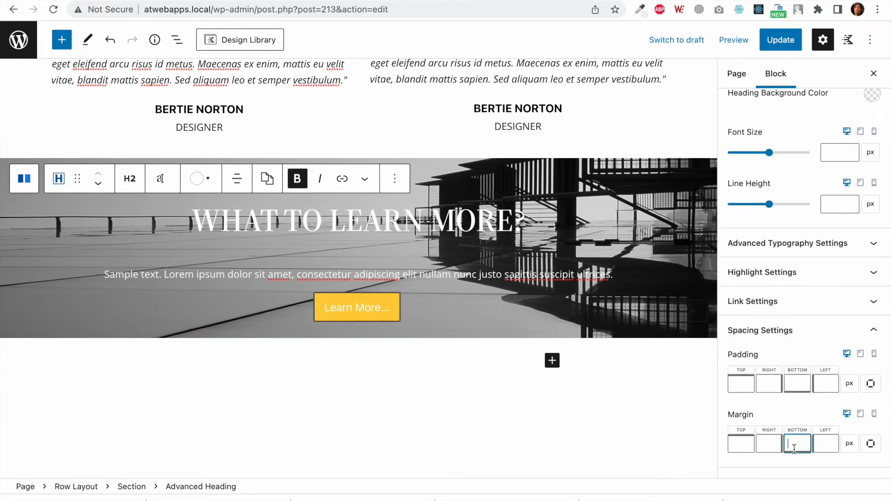
text(0)
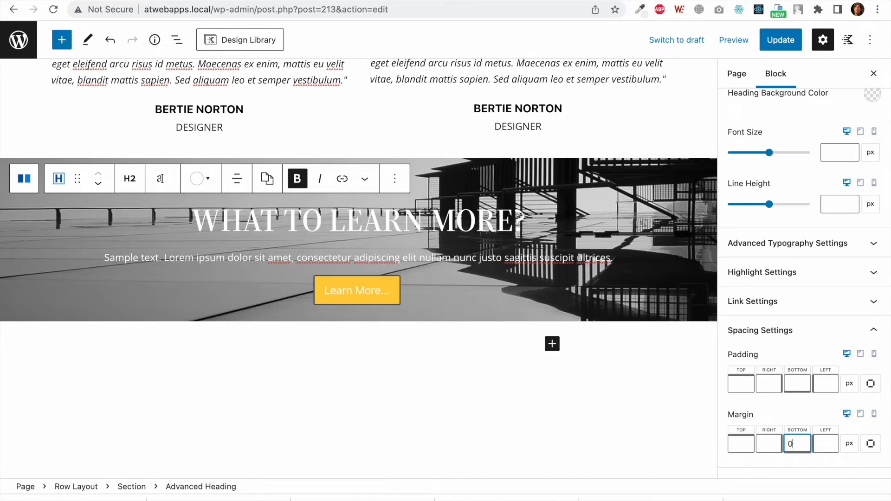
click(552, 263)
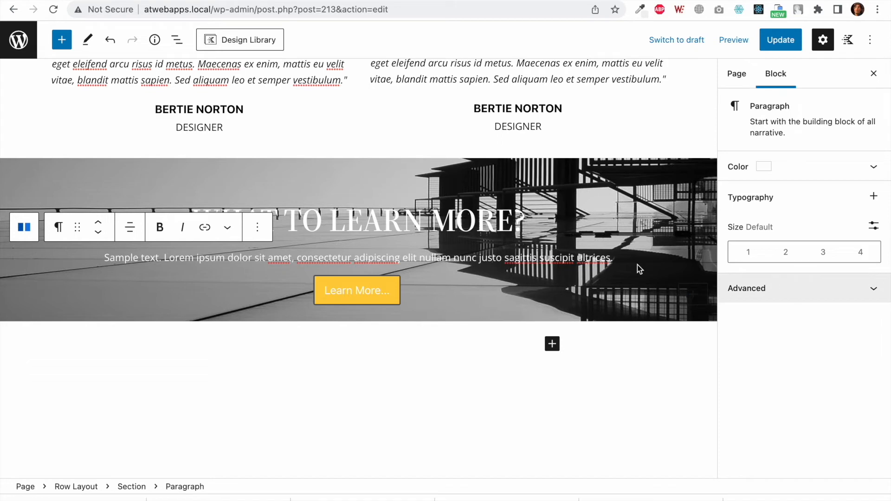
Step: Set the top container margin of the "Learn More..." button block to 25 px
click(377, 299)
scroll(847, 417, down, 20)
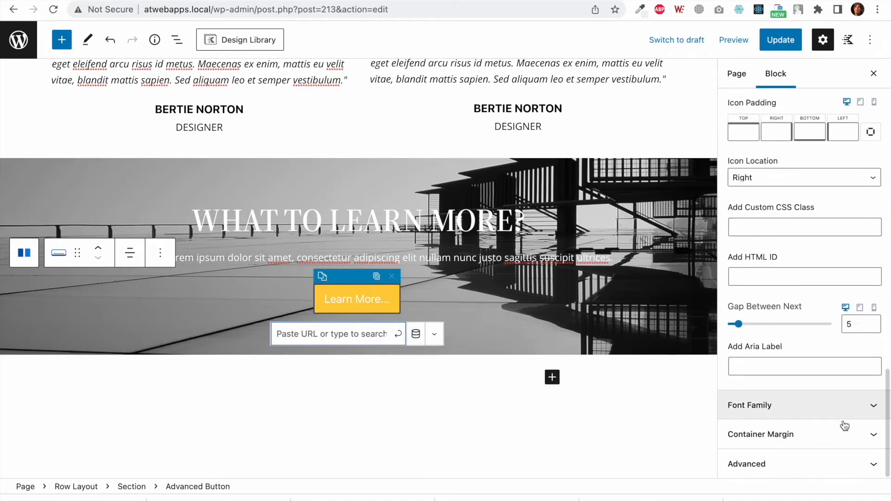
click(834, 435)
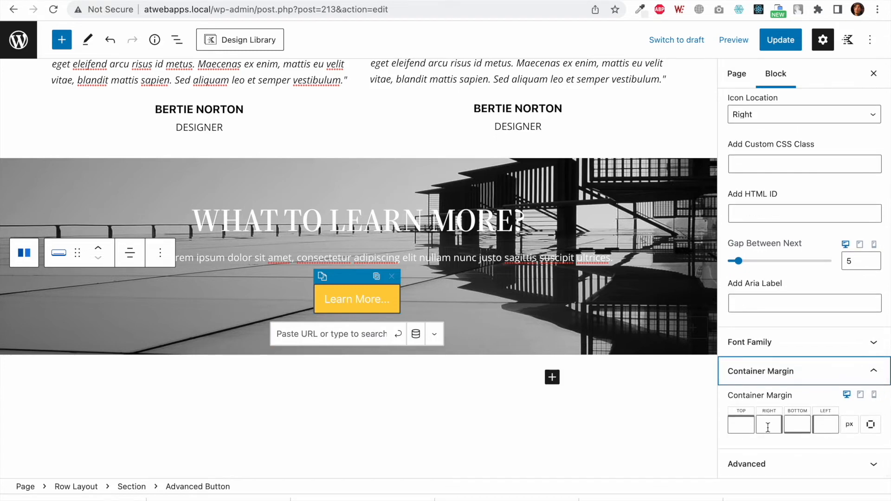
click(737, 426)
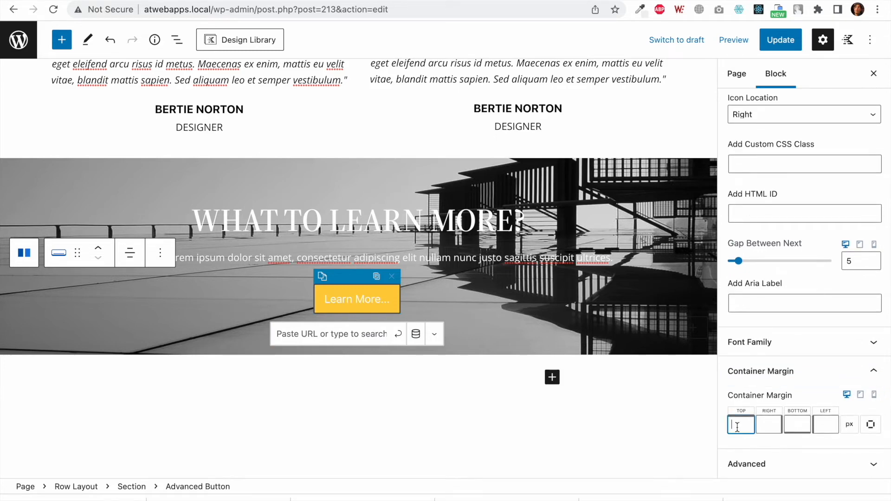
text(20)
key(BackSpace)
text(25)
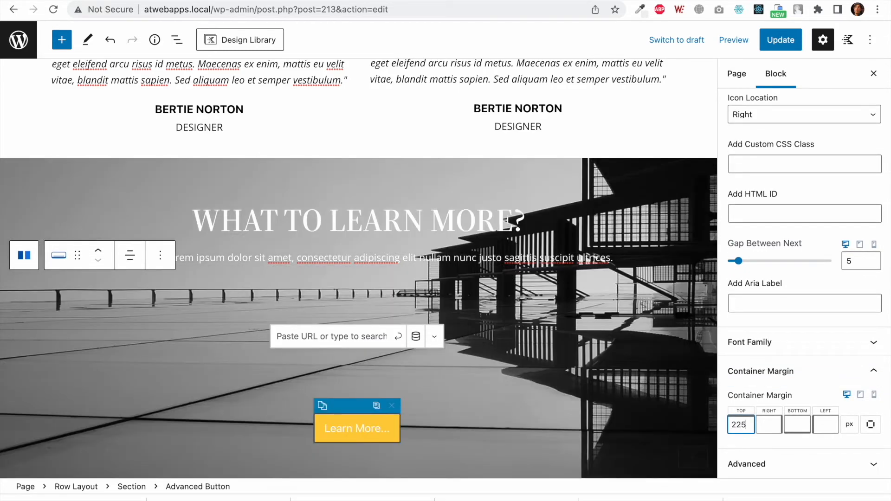
key(BackSpace)
key(BackSpace)
text(5)
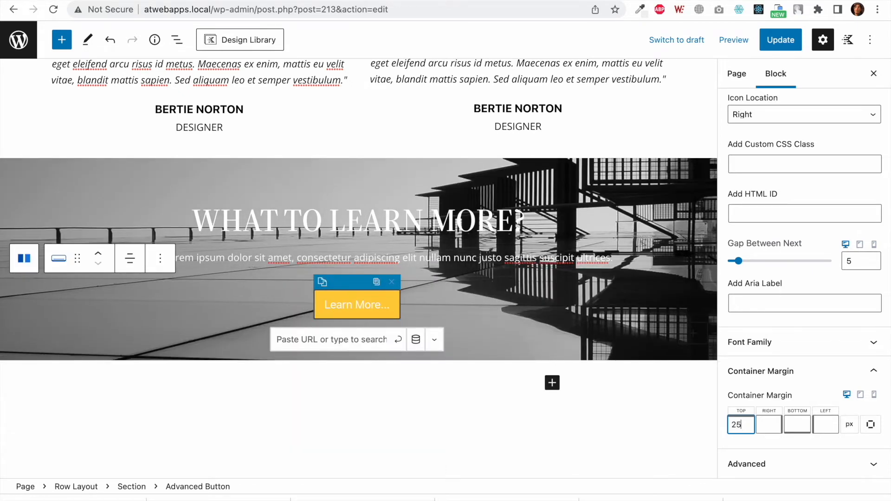
Step: Look at the Nicepage template and the live page for comparison, and return to the page editor
click(148, 1)
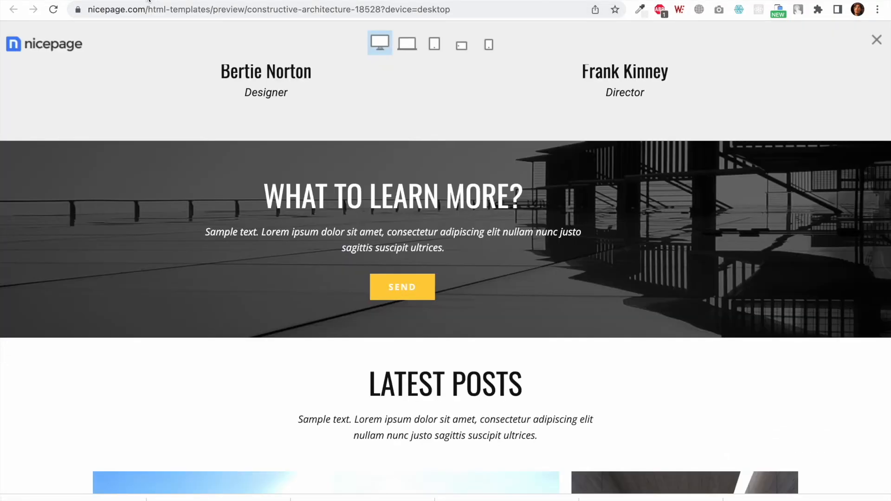
click(254, 1)
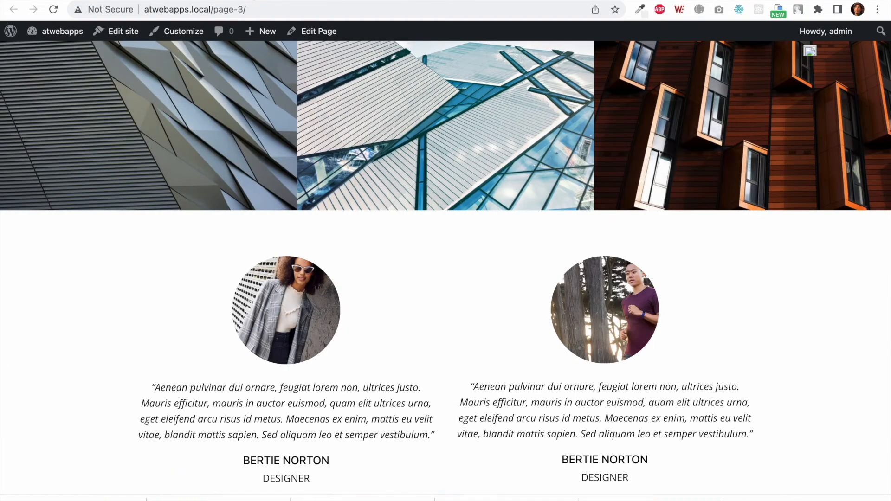
click(215, 0)
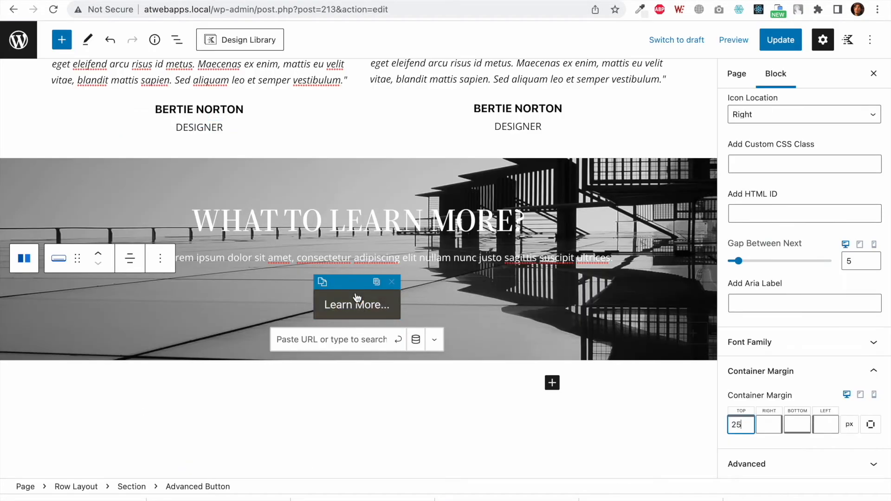
Step: Italicize the whole sample text paragraph under the "What to learn more?" heading
triple_click(257, 261)
click(185, 230)
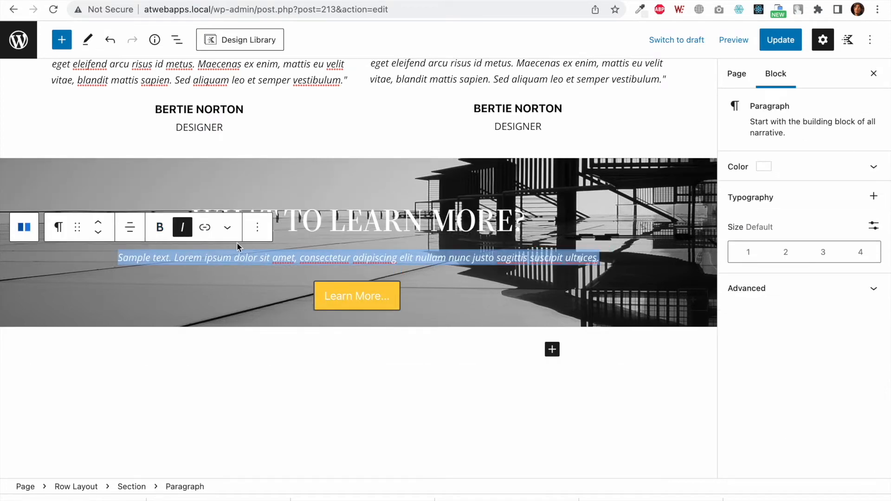
Step: Set the custom content max width of the "What to learn more?" row layout to 680 px
click(85, 487)
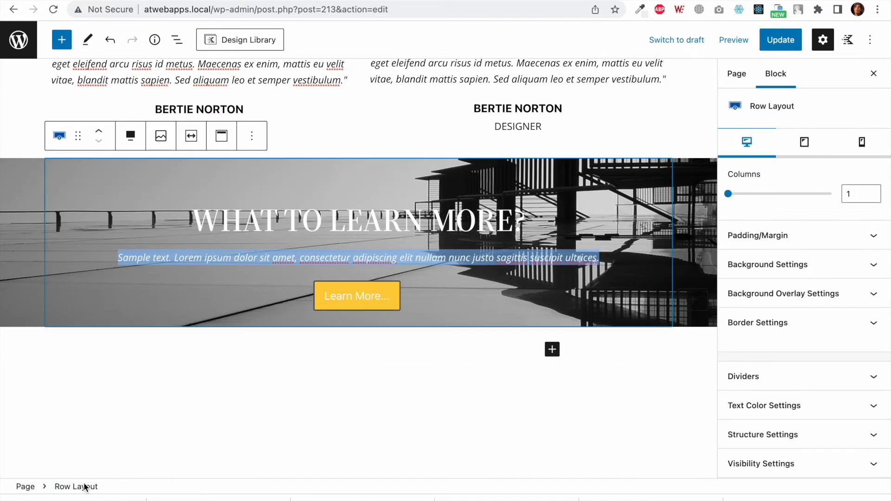
click(191, 135)
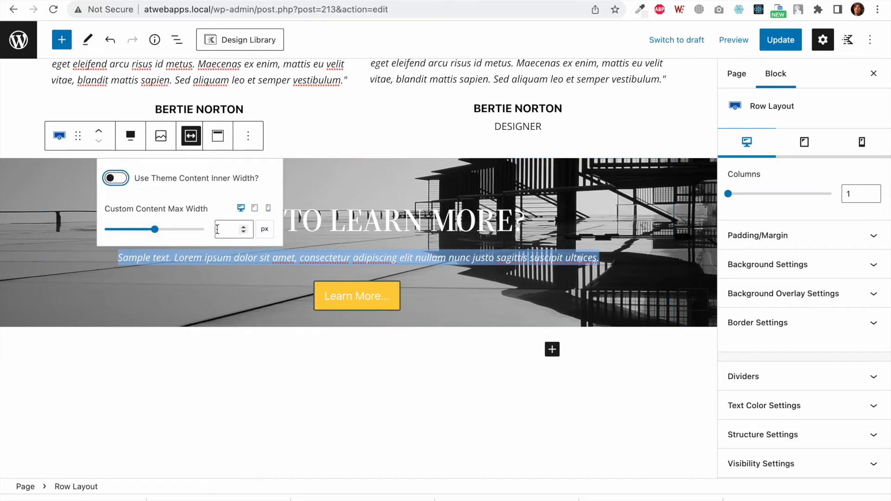
click(224, 231)
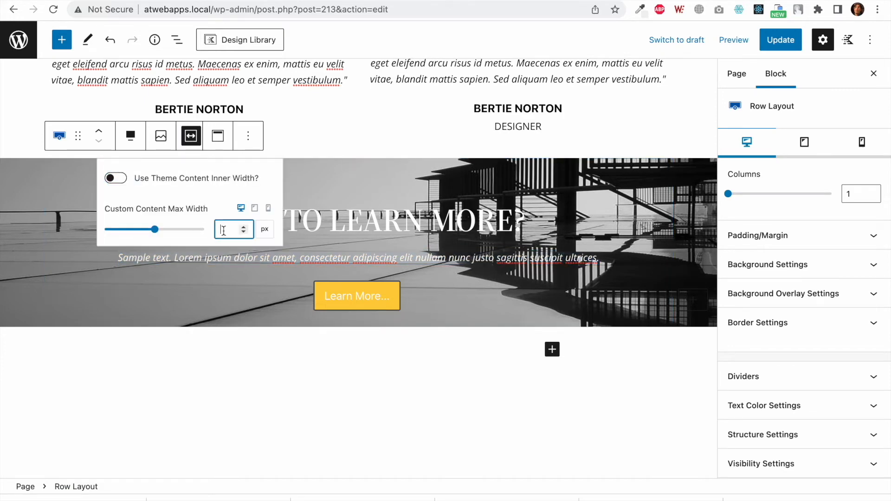
text(1000)
key(BackSpace)
key(BackSpace)
key(BackSpace)
key(BackSpace)
text(740)
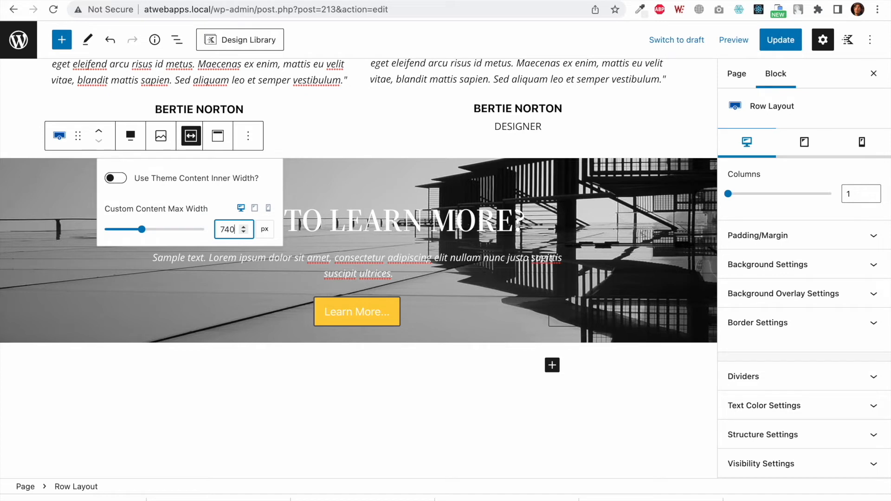
key(BackSpace)
key(BackSpace)
text(30)
key(BackSpace)
key(BackSpace)
text(00)
key(BackSpace)
key(BackSpace)
key(BackSpace)
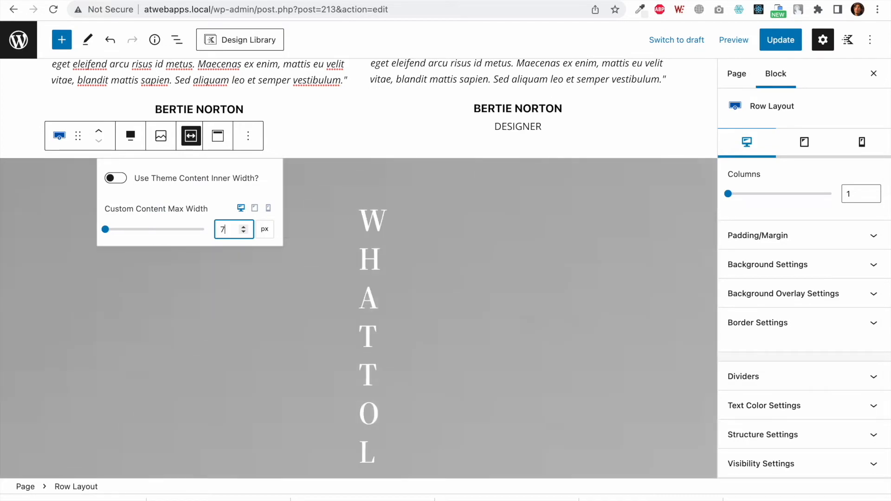
text(680)
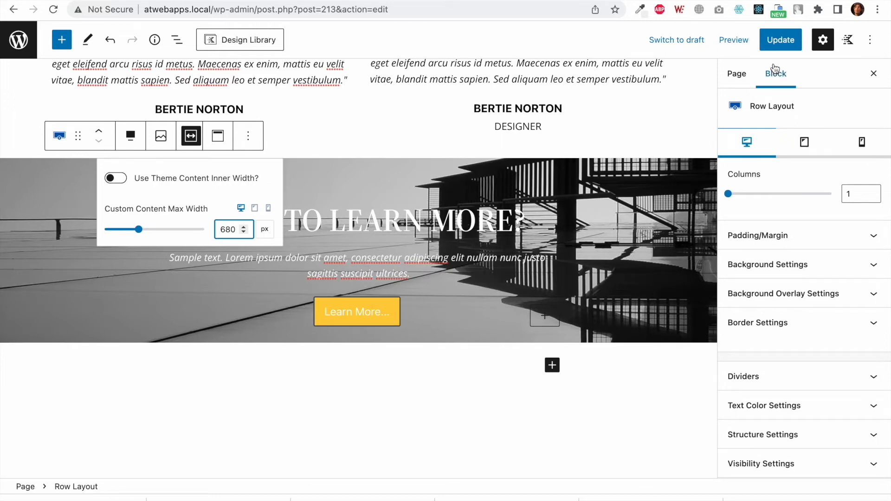
Step: Update the page and compare the reloaded live "What to learn more?" section with the Nicepage template
click(780, 40)
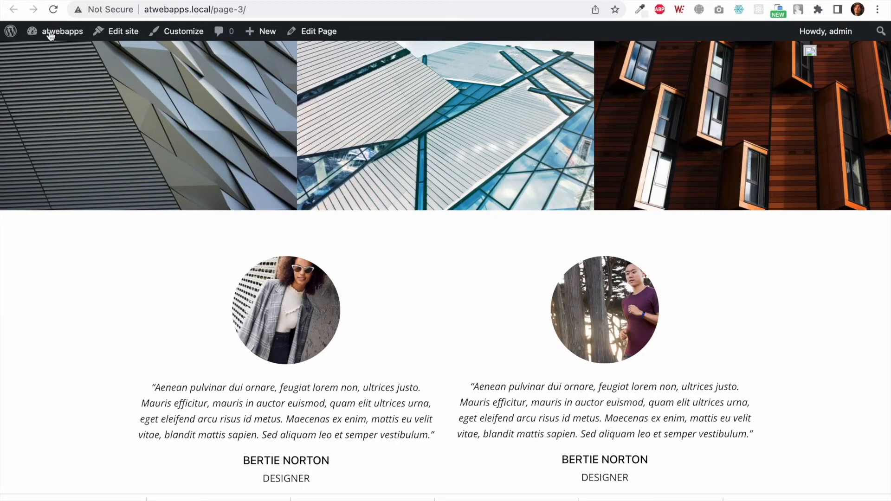
click(53, 9)
scroll(227, 335, down, 3)
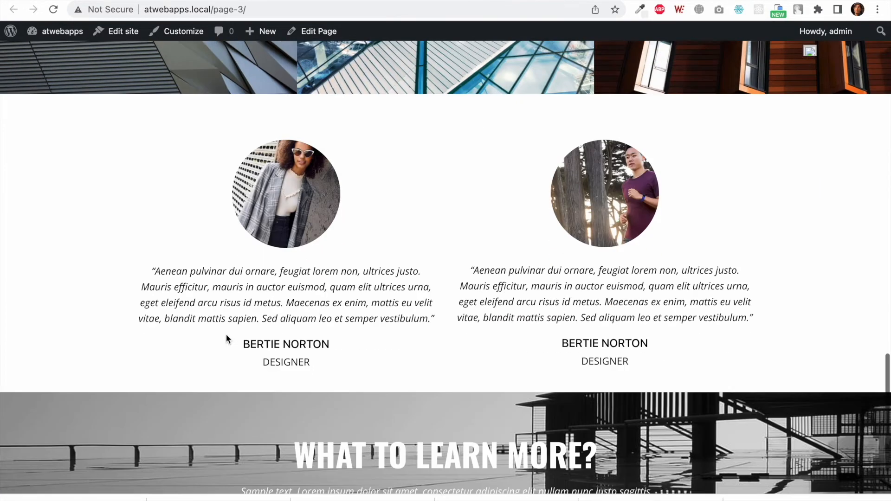
scroll(227, 334, down, 2)
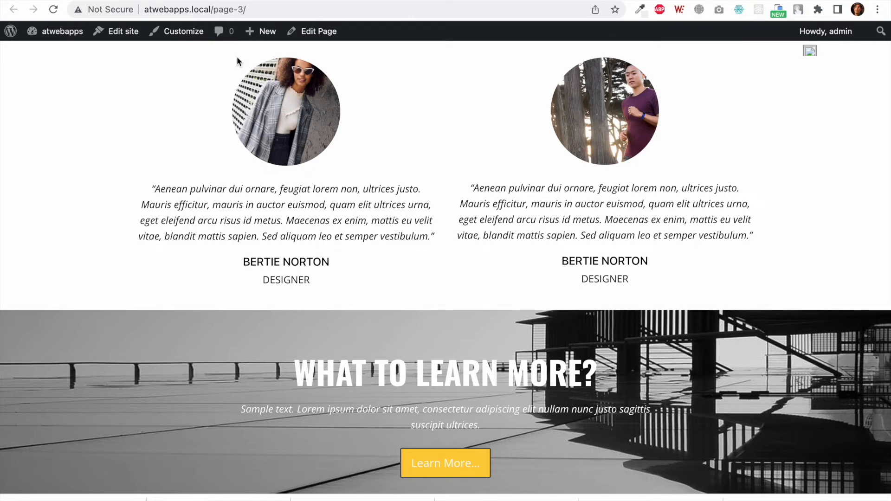
click(232, 0)
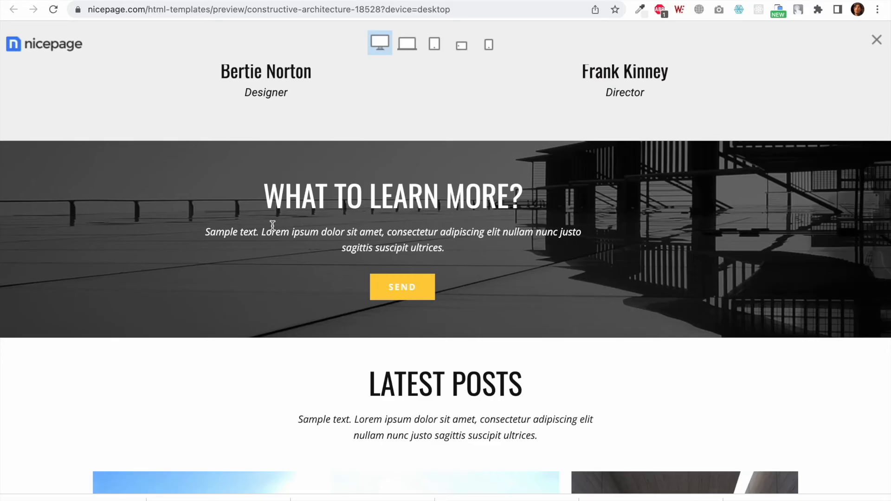
click(139, 1)
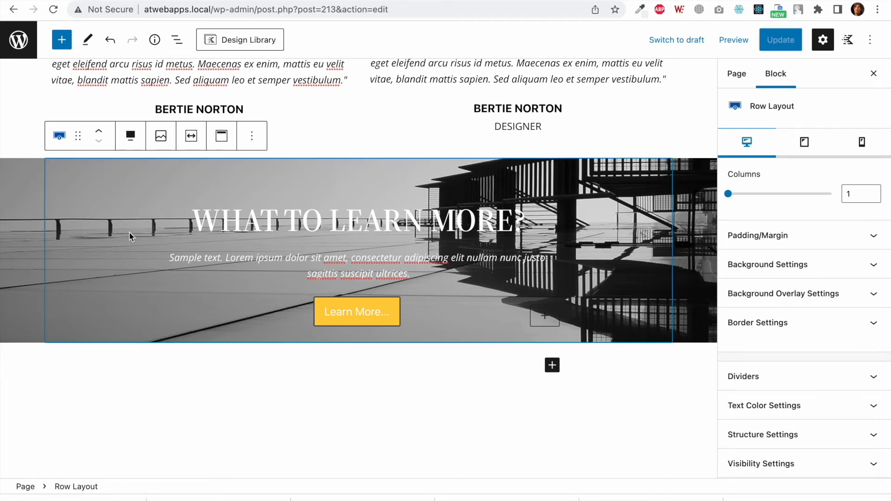
Step: Set the background overlay color of the "What to learn more?" row layout to black (000000)
click(76, 488)
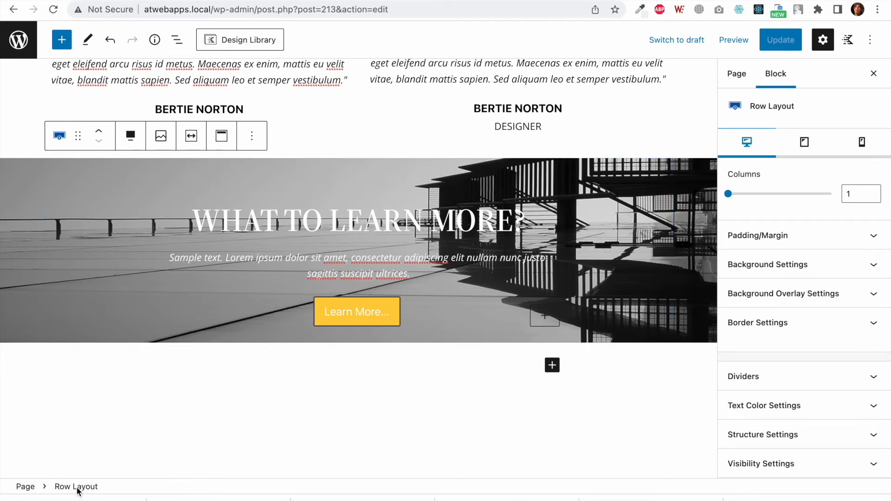
click(852, 271)
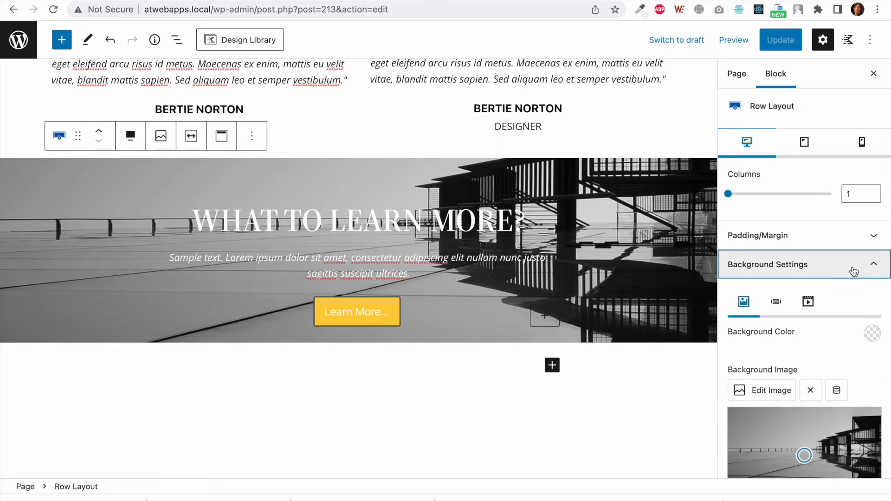
scroll(818, 322, down, 5)
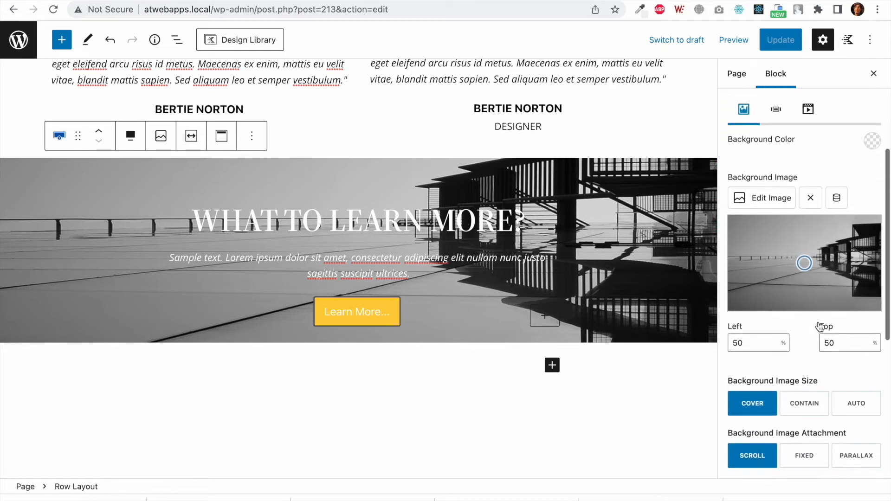
scroll(857, 278, up, 3)
click(873, 202)
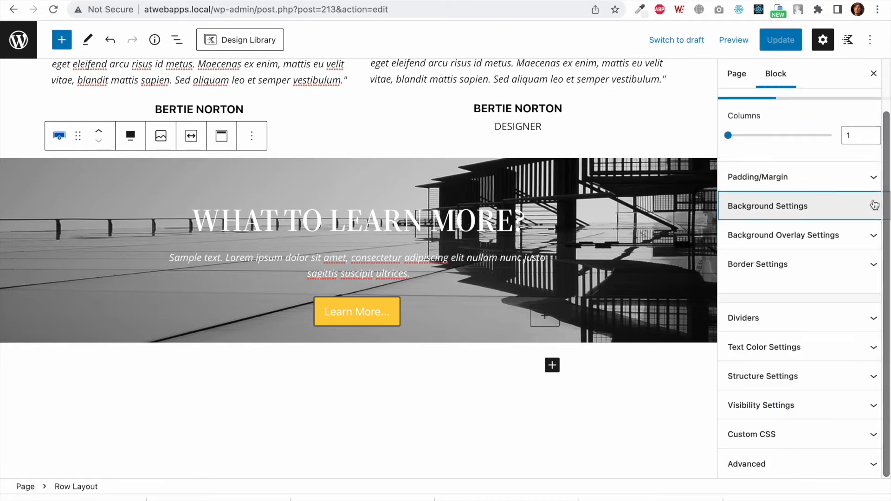
click(869, 235)
scroll(796, 321, down, 3)
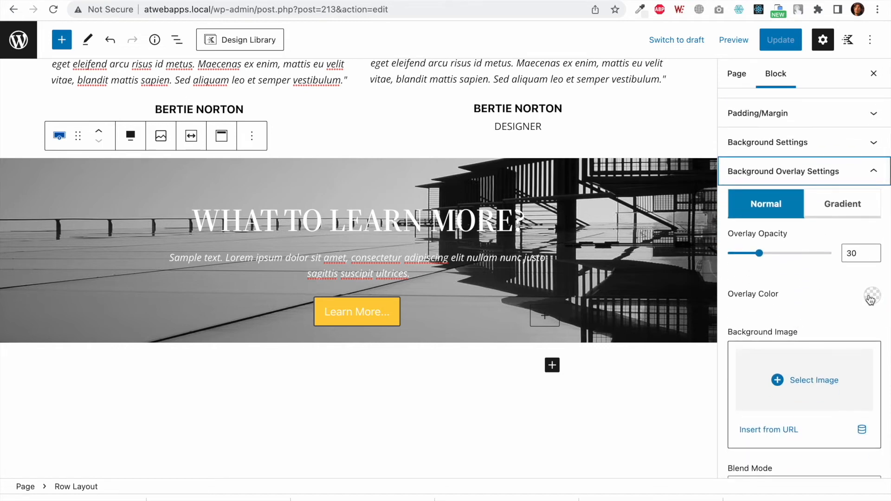
click(871, 298)
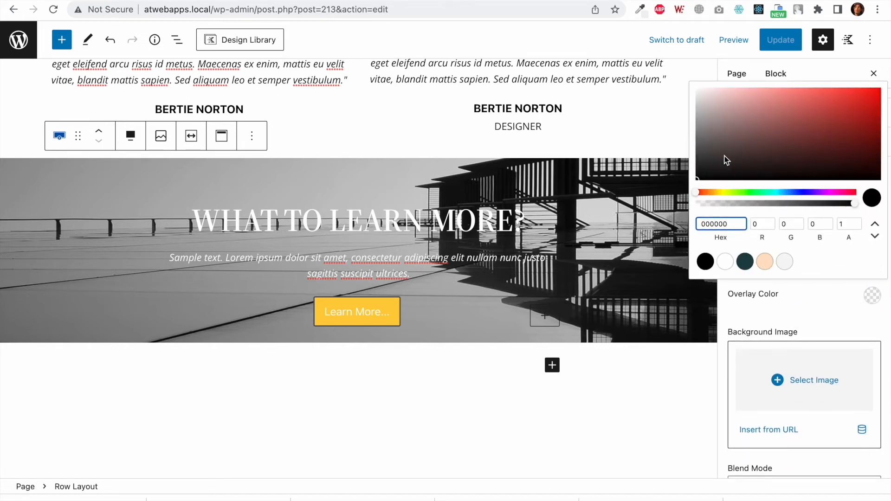
drag(709, 157, 701, 198)
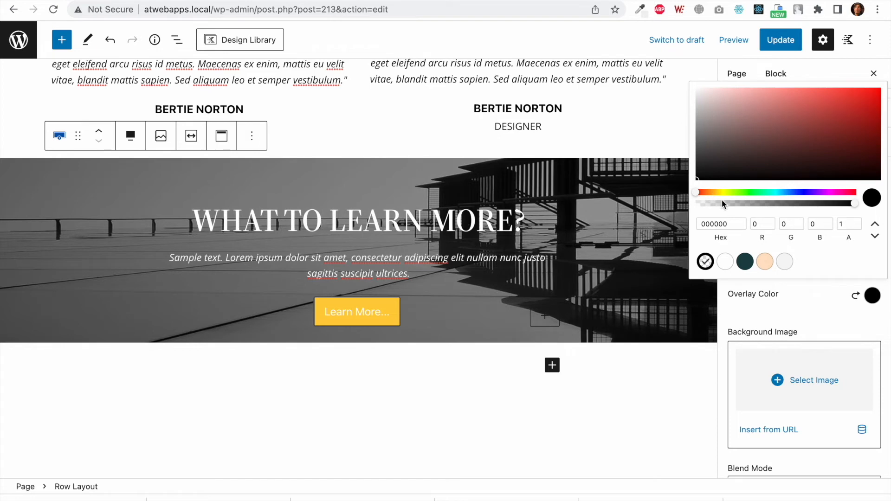
click(367, 383)
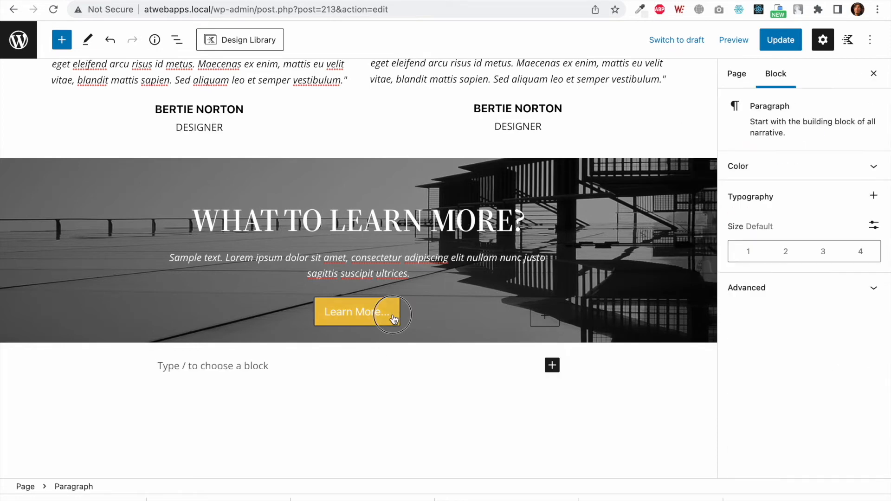
Step: Set the border width of the "Learn More..." button to 0
click(388, 314)
scroll(789, 334, down, 5)
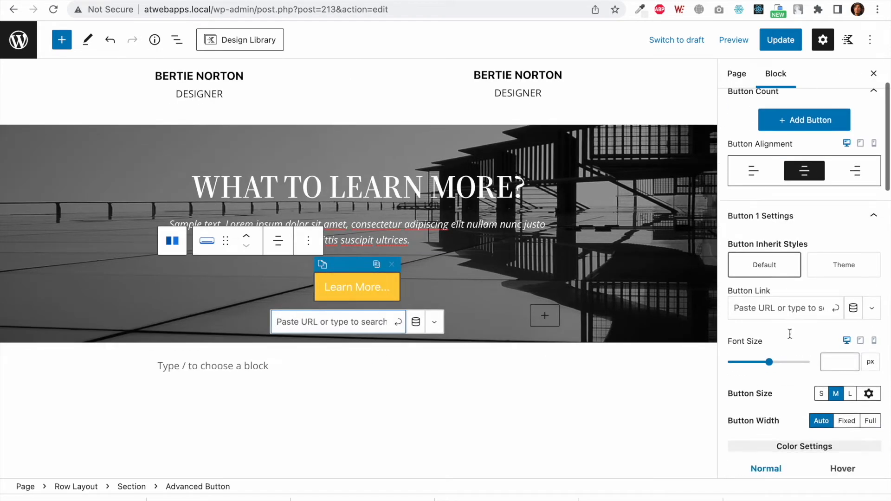
scroll(790, 334, down, 3)
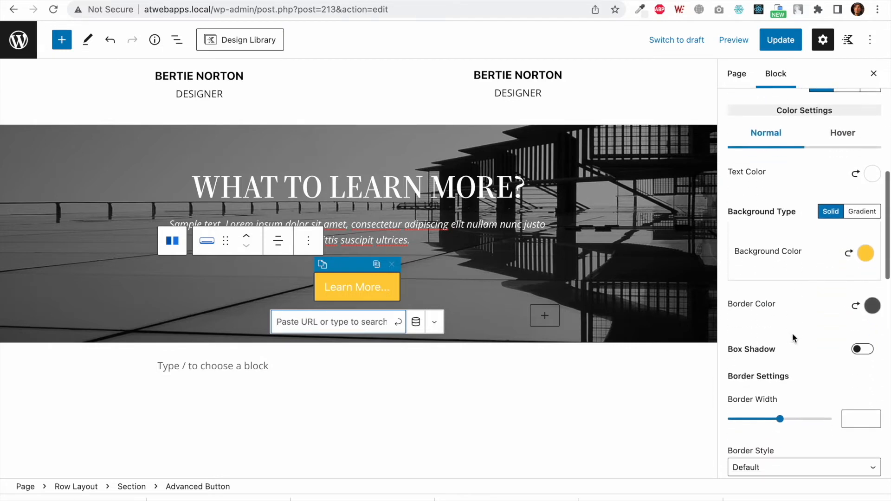
right_click(780, 419)
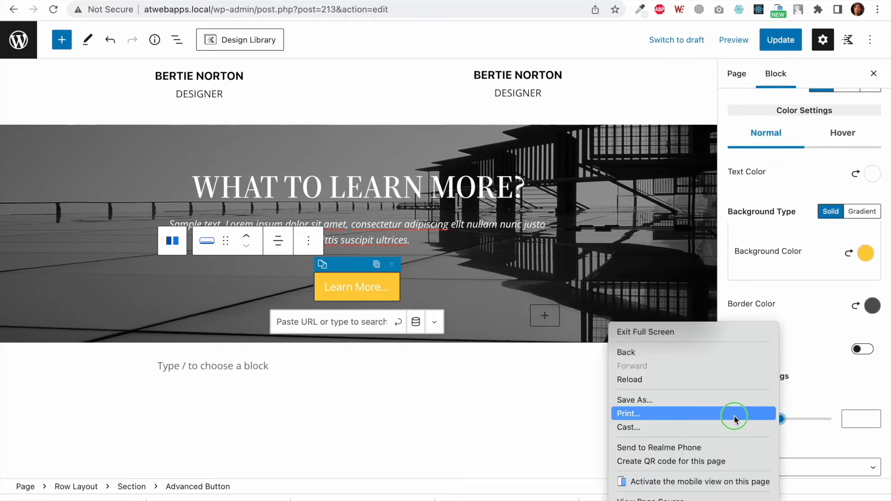
click(812, 423)
click(846, 420)
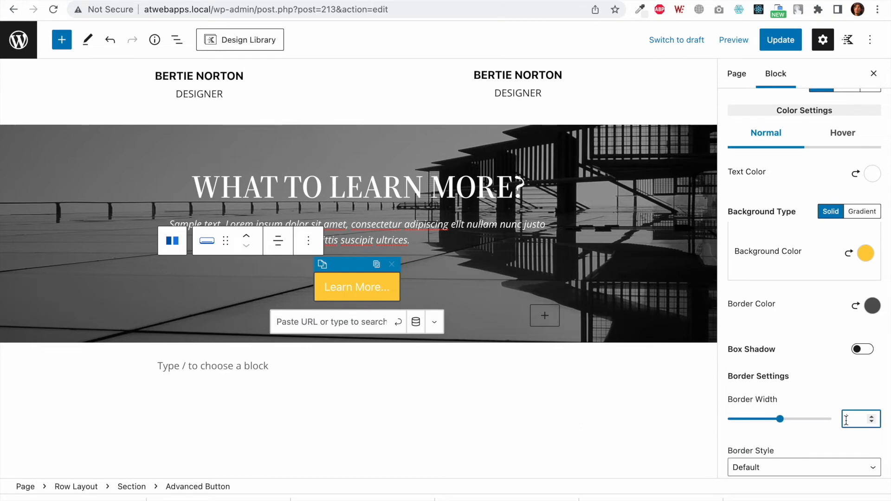
text(0)
click(533, 392)
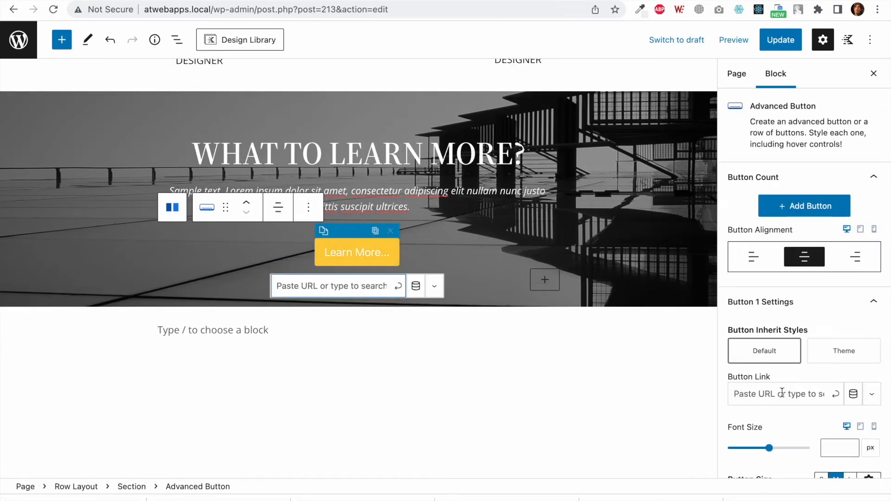
Step: Set the border radius of the "Learn More..." button to 0
scroll(781, 392, down, 6)
scroll(782, 392, down, 7)
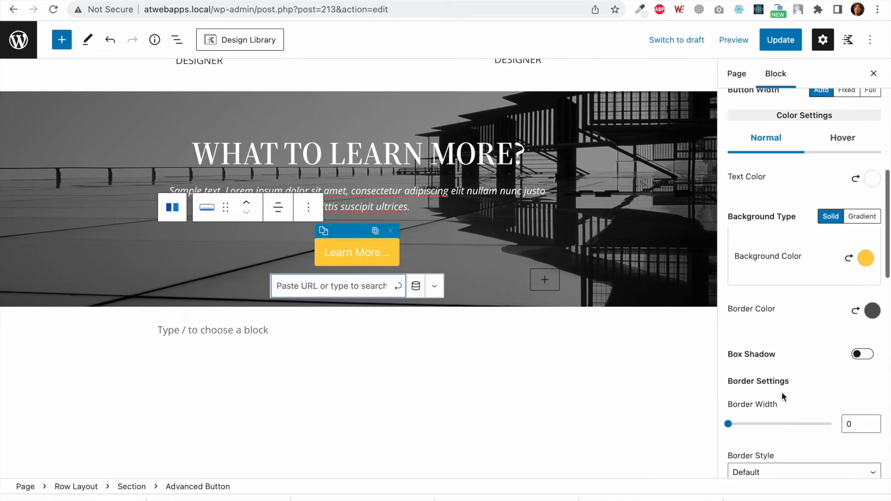
click(854, 355)
text(0)
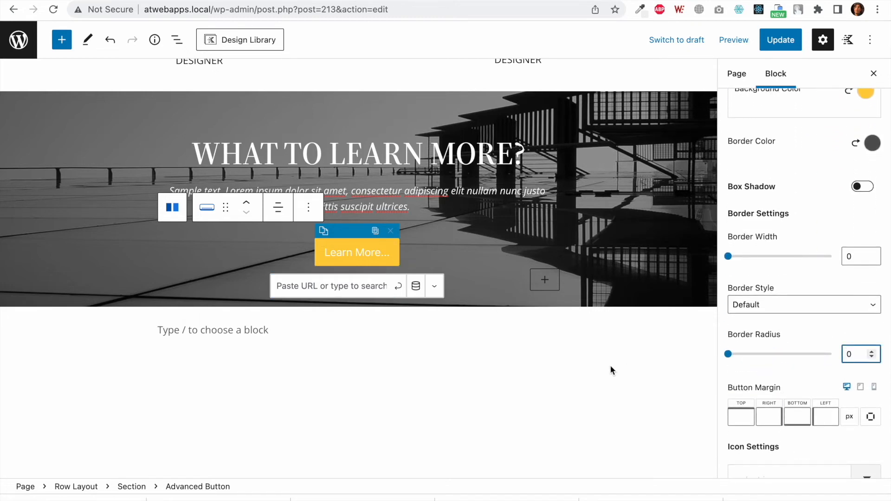
click(611, 370)
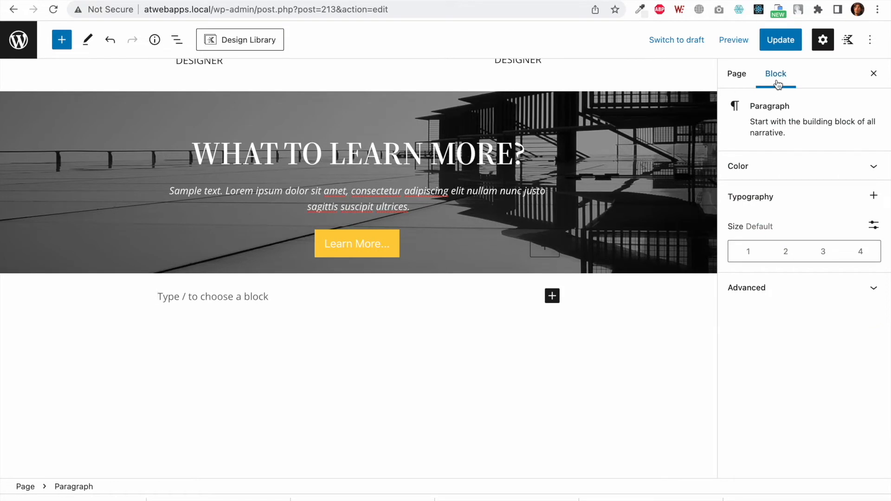
Step: Check the section against the Nicepage template and vertically align the inner section block to the middle
click(160, 1)
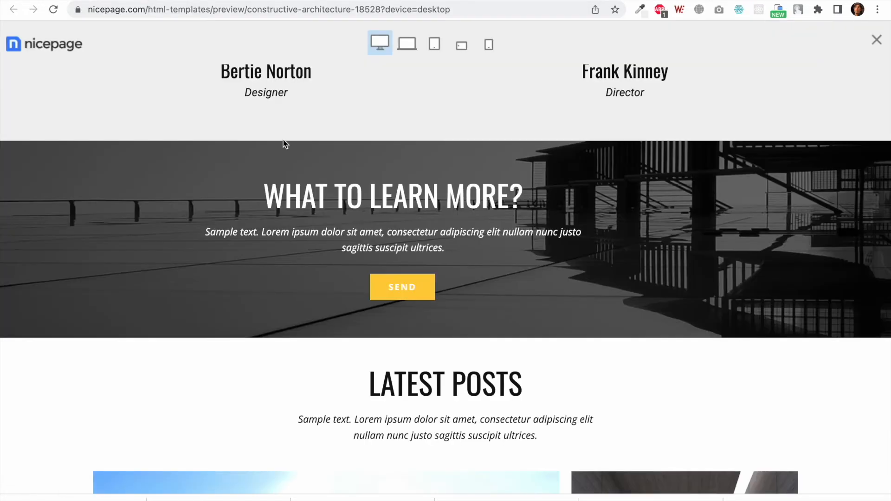
click(214, 0)
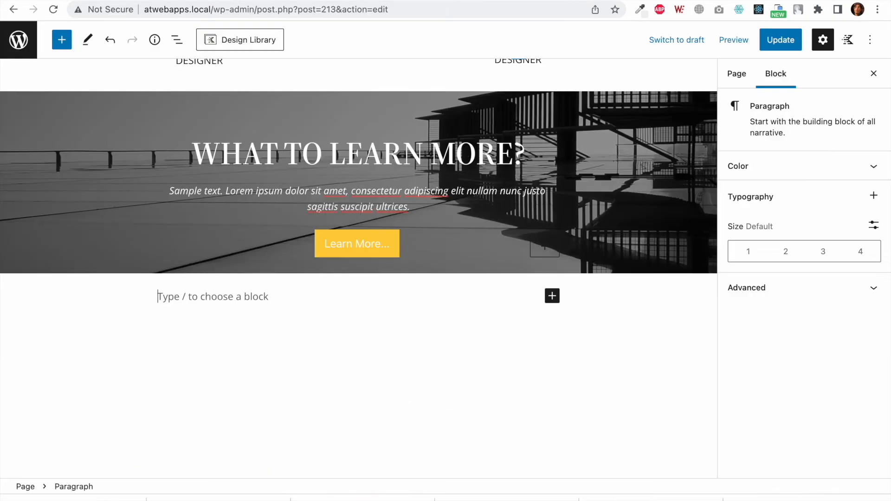
click(323, 116)
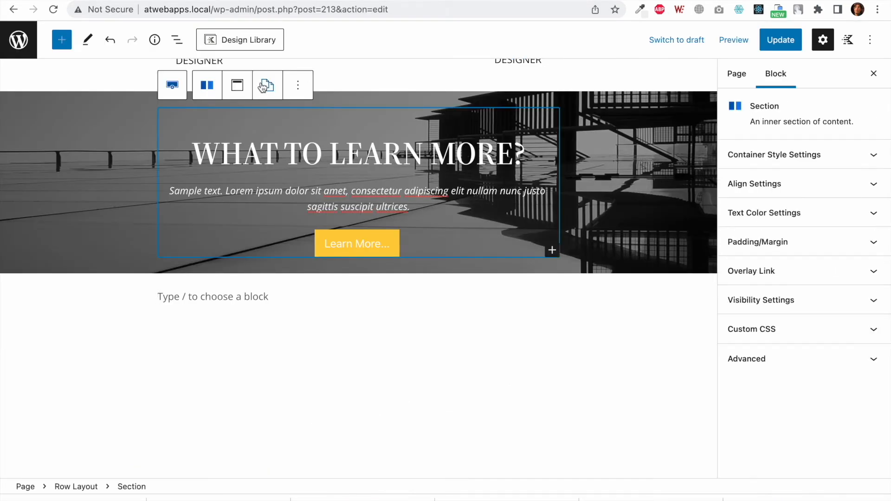
click(238, 87)
click(259, 148)
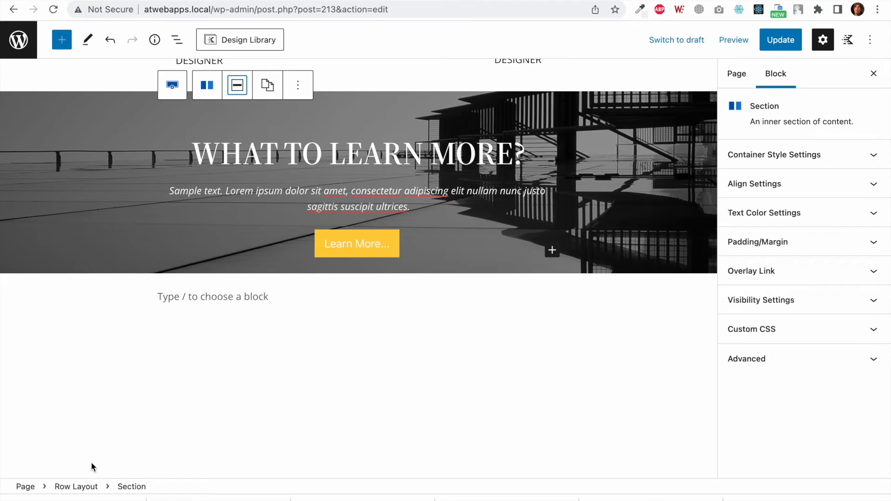
Step: Set the vertical alignment of the parent row layout around the "What to learn more?" section to middle
click(76, 486)
click(228, 83)
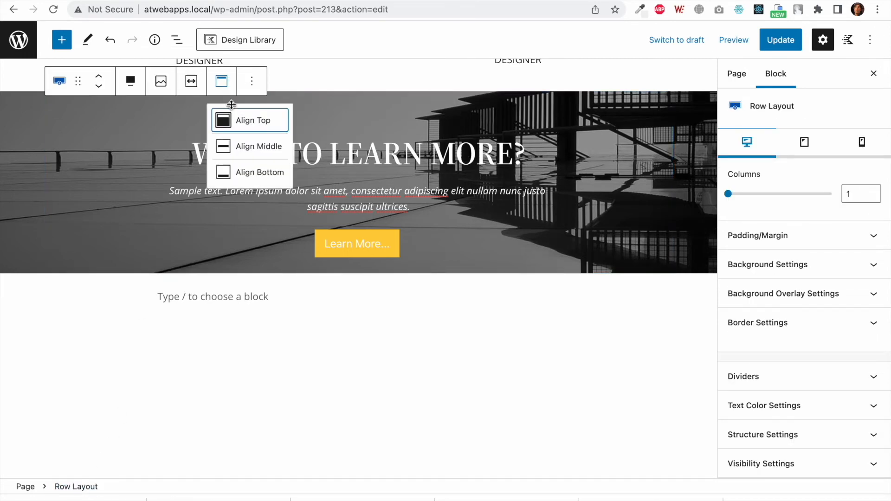
click(244, 147)
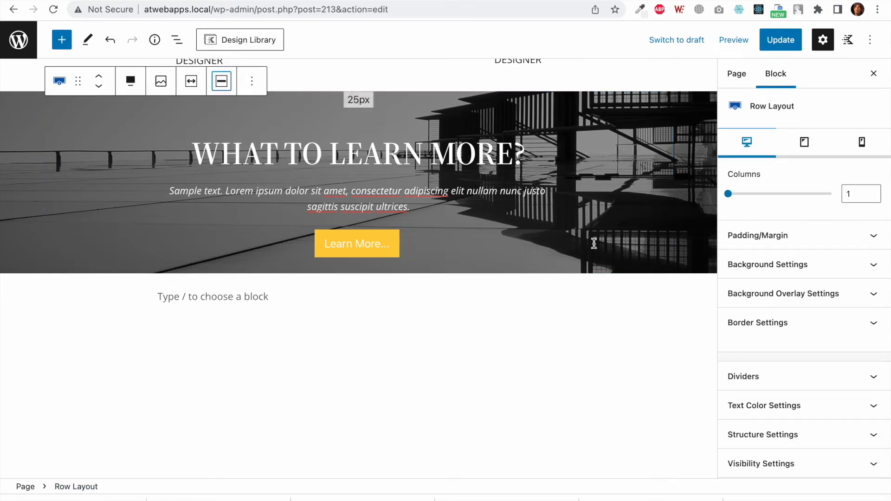
scroll(781, 378, down, 3)
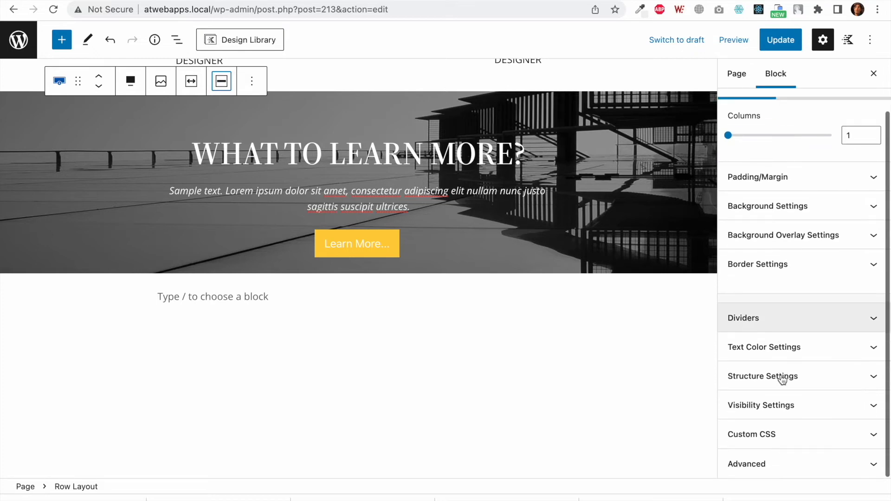
click(808, 384)
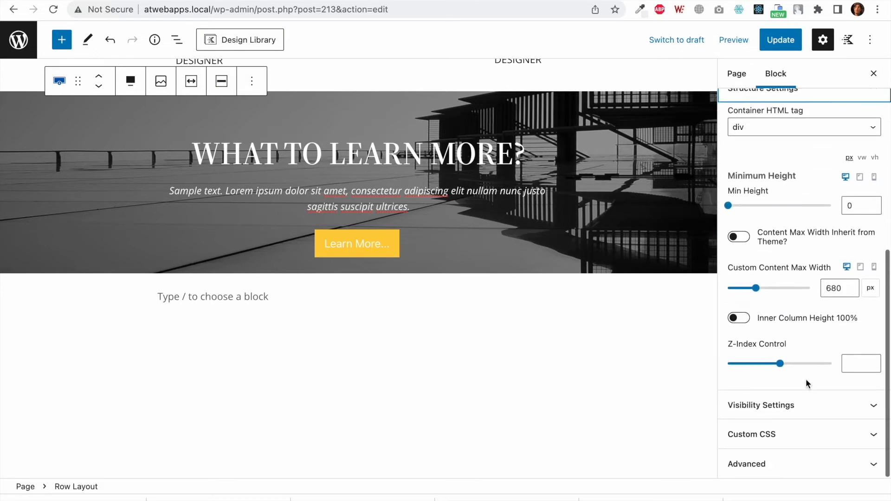
scroll(810, 400, up, 1)
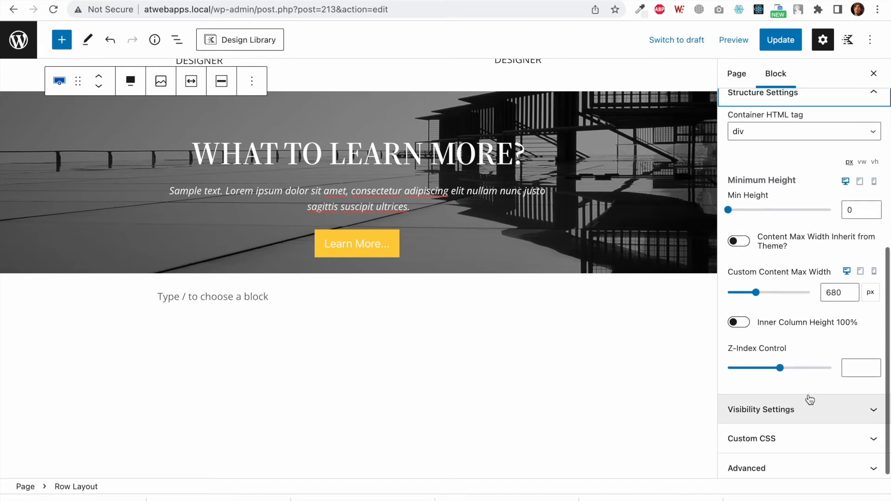
scroll(810, 400, up, 2)
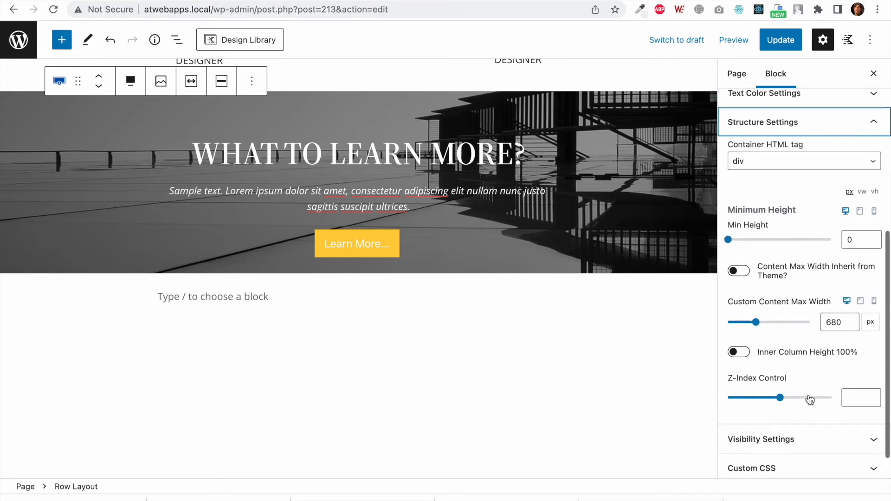
scroll(810, 400, up, 5)
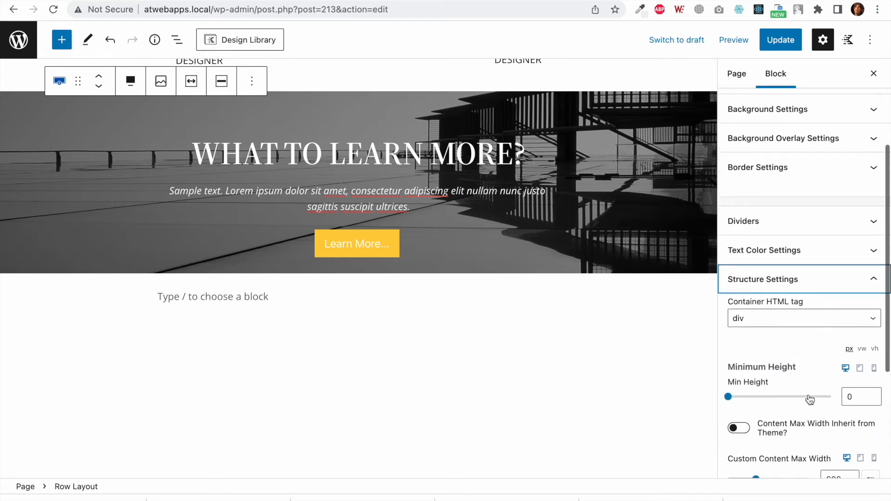
scroll(808, 394, up, 2)
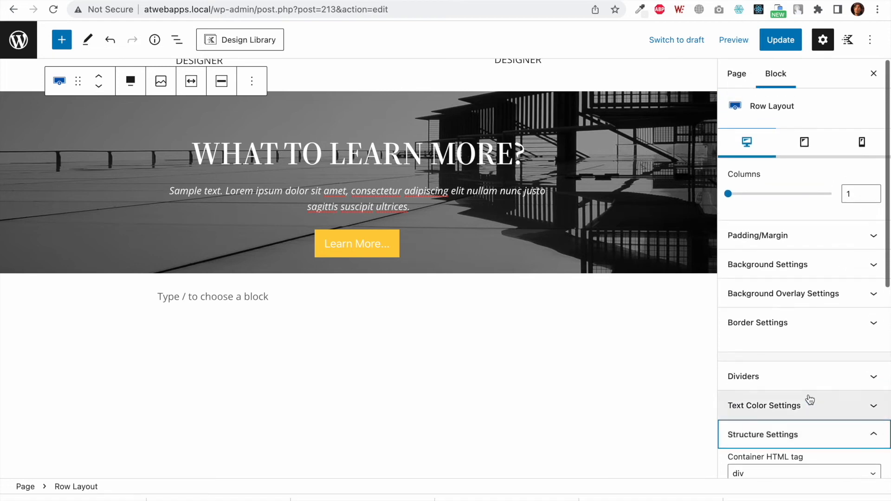
Step: Set the banner row's bottom padding to 75 px and update the page
click(858, 227)
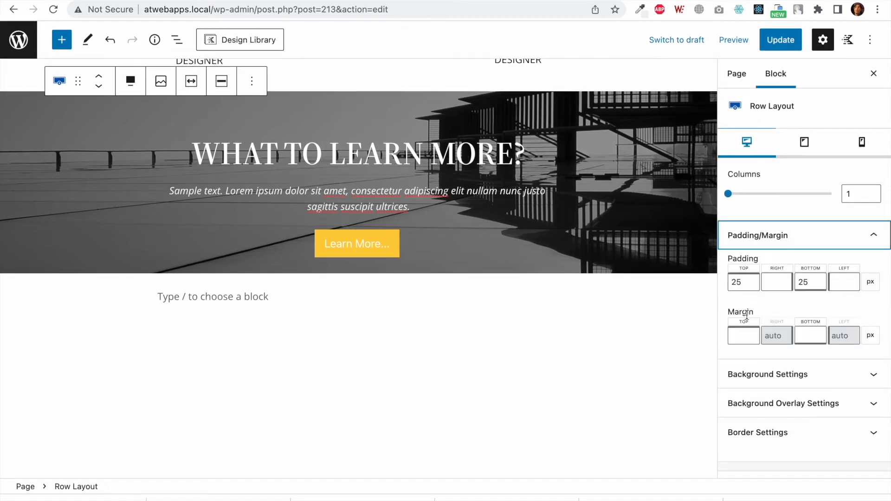
click(803, 283)
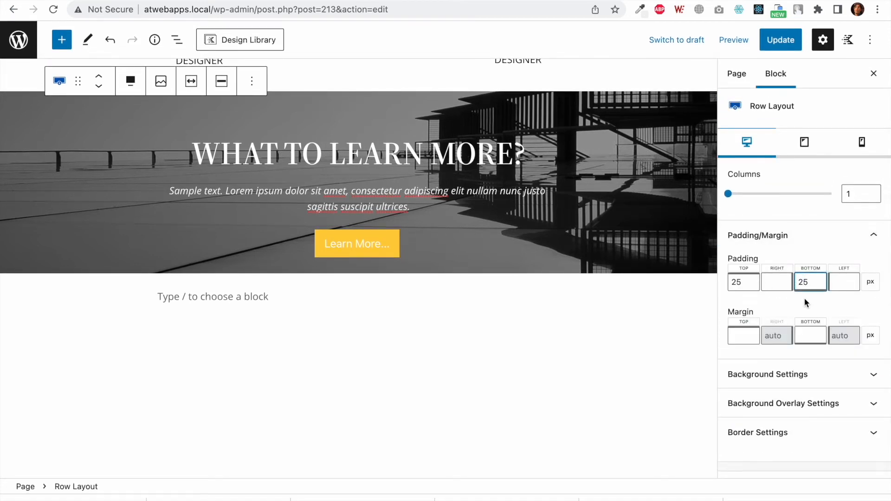
key(BackSpace)
text(4)
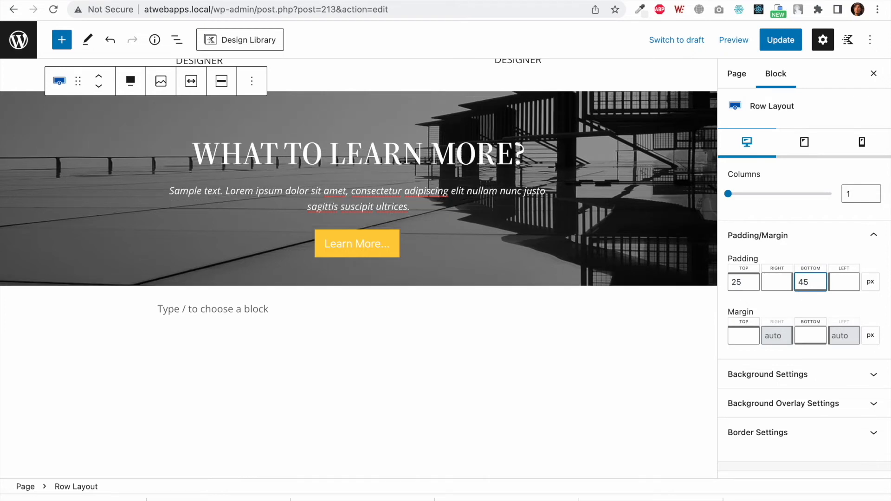
key(BackSpace)
text(5)
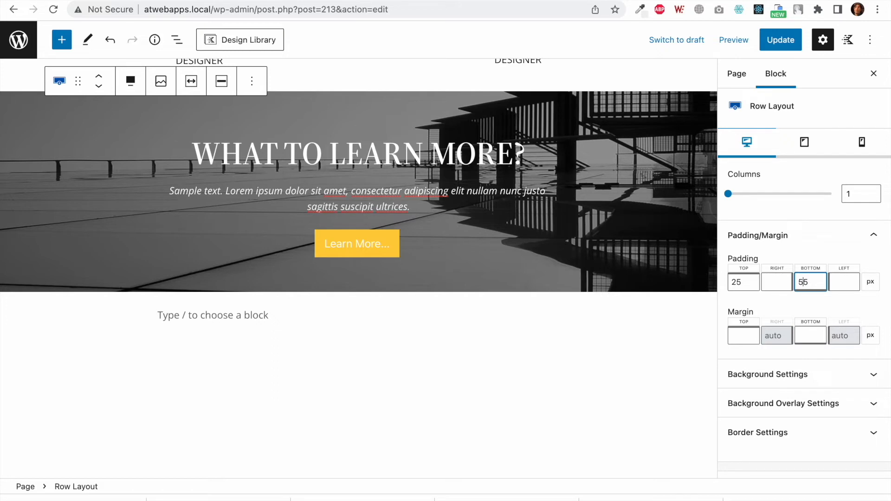
key(BackSpace)
key(BackSpace)
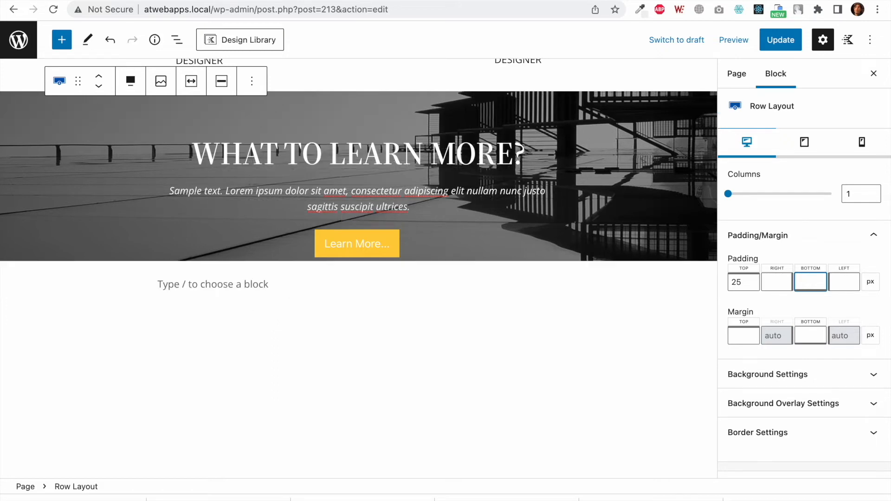
text(60)
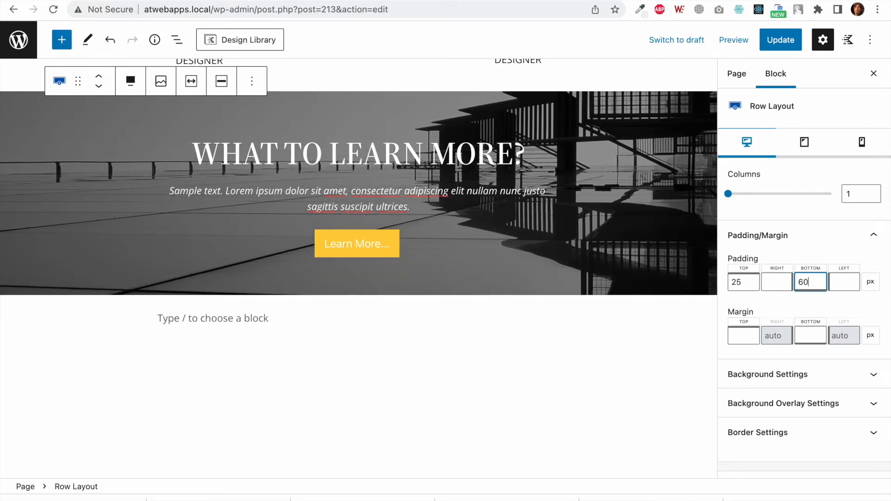
key(BackSpace)
key(BackSpace)
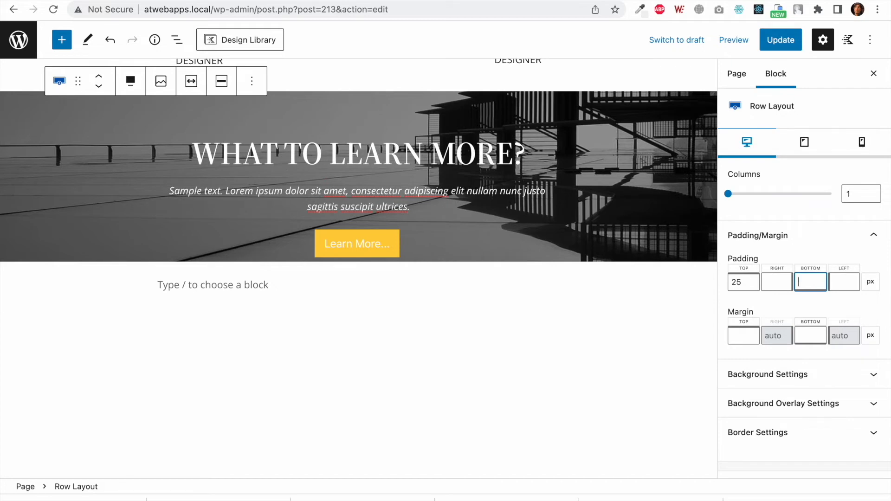
text(75)
click(781, 40)
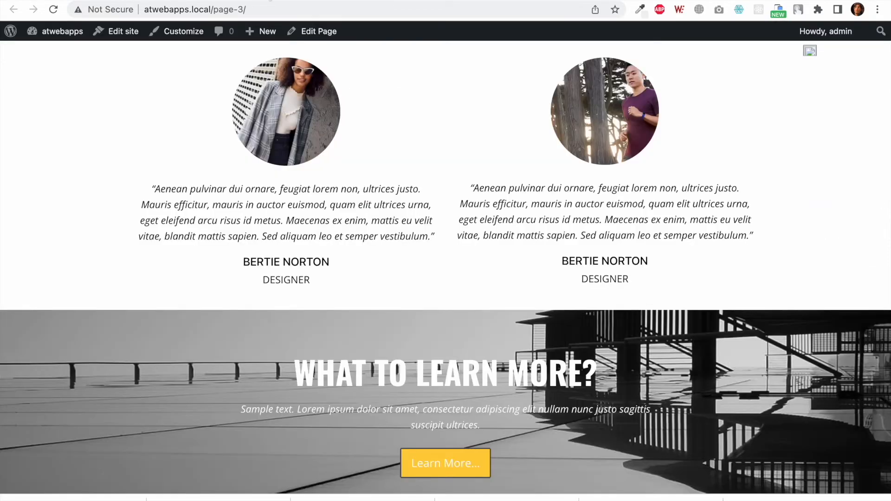
Step: Reload the live page and compare its "WHAT TO LEARN MORE?" heading with the one in the Nicepage template preview
key(super+r)
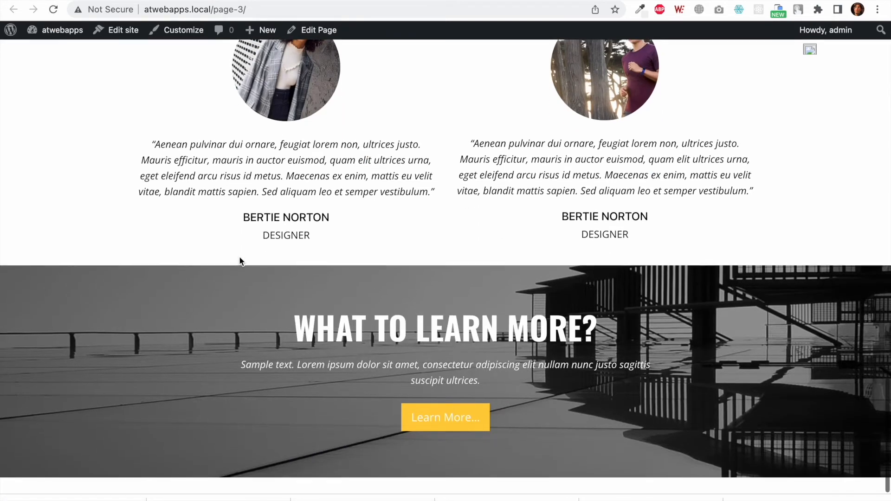
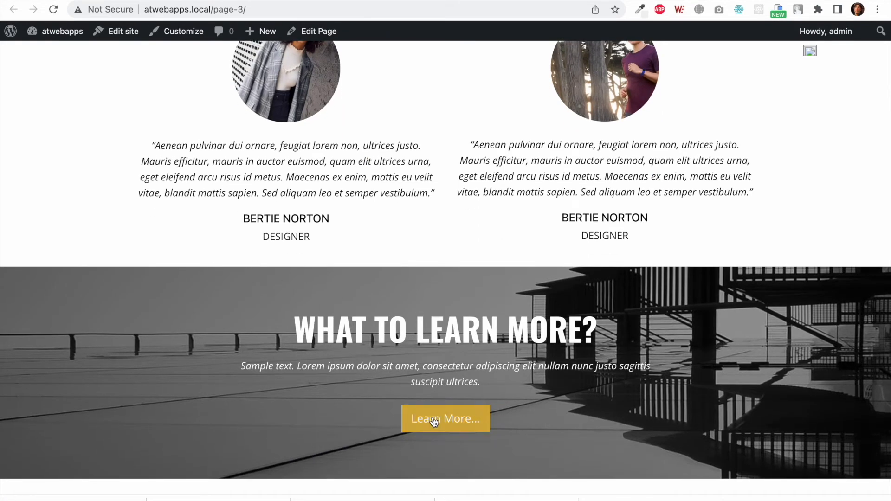
triple_click(417, 339)
click(148, 17)
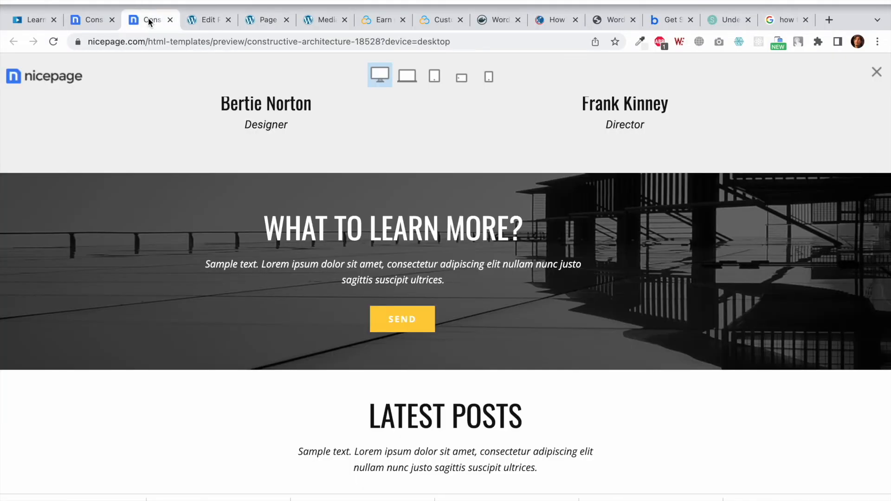
Step: Remove the bold formatting from the "WHAT TO LEARN MORE?" heading in the page editor, then update and check the live page
click(215, 19)
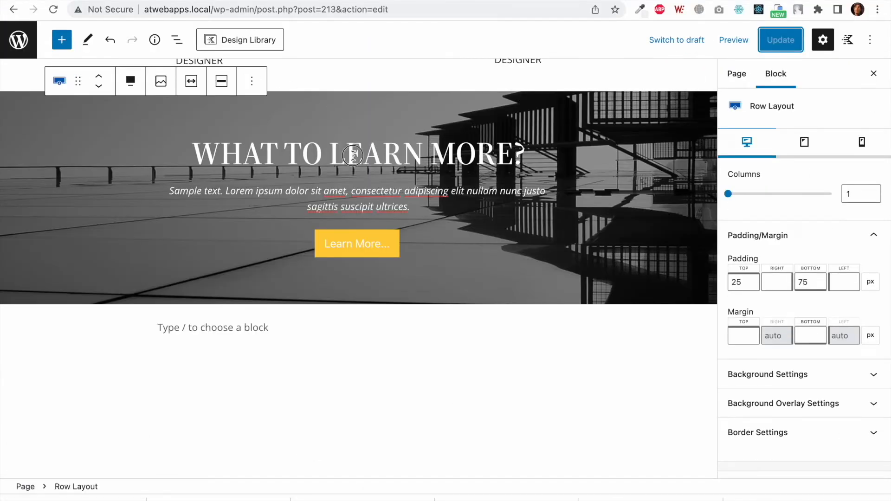
triple_click(353, 156)
click(445, 112)
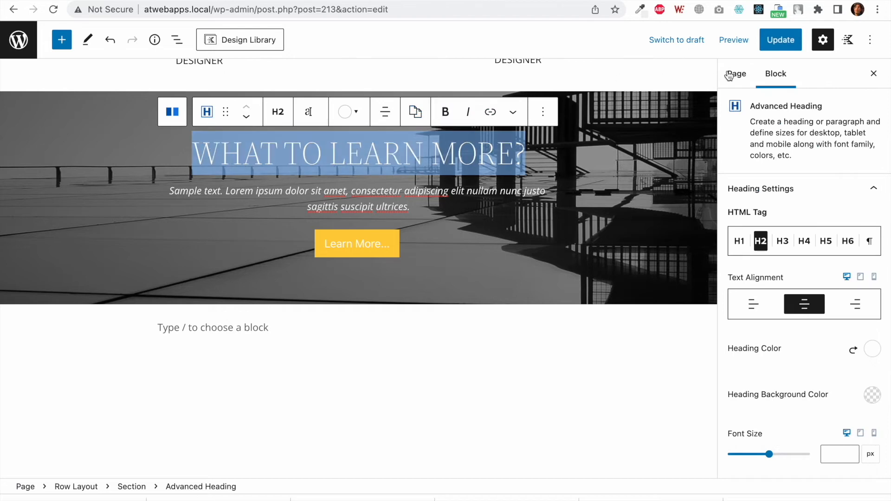
click(773, 42)
click(266, 20)
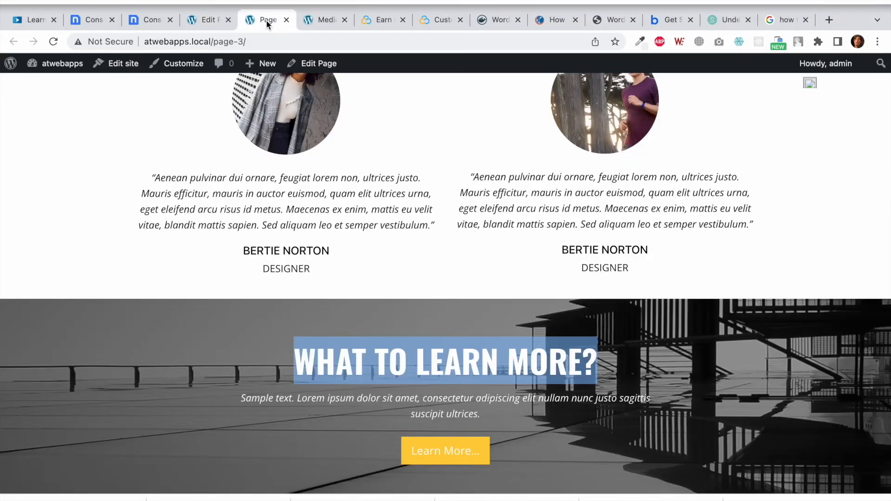
key(super+r)
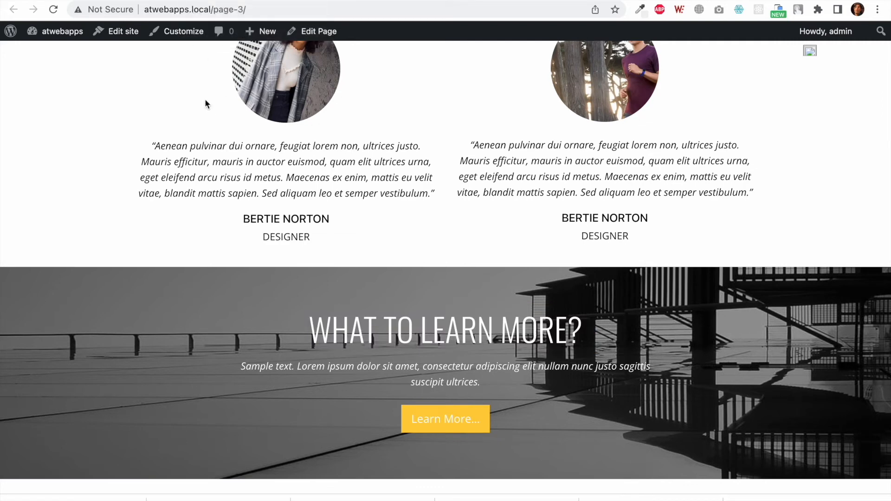
click(209, 1)
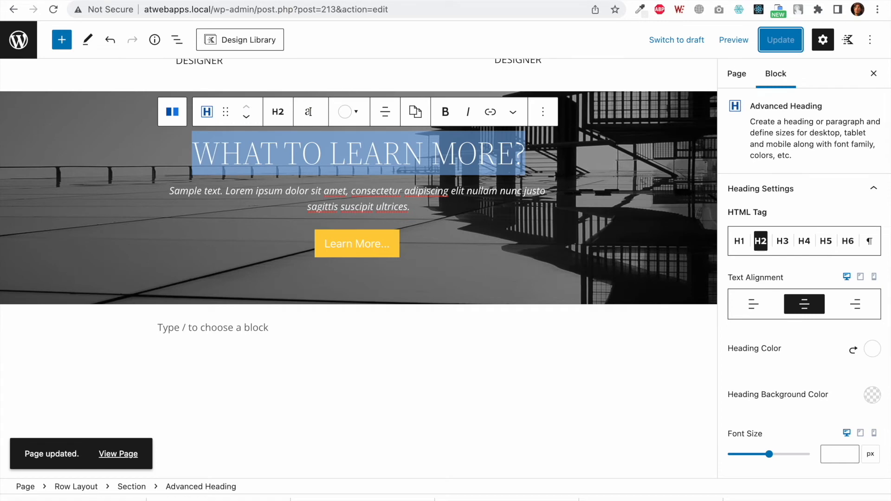
click(312, 115)
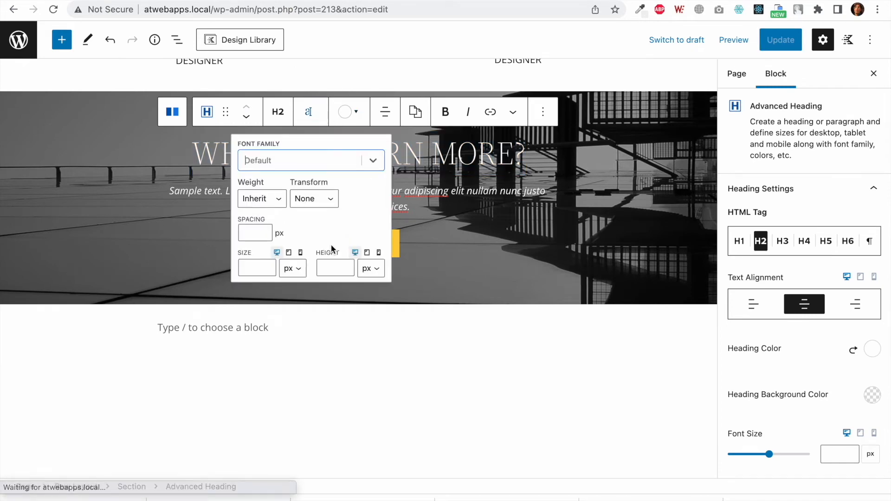
click(283, 203)
click(310, 216)
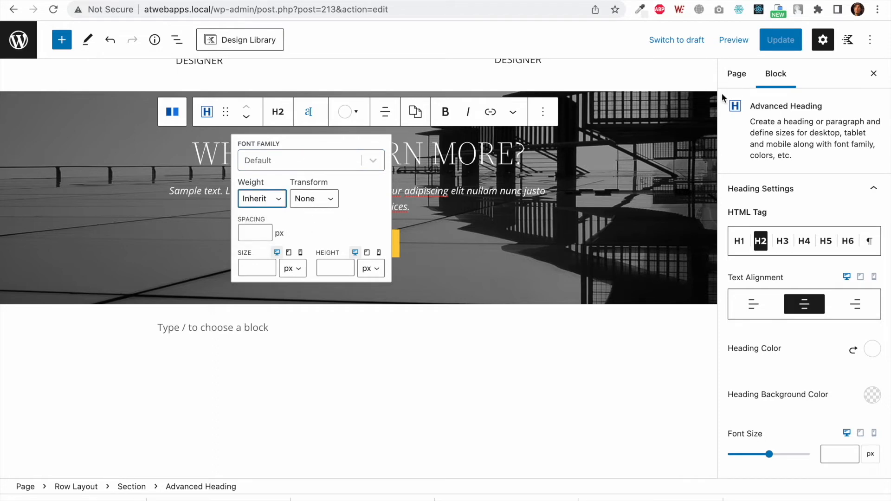
scroll(438, 227, down, 1)
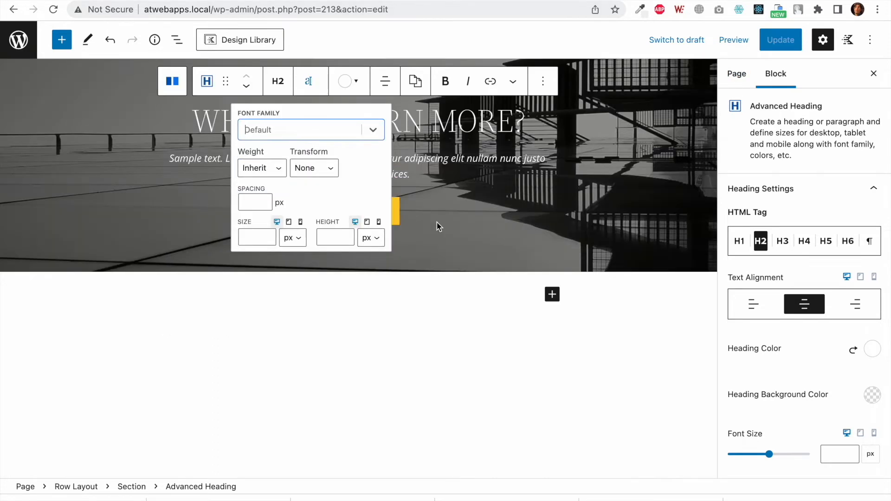
click(435, 277)
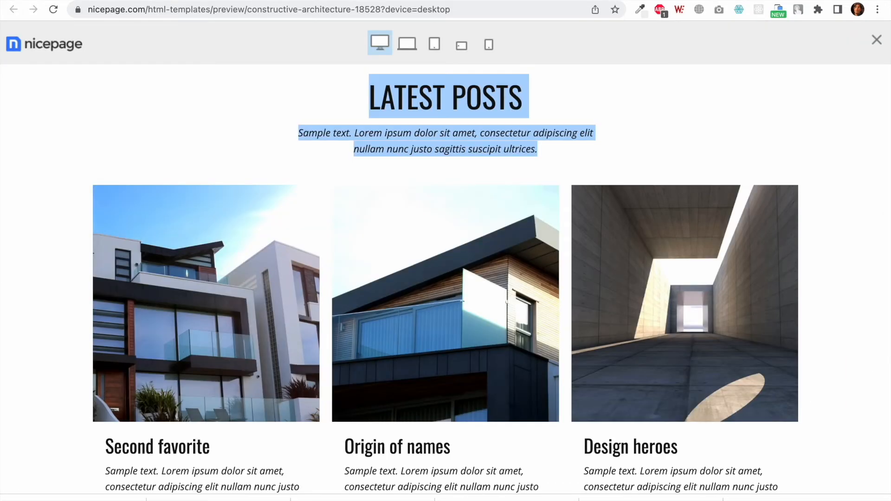
Step: Copy the "LATEST POSTS" heading and the sample text beneath it from the Nicepage template preview
click(245, 103)
drag(372, 89, 540, 149)
key(super+c)
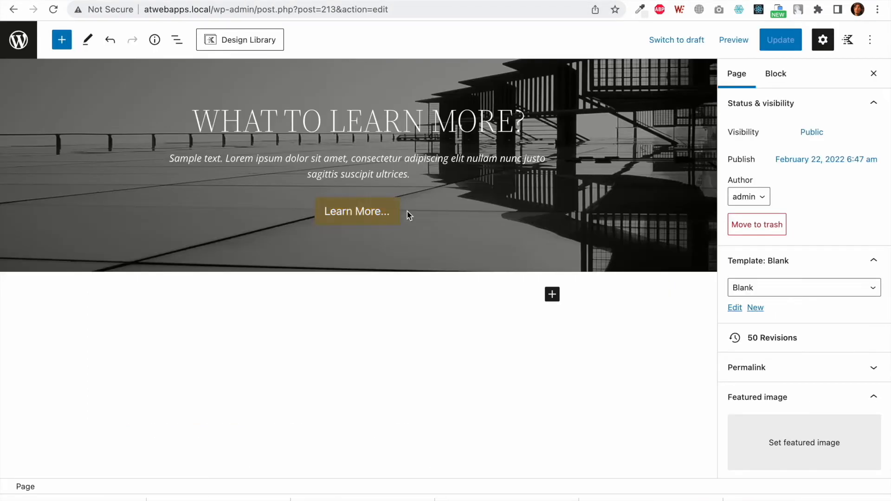
Step: Insert a one-column Row Layout block below the banner row in the page editor
click(553, 296)
click(644, 144)
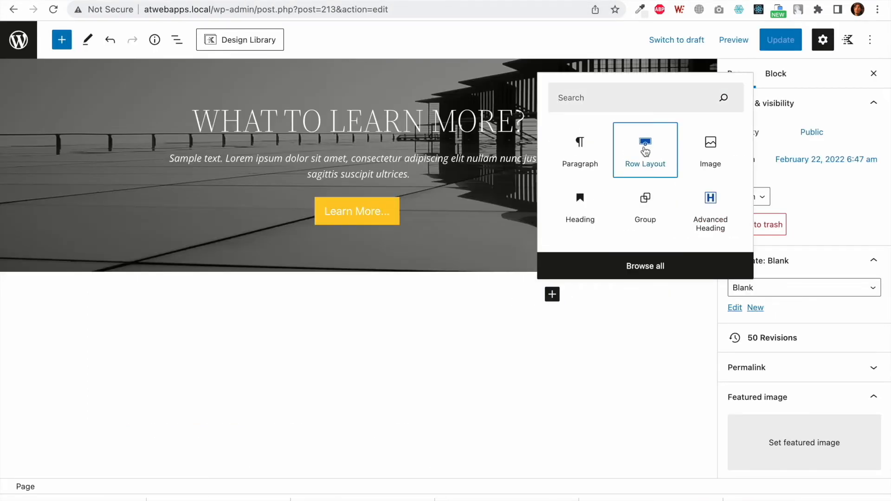
click(226, 126)
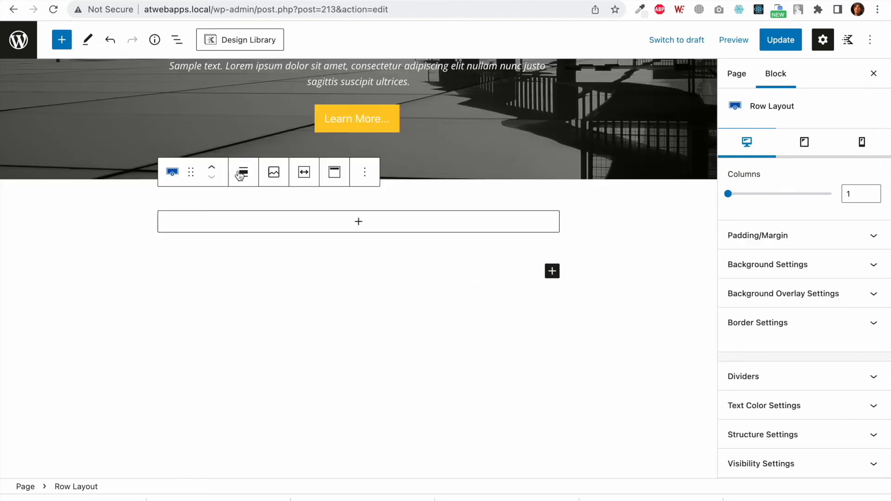
click(243, 181)
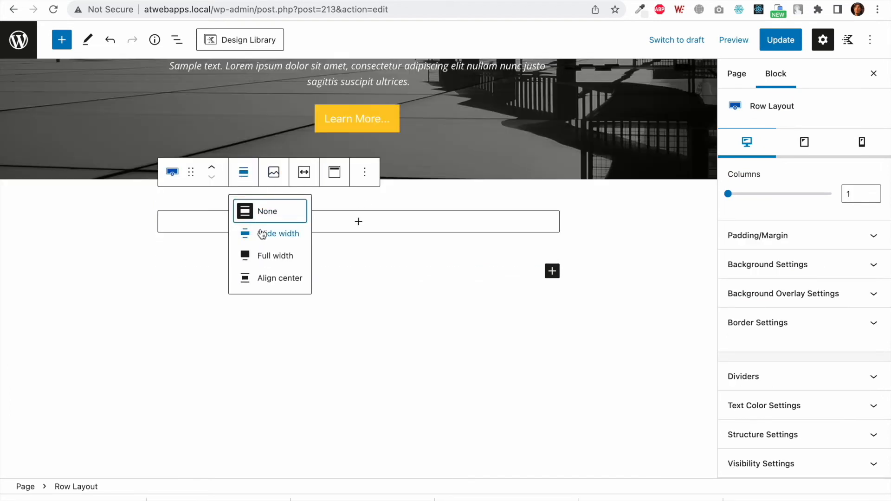
Step: Add a paragraph block inside the new row and paste the copied heading and sample text into it
click(370, 225)
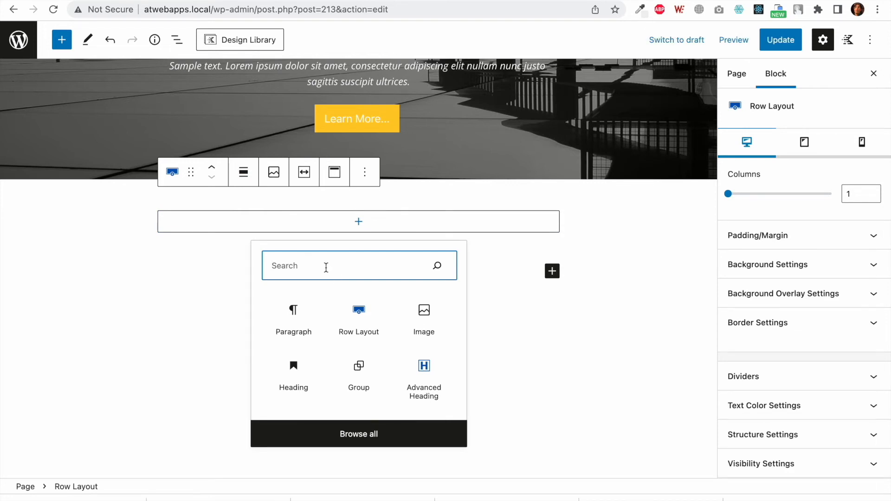
click(305, 313)
key(super+v)
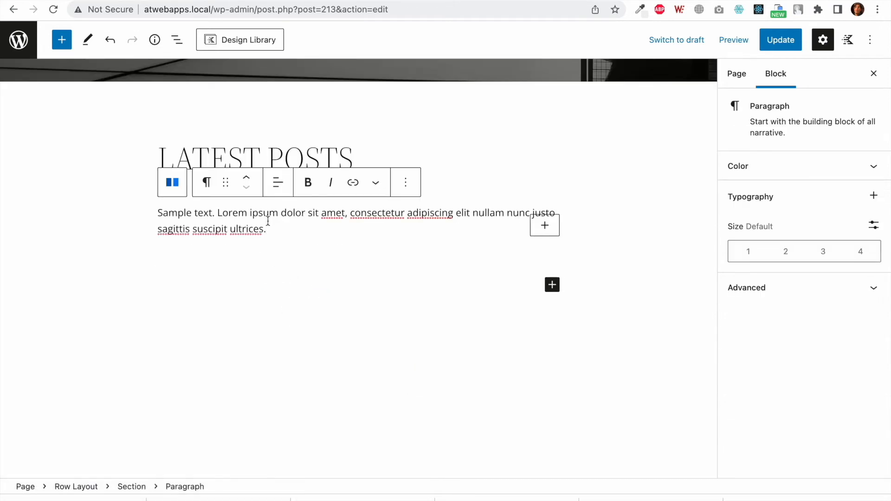
Step: Center the sample text paragraph under "LATEST POSTS" and make it italic
key(super+a)
click(279, 194)
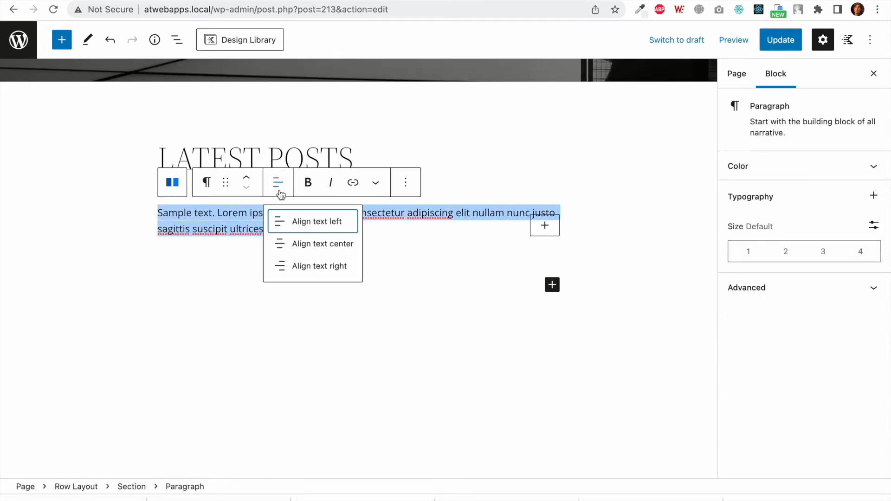
click(298, 243)
click(329, 185)
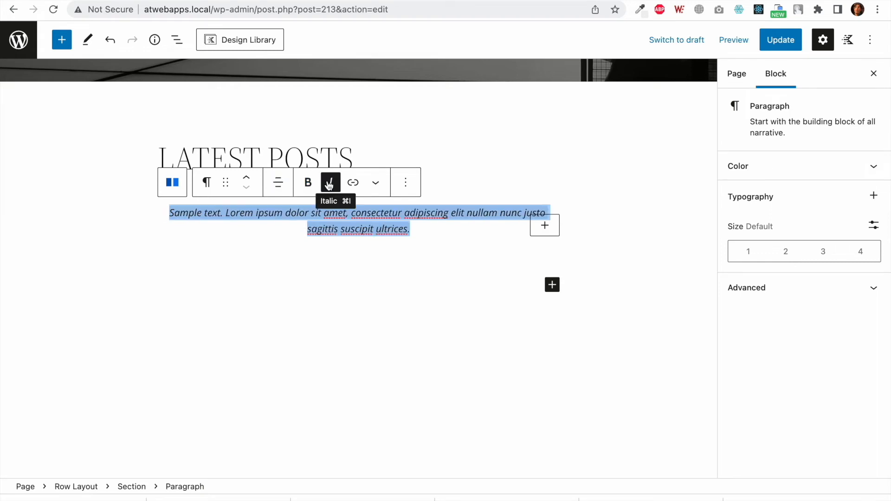
Step: Convert the "LATEST POSTS" heading to an Advanced Heading block and center its text
click(325, 162)
key(super+a)
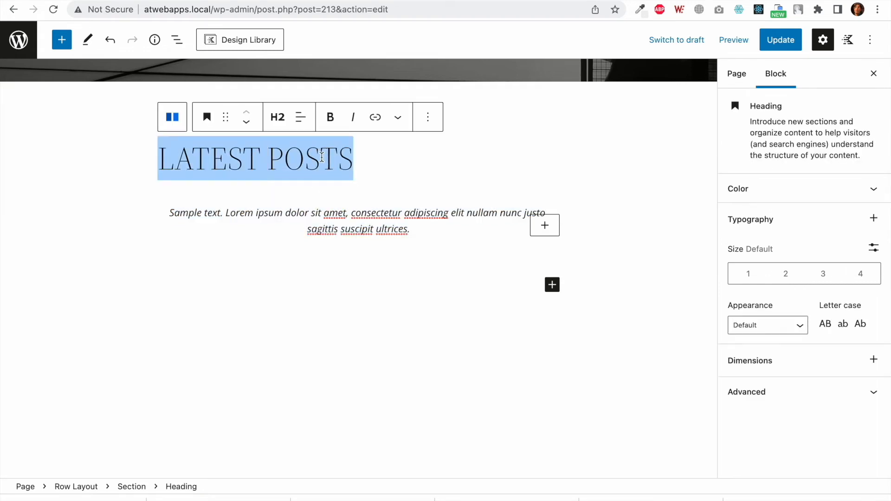
click(301, 118)
click(207, 117)
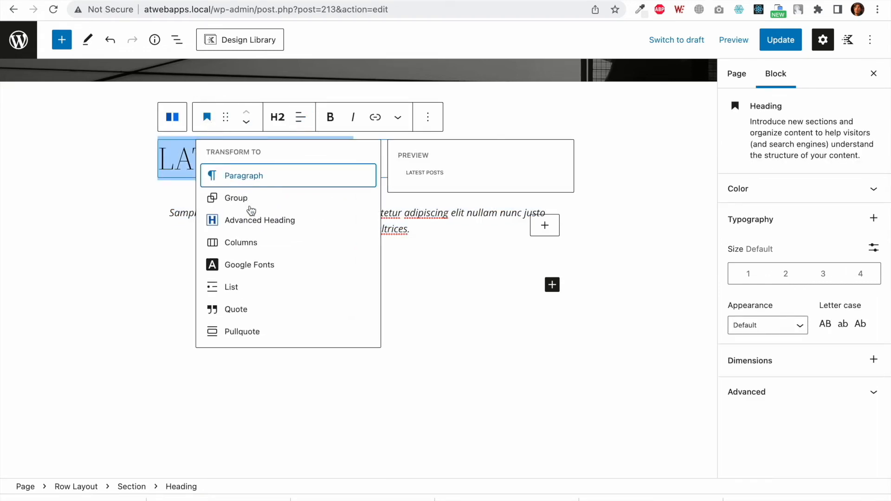
click(260, 220)
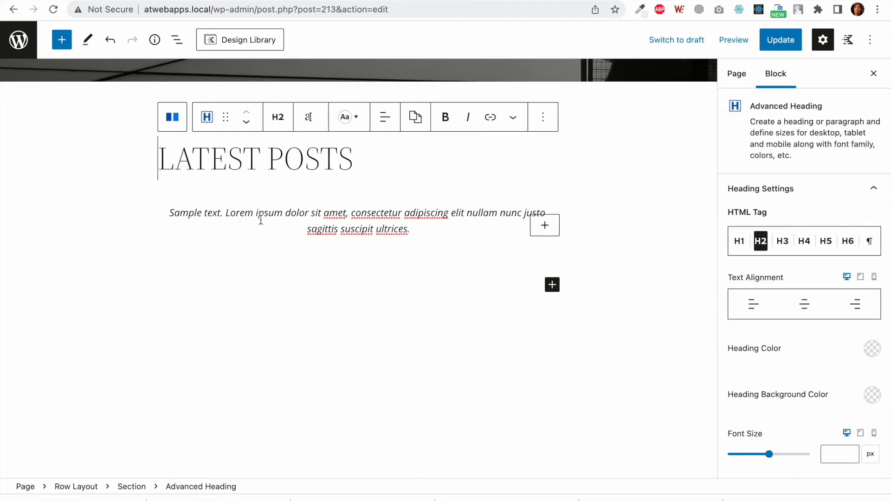
click(283, 155)
key(super+a)
click(381, 121)
click(393, 176)
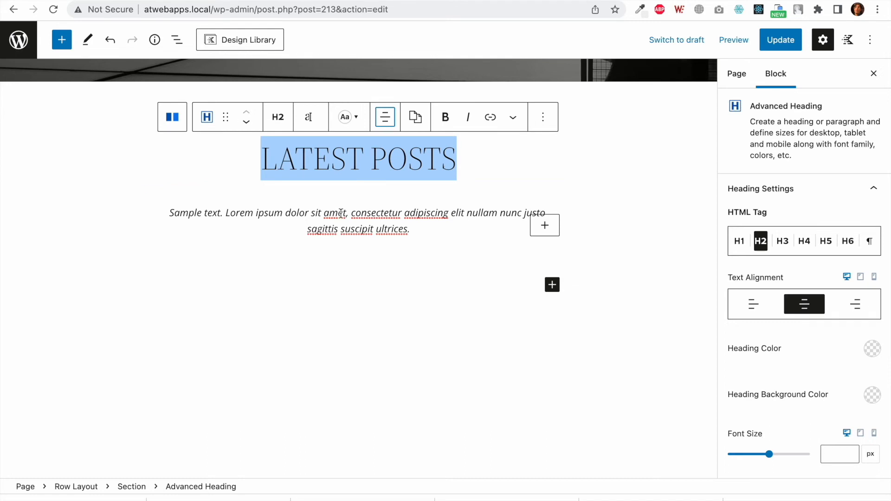
Step: Set the "LATEST POSTS" heading's bottom margin to 0 px
scroll(757, 336, down, 5)
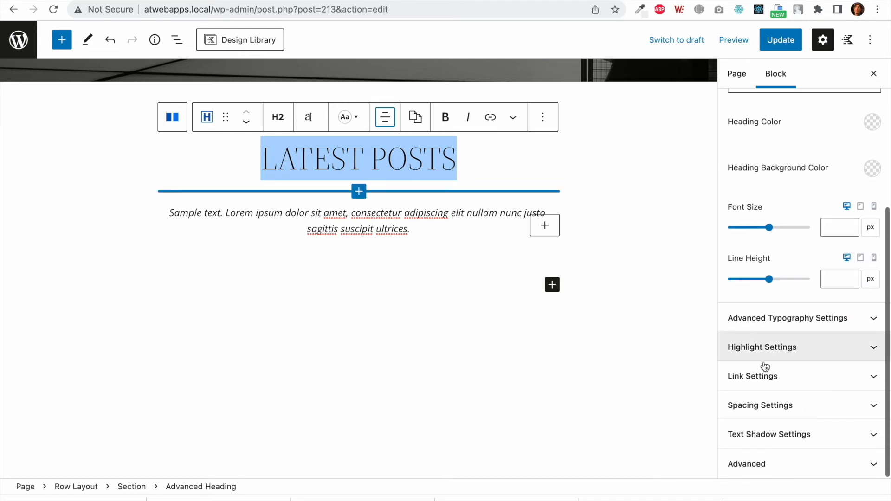
click(779, 416)
scroll(784, 404, down, 3)
click(799, 397)
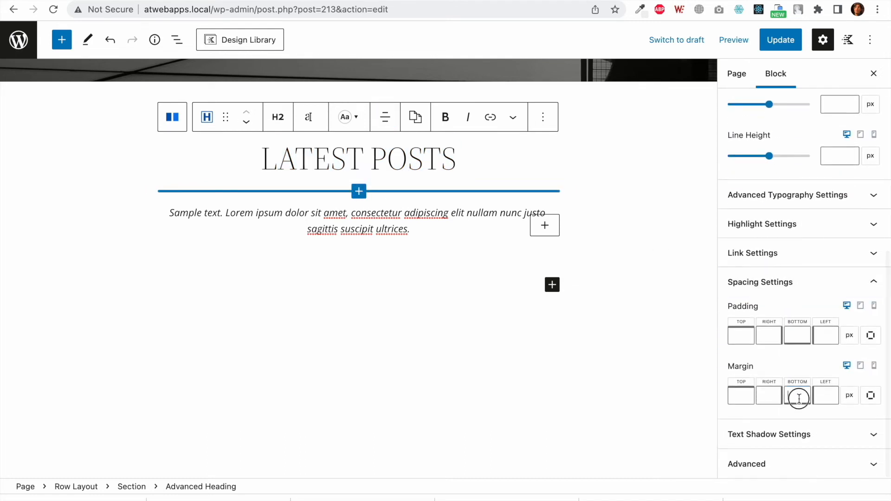
text(0)
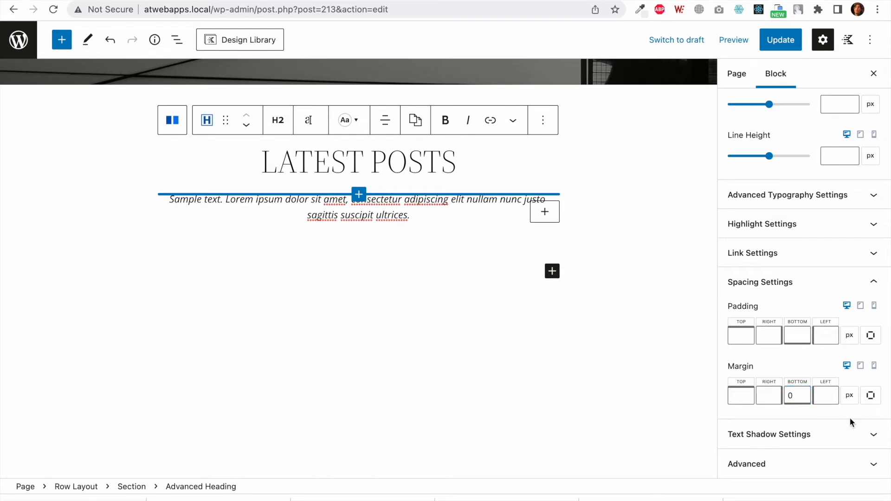
Step: Try a line height of 1 on the italic sample text paragraph and undo the change
triple_click(453, 204)
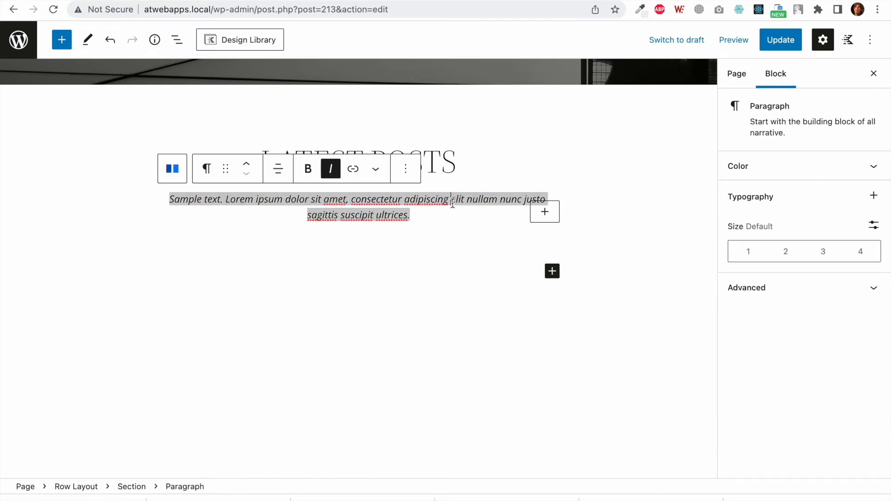
click(447, 161)
triple_click(438, 200)
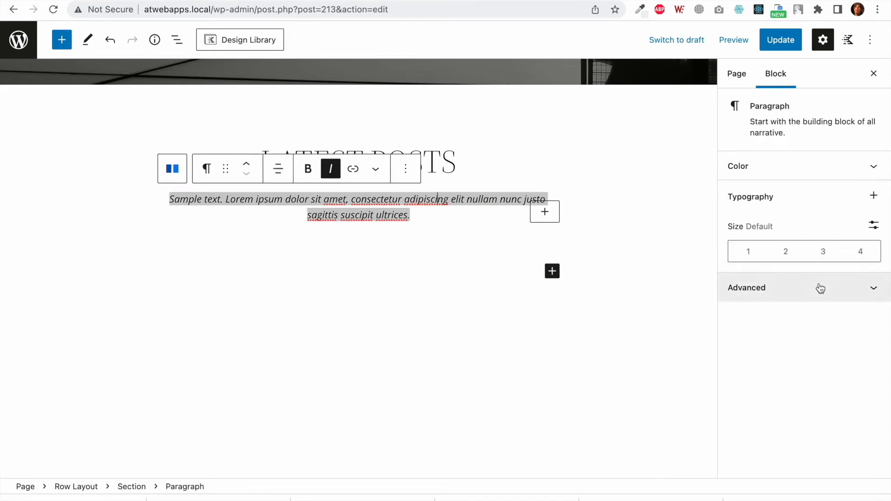
click(873, 196)
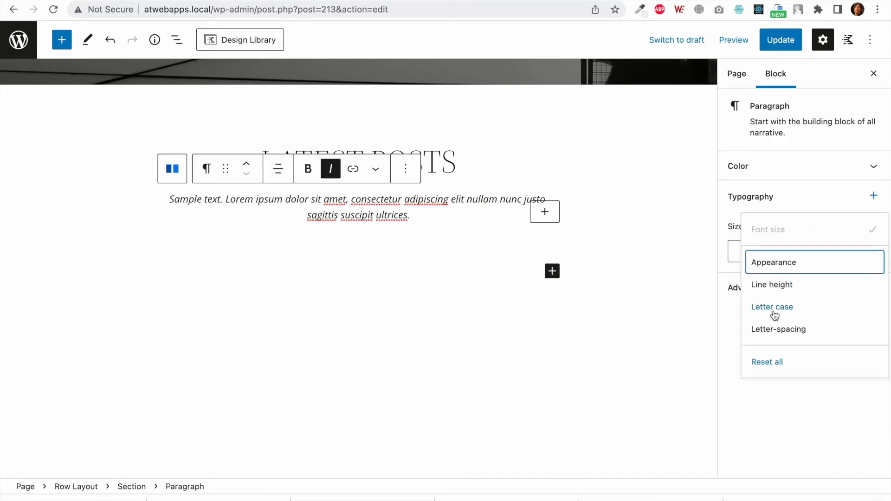
click(784, 284)
click(755, 304)
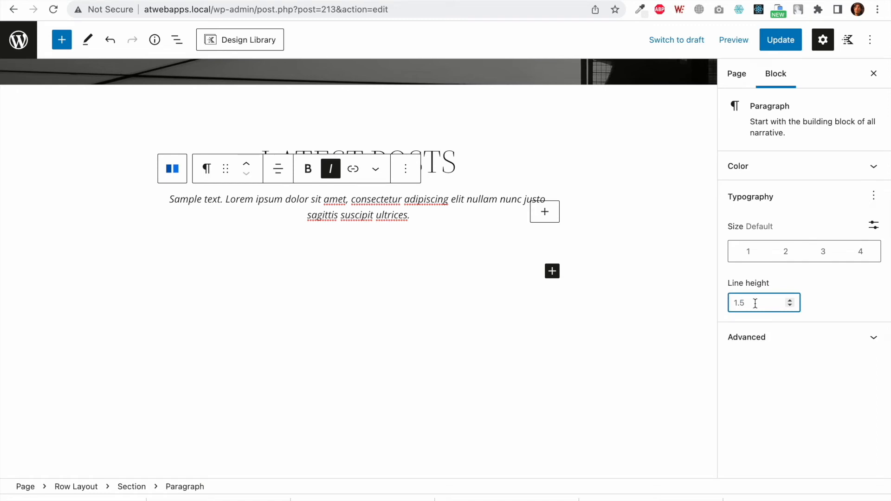
text(1)
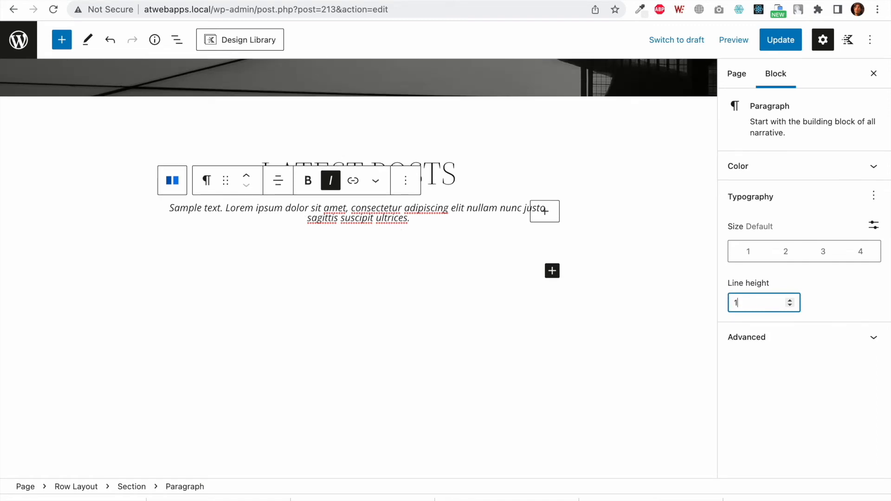
key(ctrl+z)
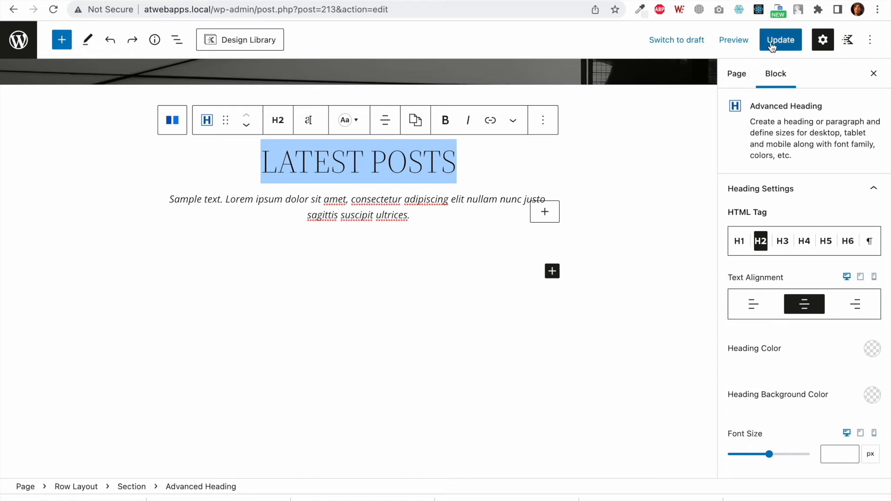
Step: Update the page, reload its published version to check the "LATEST POSTS" text, and return to the page editor
click(397, 232)
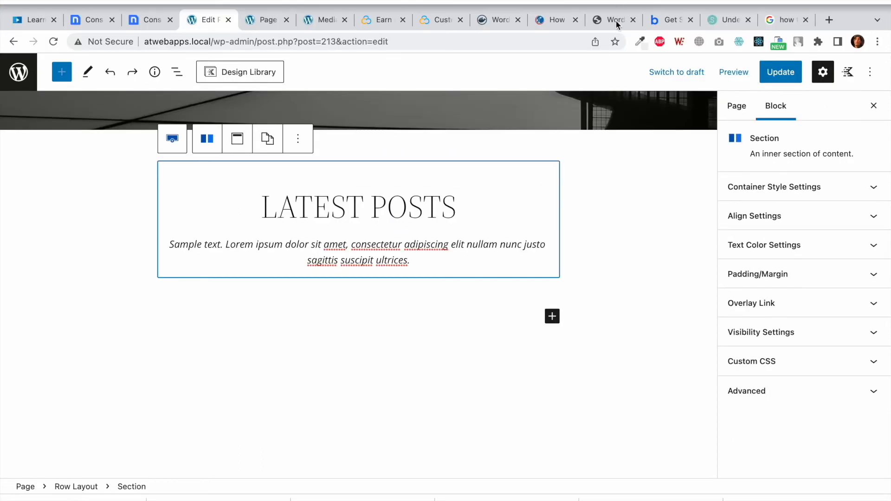
click(792, 44)
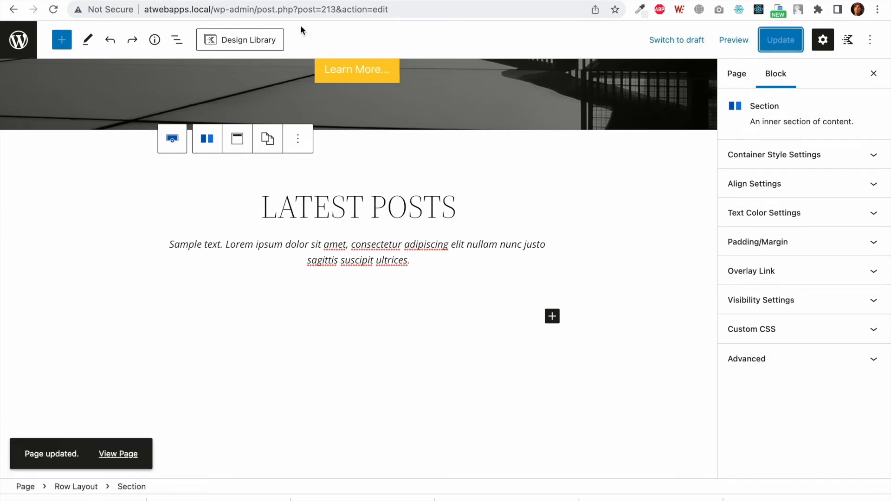
click(273, 1)
key(super+r)
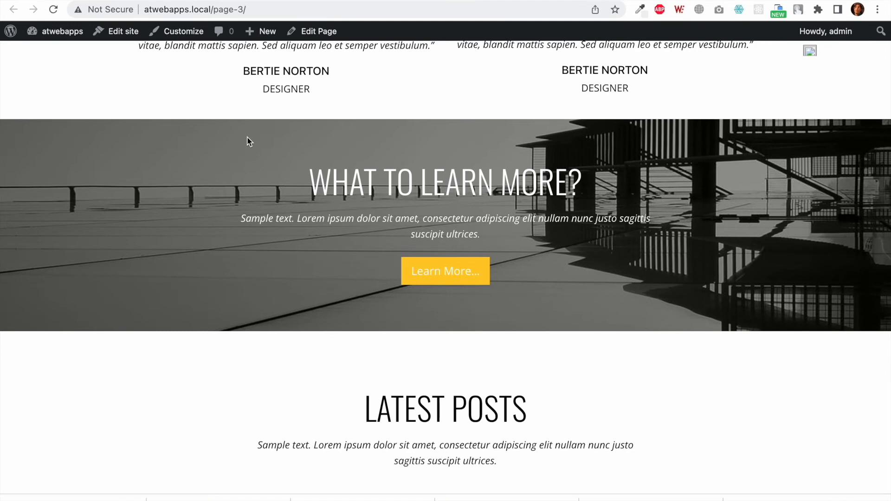
click(202, 1)
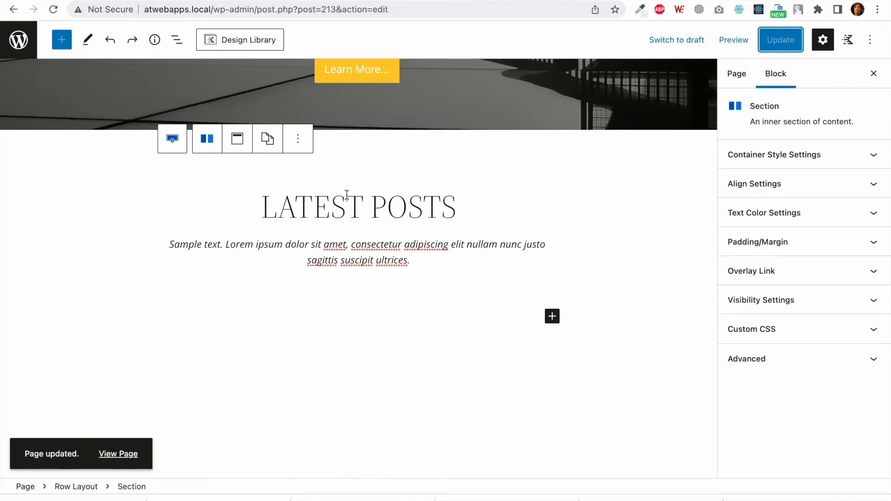
Step: Insert a one-column Row Layout block below the "LATEST POSTS" row and align it to wide width
click(552, 316)
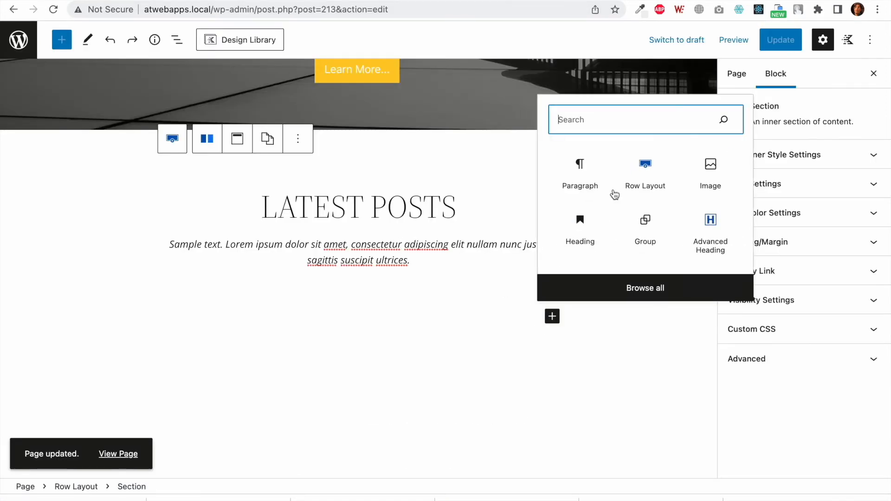
click(640, 179)
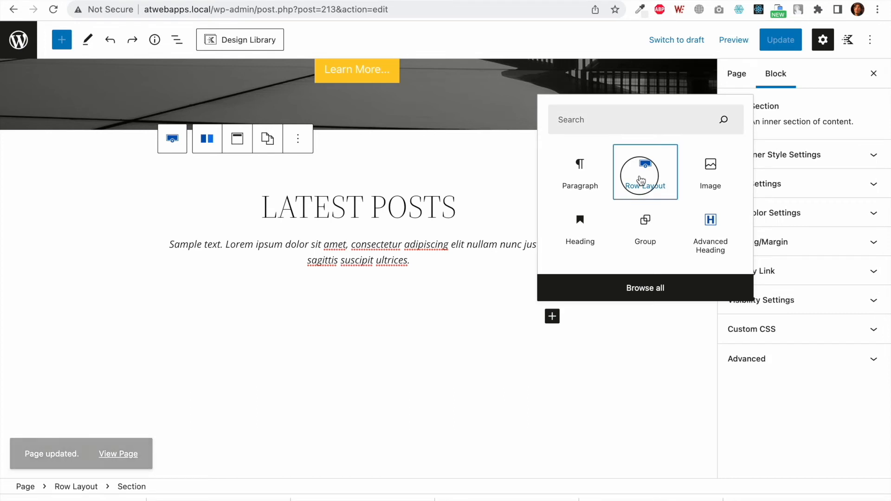
click(235, 123)
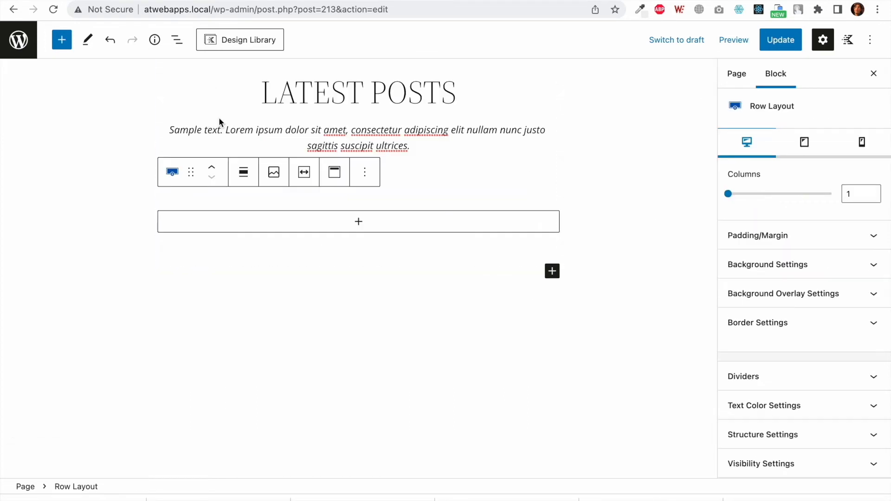
click(244, 173)
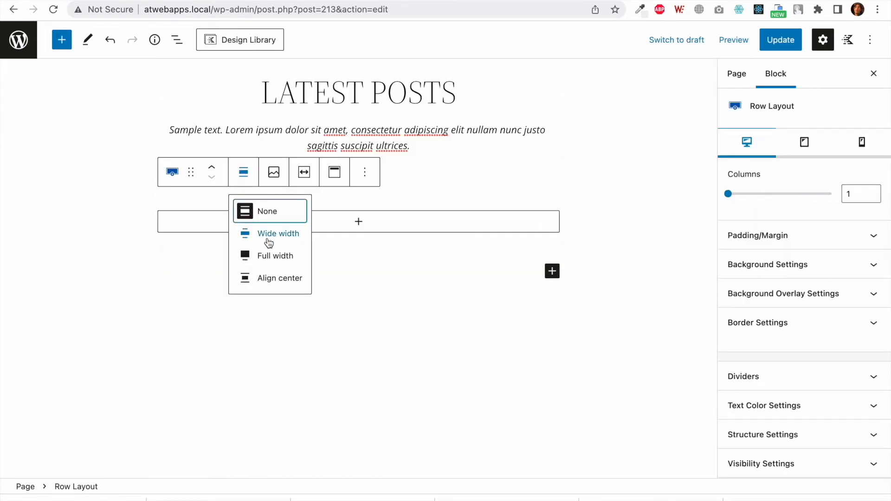
click(271, 248)
click(132, 179)
click(158, 232)
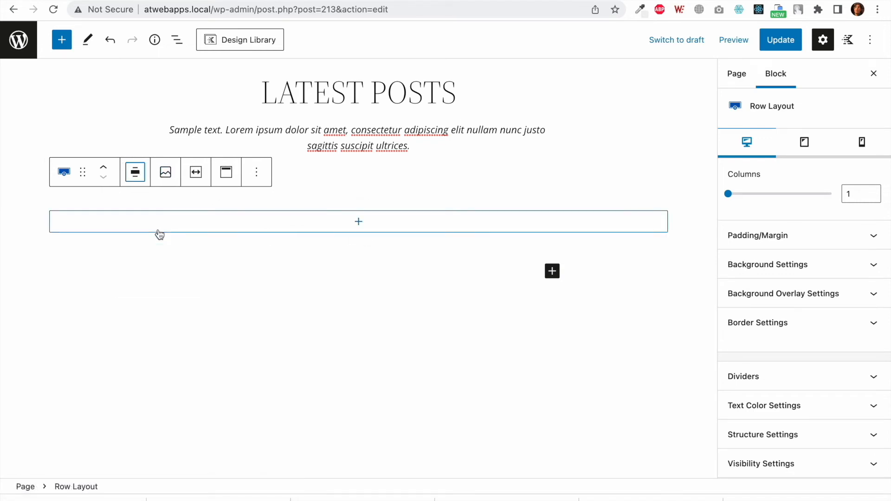
Step: Add a Posts block inside the new wide row and set its number of items to 3
click(360, 222)
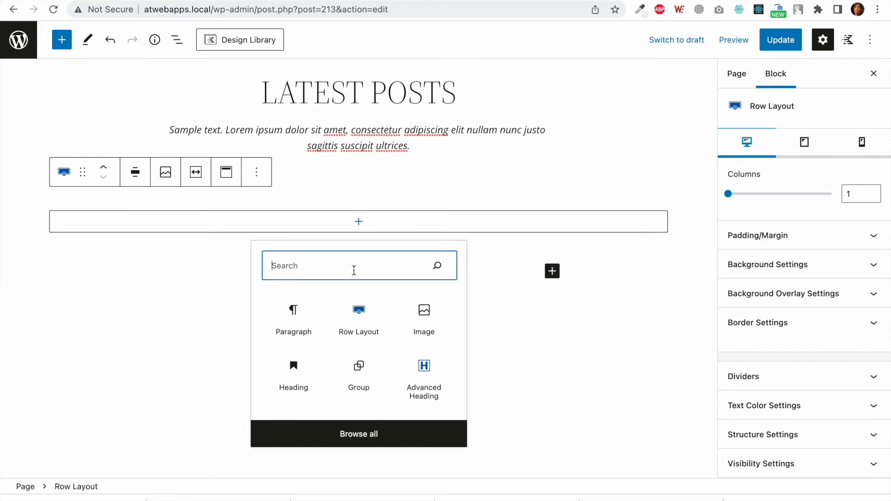
text(blog)
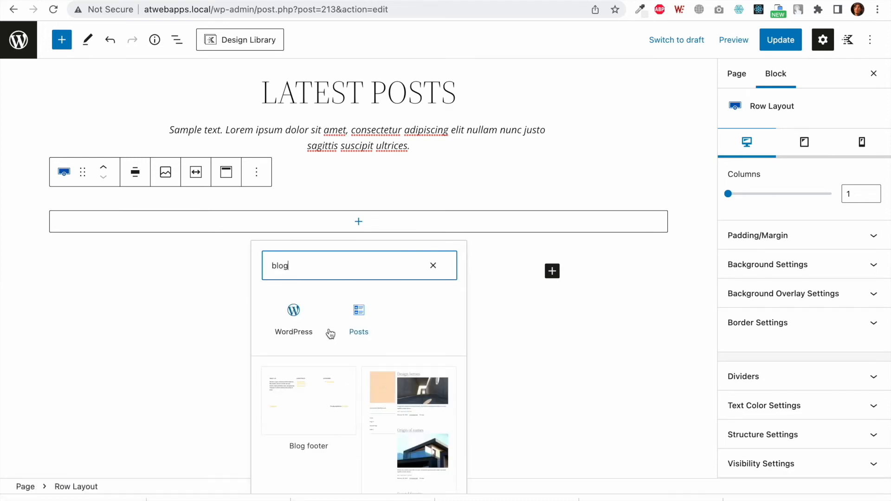
click(358, 325)
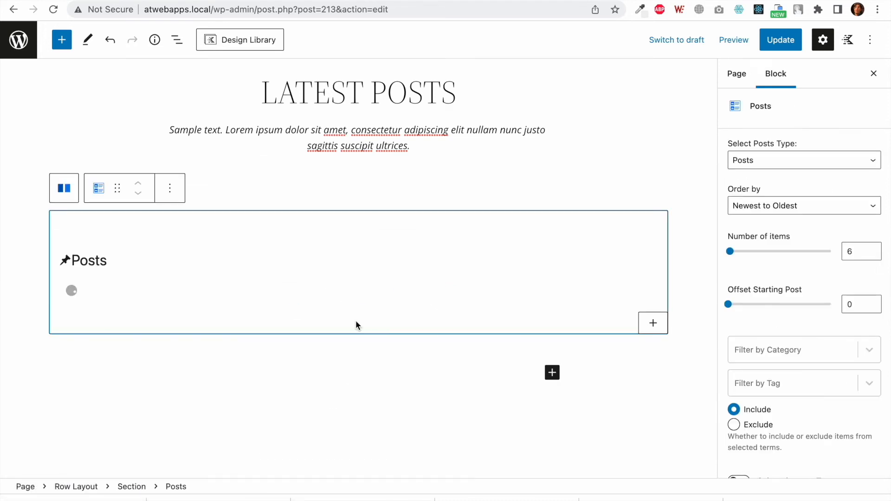
scroll(249, 319, down, 4)
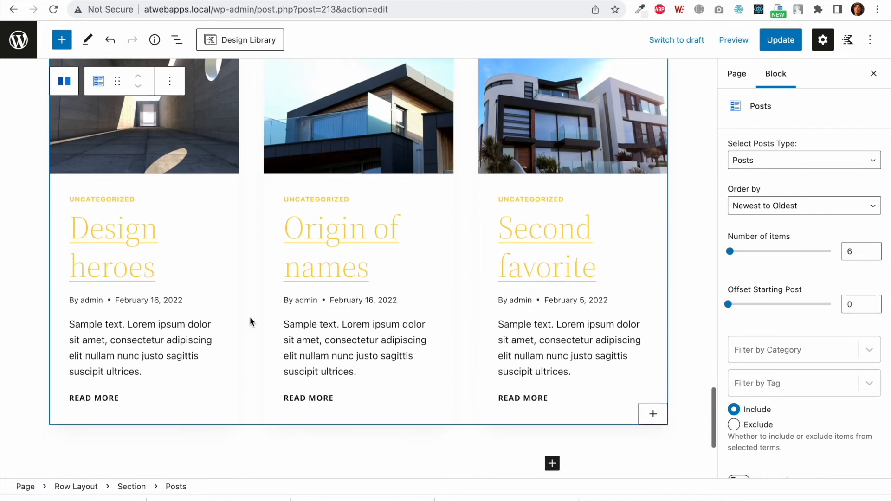
click(855, 252)
key(BackSpace)
text(3)
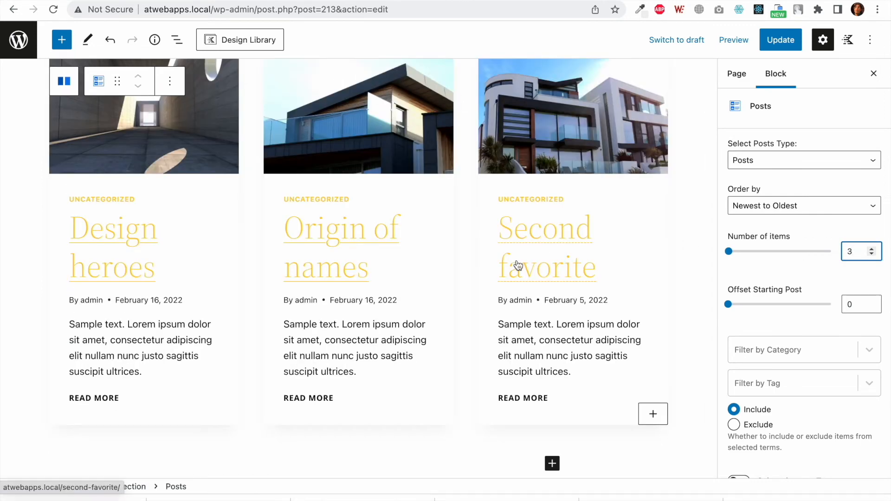
Step: Compare the post cards with the Nicepage template and disable the category above the titles in the Posts block
scroll(517, 262, up, 2)
scroll(517, 260, up, 1)
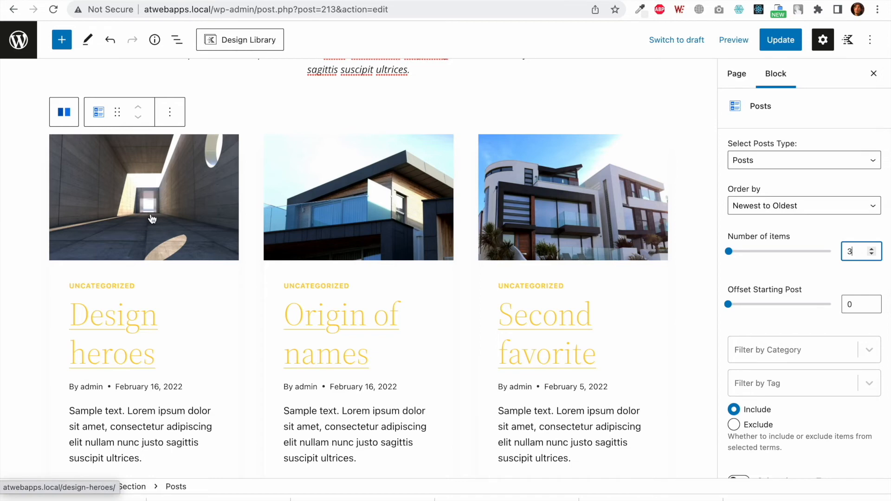
scroll(175, 297, down, 3)
scroll(701, 364, down, 1)
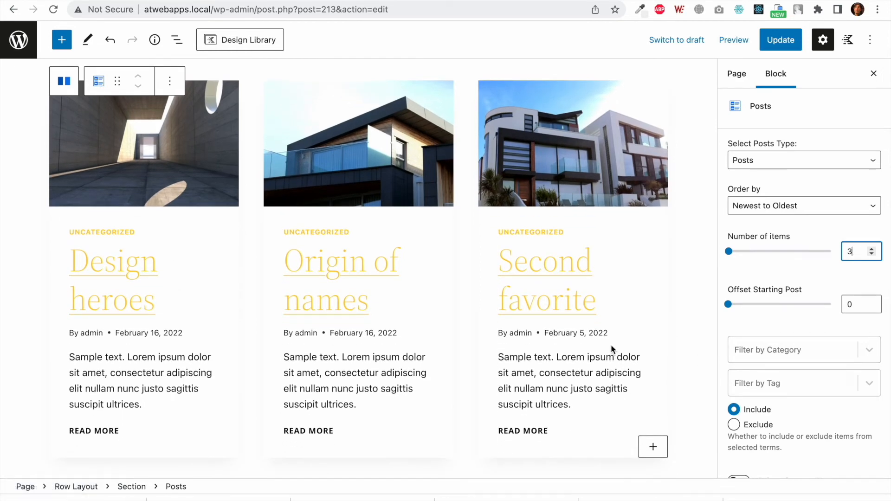
scroll(840, 426, down, 5)
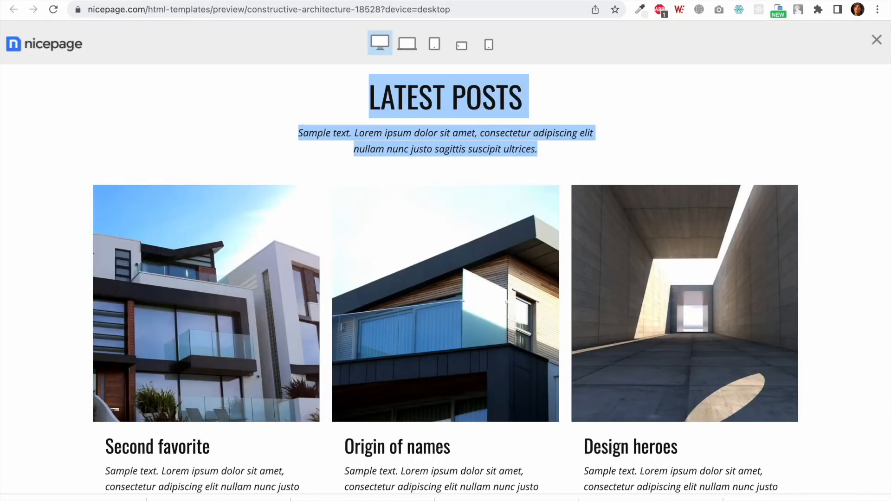
scroll(310, 181, down, 4)
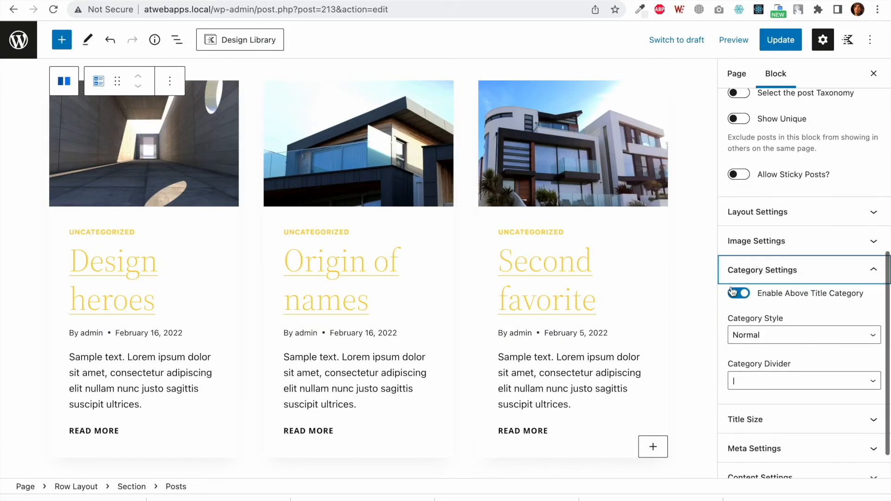
click(737, 295)
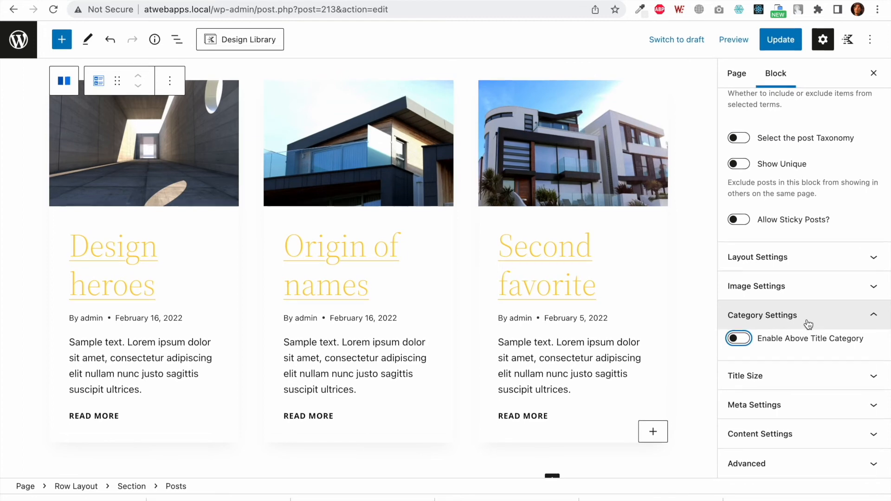
Step: Disable the meta info and the Read More link in the Posts block, keeping the excerpt enabled
click(815, 404)
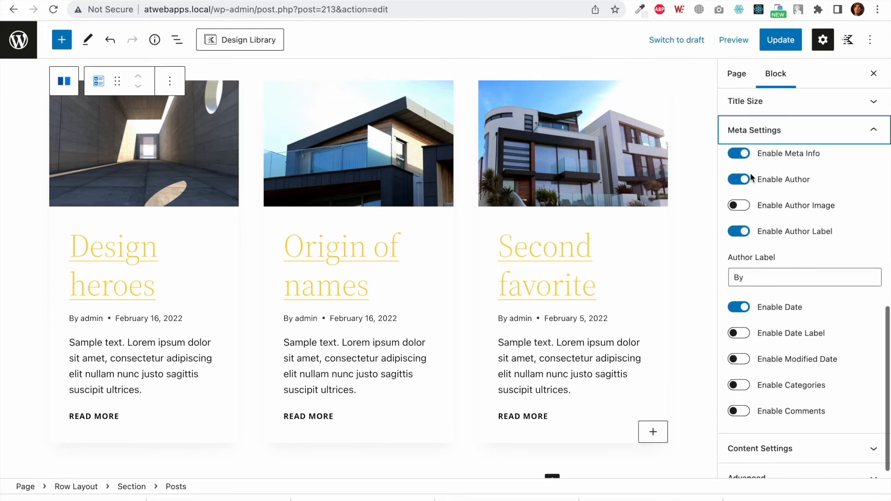
click(738, 152)
click(808, 434)
click(739, 379)
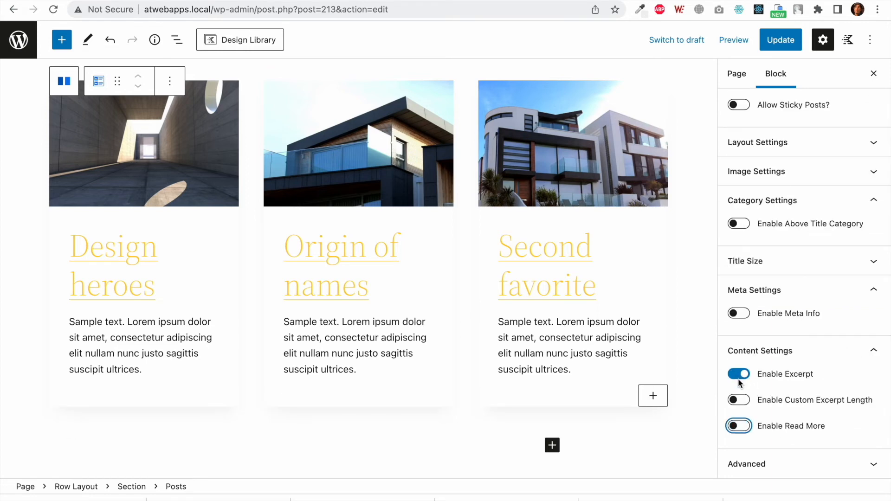
scroll(794, 334, up, 5)
scroll(792, 331, up, 3)
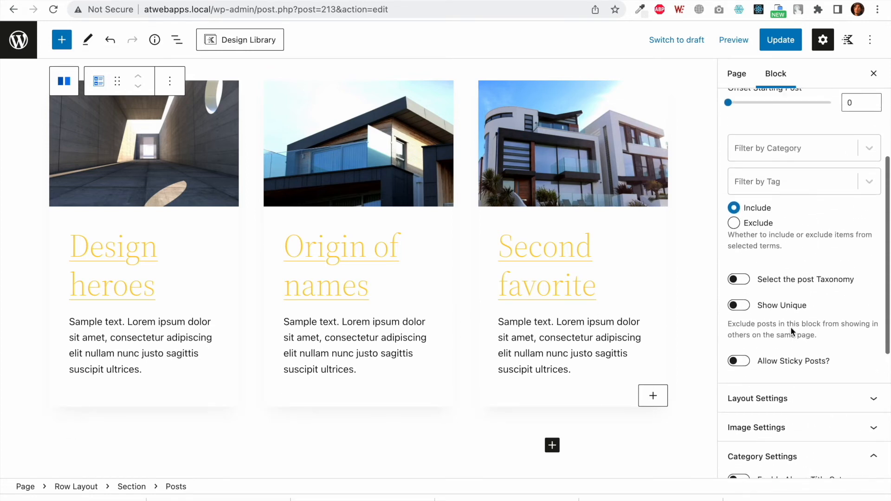
Step: Set the post titles in the Posts block to H4 with a font size of 30 px
scroll(791, 328, up, 8)
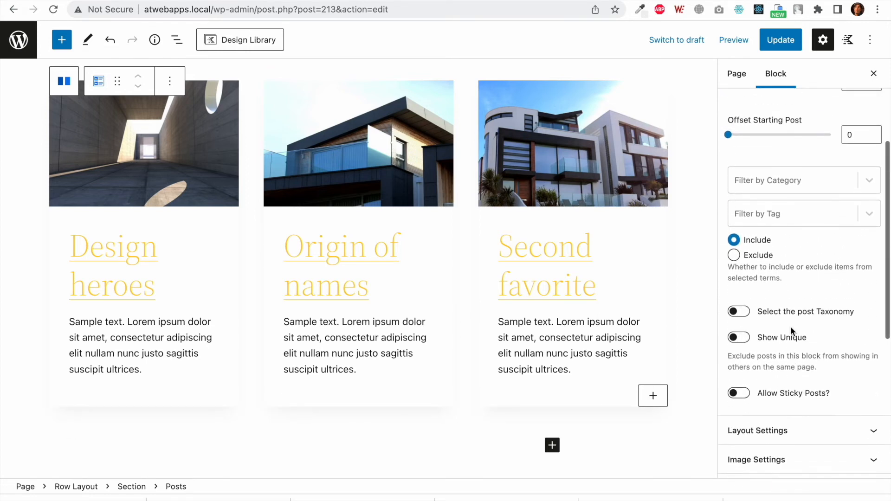
scroll(793, 331, down, 15)
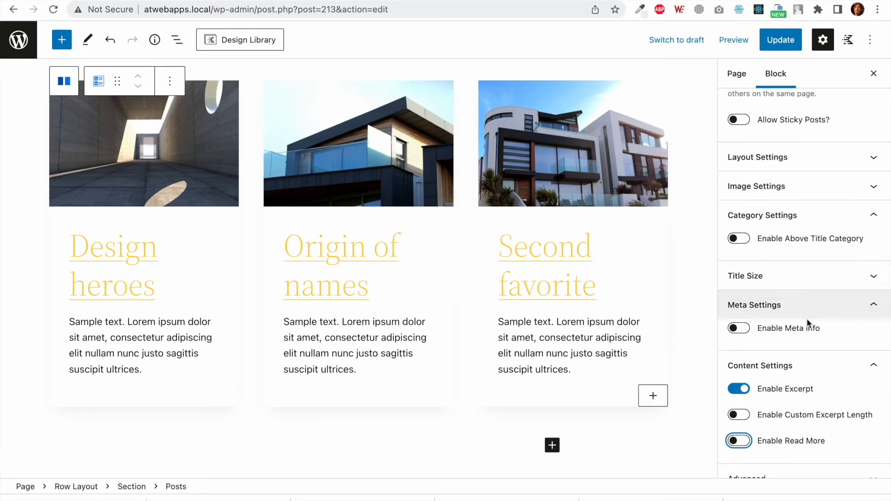
click(830, 270)
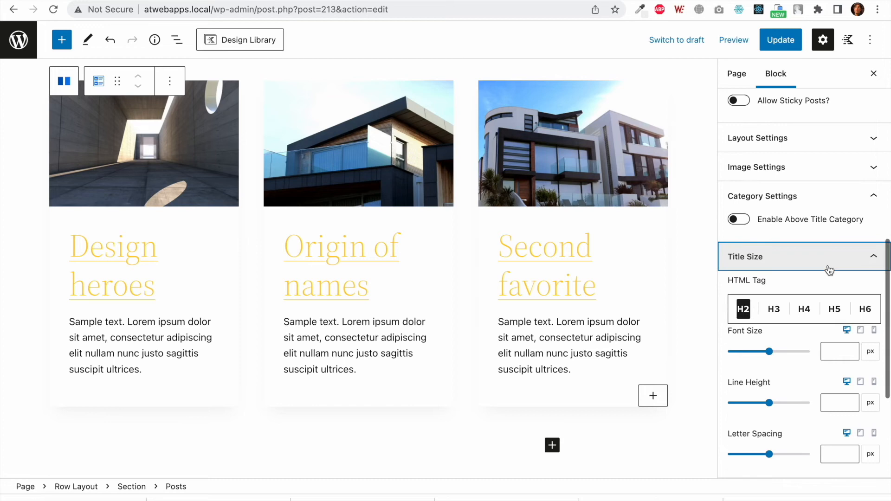
click(805, 309)
click(829, 348)
text(30)
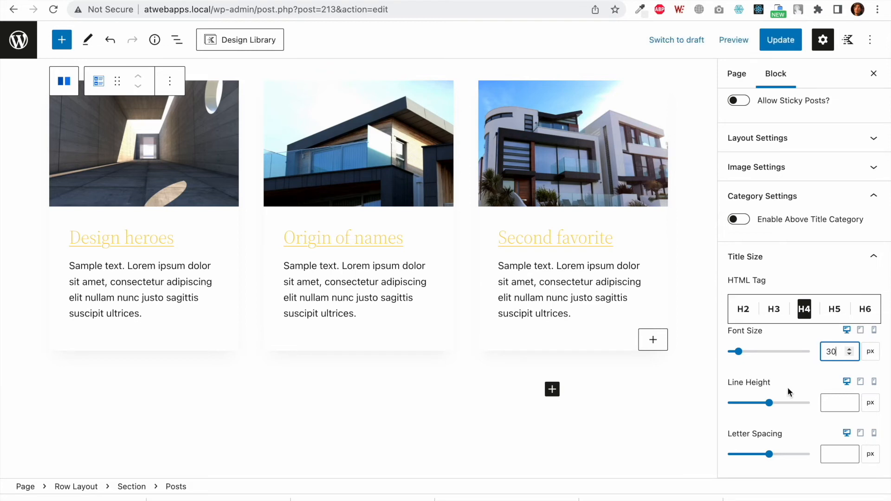
click(803, 377)
Step: Update the page and reload the live page to check the Latest Posts section
scroll(803, 377, down, 3)
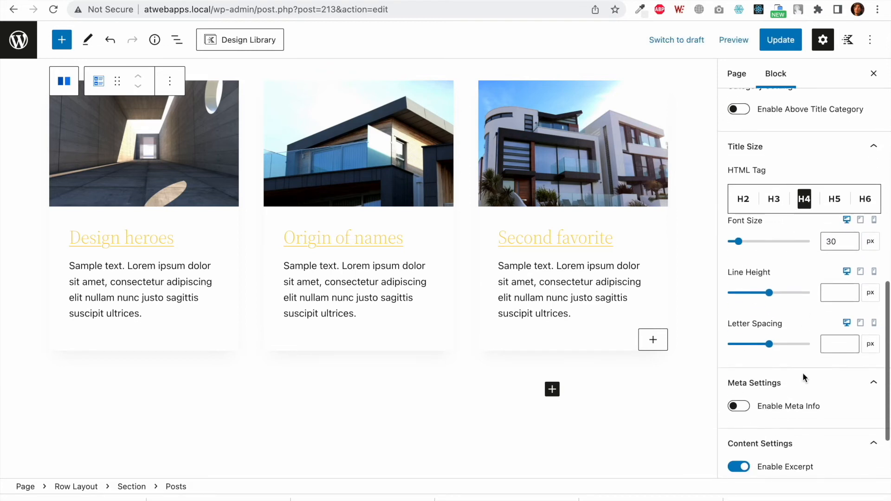
scroll(804, 378, up, 1)
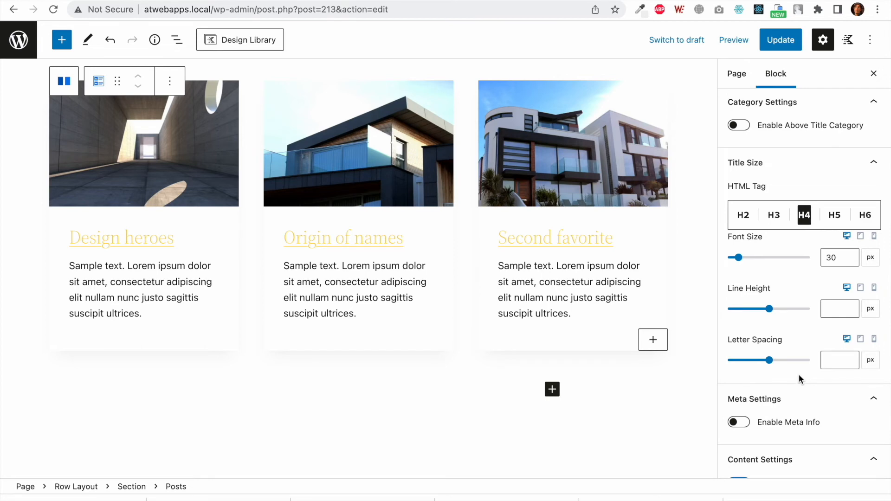
scroll(798, 375, down, 1)
scroll(792, 377, up, 10)
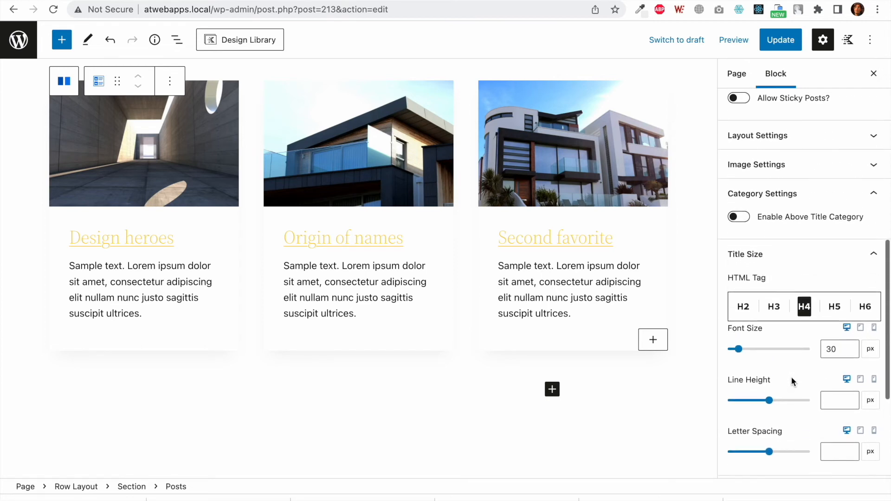
scroll(793, 377, up, 7)
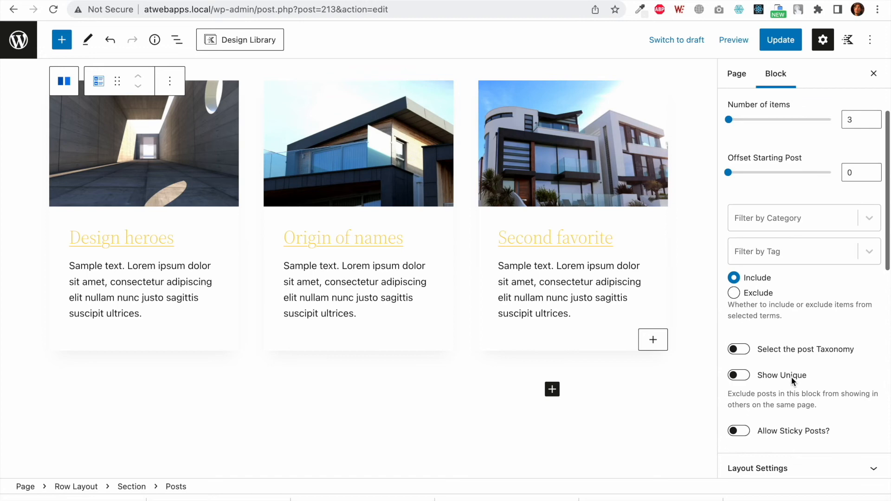
click(781, 41)
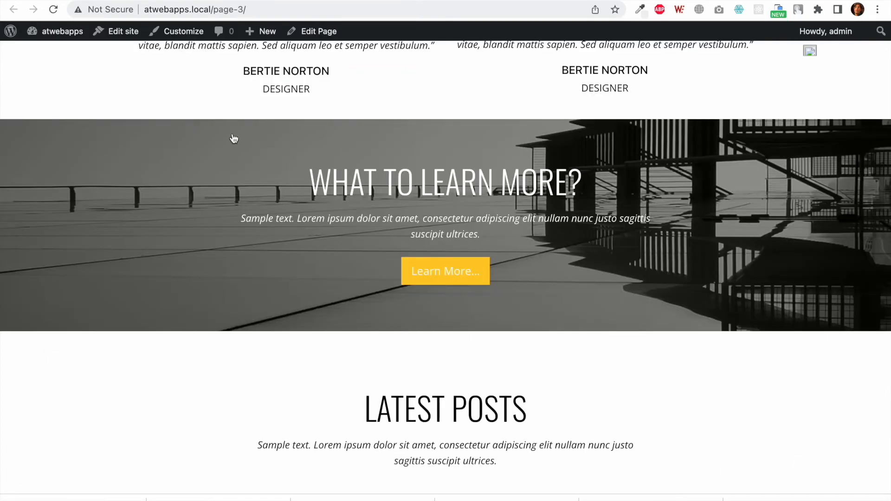
key(super+r)
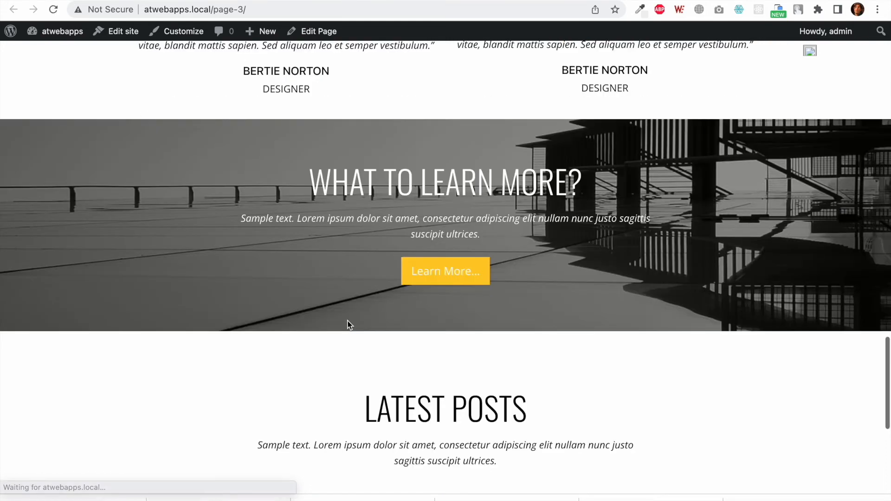
scroll(349, 324, down, 7)
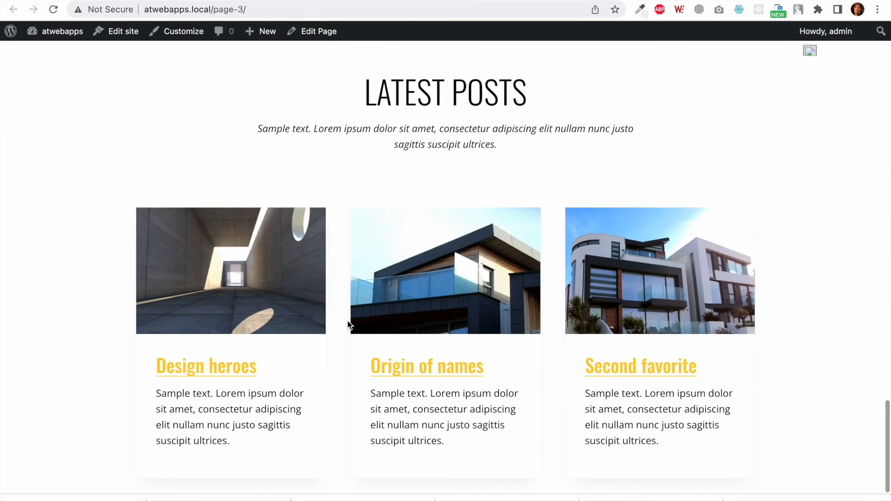
scroll(350, 325, up, 1)
scroll(348, 324, up, 2)
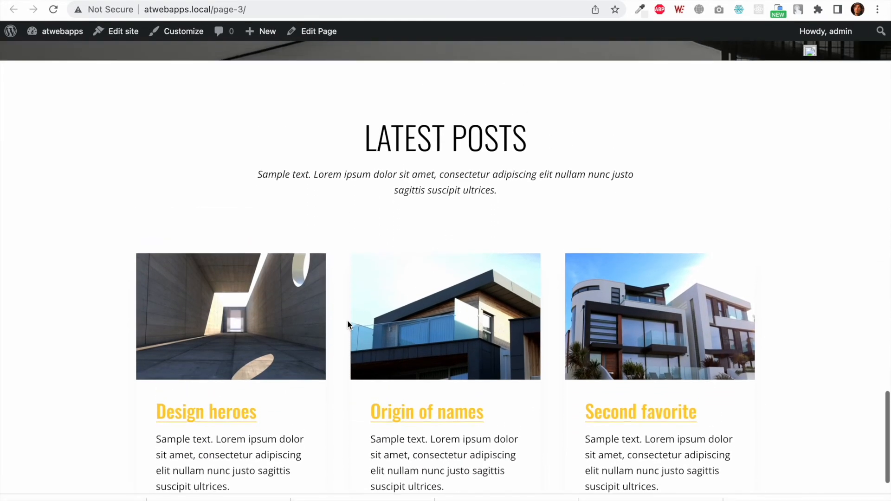
scroll(349, 324, down, 3)
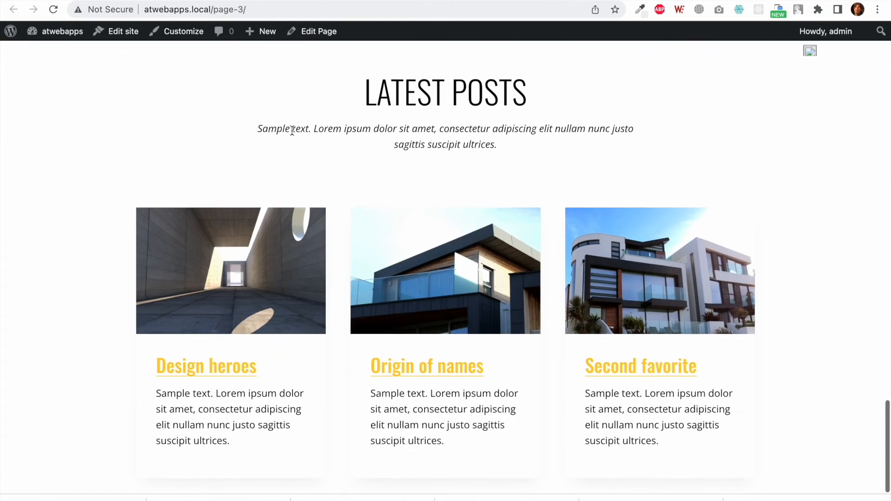
Step: Compare the heading spacing and post cards of the Latest Posts section with the Nicepage template
click(158, 0)
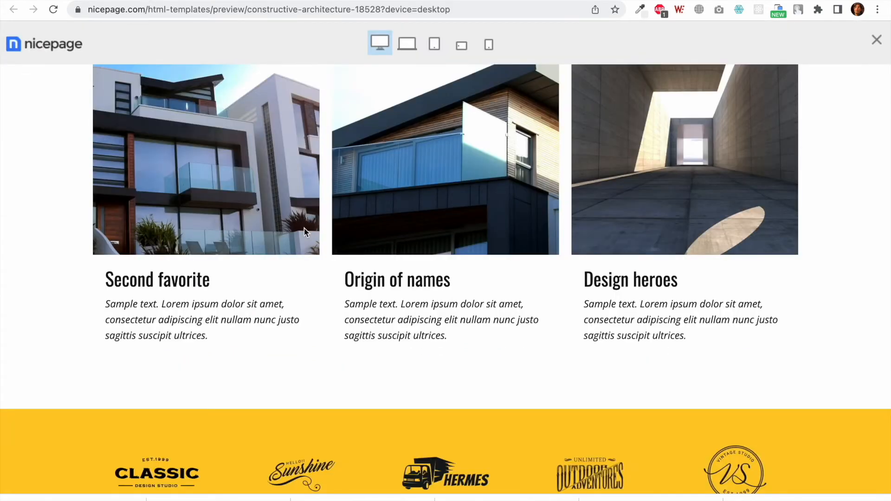
scroll(305, 229, up, 5)
click(404, 160)
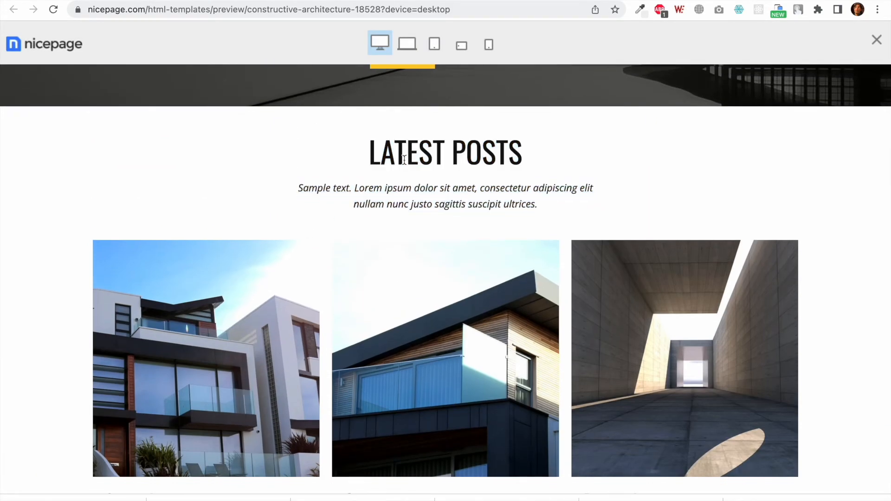
click(268, 1)
scroll(429, 96, up, 1)
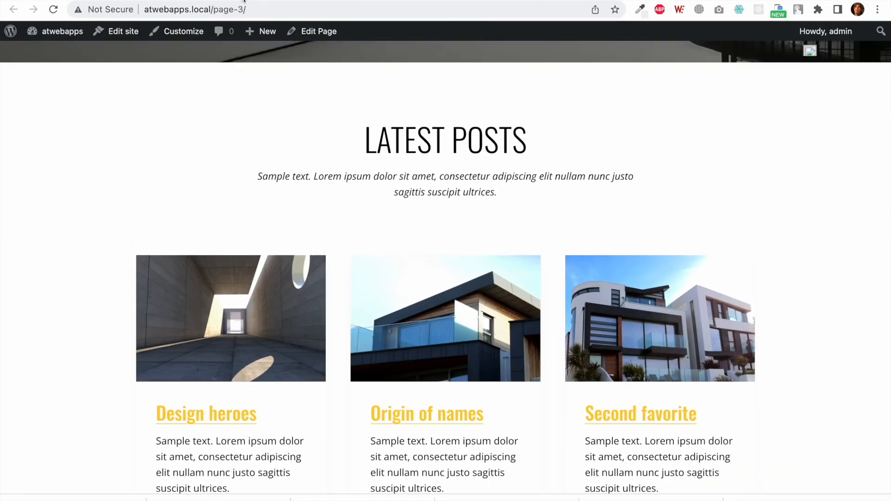
Step: Set the top margin of the "LATEST POSTS" heading to 0 px in the page editor
click(157, 0)
scroll(466, 213, up, 4)
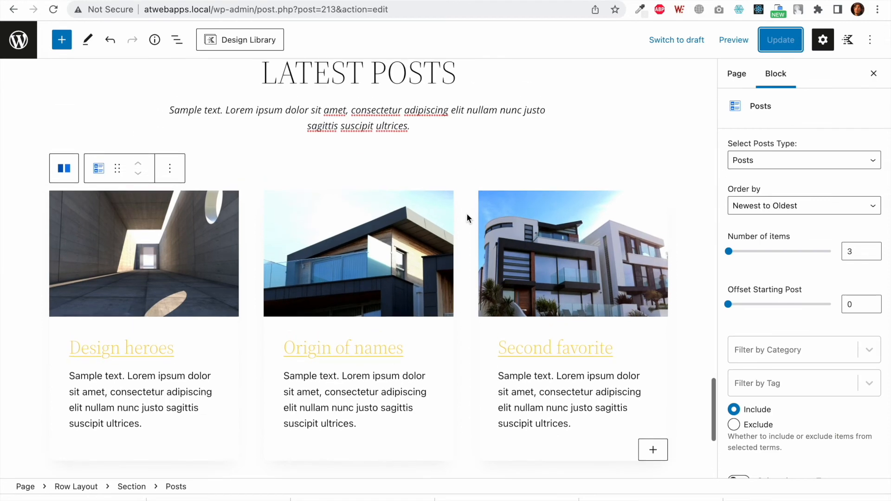
click(425, 141)
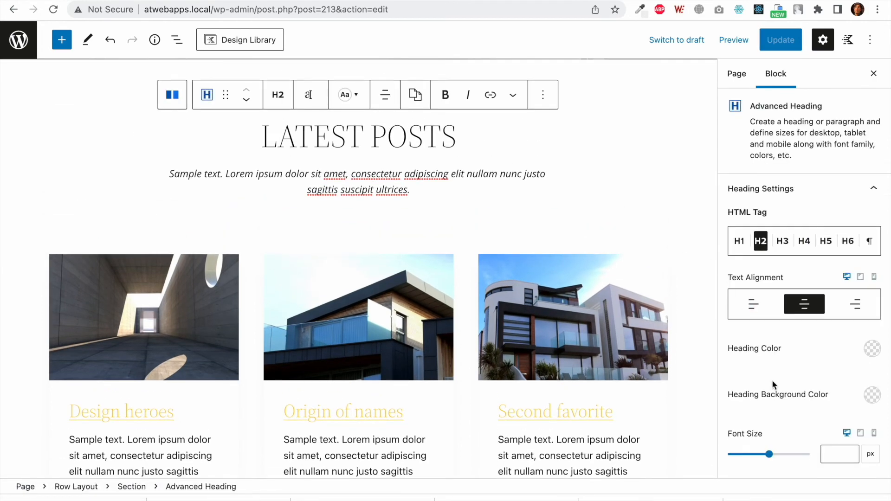
scroll(774, 384, down, 5)
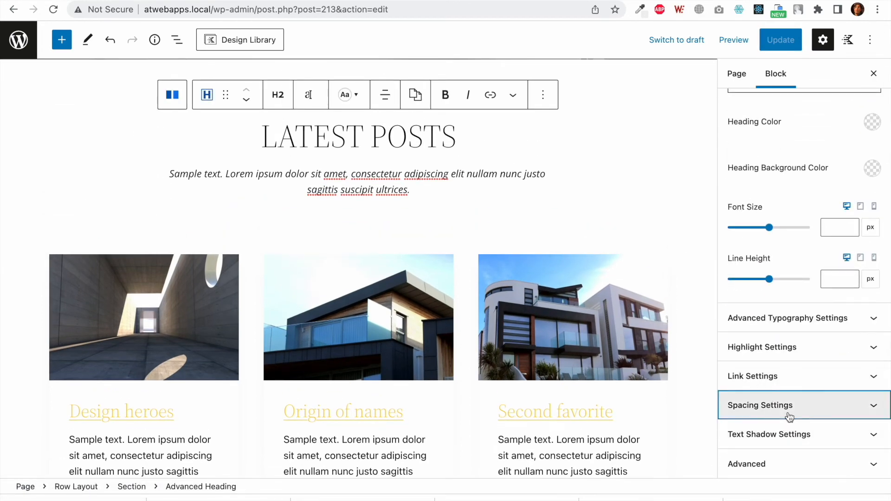
click(790, 417)
click(740, 412)
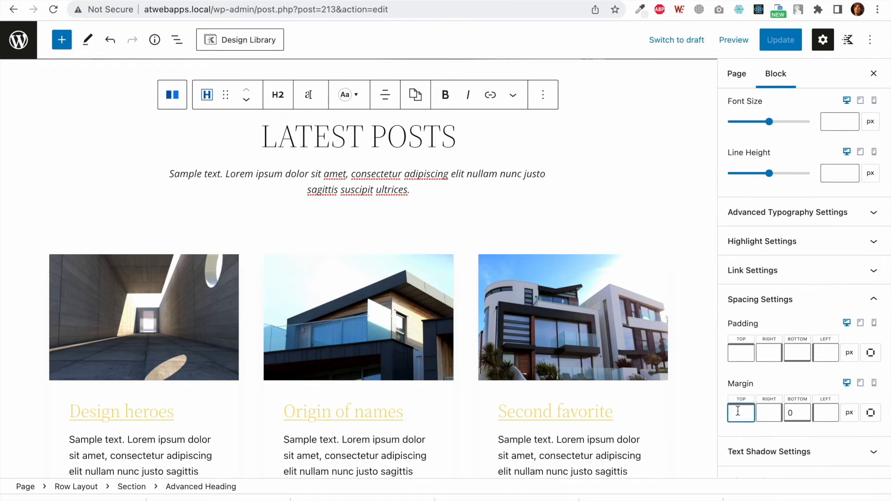
text(0)
scroll(766, 209, up, 1)
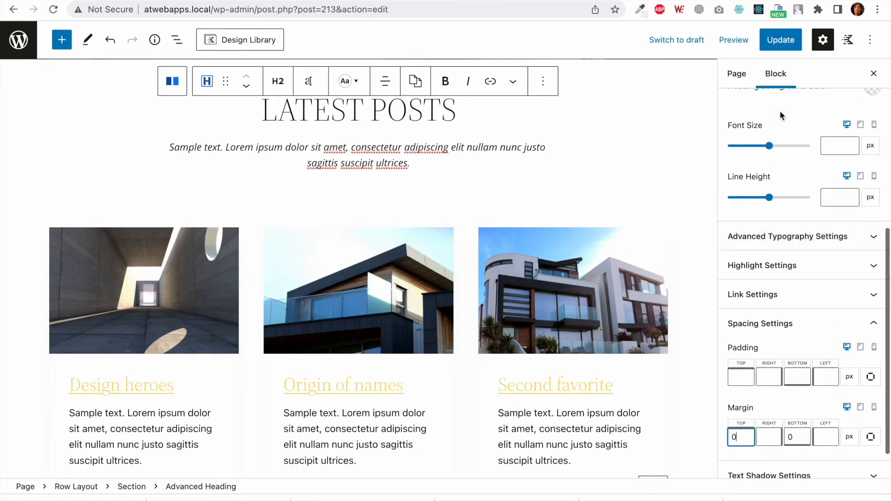
Step: Save the page update and reload the live page to check the heading's spacing
click(787, 45)
click(274, 1)
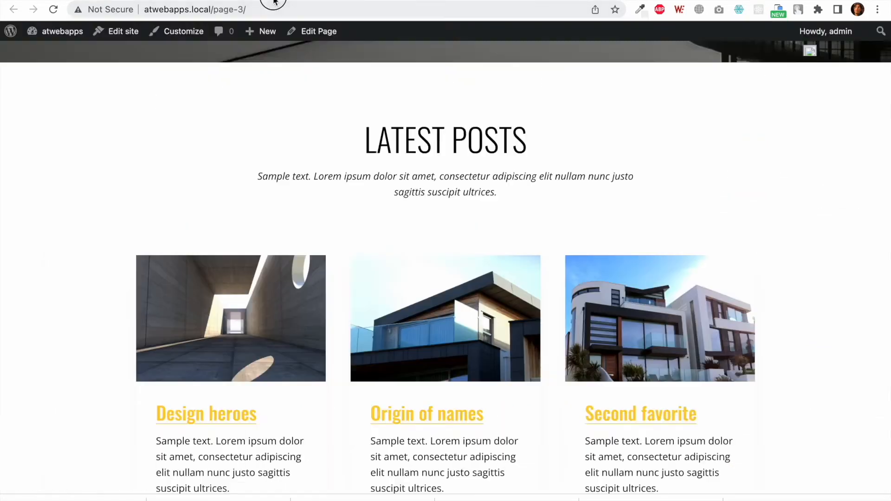
key(super+r)
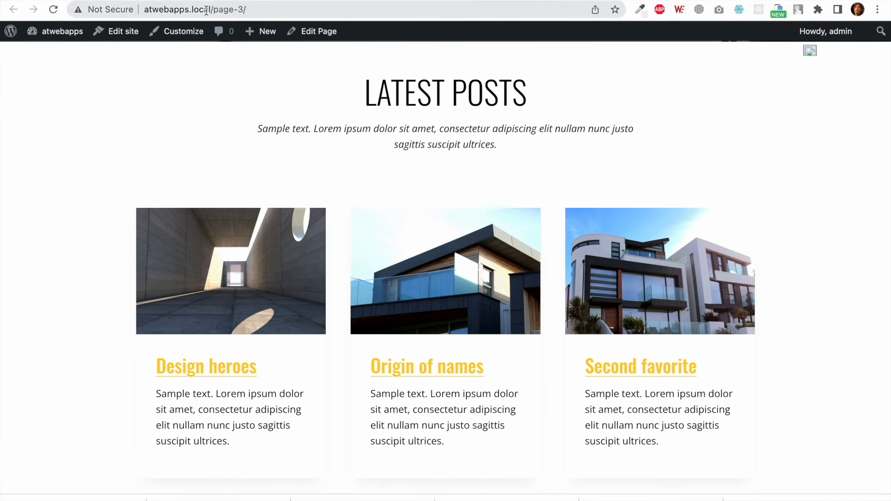
Step: Check the logo band in the Nicepage template and insert a one-column Row Layout block below the Posts row
click(159, 0)
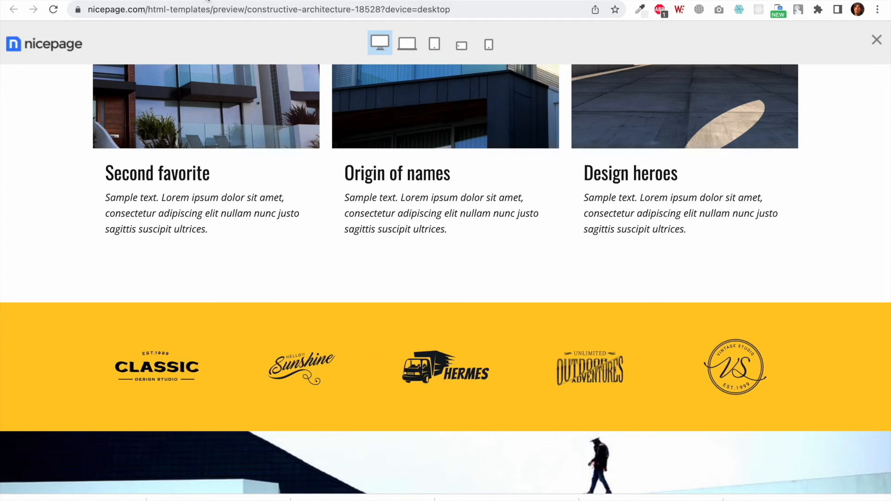
click(208, 1)
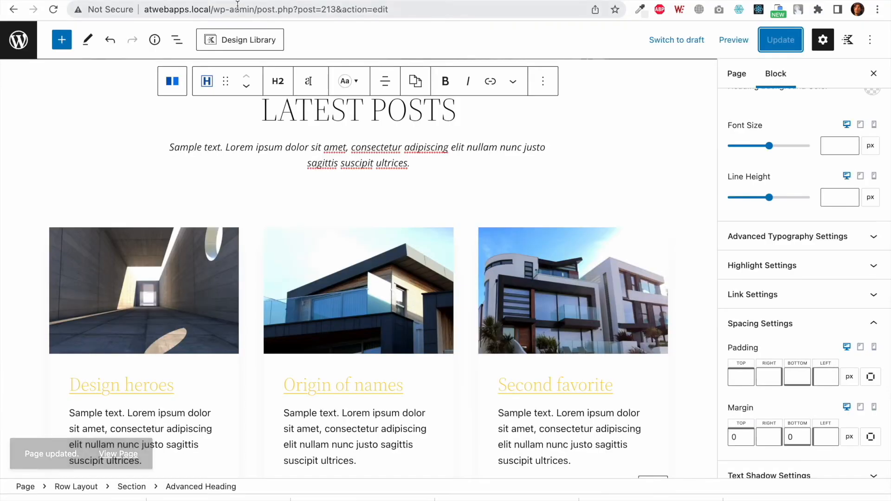
scroll(287, 206, down, 4)
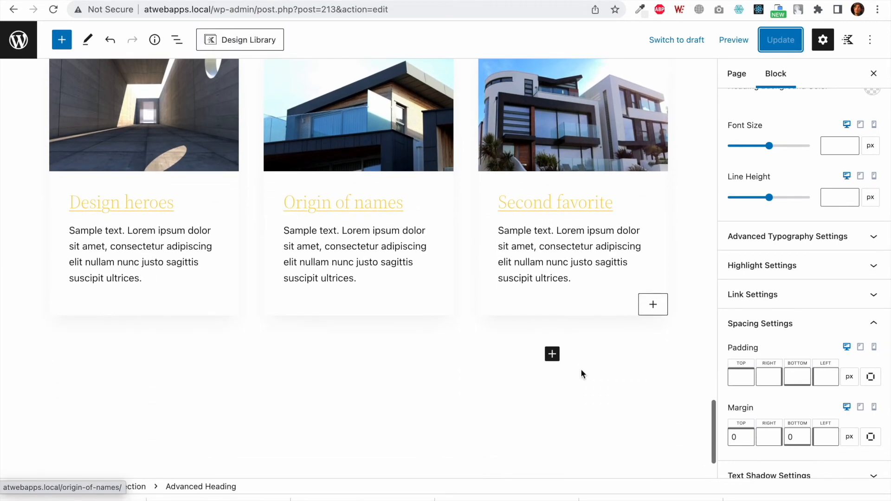
click(552, 355)
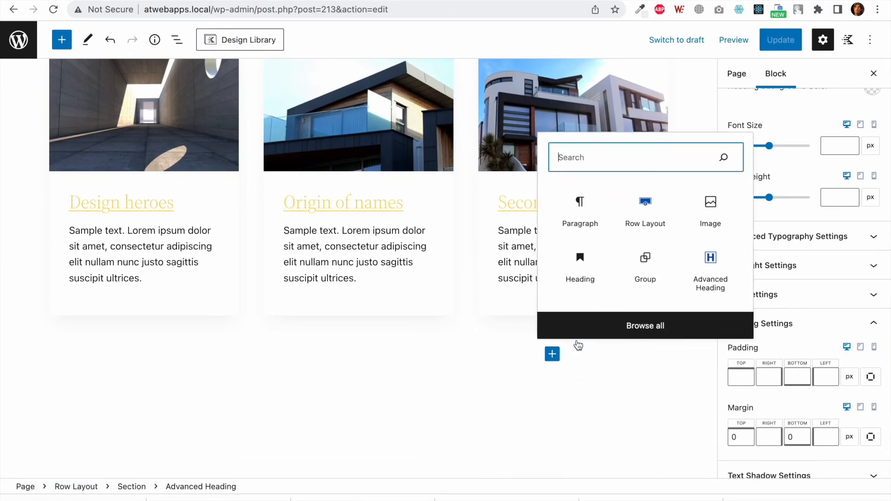
click(647, 207)
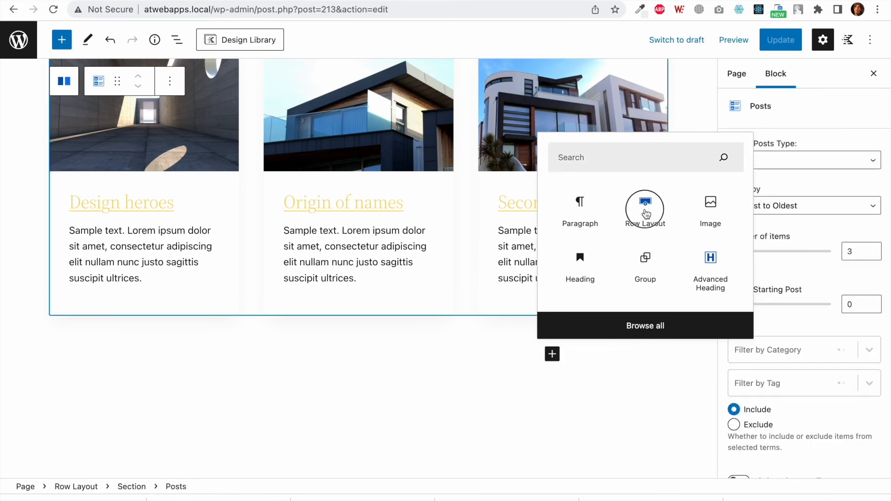
click(645, 208)
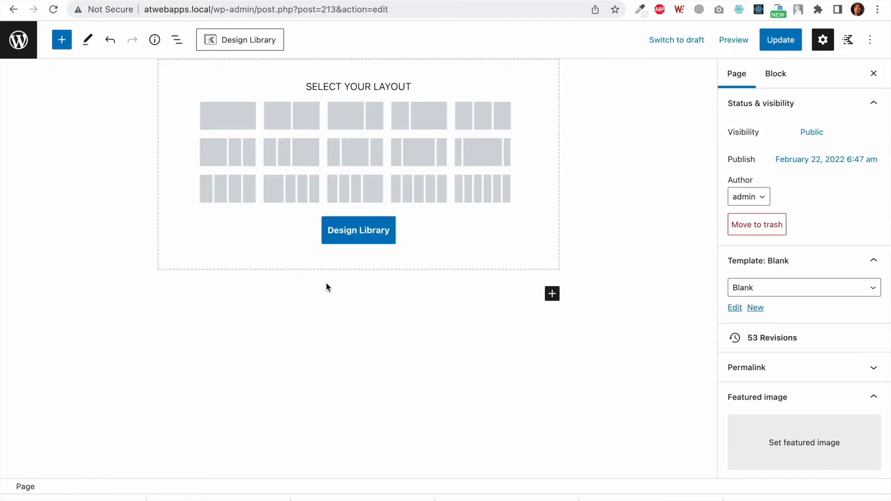
scroll(326, 282, up, 3)
scroll(309, 257, up, 1)
click(239, 245)
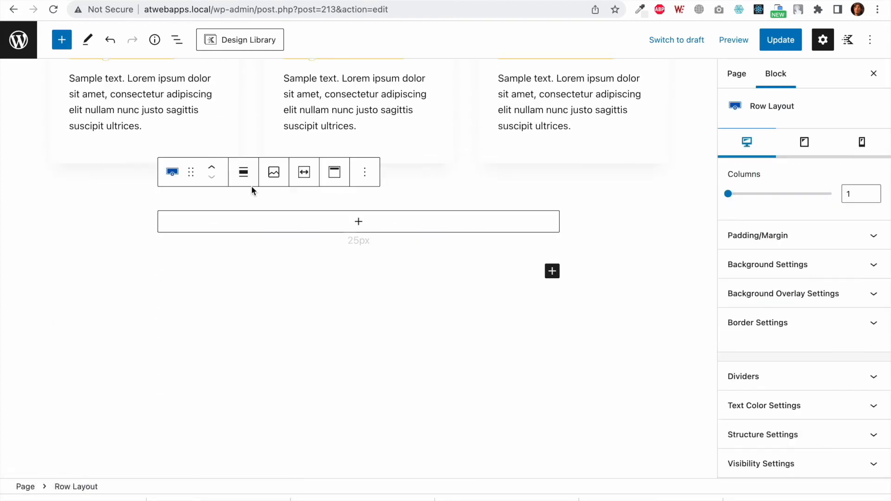
Step: Align the new Row Layout block to full width
click(244, 175)
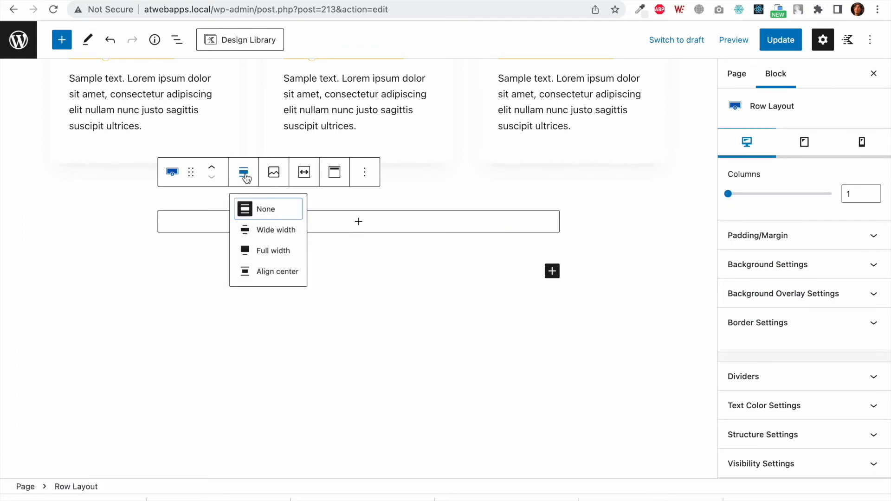
click(272, 235)
click(166, 173)
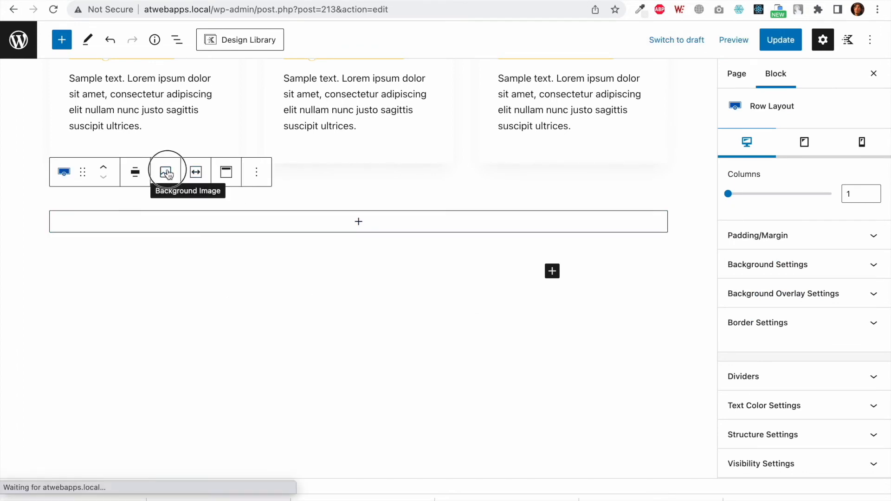
click(136, 173)
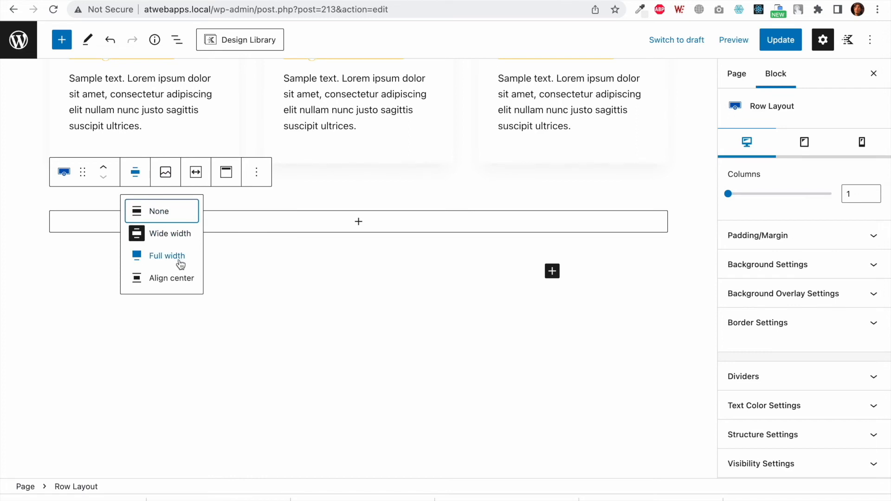
click(181, 263)
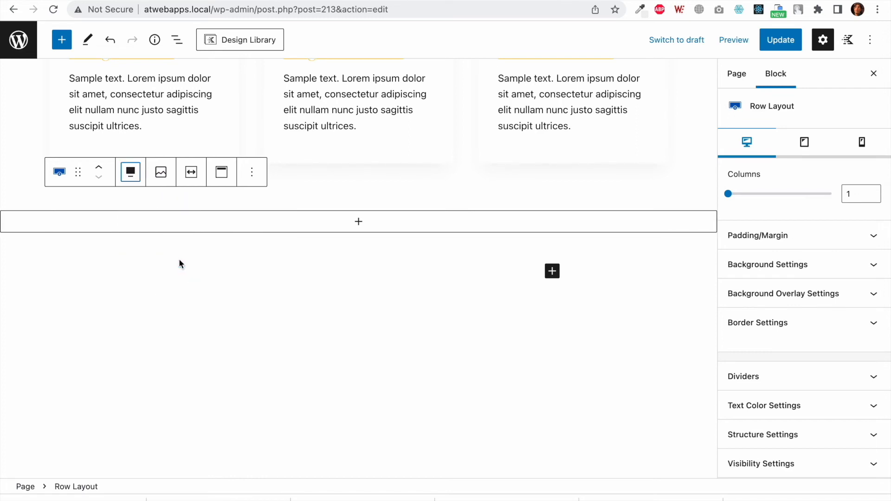
Step: Set the background color of the full-width Row Layout block to hex fece3e
click(843, 276)
click(872, 333)
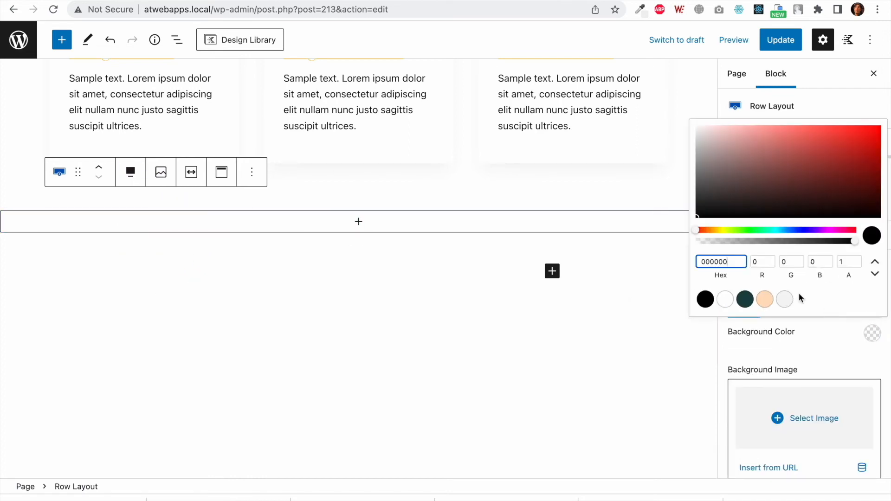
double_click(721, 263)
text(fece)
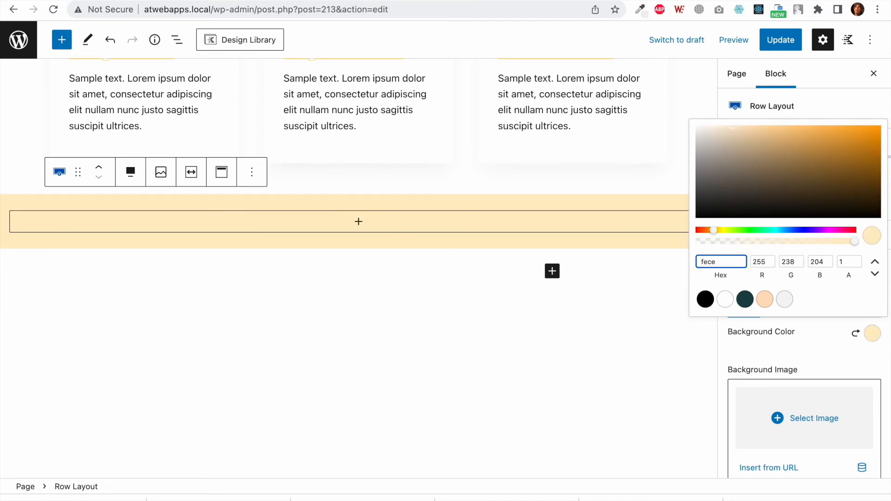
text(3e)
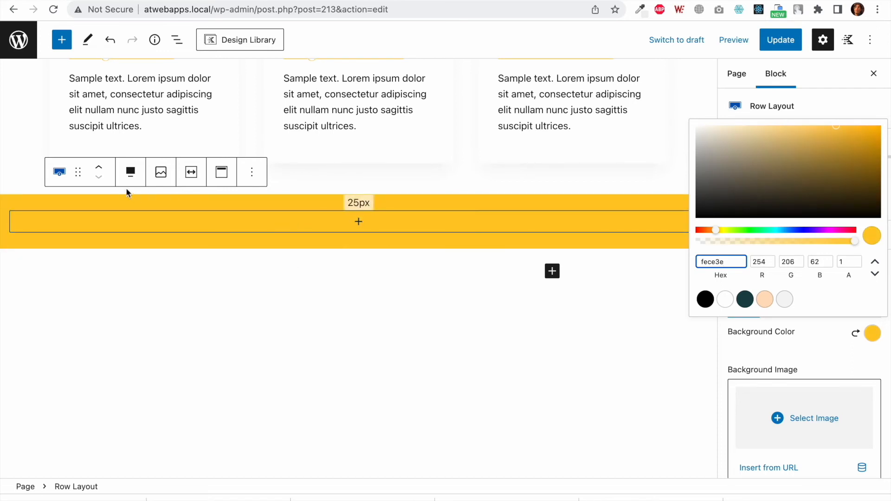
click(79, 487)
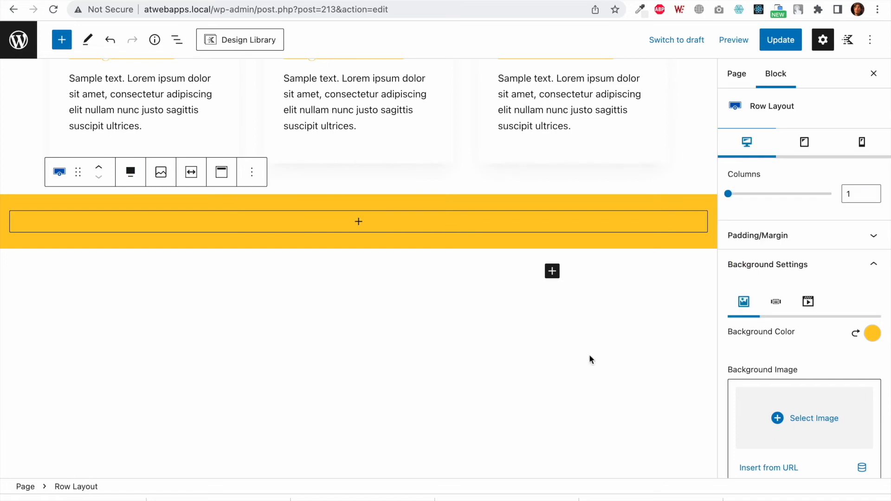
Step: Divide the yellow Row Layout block into 5 columns
click(858, 193)
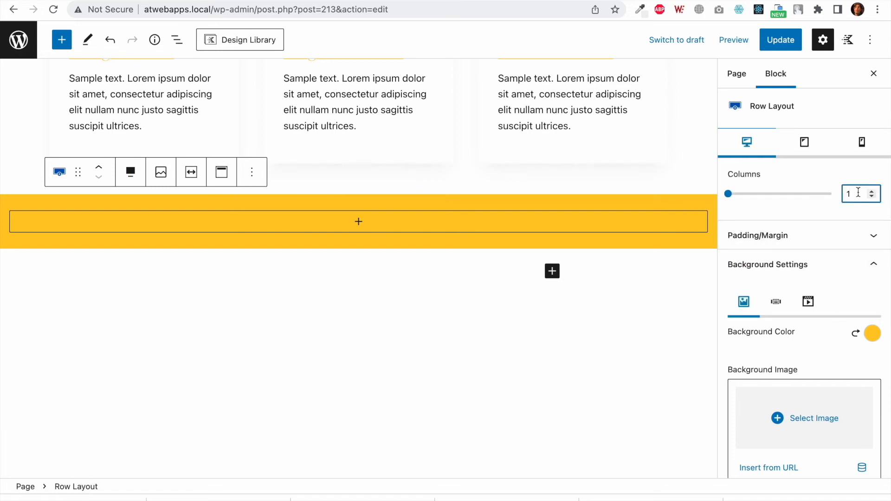
key(BackSpace)
text(5)
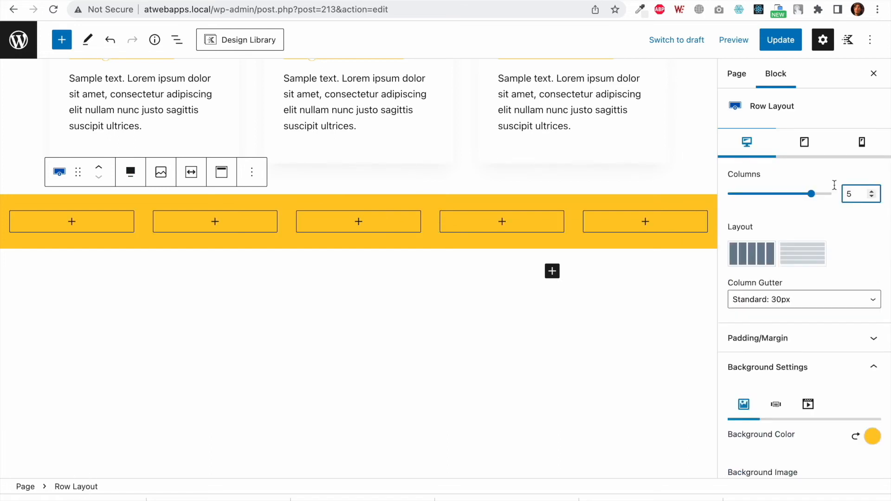
Step: Insert an Image block with logo1.png from the Media Library into the first column of the yellow row
click(75, 228)
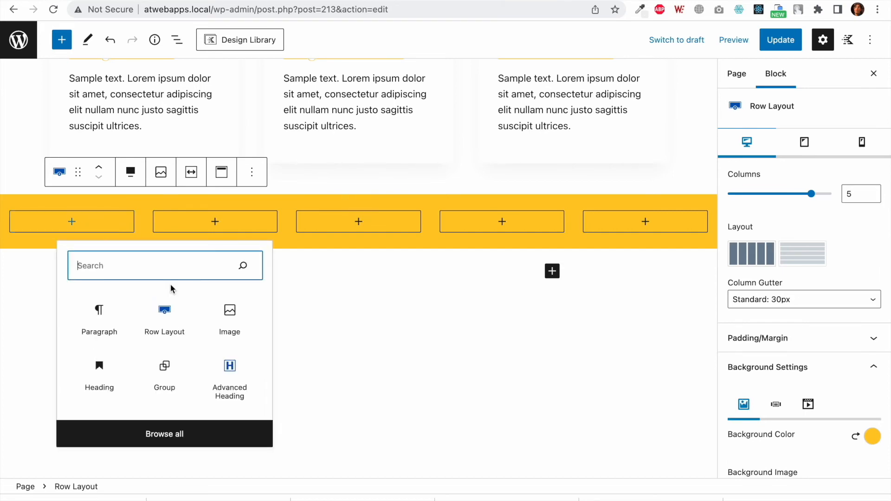
click(227, 316)
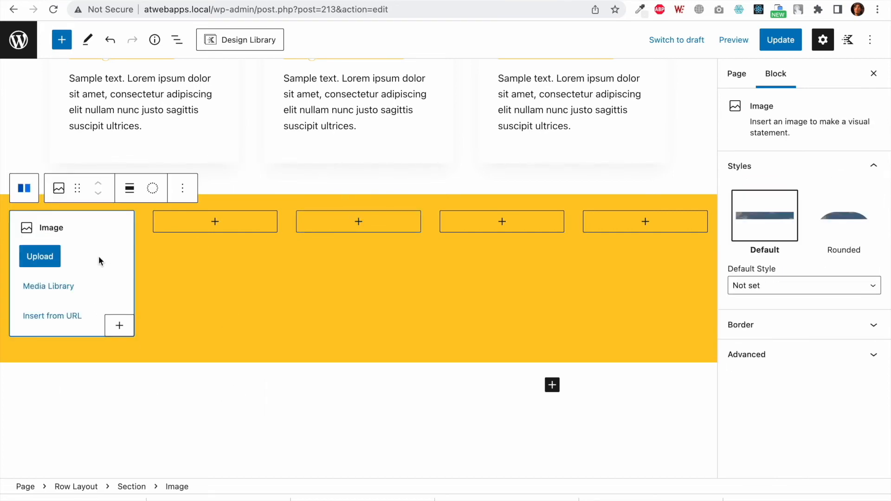
click(64, 287)
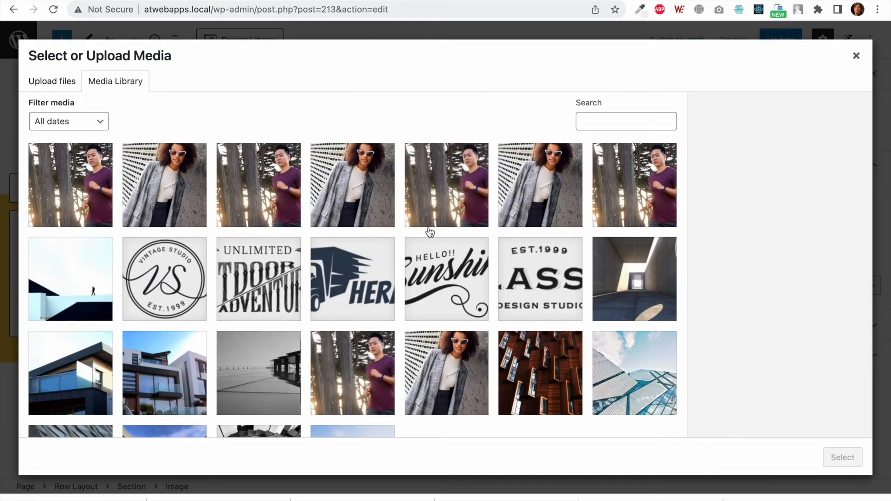
click(531, 298)
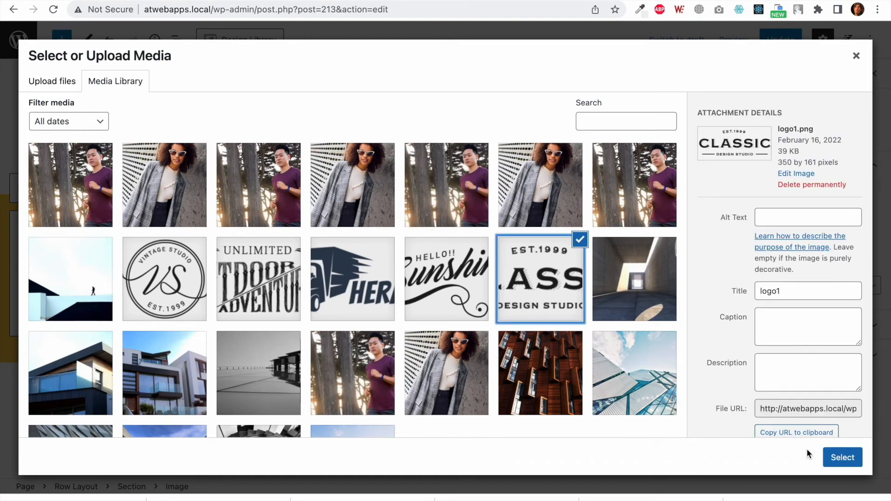
click(843, 458)
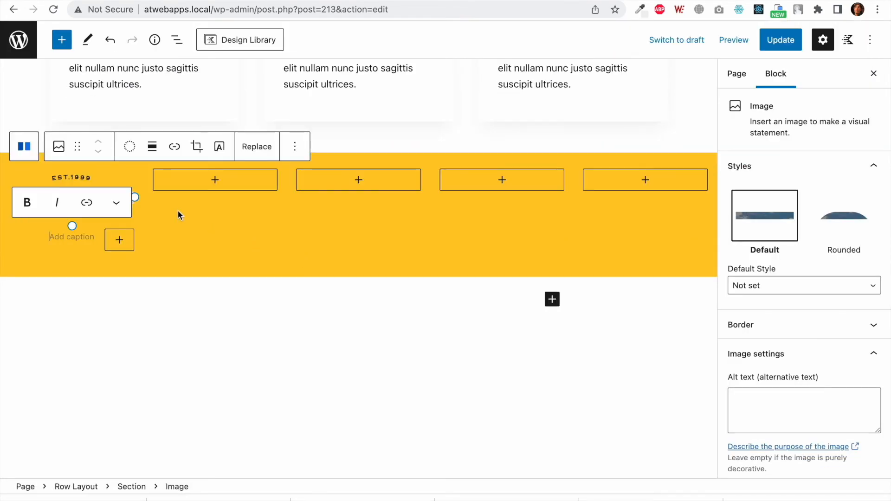
Step: Add an Image block with logo2.png from the Media Library to the second column of the yellow row
click(215, 187)
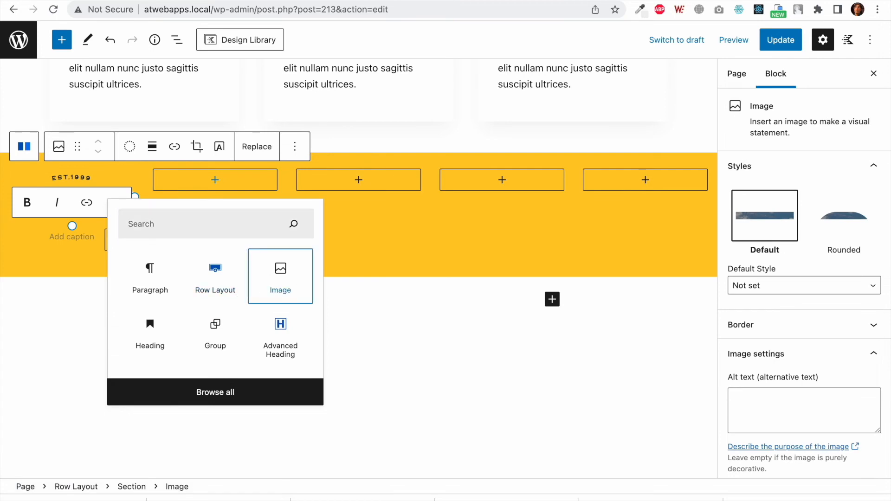
click(280, 297)
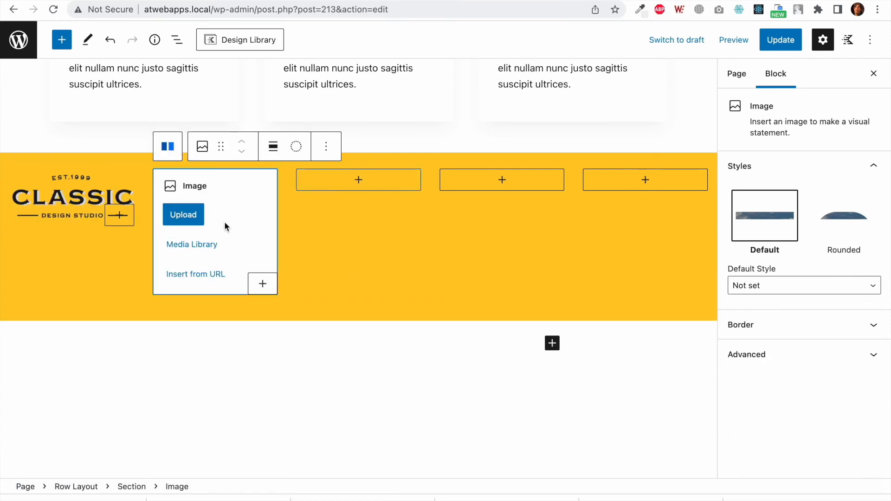
click(192, 244)
click(453, 292)
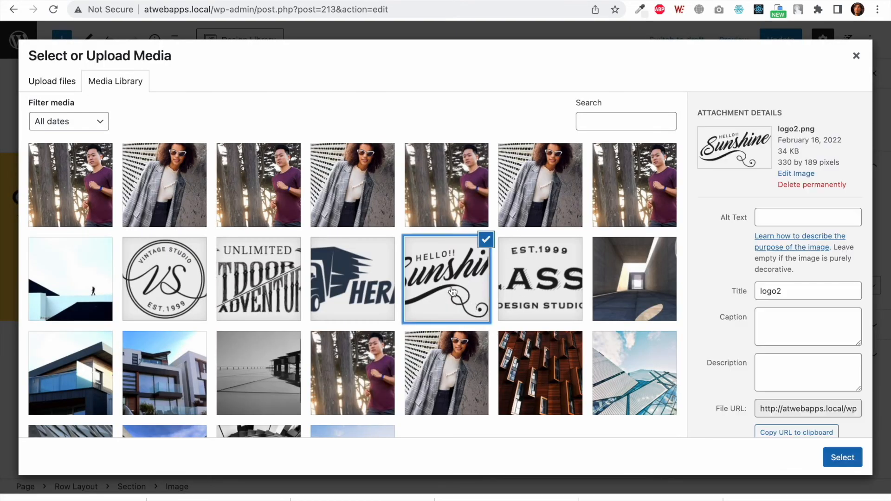
click(840, 459)
Step: Place the Hermes truck logo from the Media Library in an Image block in the third column
click(358, 140)
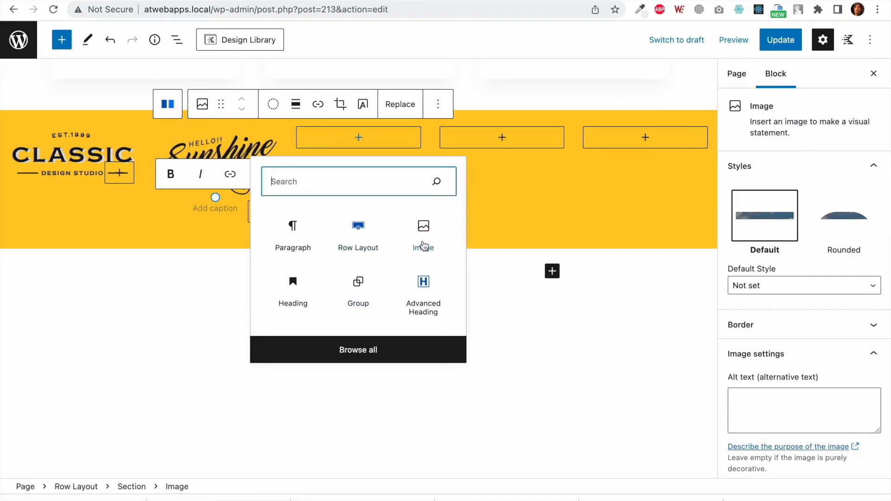
click(397, 222)
click(352, 206)
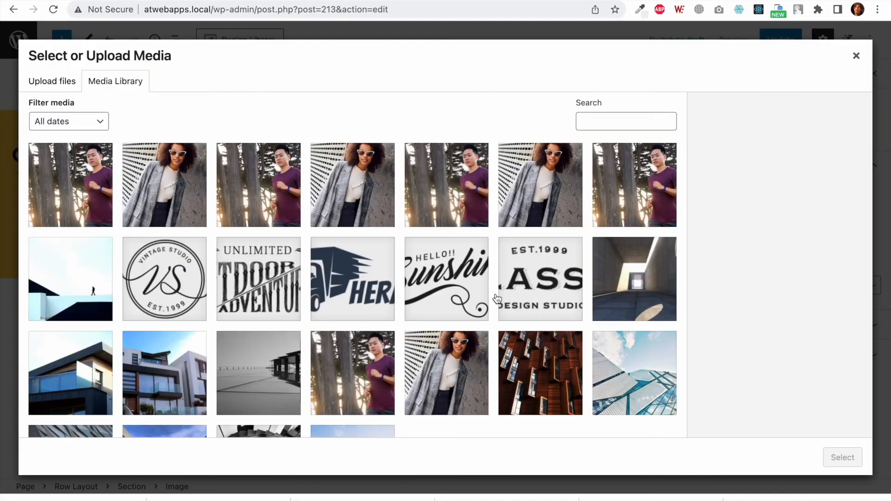
click(349, 292)
click(842, 458)
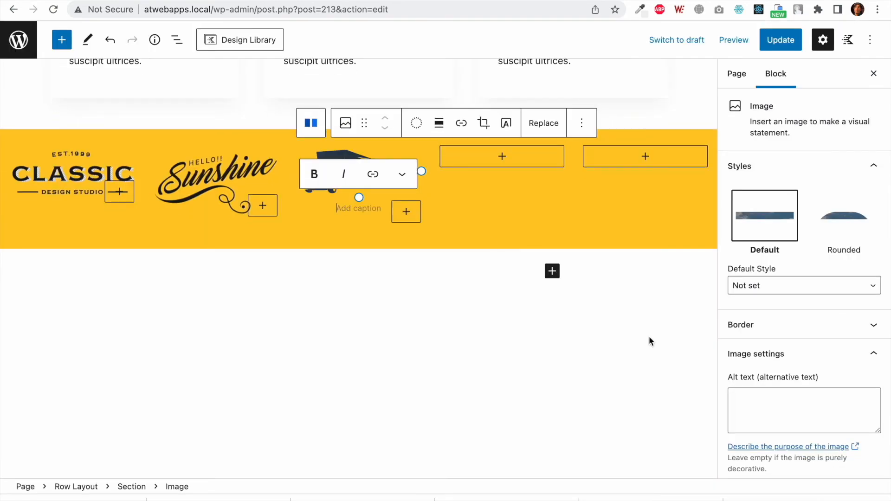
Step: Place the Unlimited Outdoor Adventures logo from the Media Library in an Image block in the fourth column
click(503, 161)
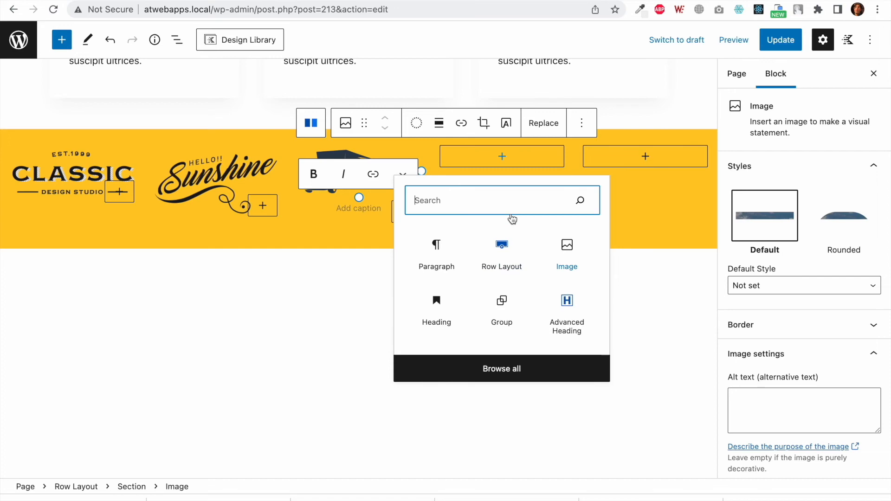
click(565, 257)
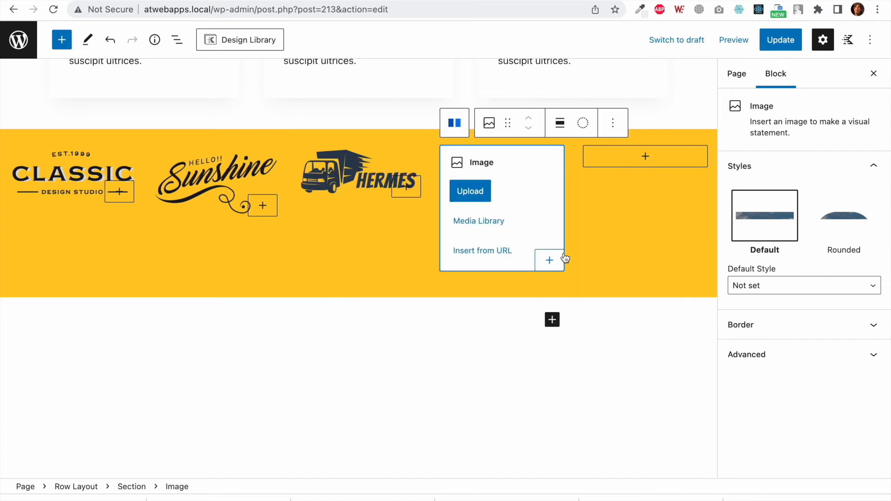
click(488, 222)
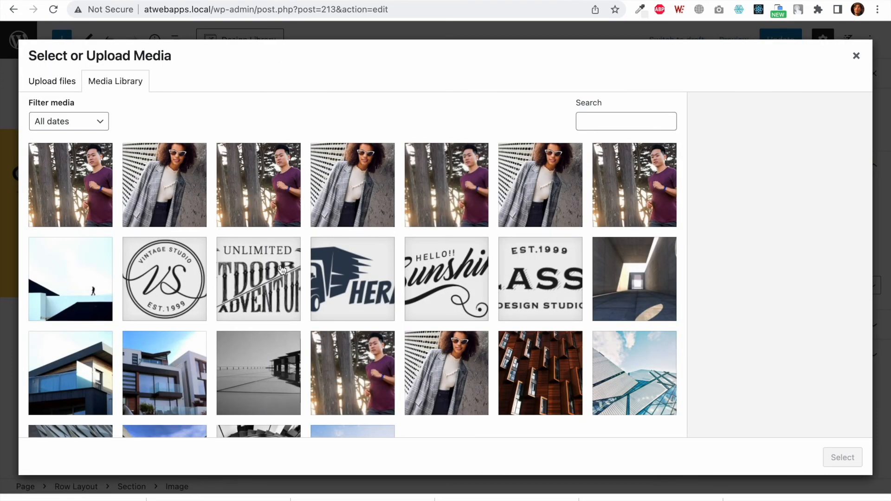
click(851, 463)
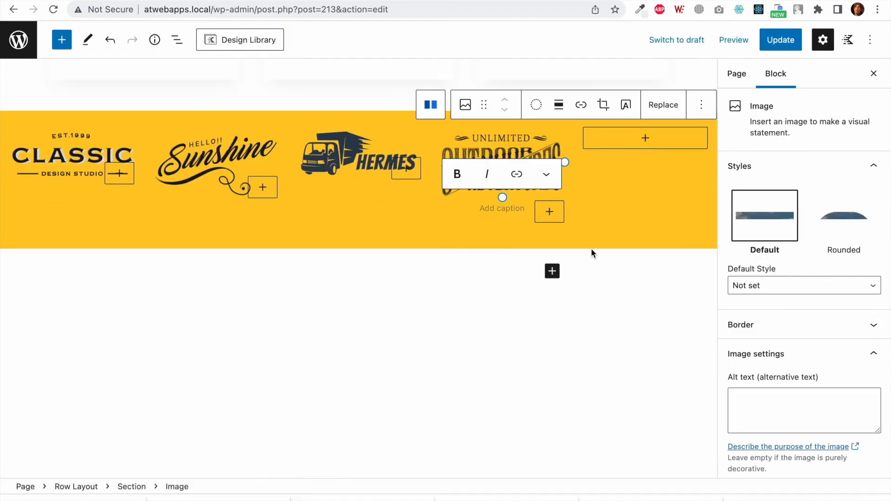
Step: Fill the fifth column with an Image block showing the Vintage Studio logo, logo5.png, from the Media Library
click(646, 138)
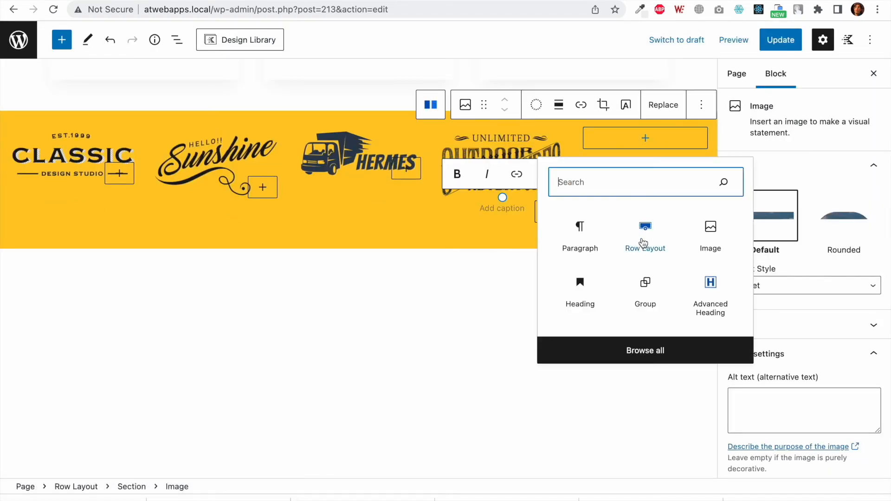
click(706, 245)
click(639, 210)
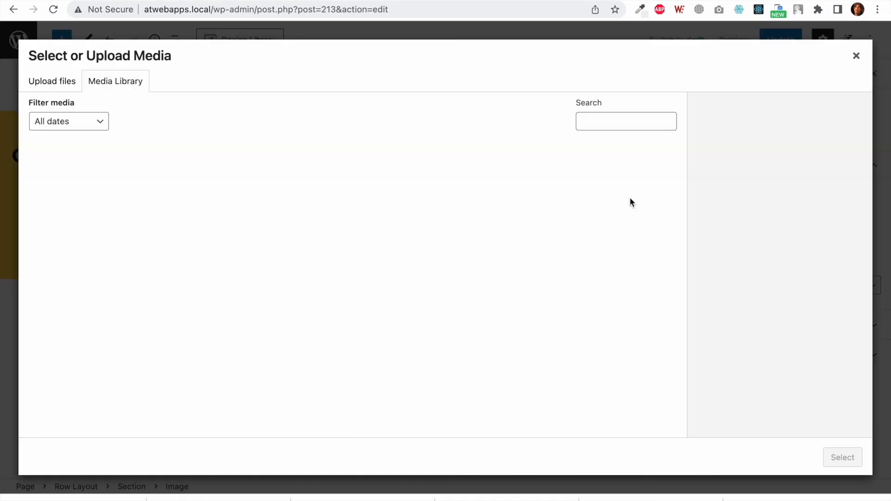
click(154, 262)
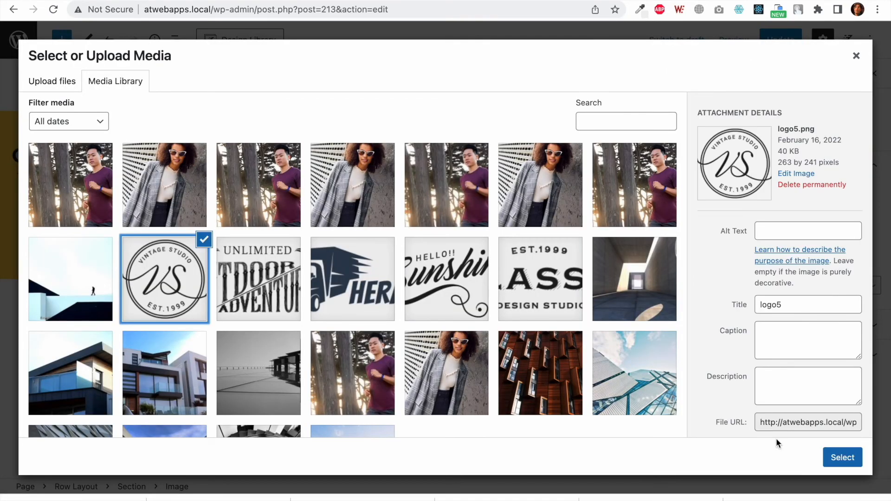
click(841, 459)
scroll(464, 200, up, 2)
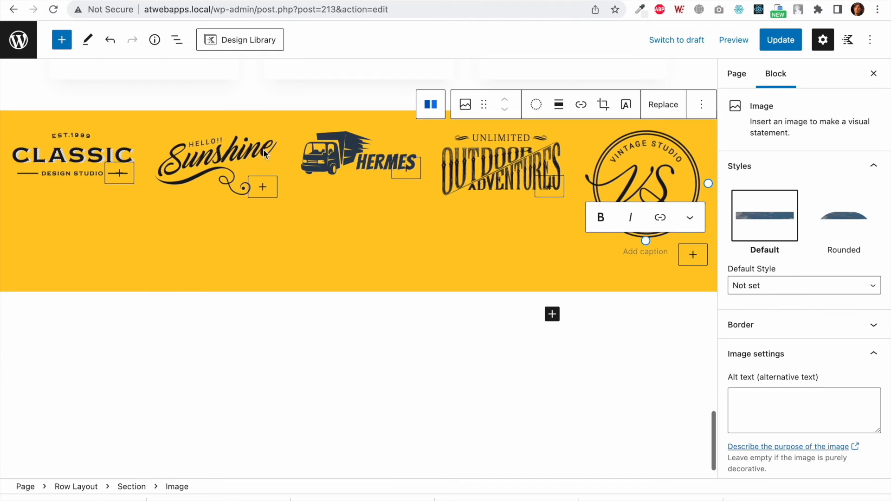
Step: Align the contents of the yellow logo row vertically to the middle
click(77, 486)
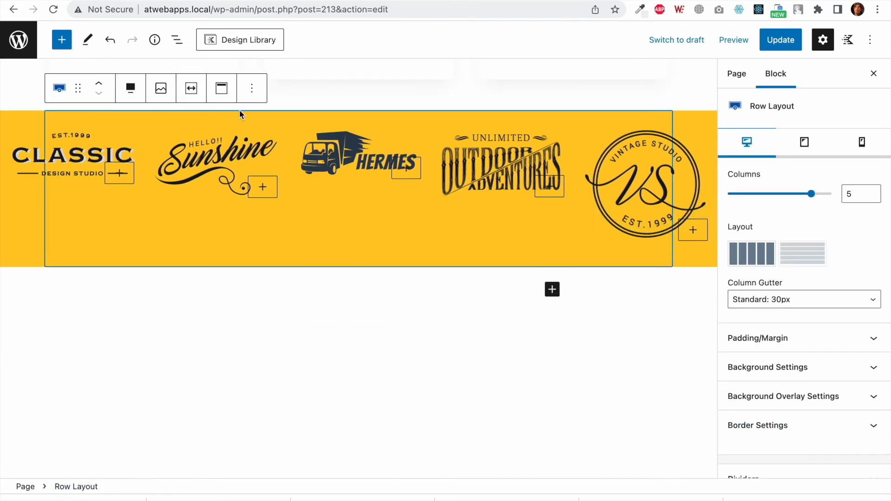
click(222, 89)
click(239, 152)
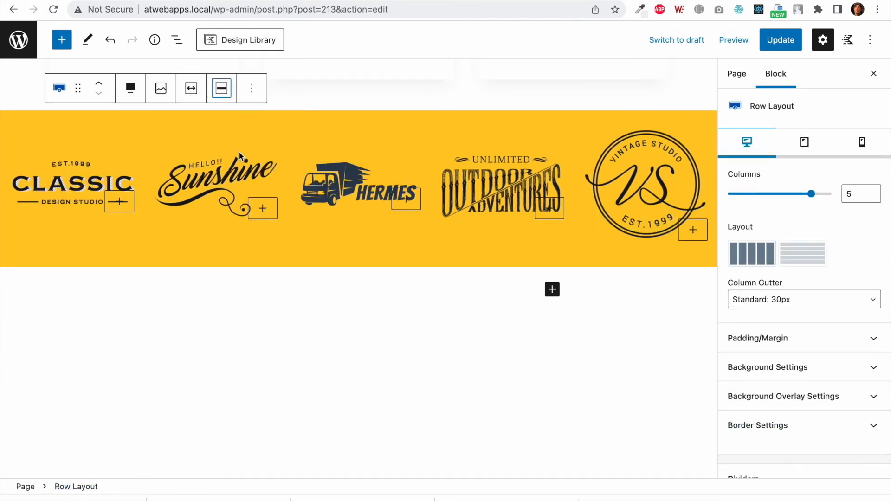
Step: Save the page update and check the logo band on the live page
click(782, 48)
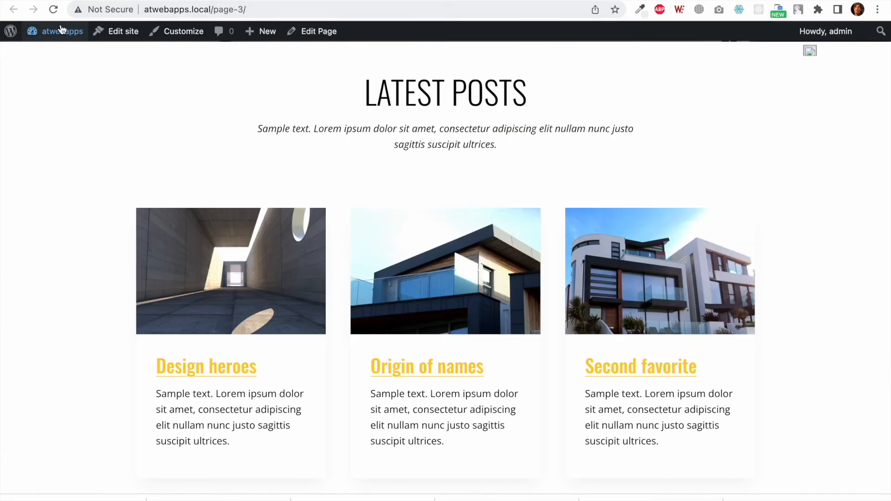
scroll(312, 290, down, 3)
scroll(313, 292, down, 1)
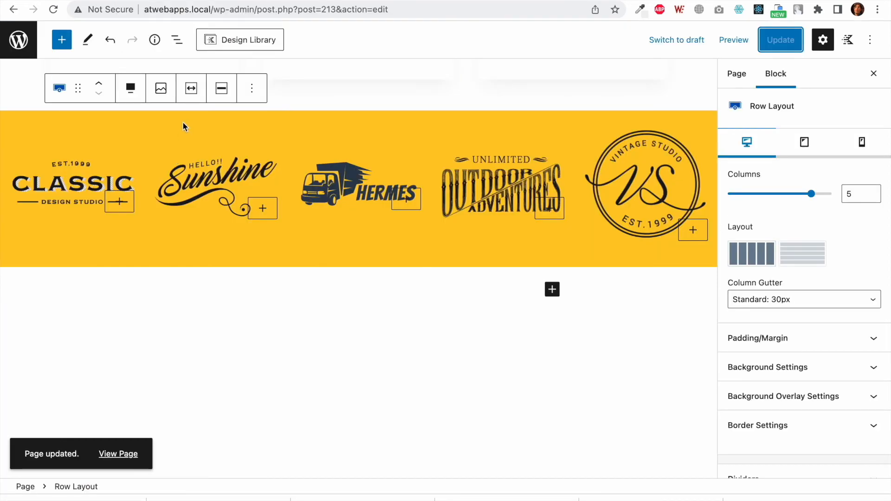
click(166, 161)
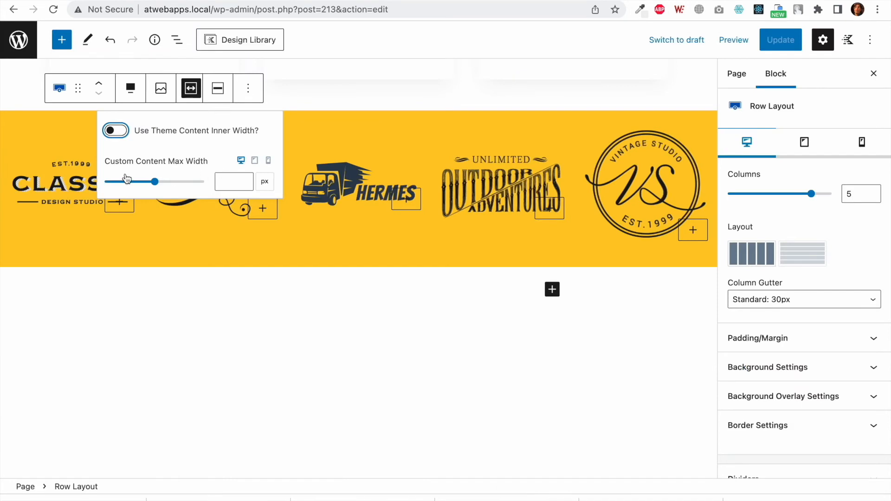
click(67, 184)
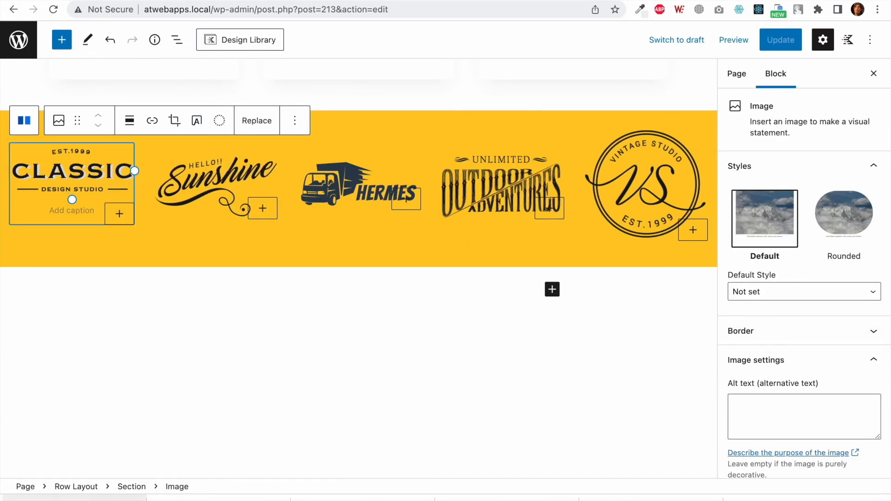
click(134, 491)
Step: Set the column gutter of the logo row to Widest: 80px
click(84, 488)
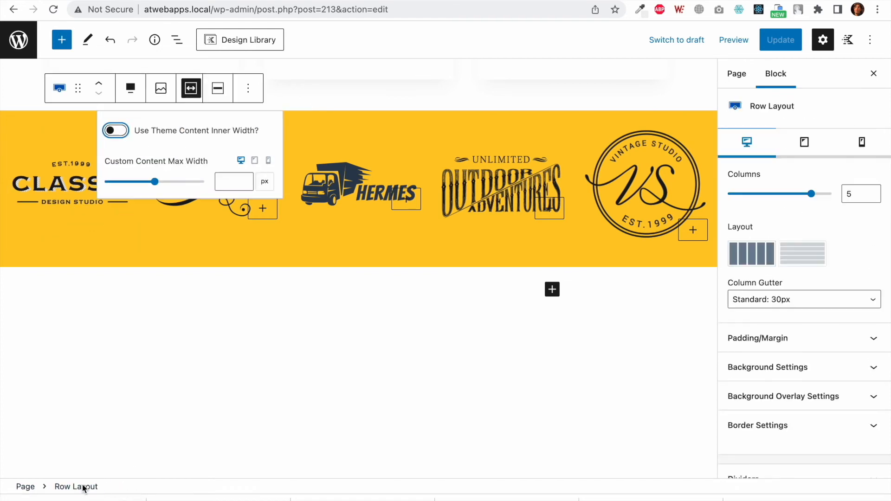
click(806, 307)
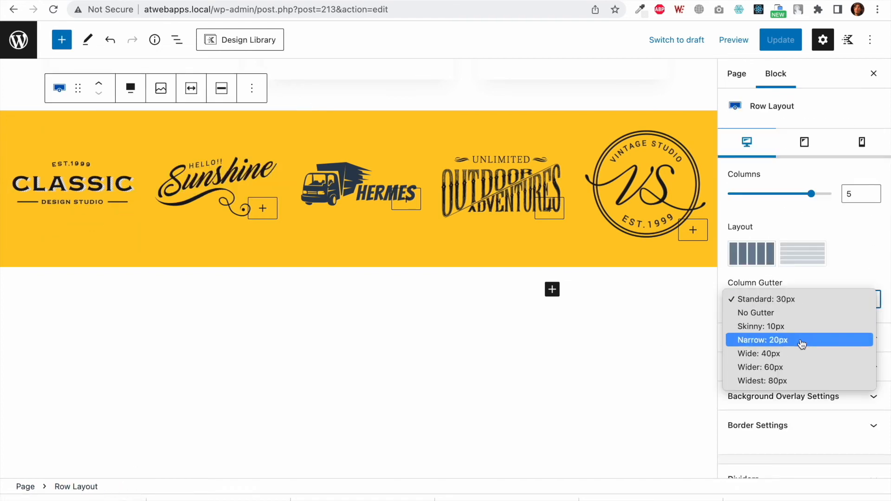
click(798, 374)
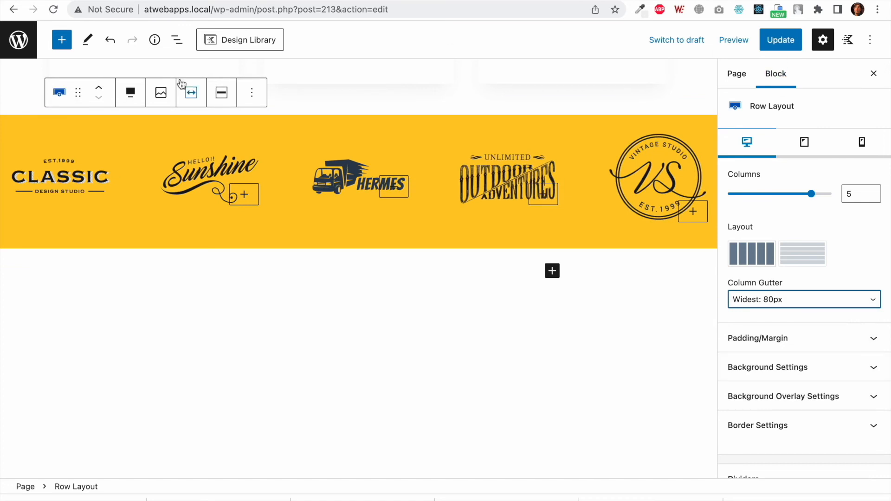
Step: Set the custom content max width of the yellow logo row to 1000 px
scroll(197, 156, up, 3)
click(190, 203)
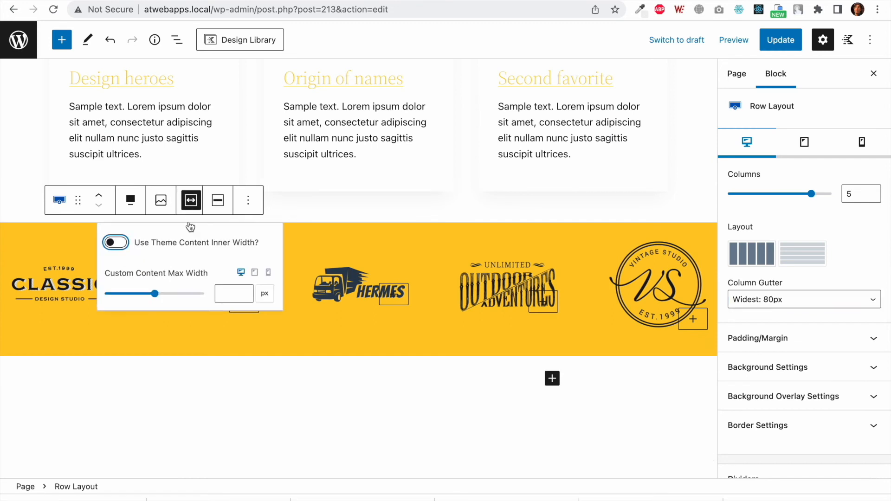
click(216, 294)
text(1000)
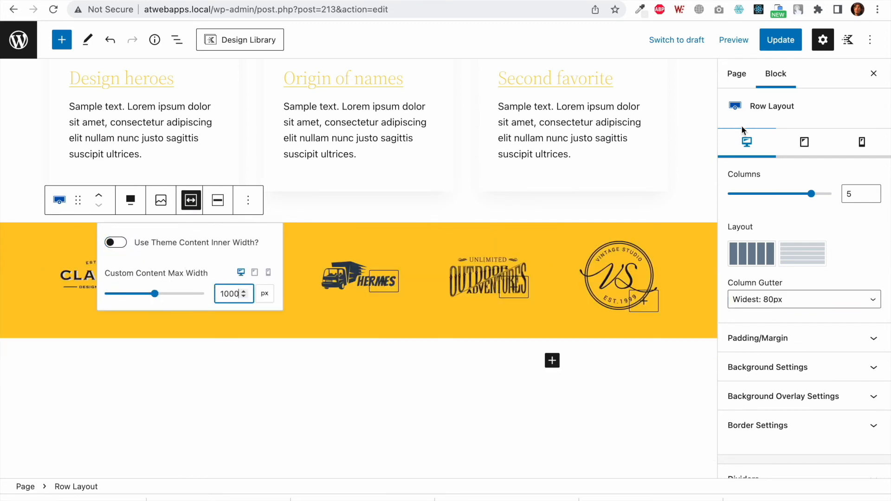
Step: Save the page update and compare the logo band on the reloaded live page with the Nicepage template
click(789, 38)
click(242, 1)
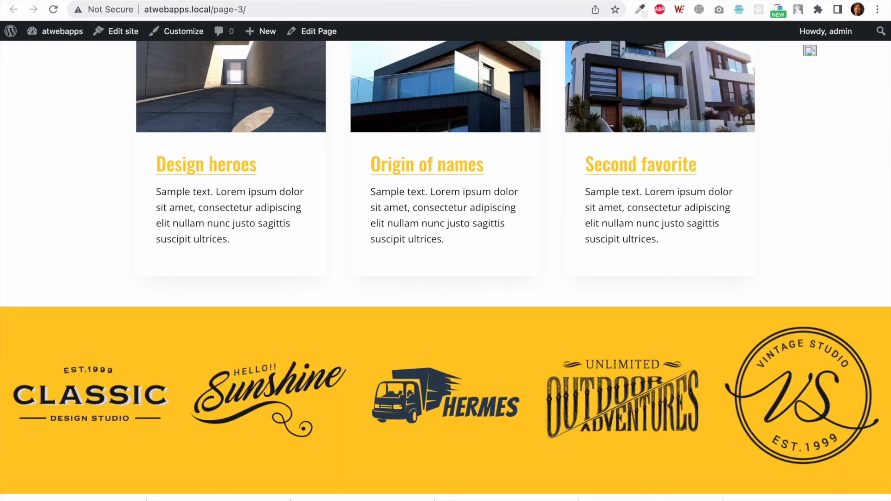
key(super+r)
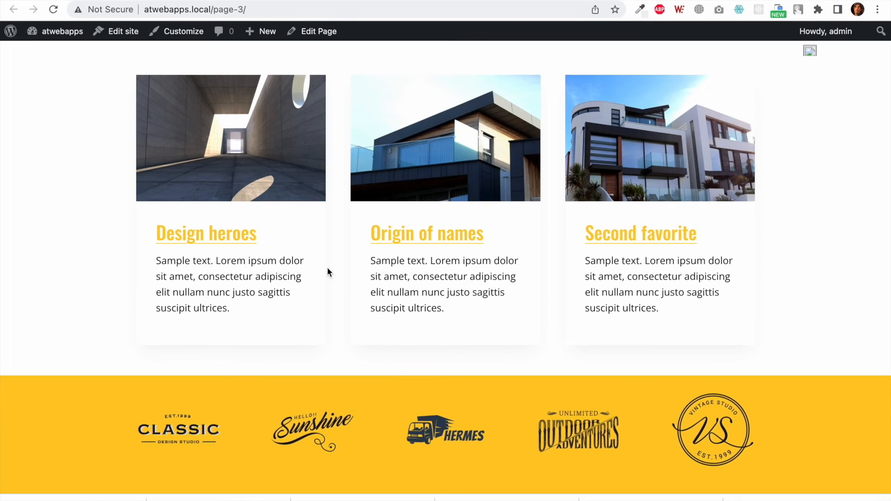
click(150, 0)
scroll(308, 373, down, 5)
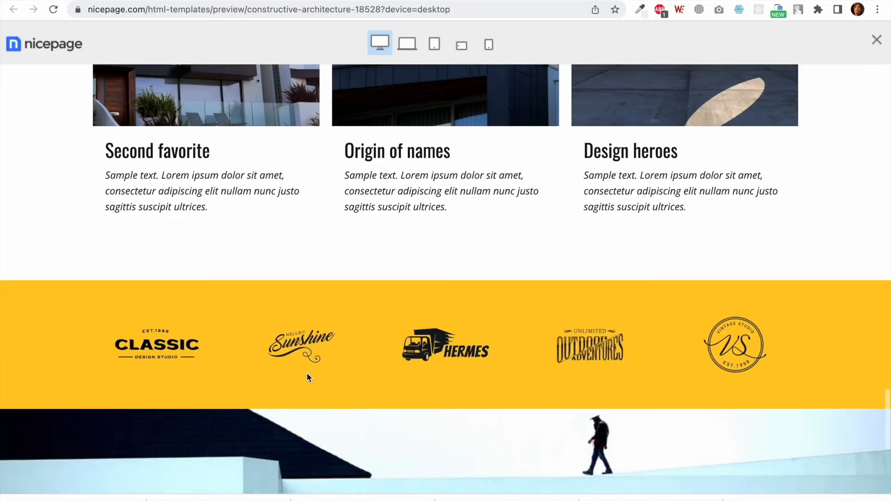
scroll(307, 376, up, 1)
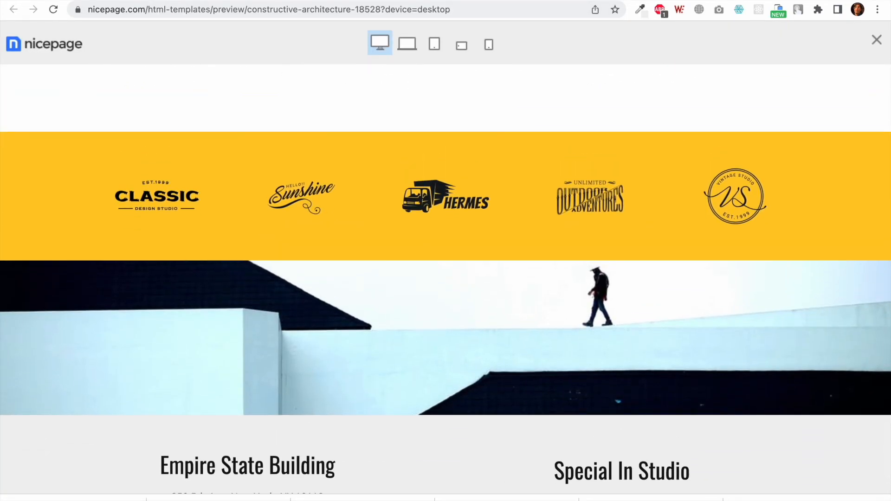
click(260, 1)
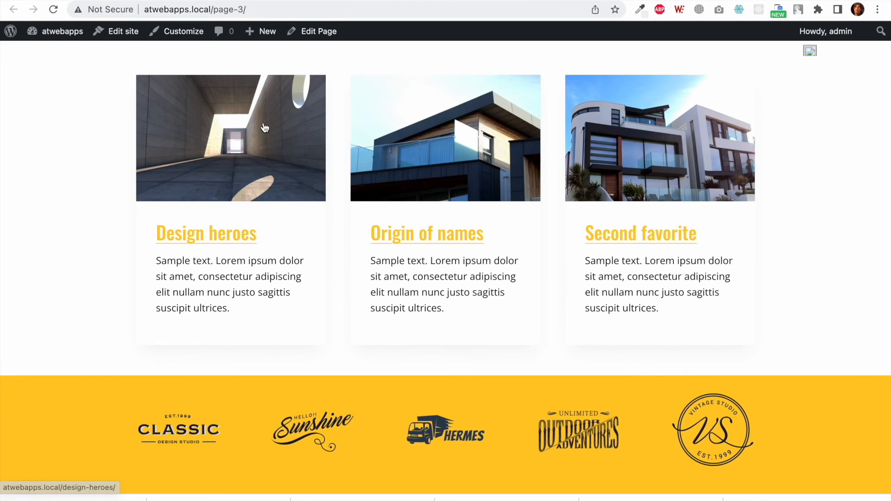
Step: Examine the wide image and footer sections below the logo band in the Nicepage template
click(313, 31)
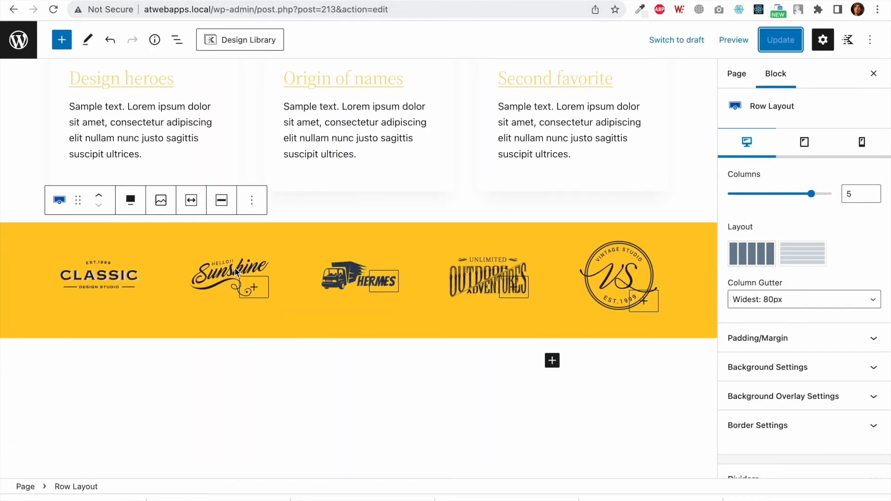
click(232, 240)
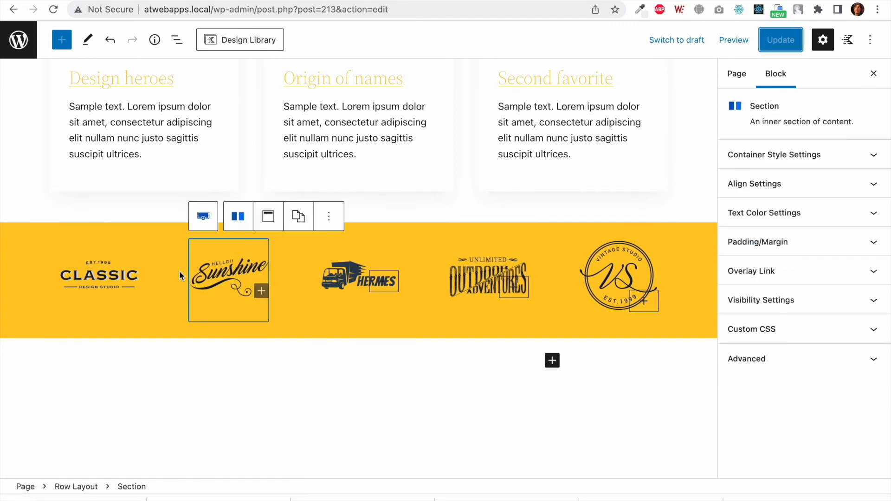
click(130, 268)
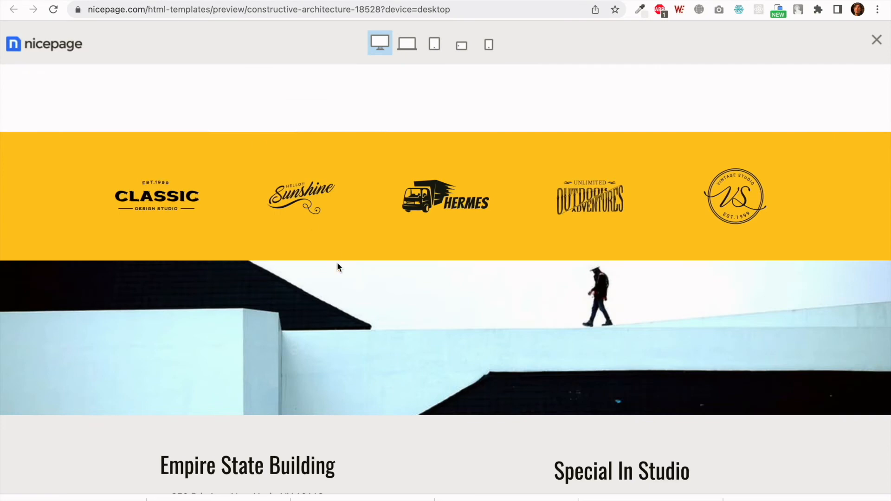
scroll(337, 267, down, 3)
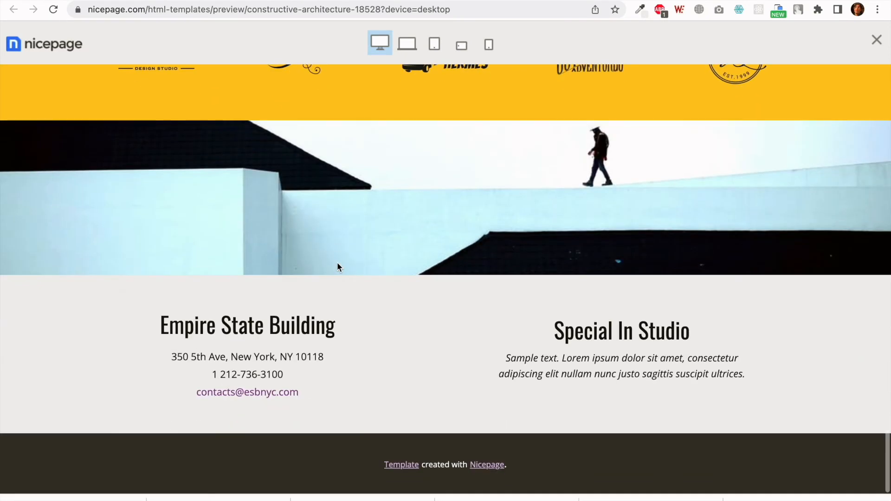
scroll(337, 263, up, 1)
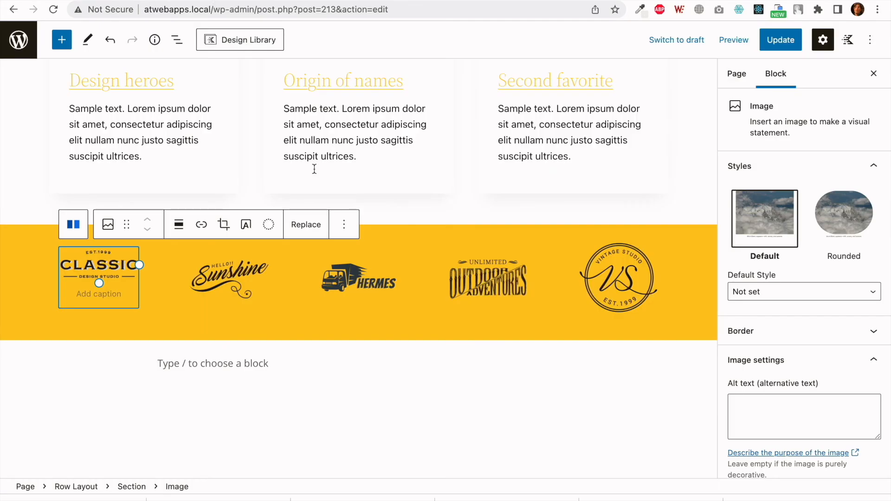
Step: Add a single-column Row Layout block below the logo band and align it to full width
scroll(570, 266, down, 2)
click(569, 266)
click(439, 273)
click(552, 267)
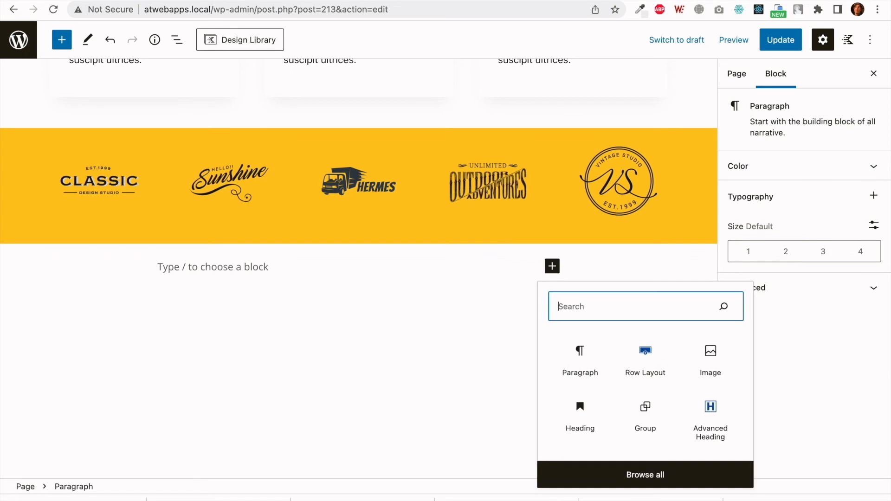
click(646, 380)
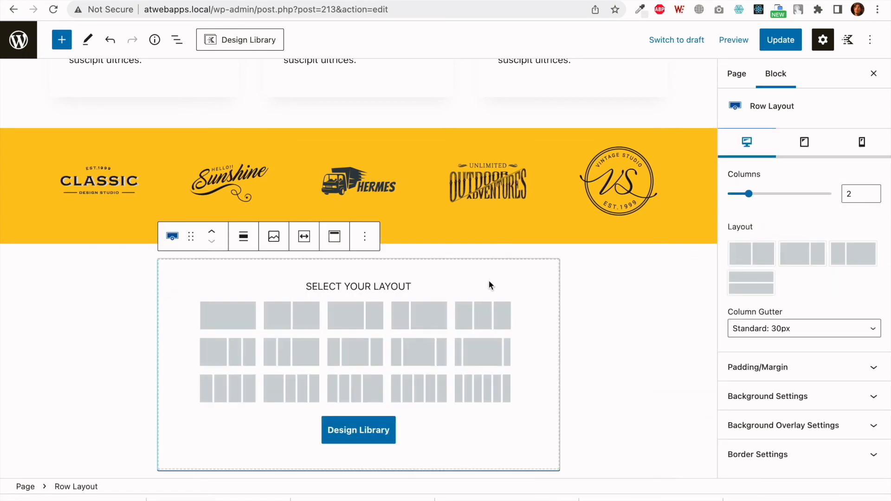
click(203, 313)
click(244, 242)
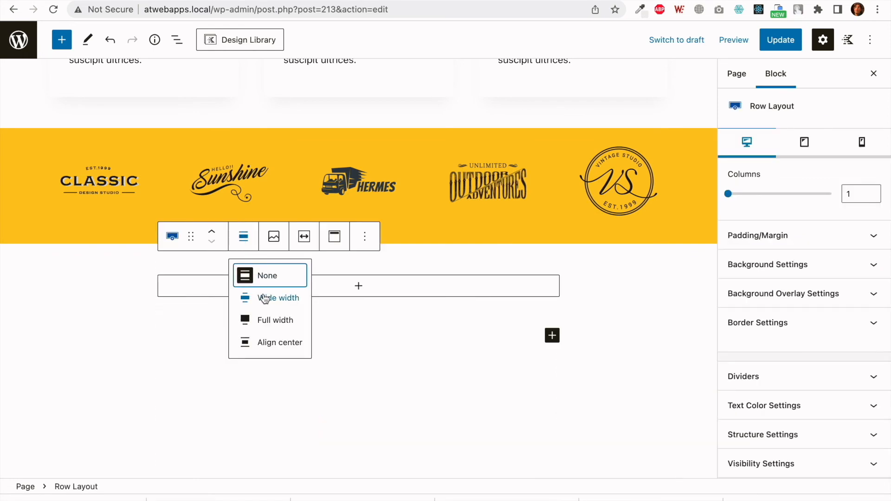
click(265, 322)
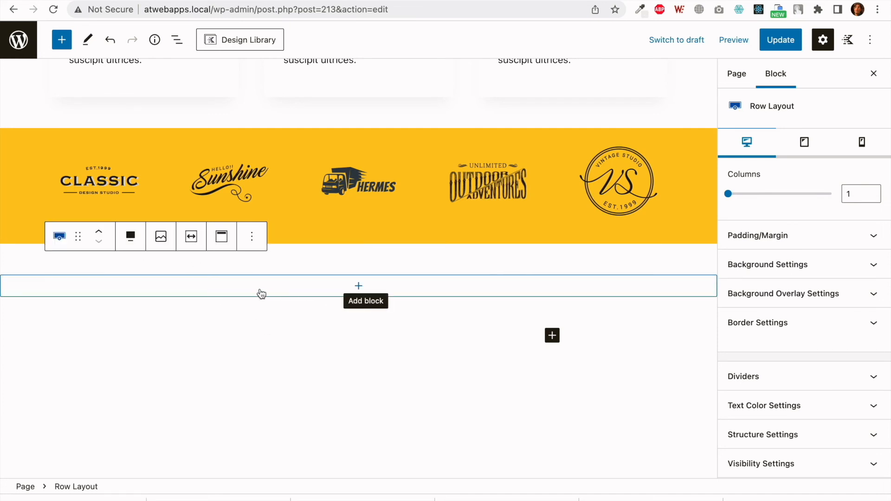
Step: Set wideimg.jpeg from the Media Library as the background image of the new full-width row
click(161, 235)
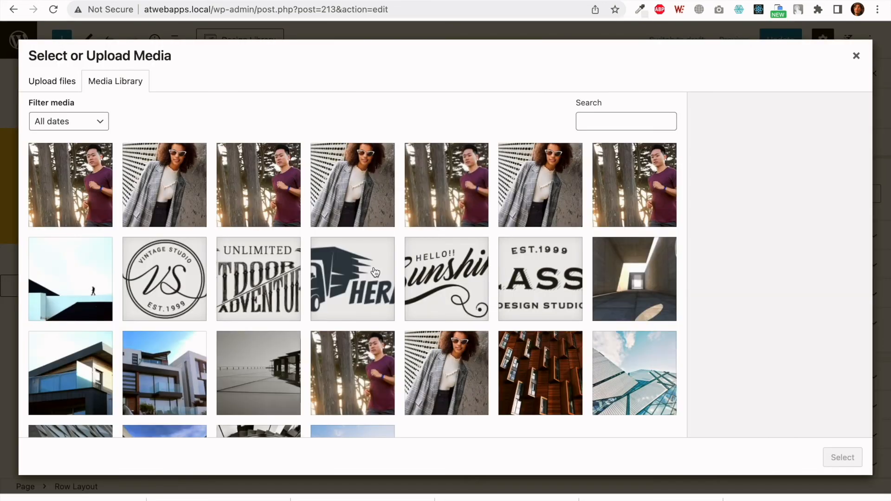
click(89, 283)
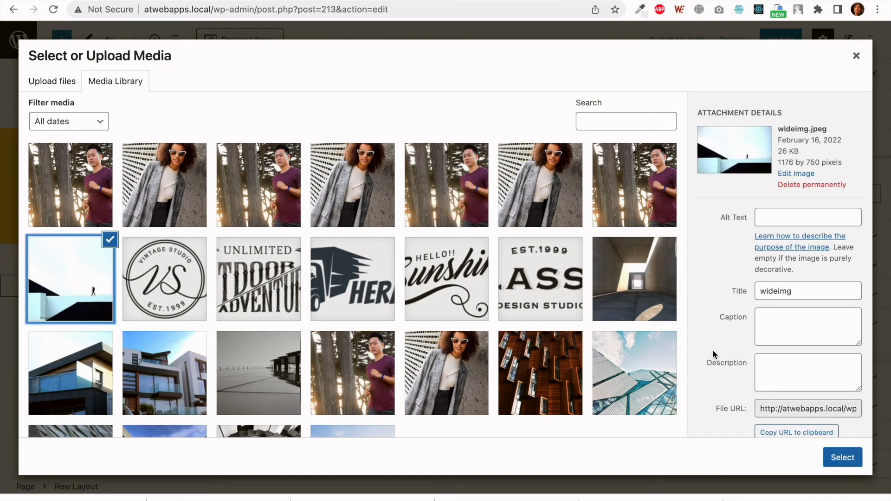
click(843, 456)
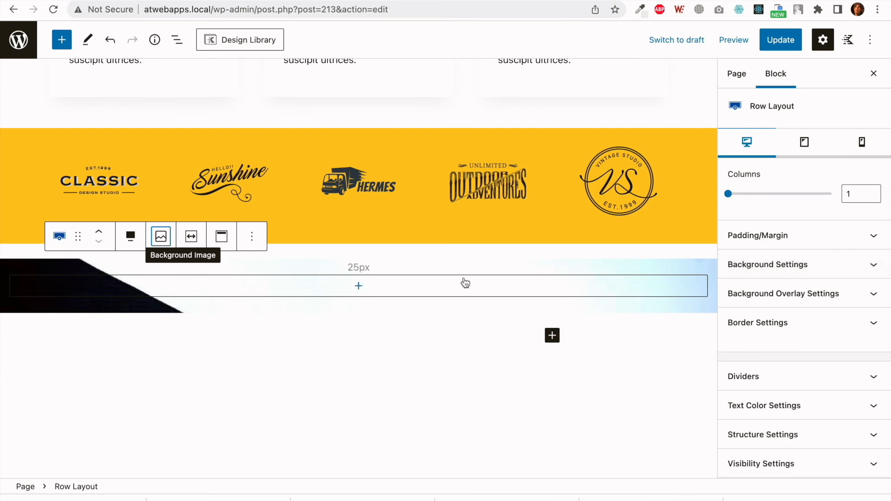
Step: Insert a Spacer block inside the row with the wide architecture background image
click(360, 288)
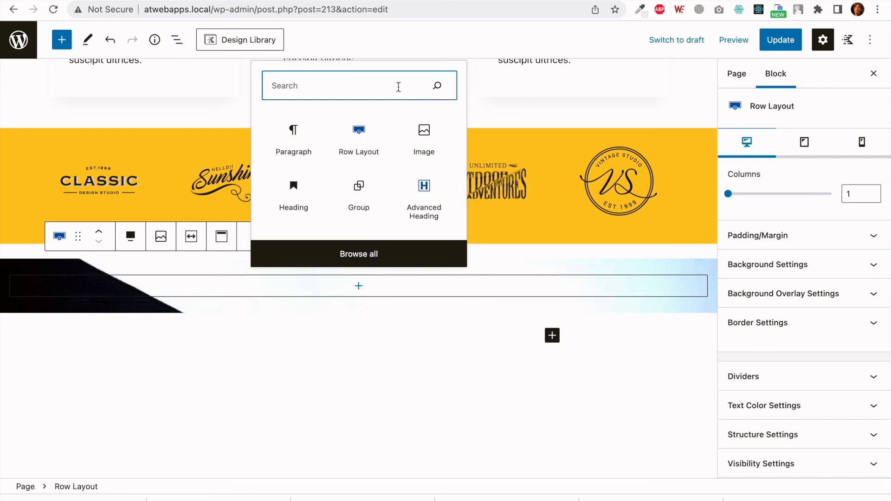
text(spa)
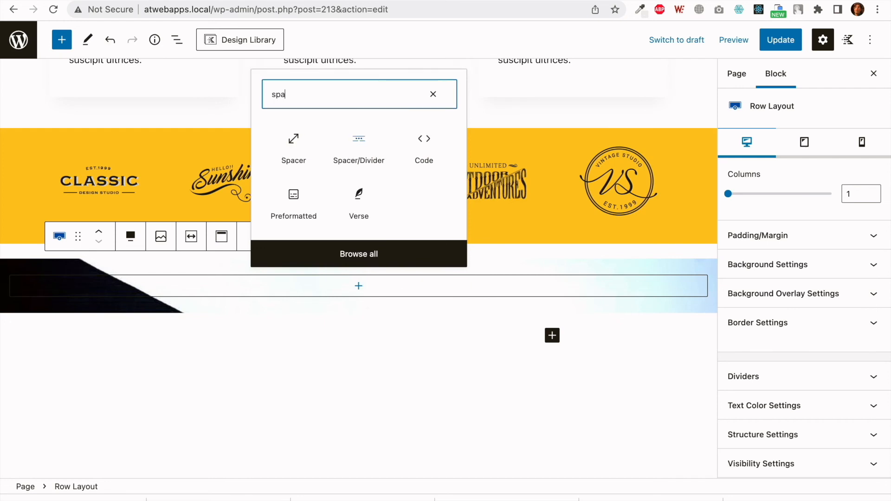
click(296, 149)
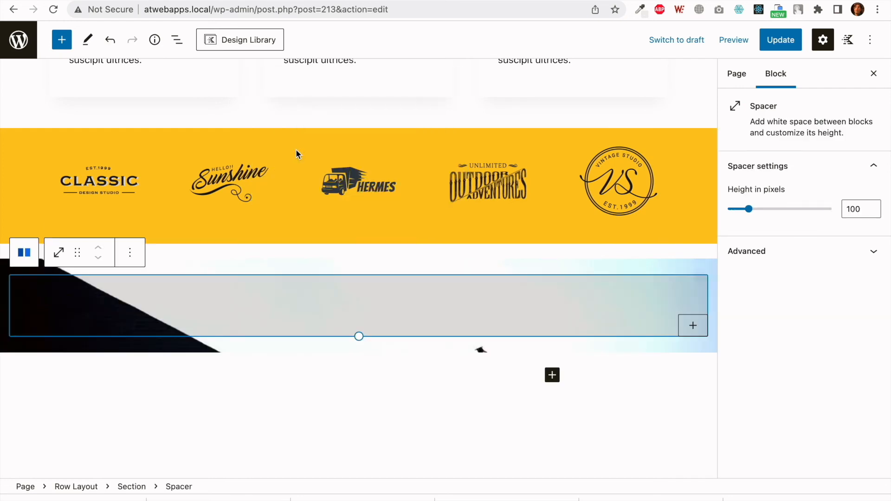
Step: Set the height of the spacer in the wide image row to 150 pixels
click(852, 210)
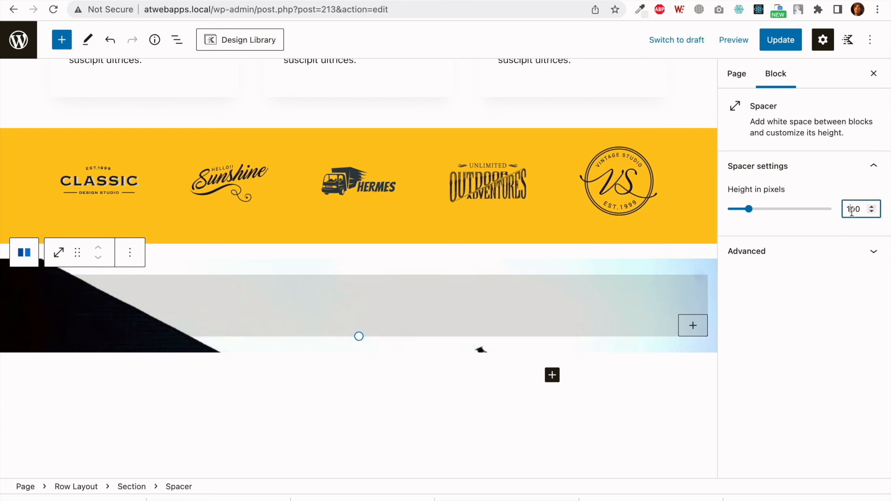
key(BackSpace)
text(2)
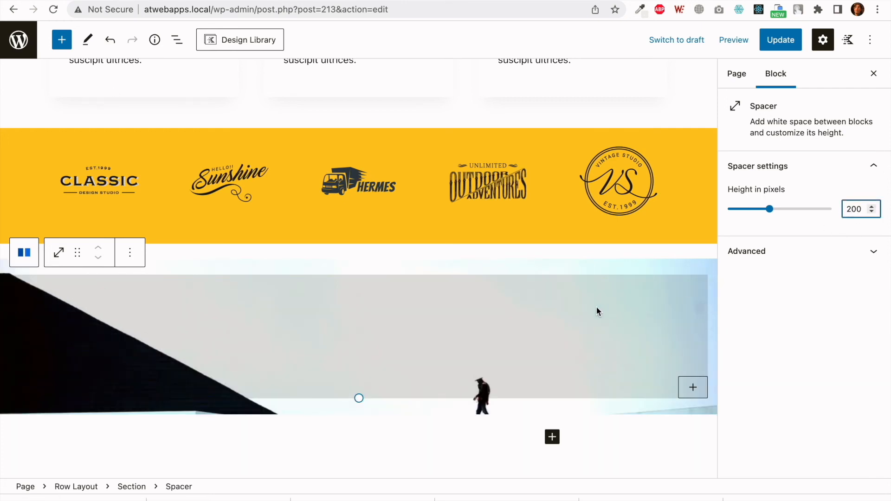
key(BackSpace)
text(1)
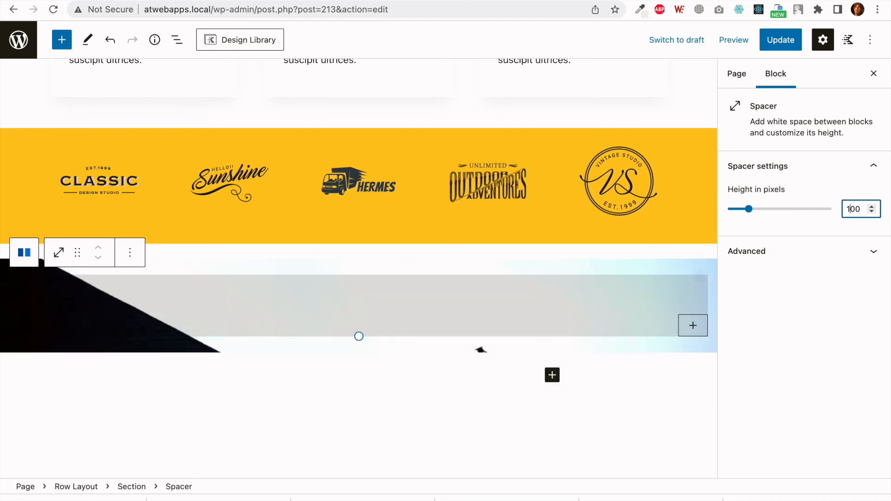
key(BackSpace)
text(5)
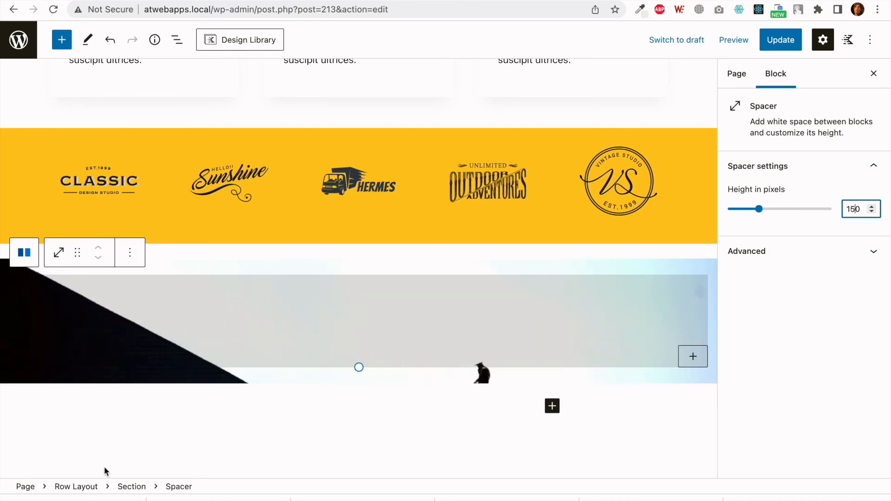
Step: Set the row's background image focal point to 68% left and 69% top, and update the page
click(69, 488)
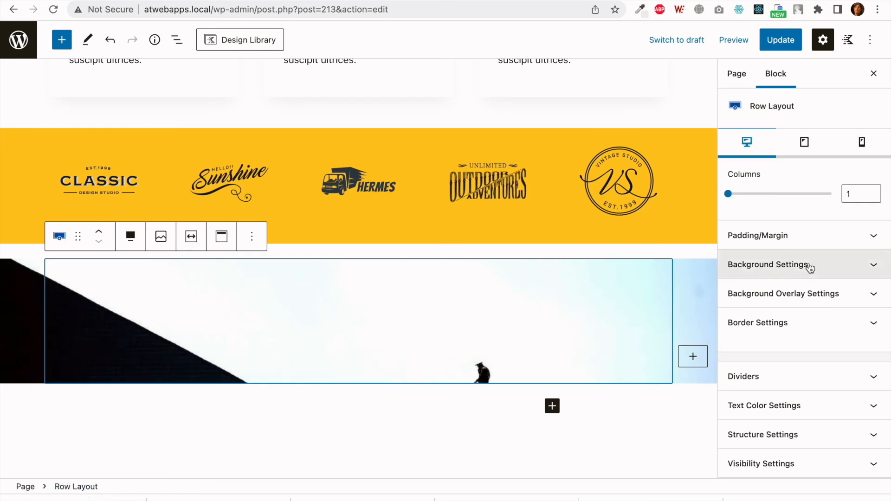
click(810, 268)
scroll(810, 268, down, 4)
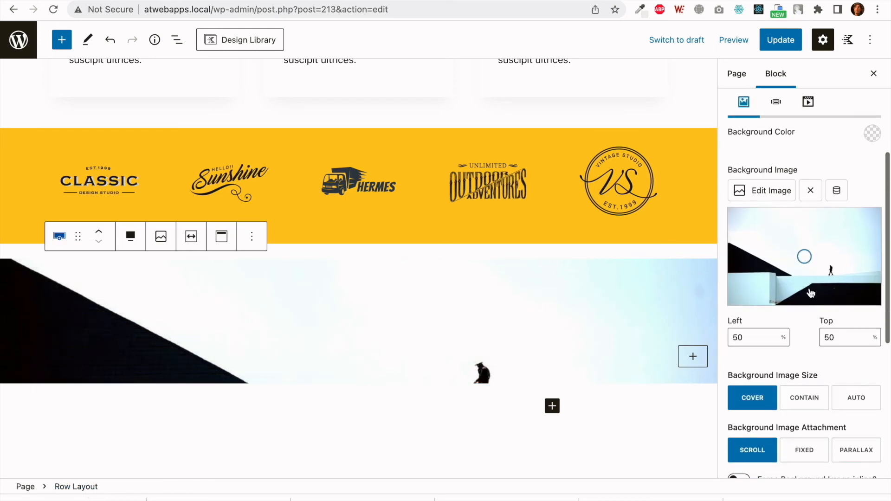
drag(832, 281, 832, 275)
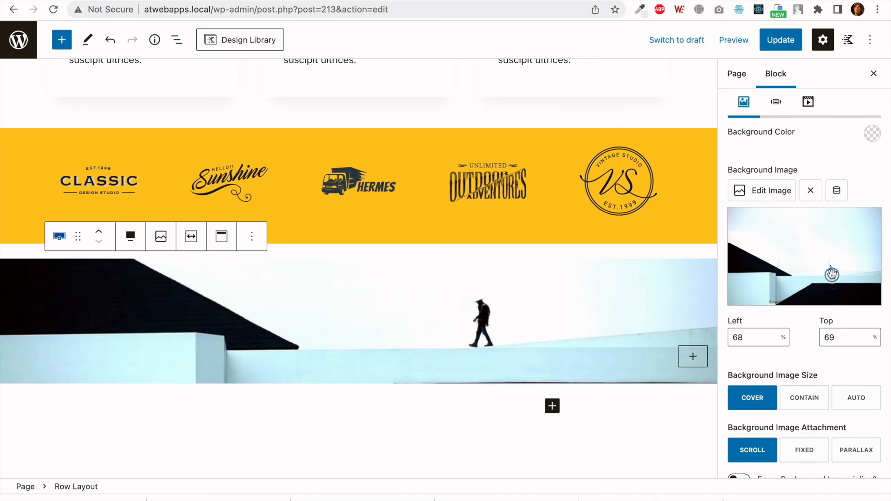
click(780, 39)
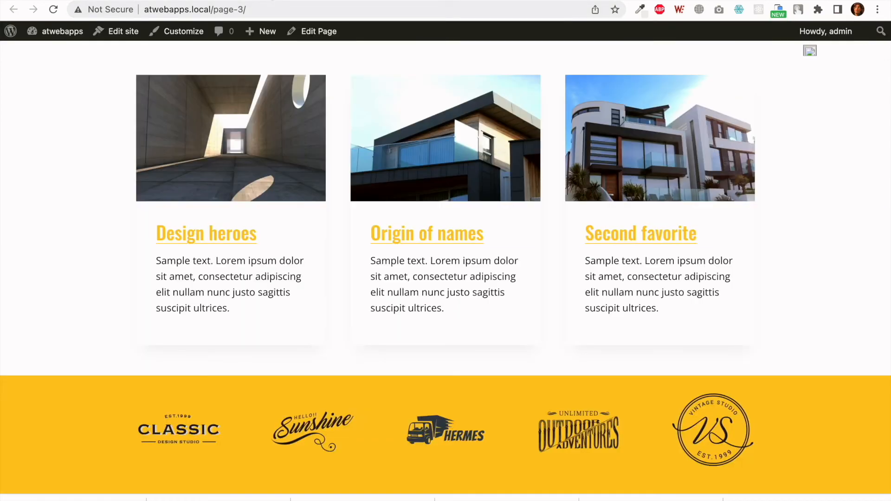
scroll(280, 279, down, 5)
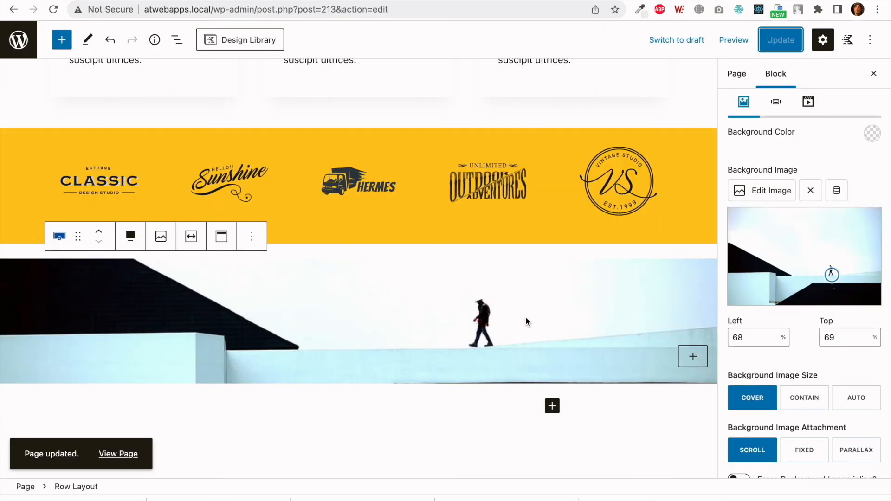
Step: Set the spacer's height to 200 pixels, then update the page and check the wide image on the live page
click(690, 279)
click(852, 209)
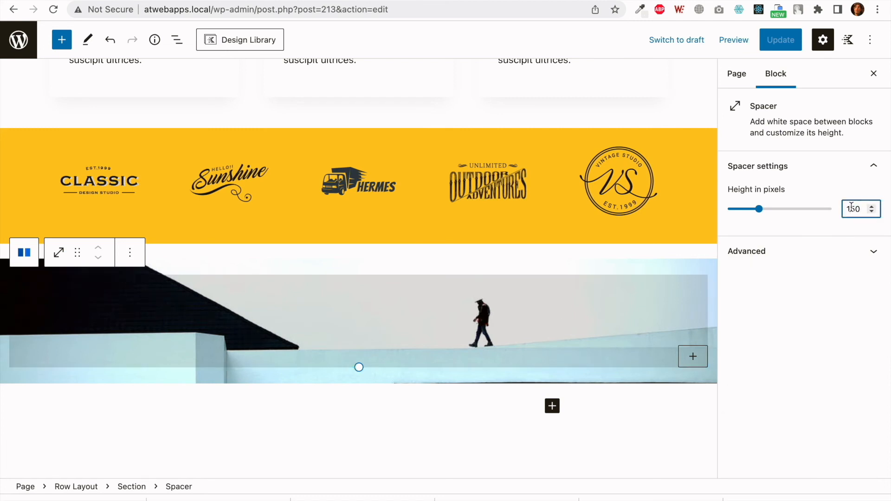
key(BackSpace)
key(BackSpace)
text(200)
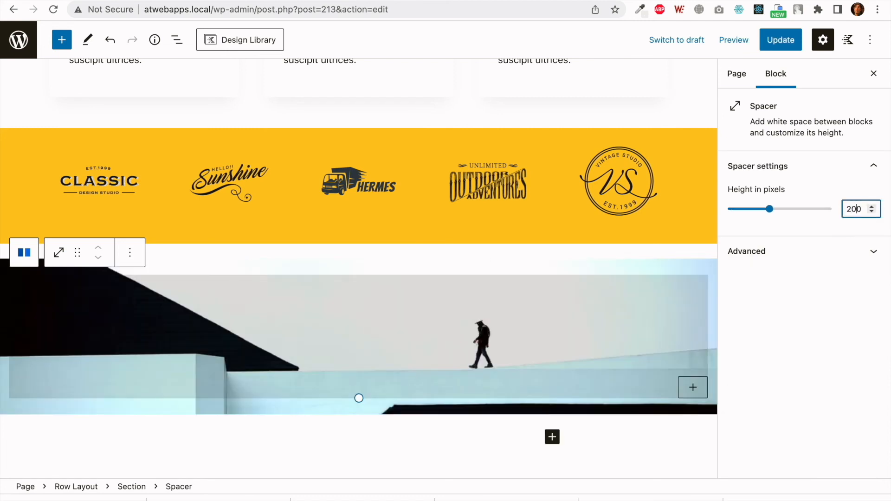
click(786, 46)
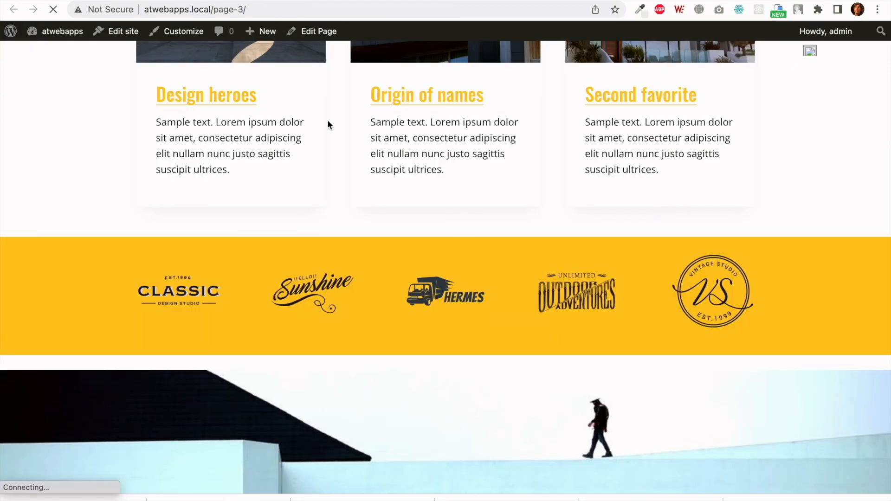
scroll(330, 175, down, 1)
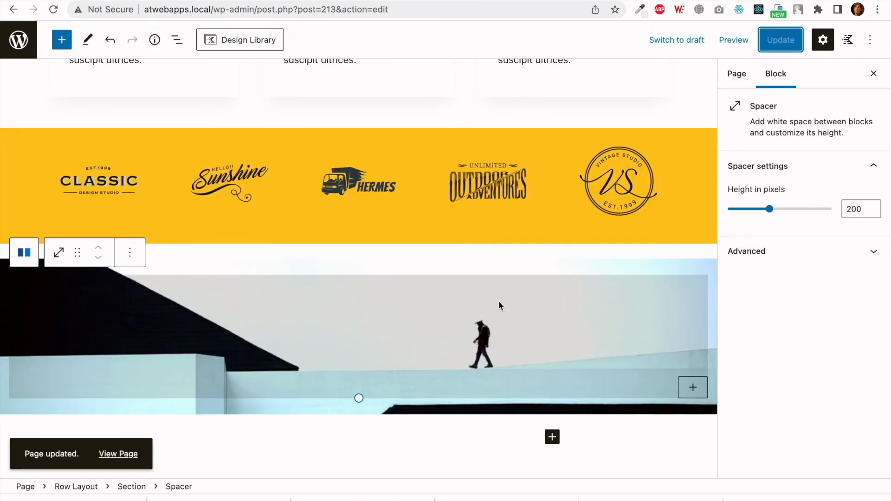
Step: Move the wide image row's background focal point slightly lower on the walking figure, then update the page
click(435, 274)
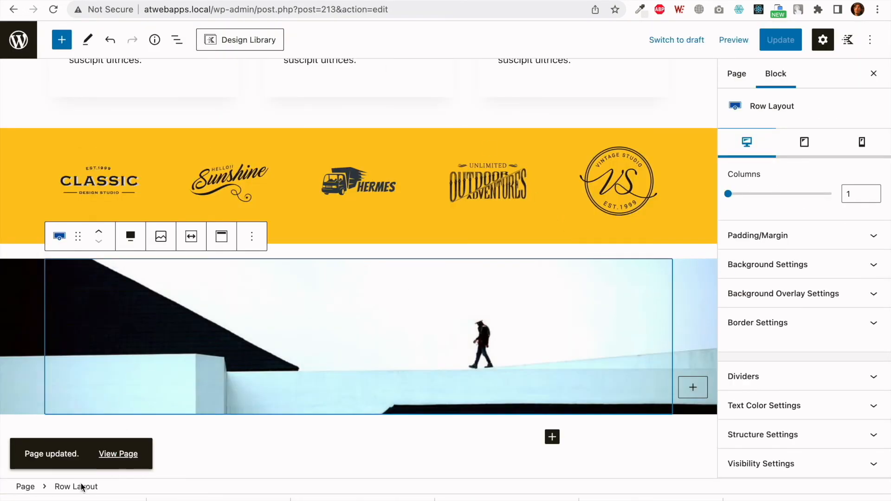
click(828, 264)
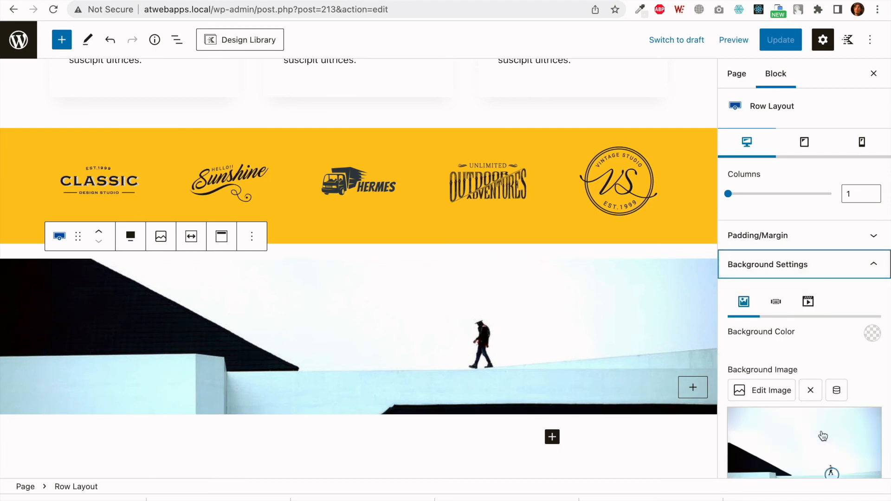
scroll(823, 437, down, 1)
click(832, 426)
drag(831, 427, 831, 430)
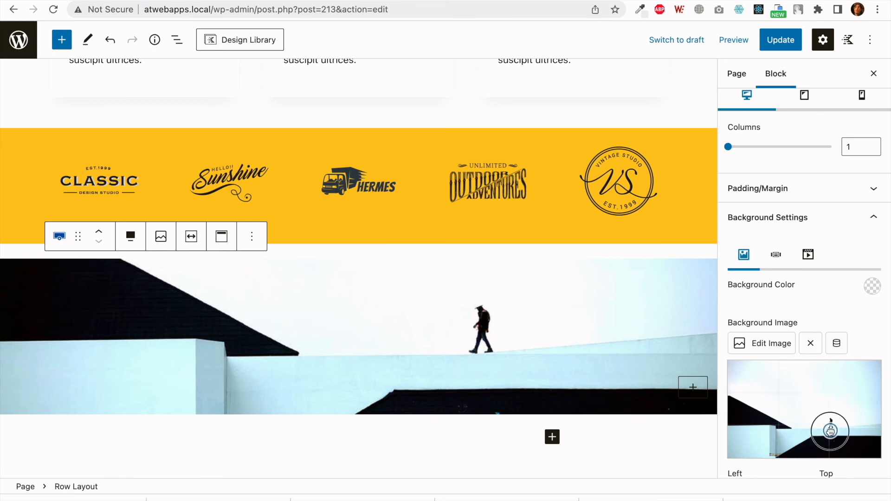
click(772, 45)
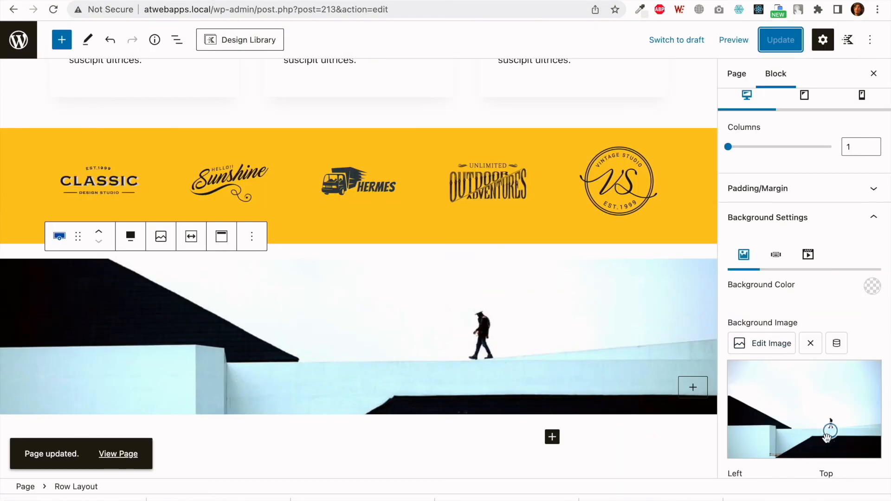
Step: Check the template's contact section and insert a Row Layout with two equal columns below the wide image row
scroll(456, 338, down, 5)
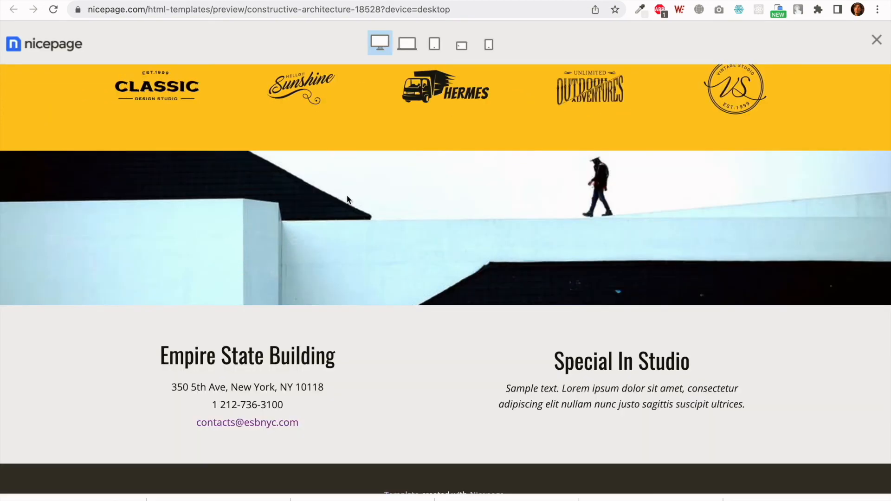
scroll(339, 186, down, 1)
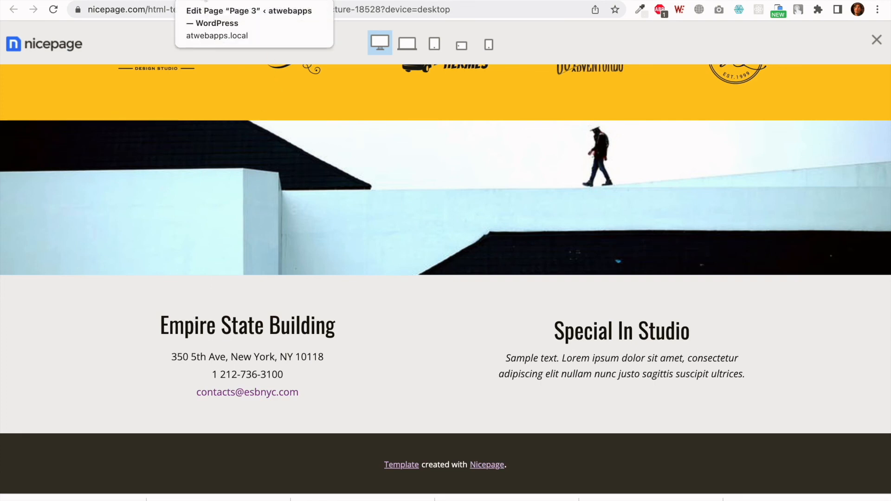
click(205, 1)
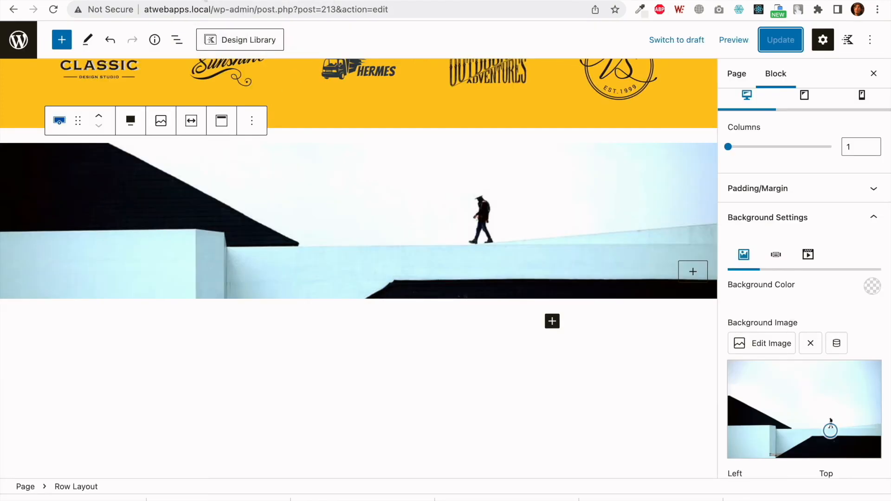
click(552, 322)
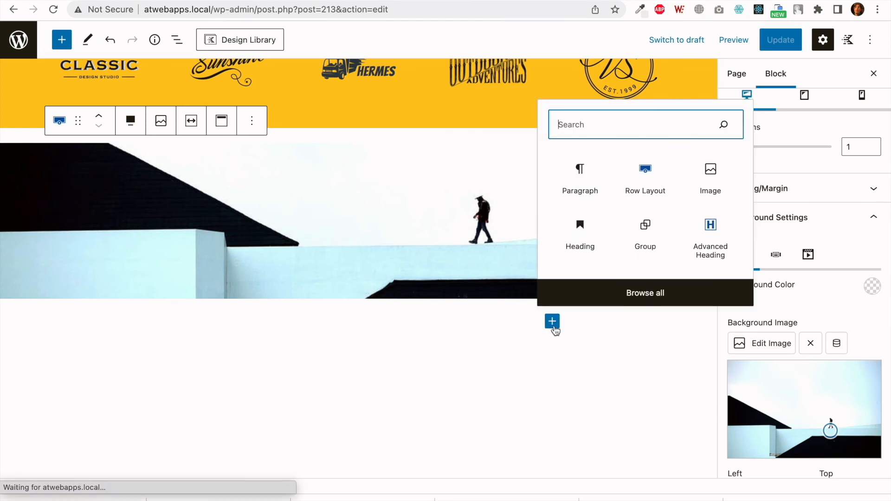
click(641, 174)
click(297, 120)
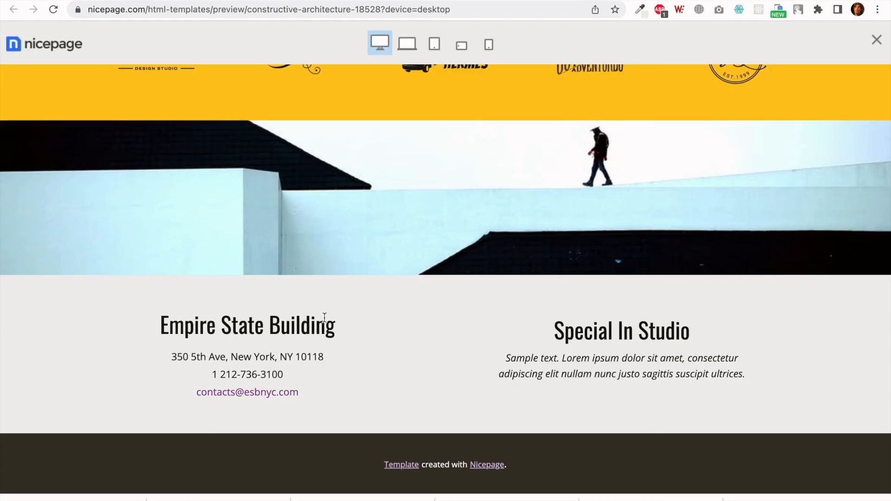
Step: Copy the Empire State Building heading and its contact lines from the Nicepage template into the new row's first column
drag(160, 325, 304, 391)
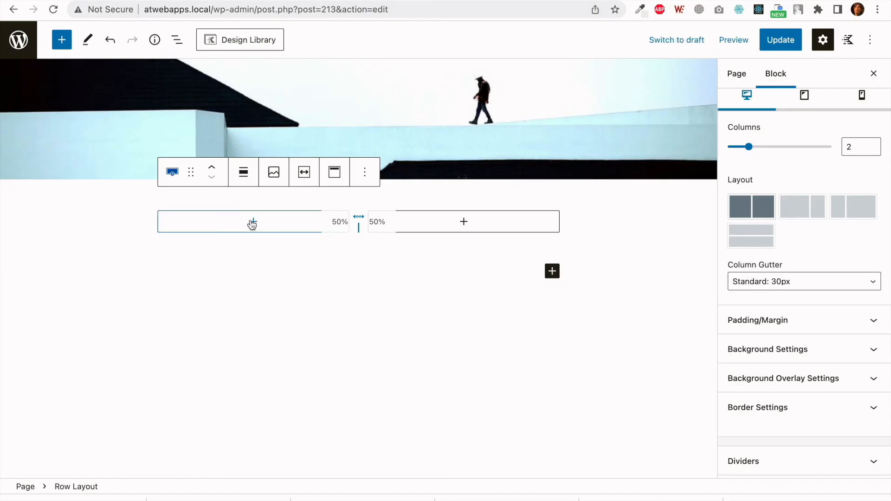
click(253, 223)
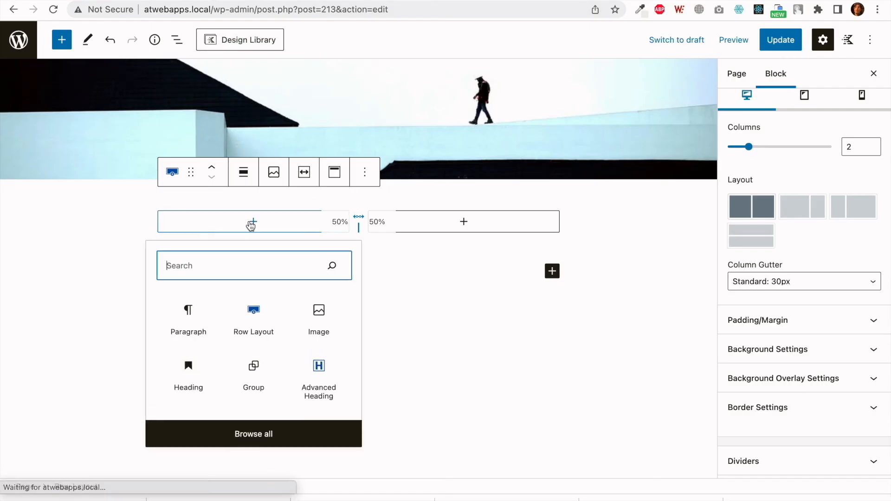
click(188, 313)
key(ctrl+v)
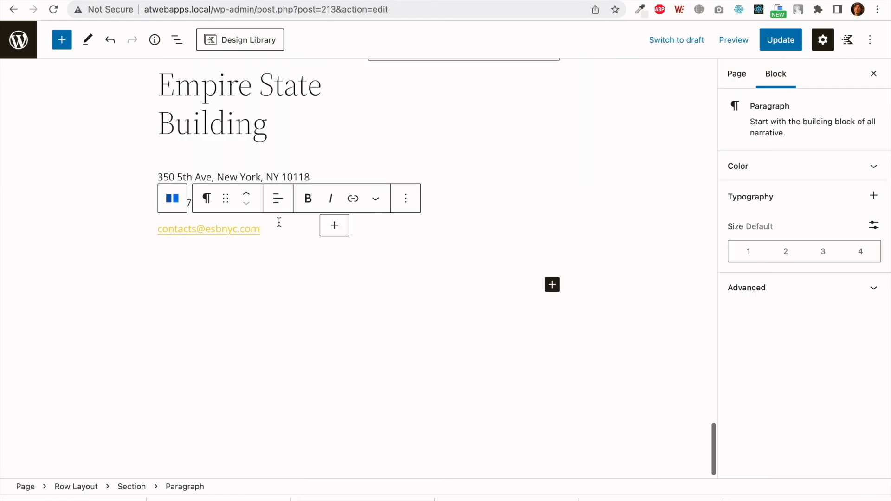
Step: Center the Empire State Building heading
triple_click(240, 159)
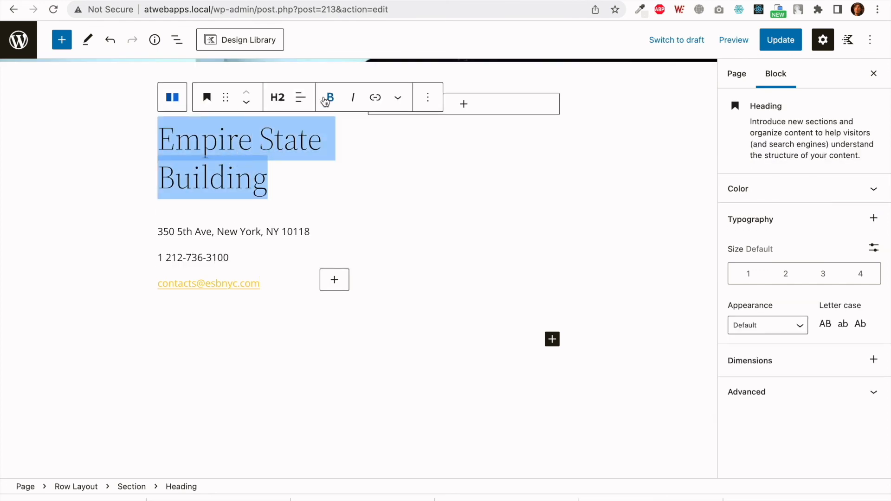
click(301, 97)
click(316, 159)
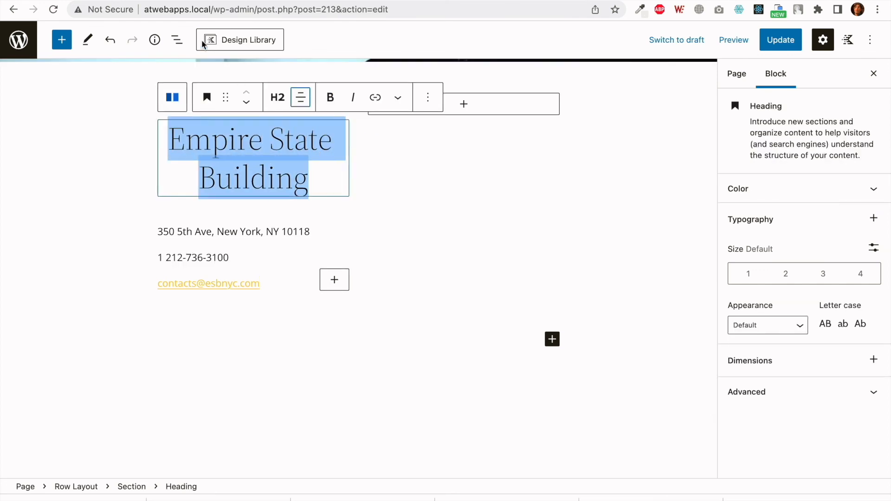
Step: Compare the heading with the Nicepage template and convert the Empire State Building heading to an Advanced Heading block
click(157, 1)
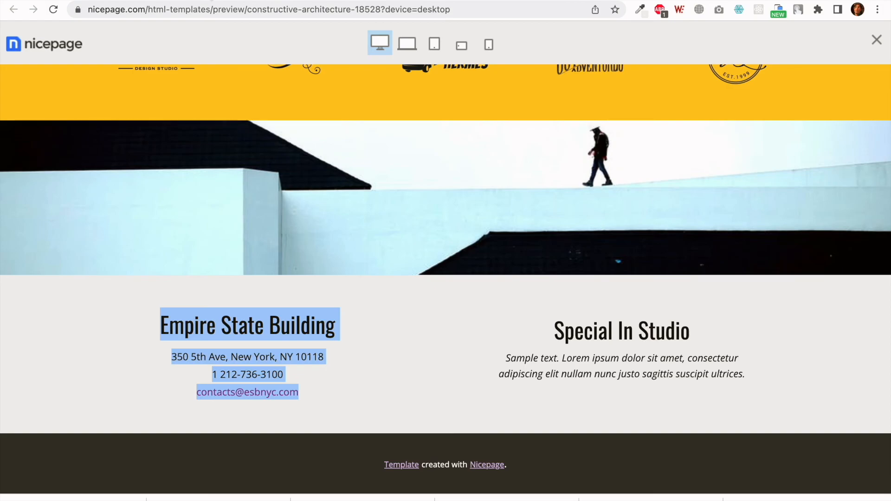
click(212, 1)
click(208, 99)
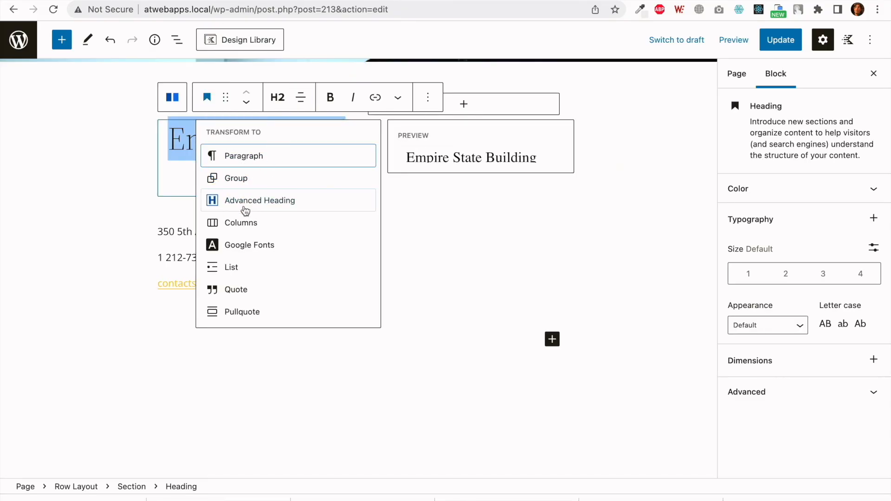
click(329, 158)
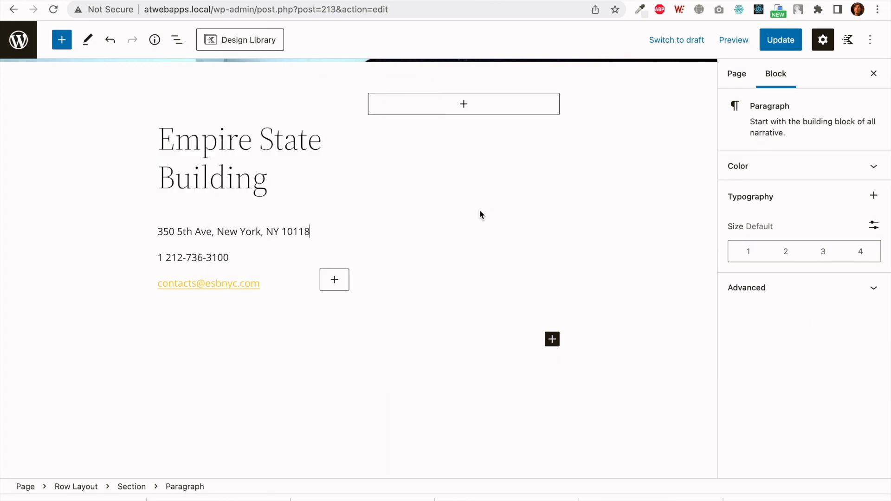
click(480, 211)
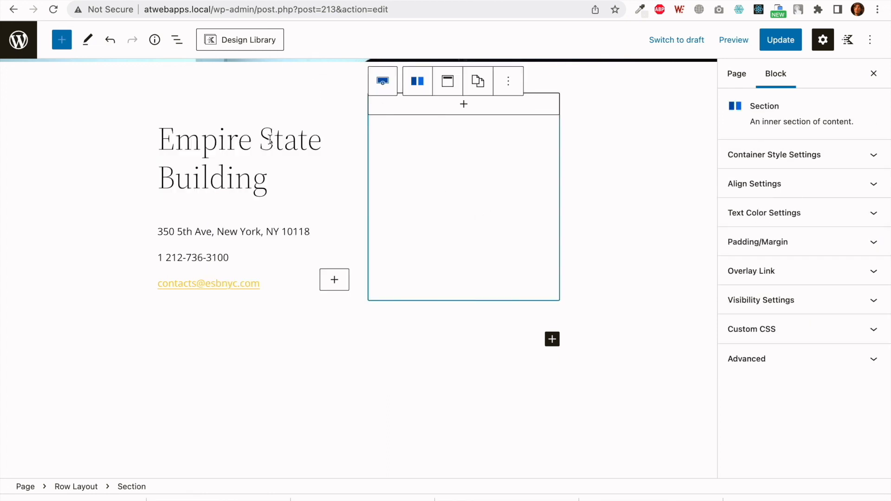
Step: Change the Empire State Building heading to level H4 and center its text
click(270, 141)
triple_click(276, 135)
click(279, 98)
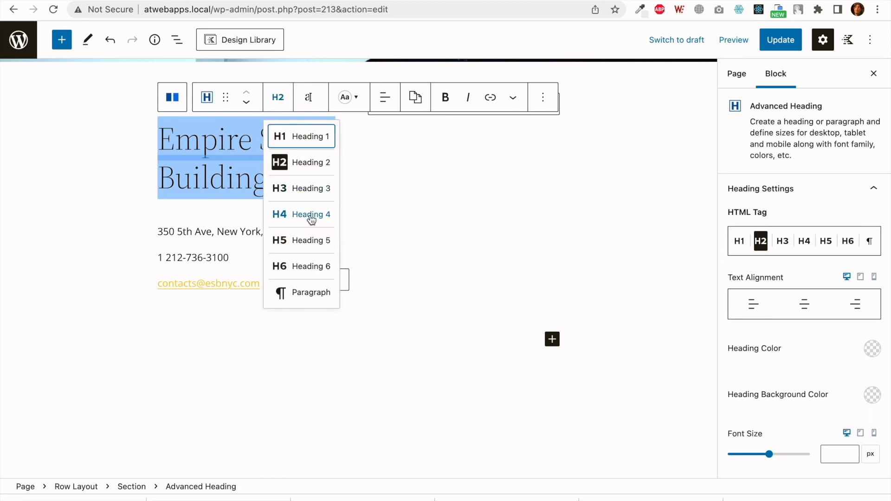
click(311, 216)
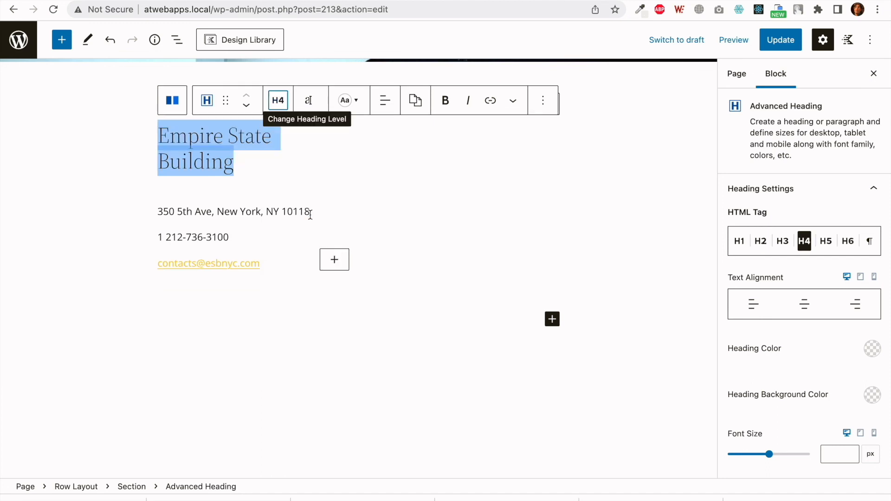
click(388, 106)
click(392, 163)
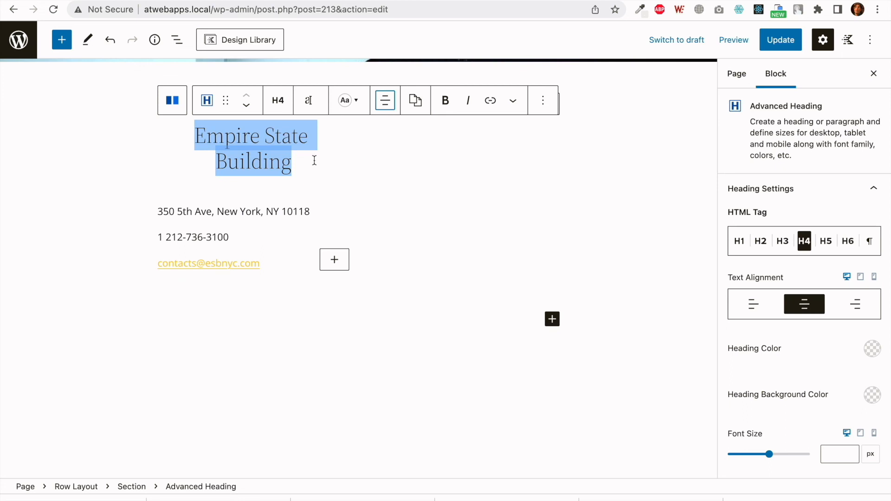
Step: Try line heights of 1, 0 and 0.8 on the address, phone and e-mail paragraphs, and undo the change
triple_click(186, 232)
click(233, 239)
click(266, 272)
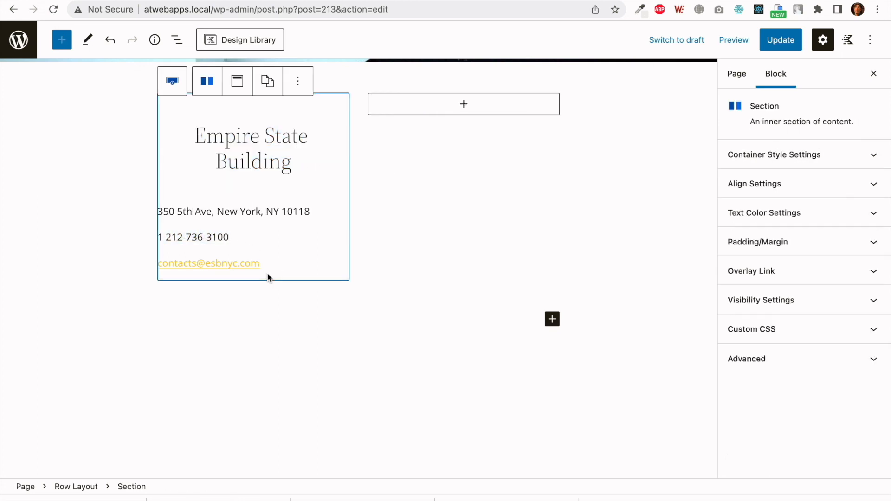
click(267, 264)
drag(266, 264, 158, 212)
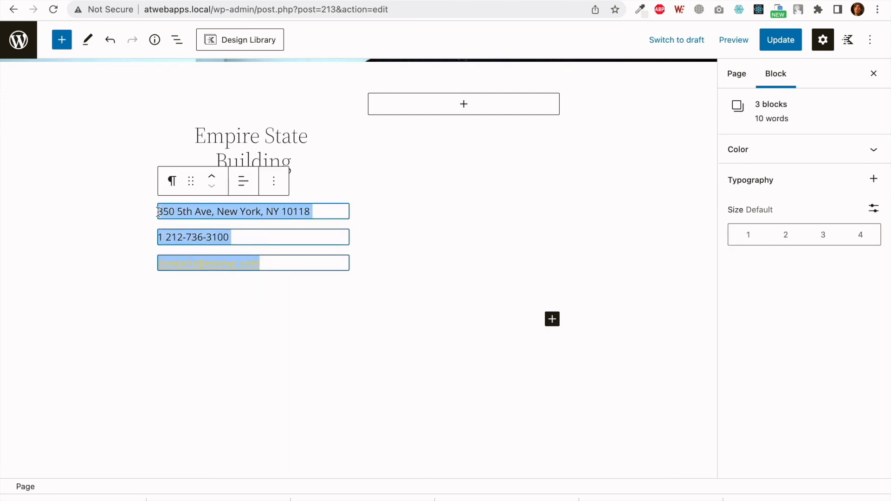
click(875, 180)
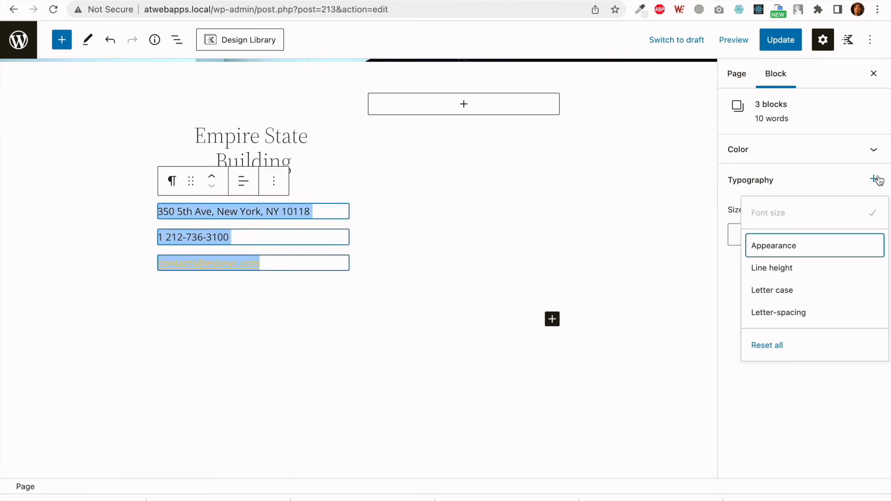
click(813, 268)
click(750, 280)
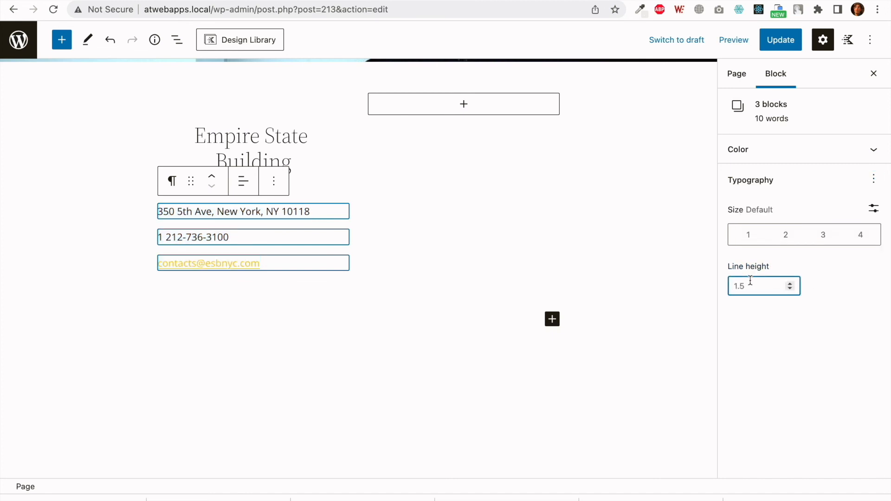
text(0)
key(BackSpace)
text(1)
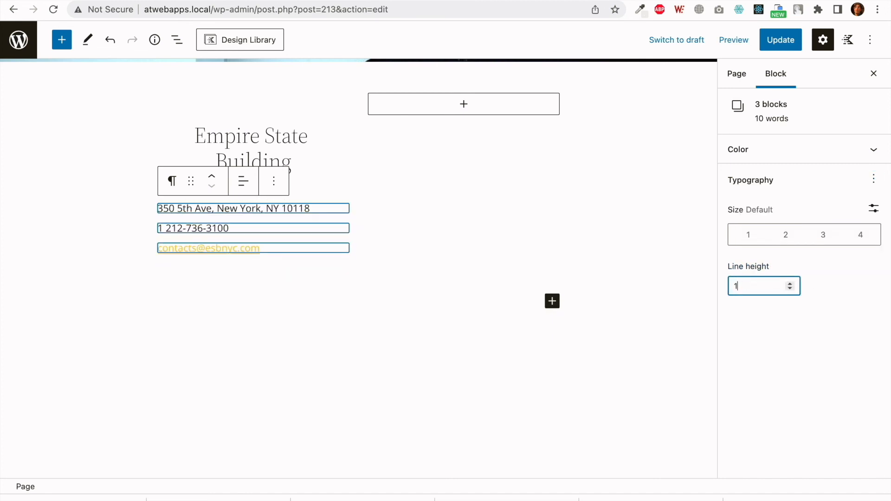
key(BackSpace)
text(0)
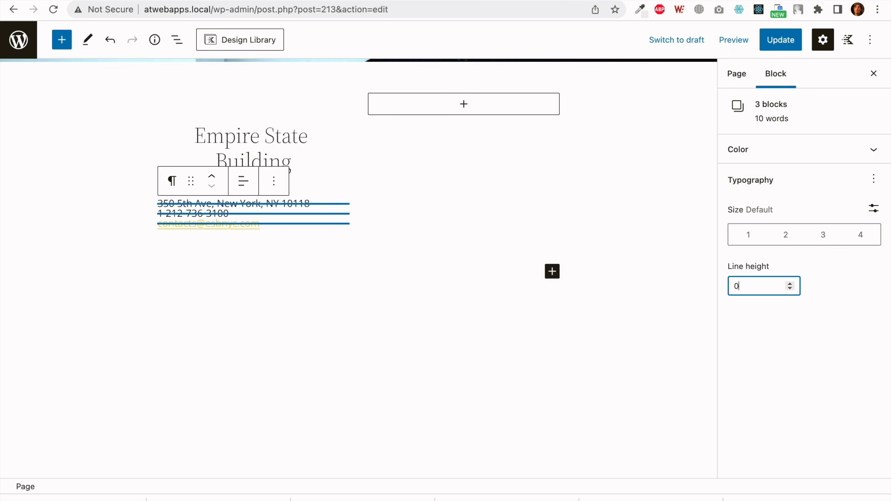
text(.8)
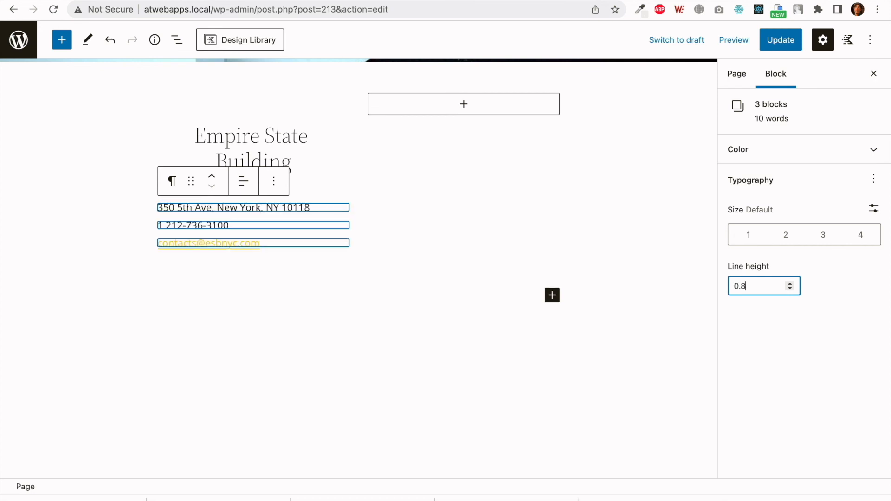
key(ctrl+z)
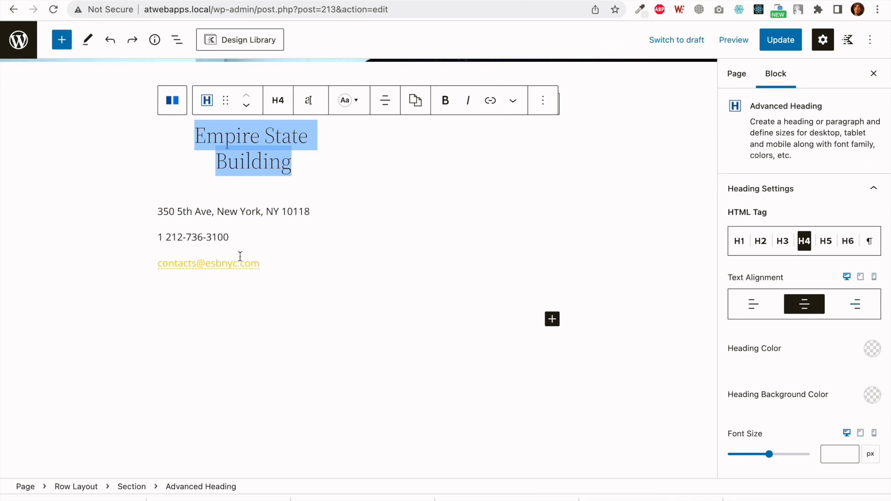
Step: Try to merge the phone and e-mail paragraphs into the address paragraph by cutting and pasting them on a new line
drag(274, 263, 157, 237)
key(ctrl+x)
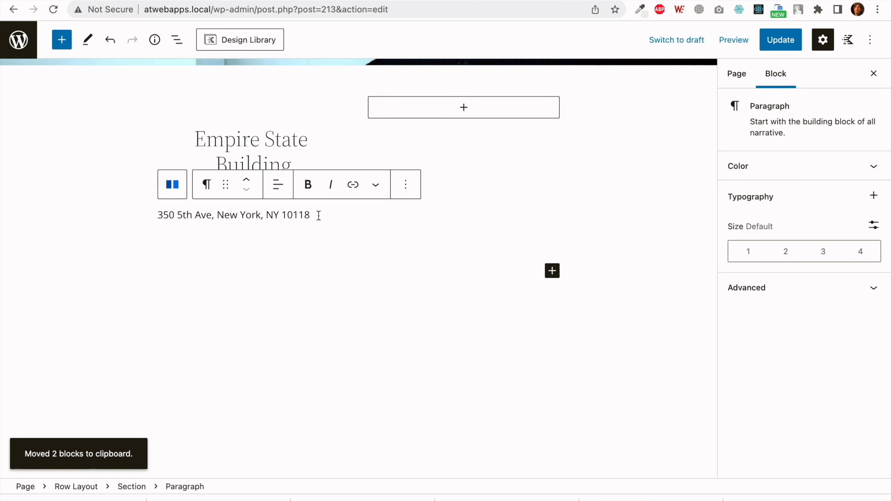
scroll(318, 216, down, 1)
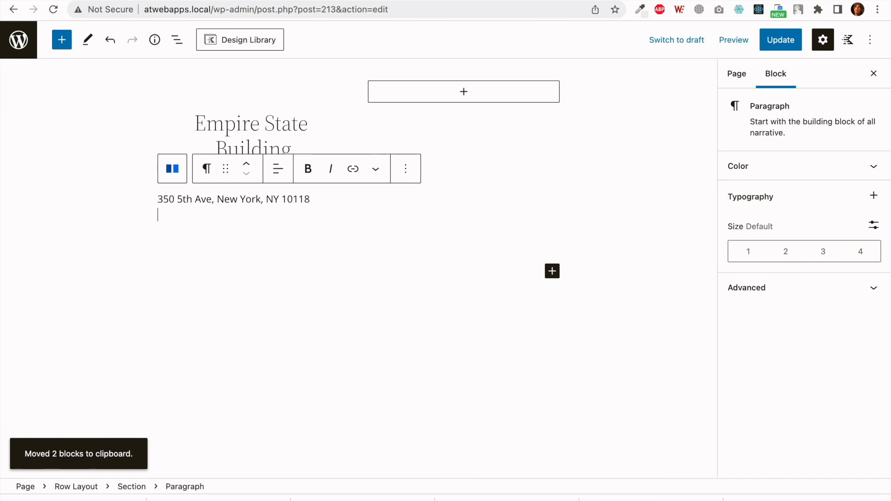
key(ctrl+v)
click(267, 292)
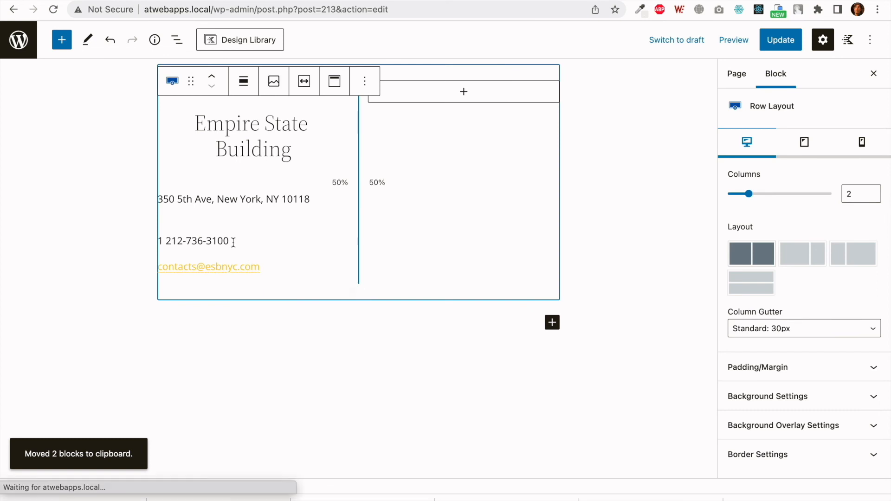
Step: Move the phone number out of its own paragraph onto a new line directly below the street address in the same paragraph
click(232, 241)
double_click(229, 242)
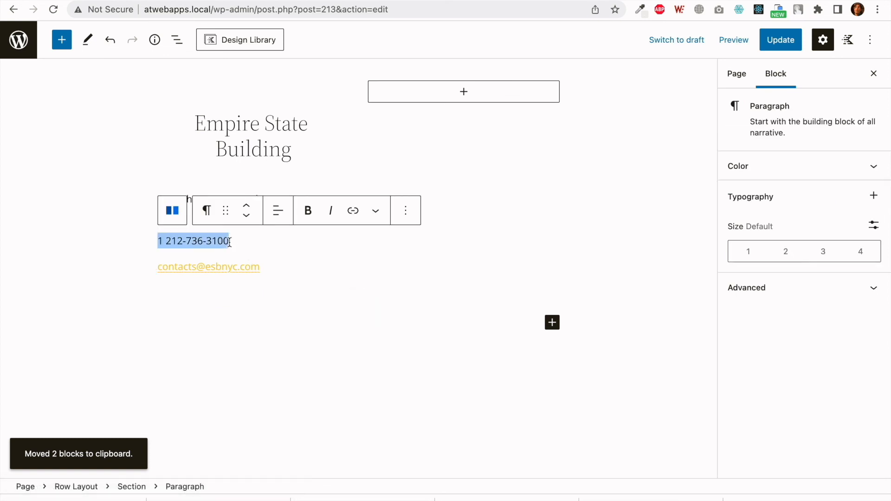
key(BackSpace)
click(312, 200)
key(shift+Return)
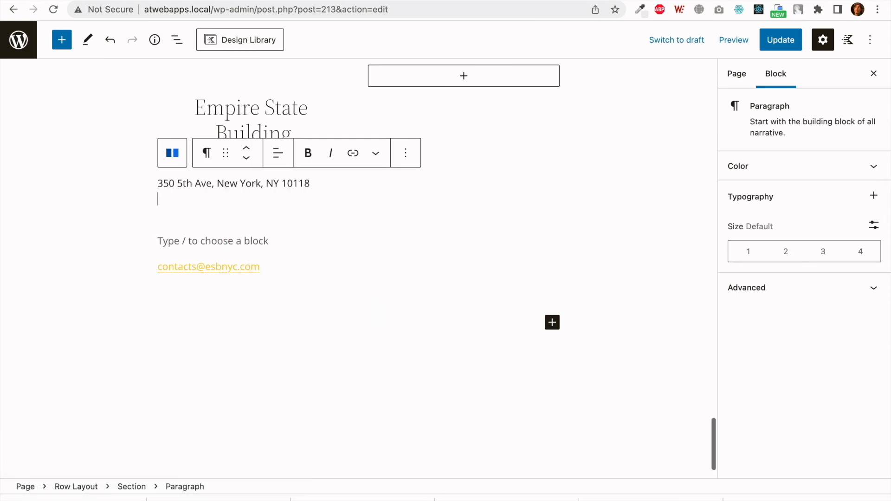
key(ctrl+v)
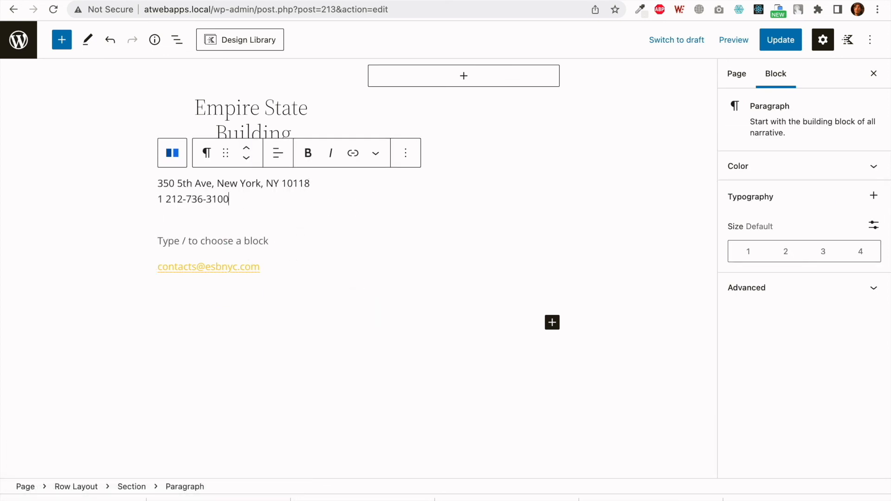
Step: Copy the linked e-mail address onto a new line directly below the phone number in the address paragraph
triple_click(267, 266)
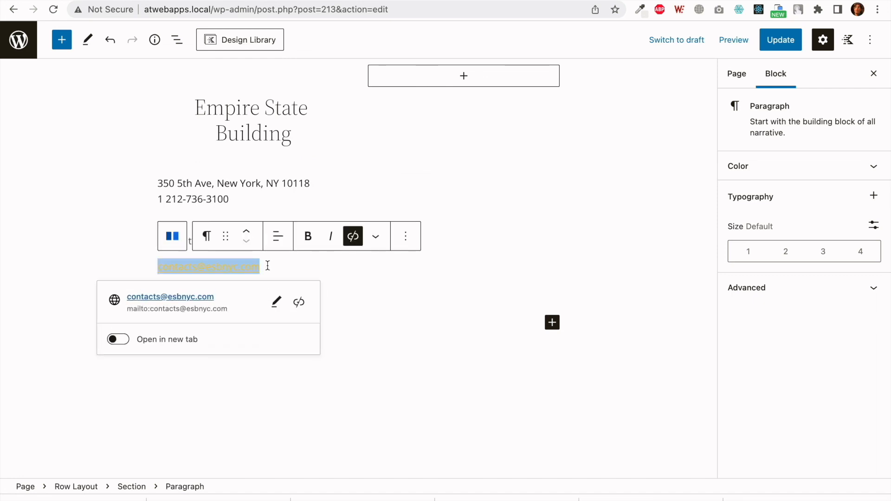
click(245, 204)
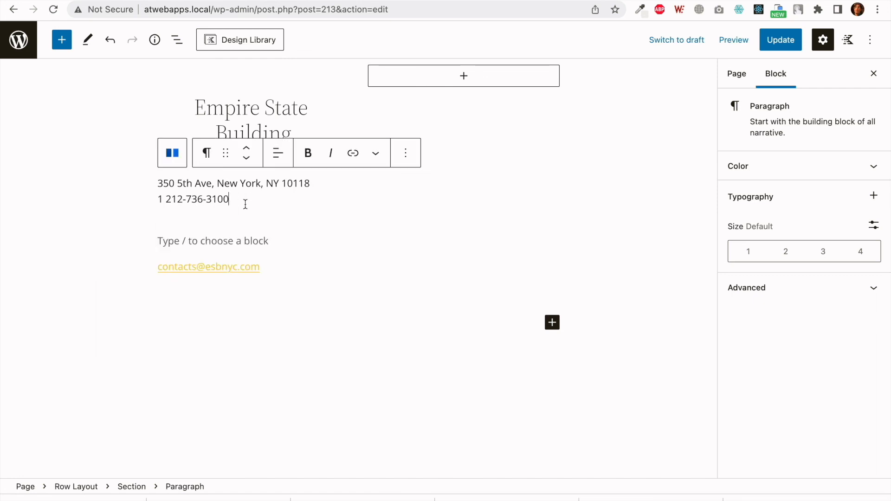
key(shift+Return)
key(ctrl+v)
Step: Delete the leftover e-mail paragraph and the empty paragraph below the combined contact details
click(266, 266)
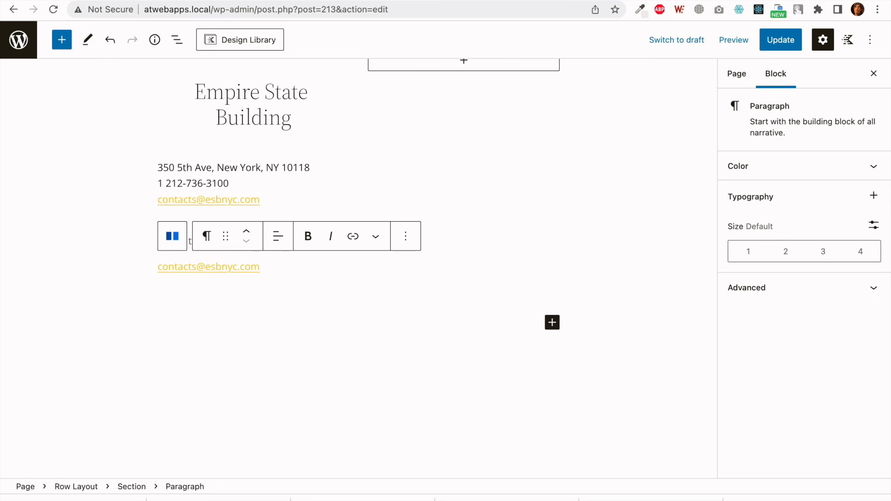
key(BackSpace)
key(BackSpace)
key(BackSpace)
key(BackSpace)
key(BackSpace)
key(BackSpace)
key(BackSpace)
key(BackSpace)
key(BackSpace)
key(BackSpace)
key(BackSpace)
key(BackSpace)
key(BackSpace)
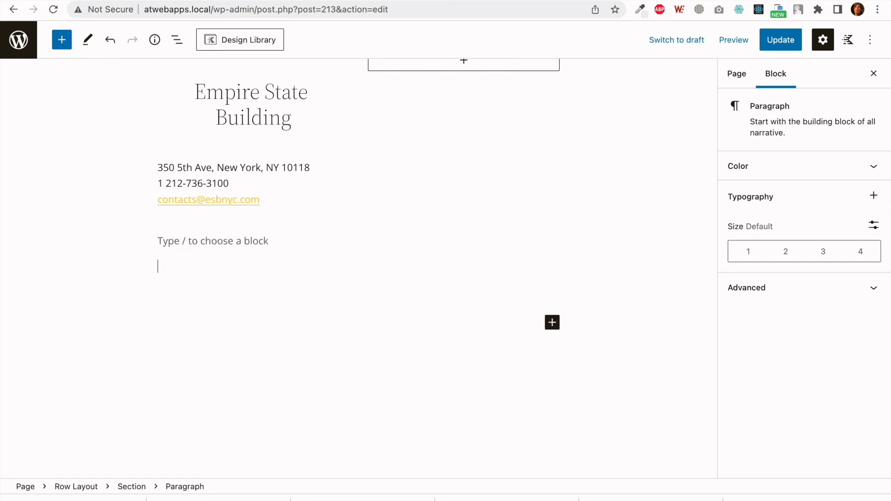
key(BackSpace)
key(BackSpace)
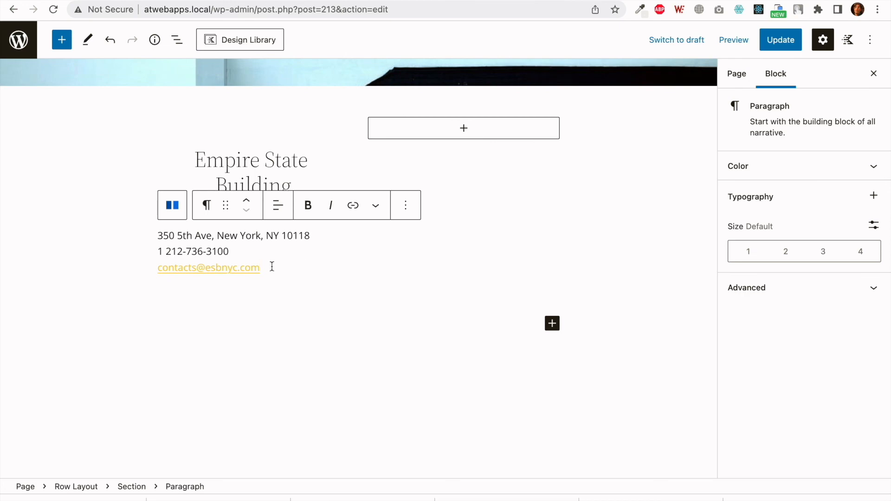
Step: Compare the contact details with the Nicepage template and center the combined address paragraph's text
click(156, 1)
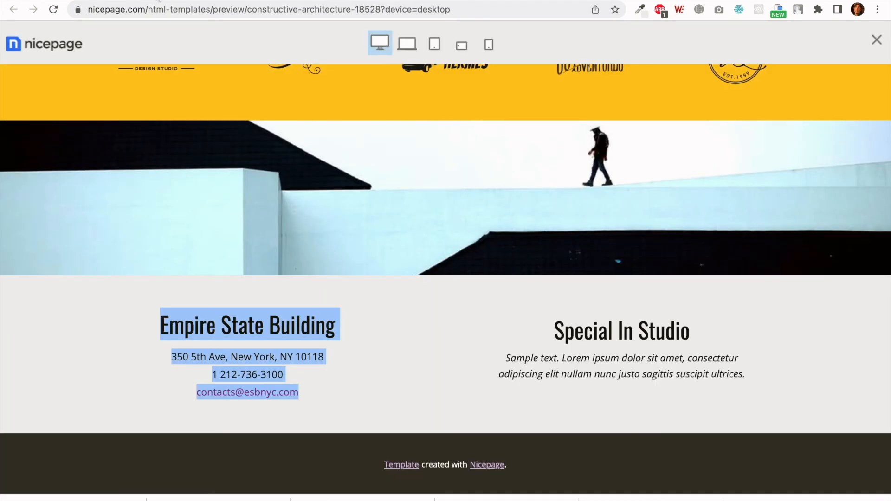
click(232, 0)
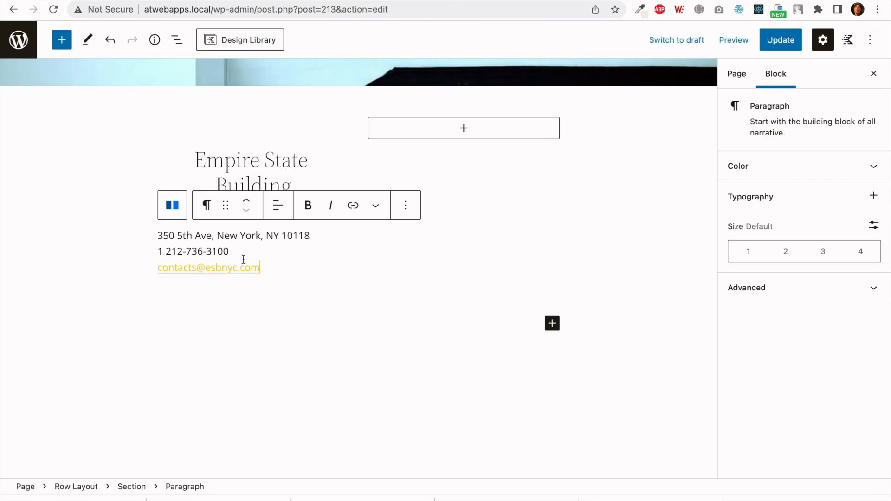
drag(260, 268, 158, 267)
click(278, 205)
click(303, 274)
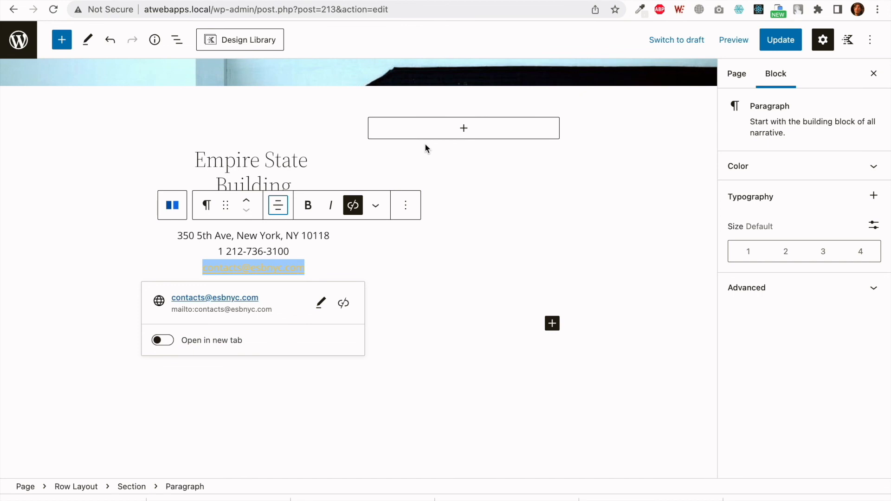
Step: Copy the Special In Studio heading and its sample text from the Nicepage template into the row's empty second column
click(150, 1)
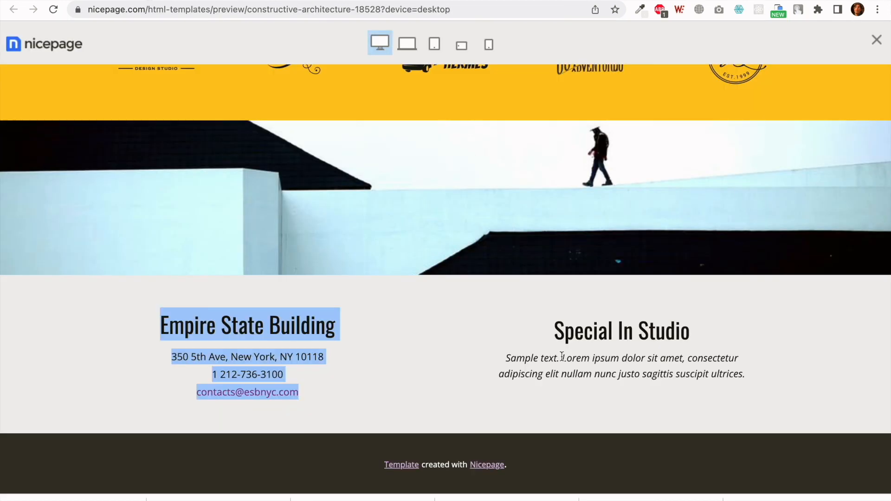
drag(559, 331, 753, 378)
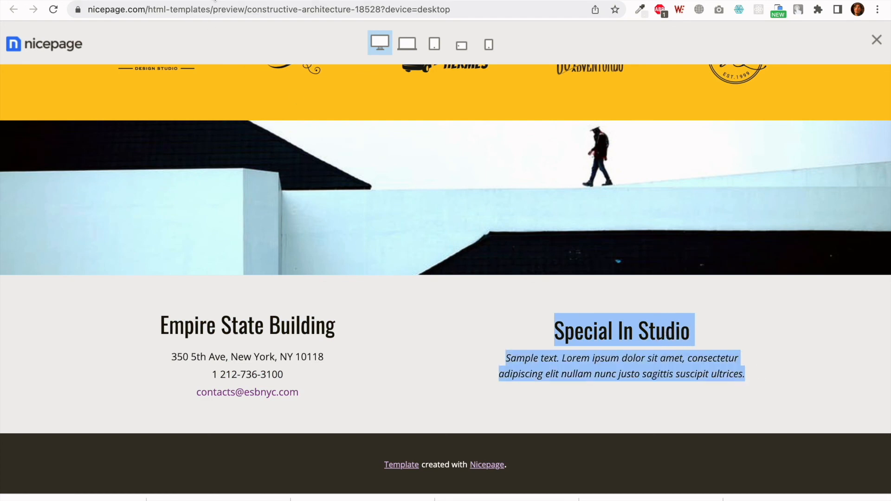
click(236, 2)
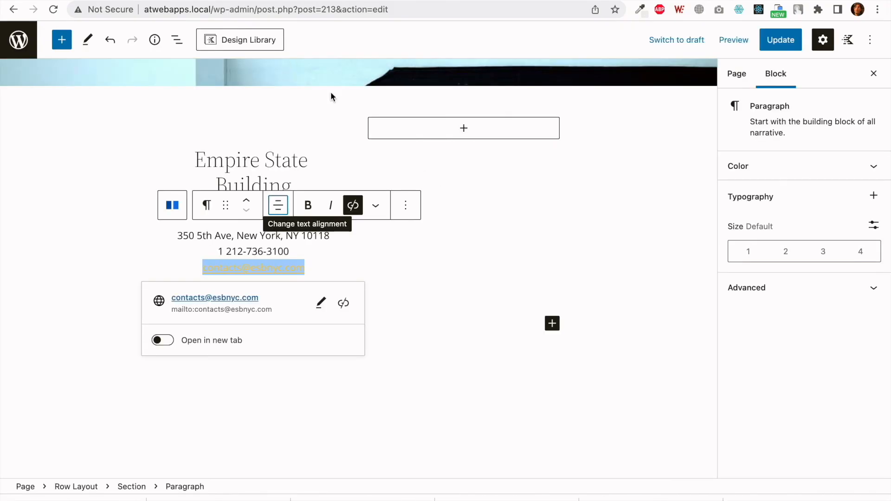
click(464, 130)
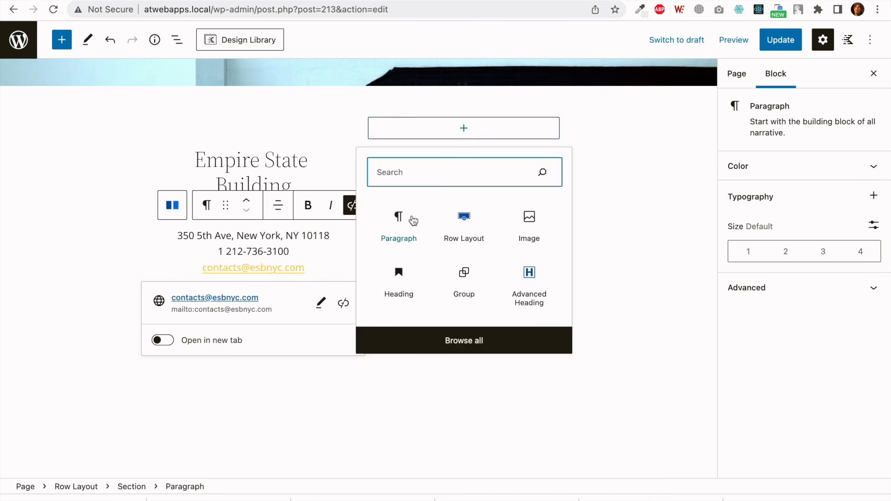
click(400, 232)
key(super+v)
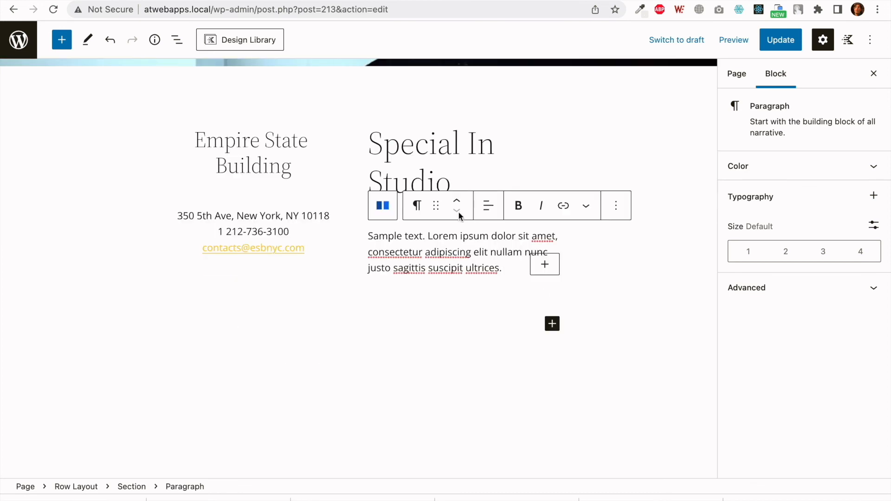
Step: Change the Special In Studio heading to level H4
triple_click(437, 173)
click(488, 102)
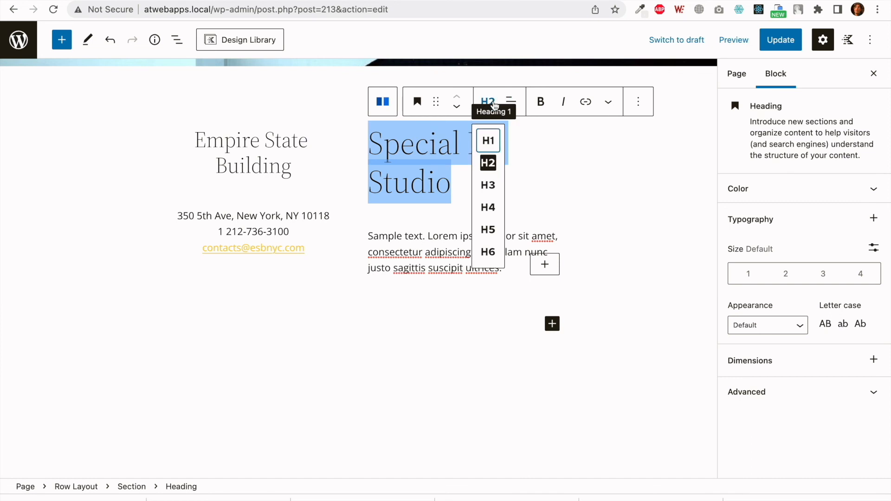
click(489, 207)
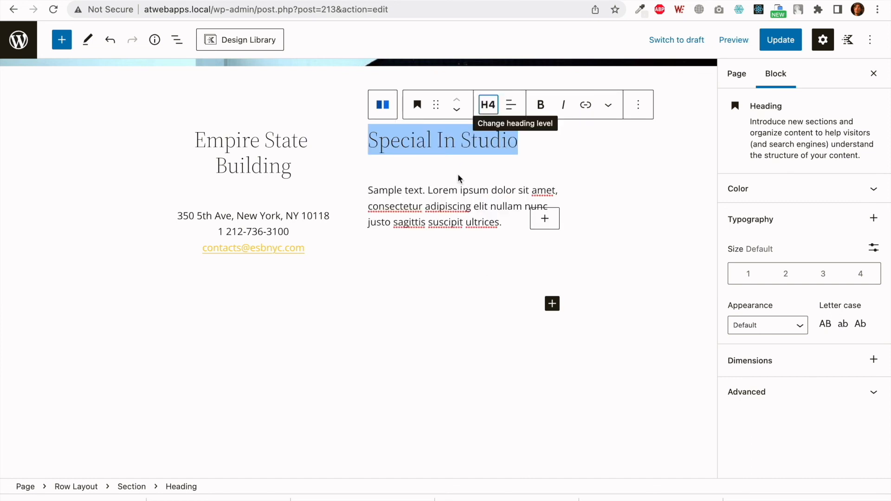
Step: Make the sample text under Special In Studio italic and set its font size to preset 1 (Small)
triple_click(456, 204)
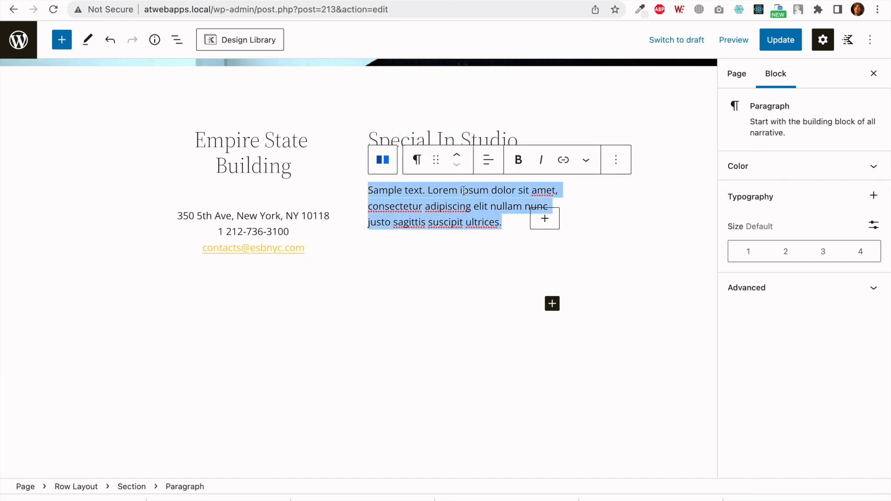
click(541, 161)
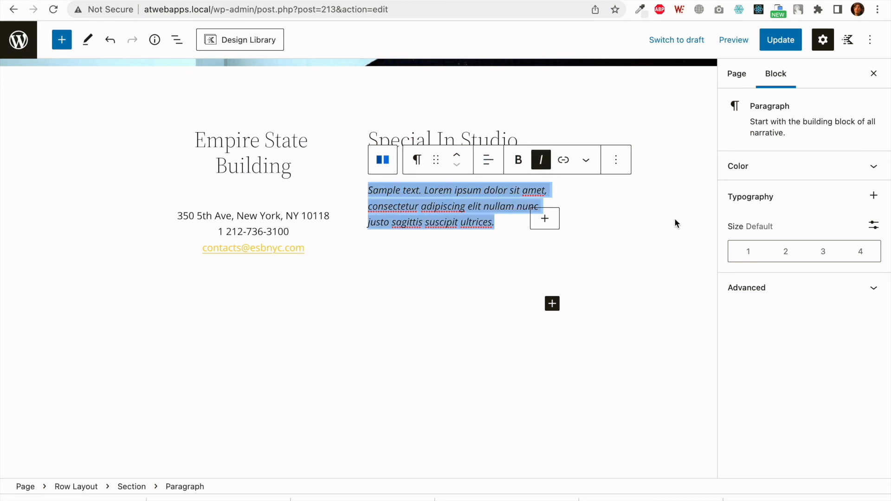
click(756, 253)
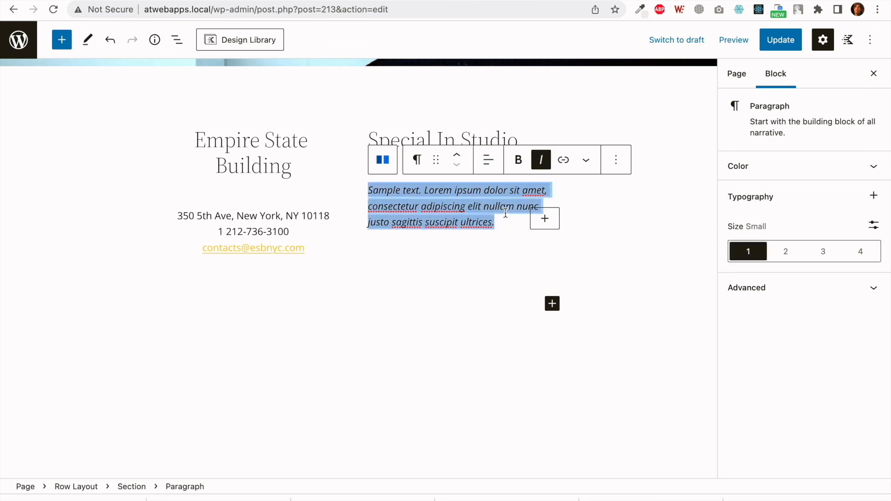
Step: Update the page, check the contact section on the reloaded live page, and return to the editor
click(793, 44)
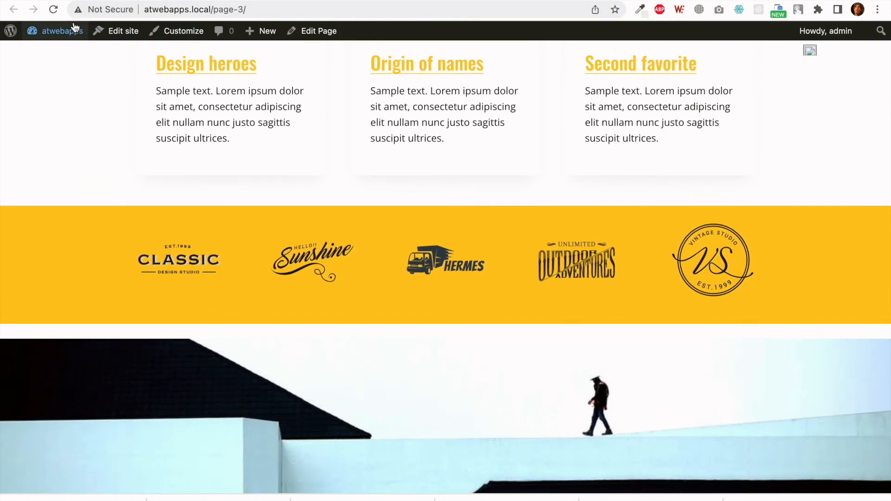
click(54, 9)
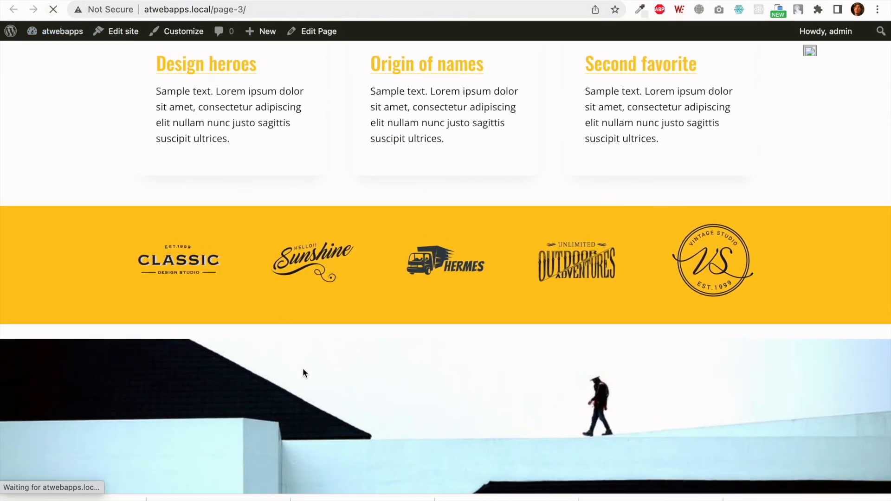
scroll(303, 368, down, 5)
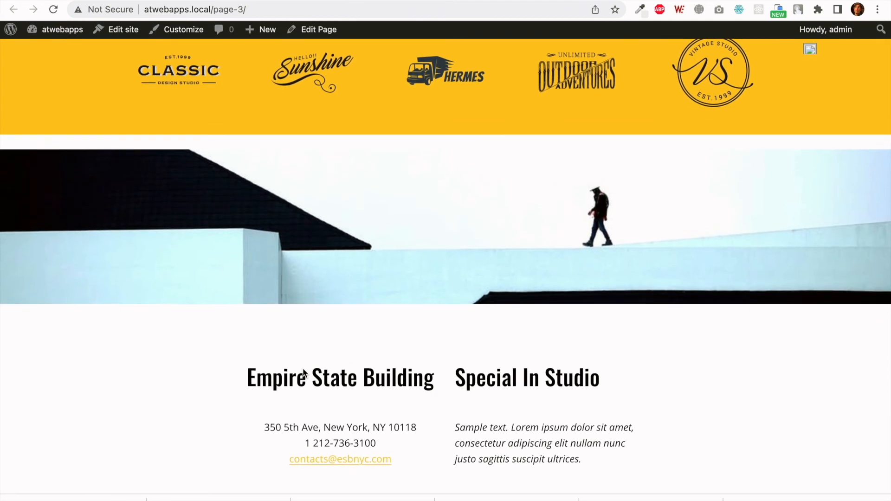
click(224, 1)
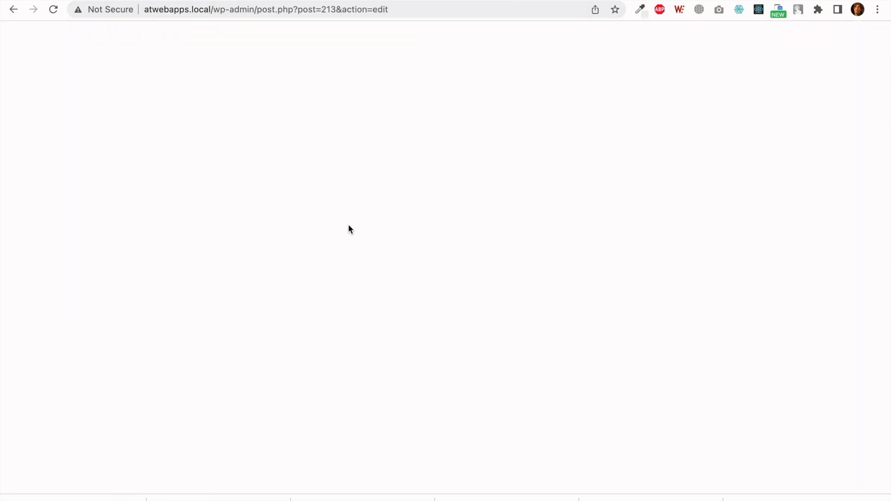
Step: Set the two-column contact row layout to wide width
click(328, 166)
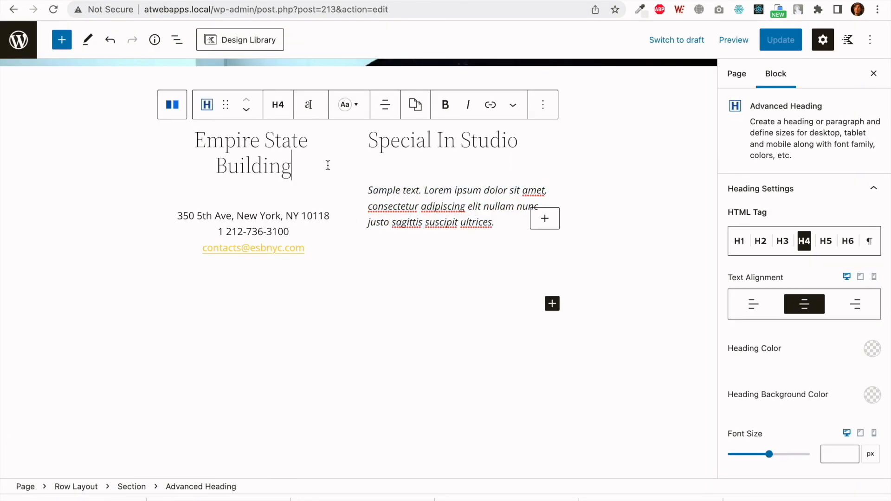
click(88, 486)
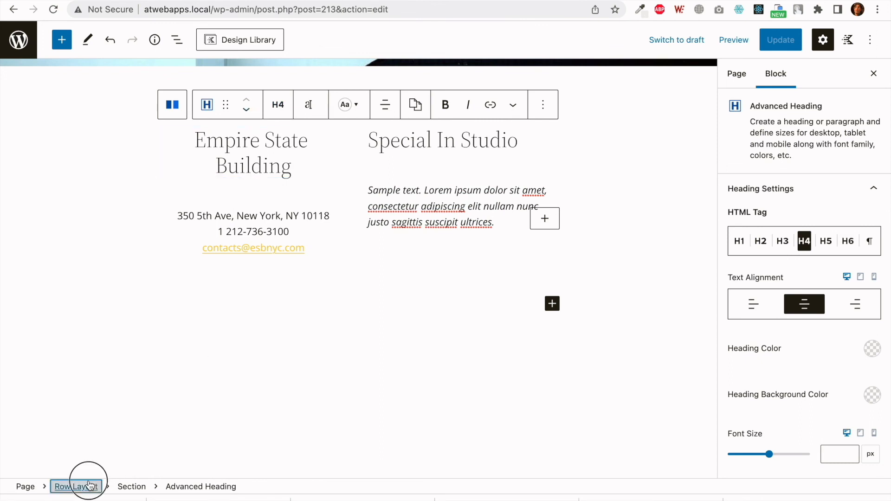
click(244, 81)
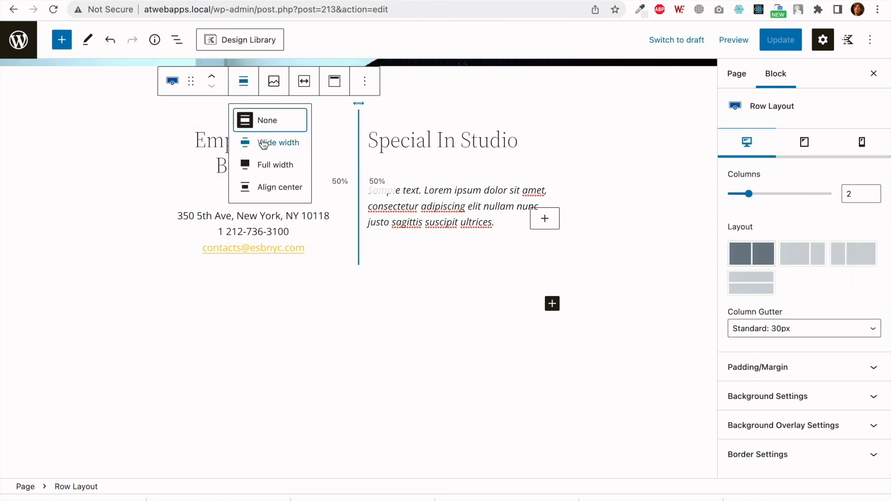
click(265, 144)
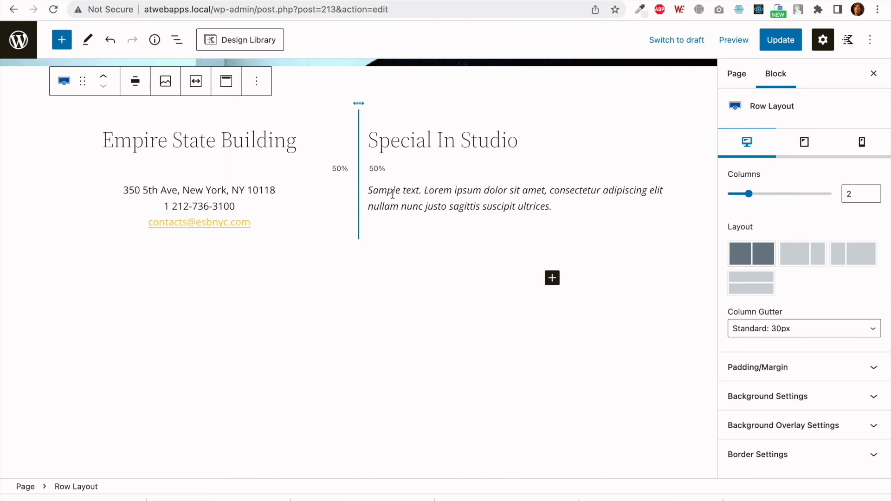
Step: Center the Special In Studio heading and the italic sample text below it
triple_click(446, 141)
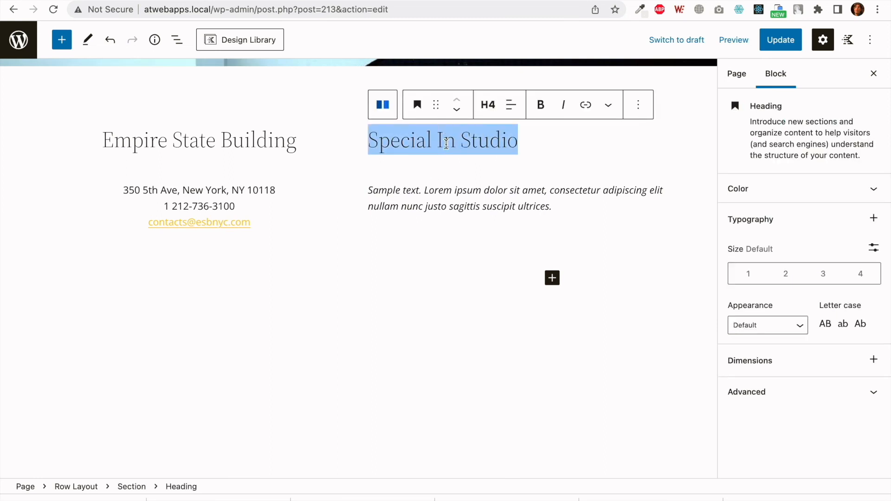
click(511, 106)
click(515, 166)
triple_click(505, 191)
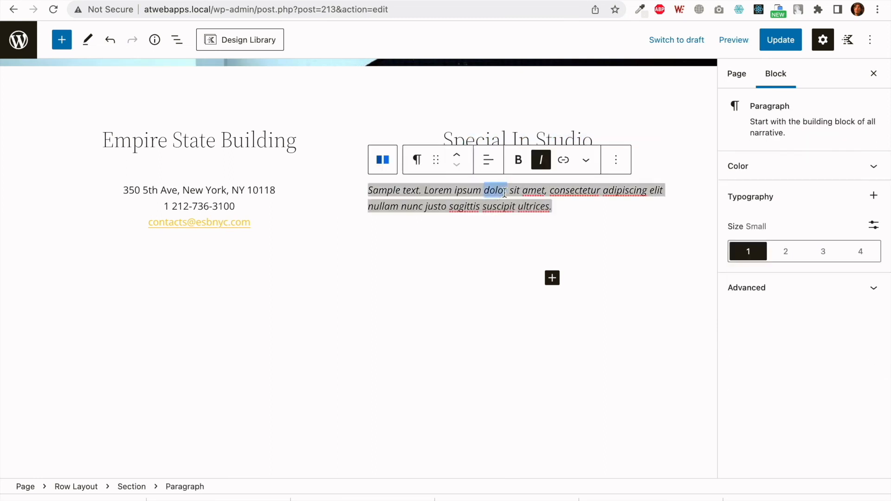
click(488, 160)
click(505, 222)
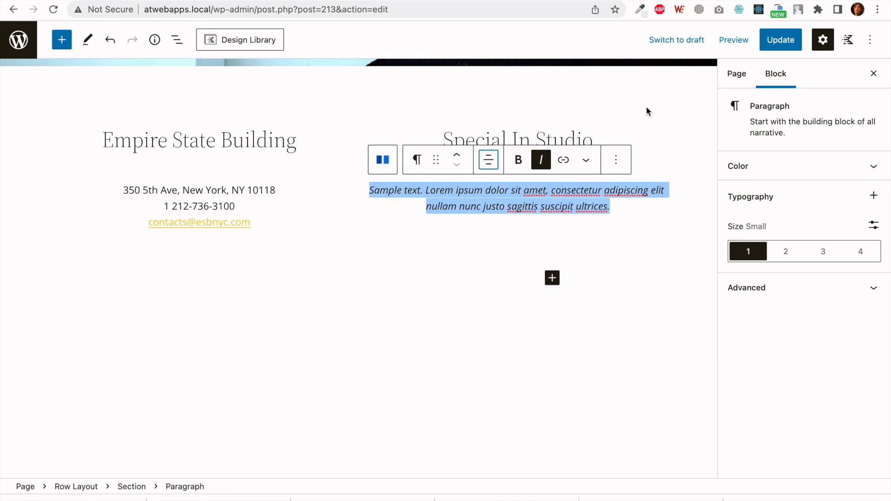
Step: Save the contact section changes and reload the live page to check the wide, centered columns
click(783, 46)
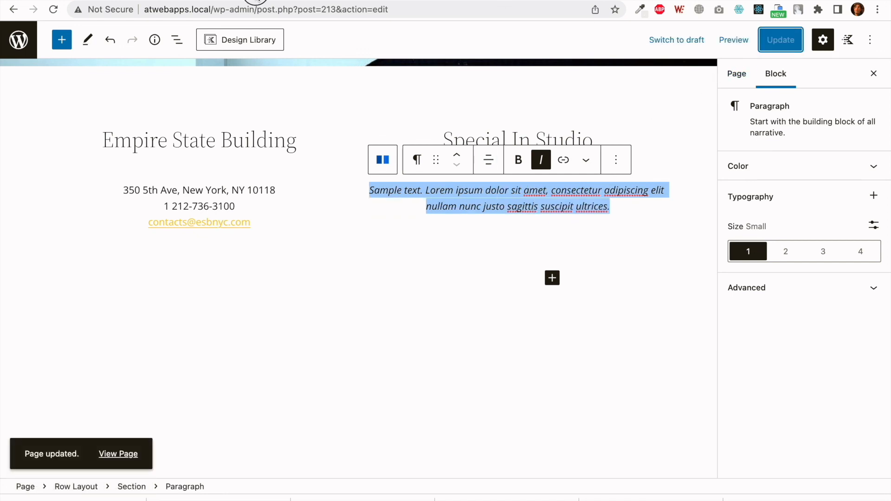
click(258, 0)
key(super+r)
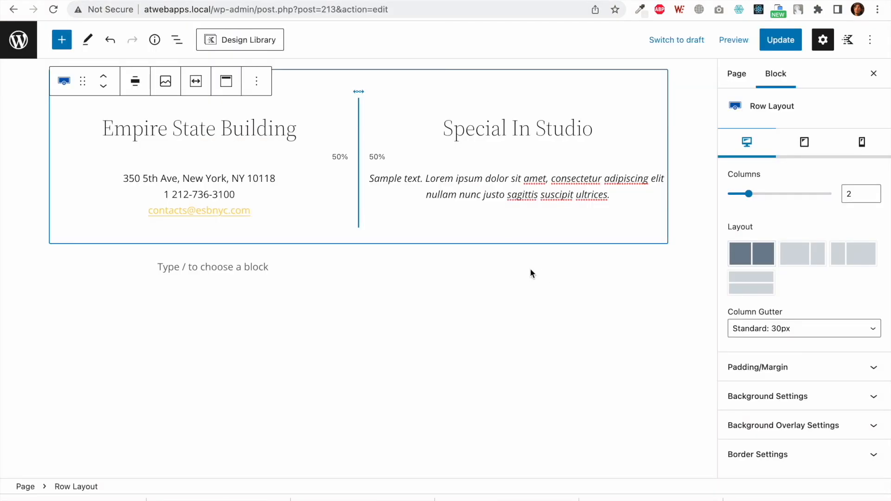
Step: Add a full-width, single-column Row Layout block below the contact section
click(529, 268)
click(552, 266)
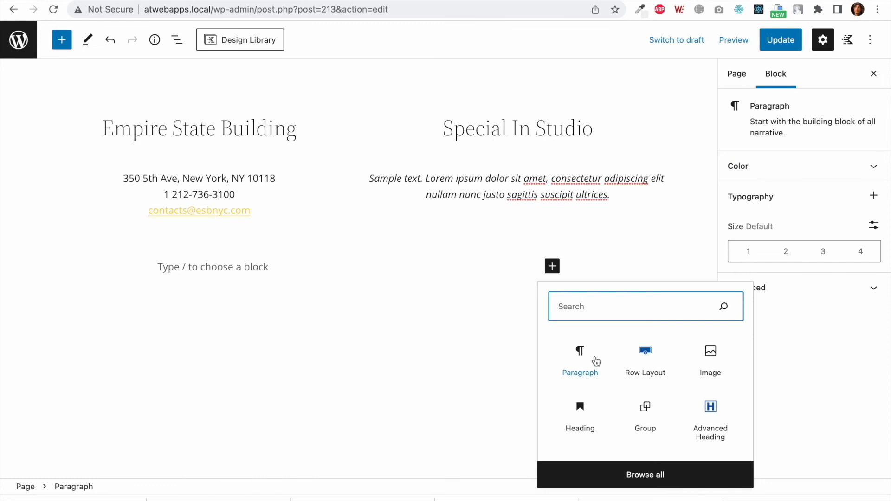
click(643, 364)
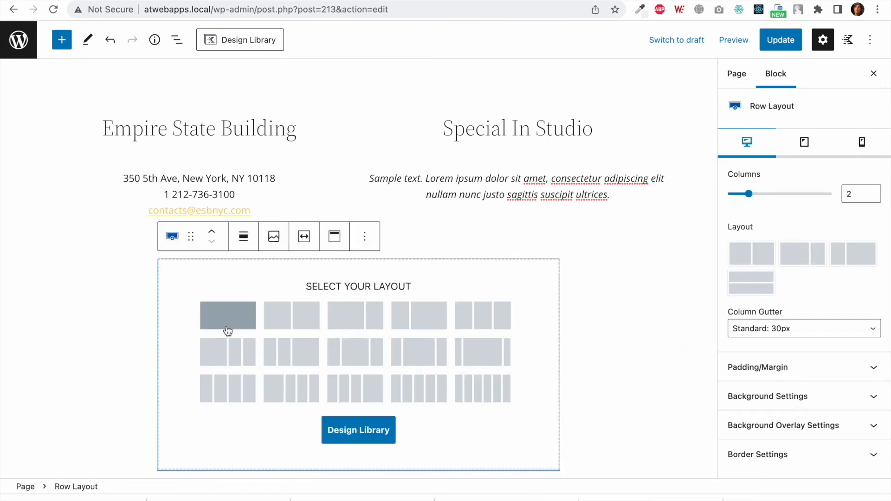
click(242, 237)
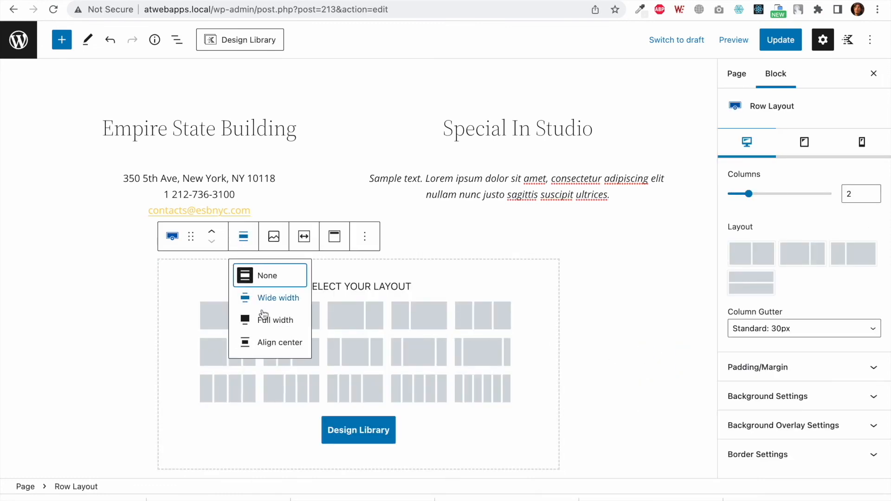
click(263, 324)
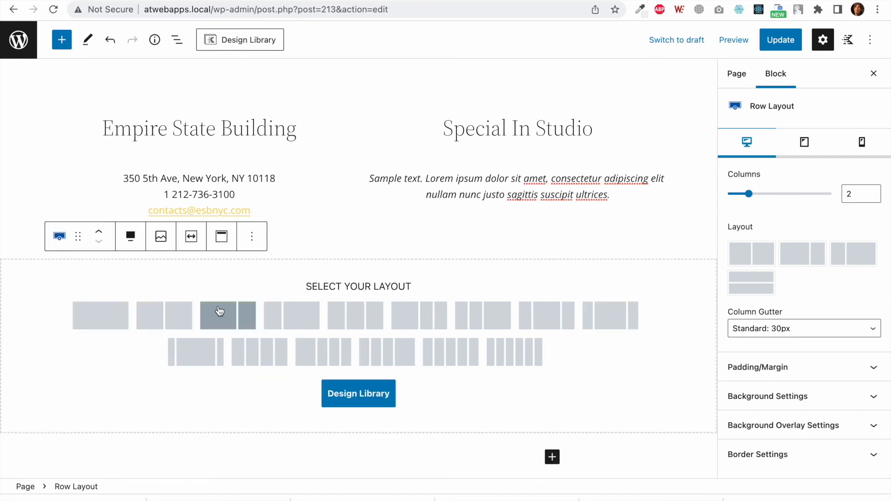
click(103, 317)
Step: Add a centered paragraph in the new row reading "Template created with love by" followed by the creator's name
click(361, 287)
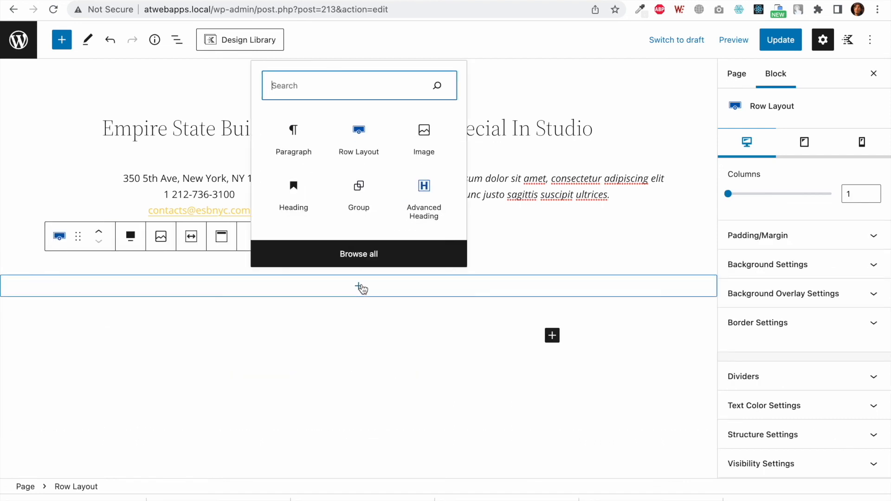
click(291, 148)
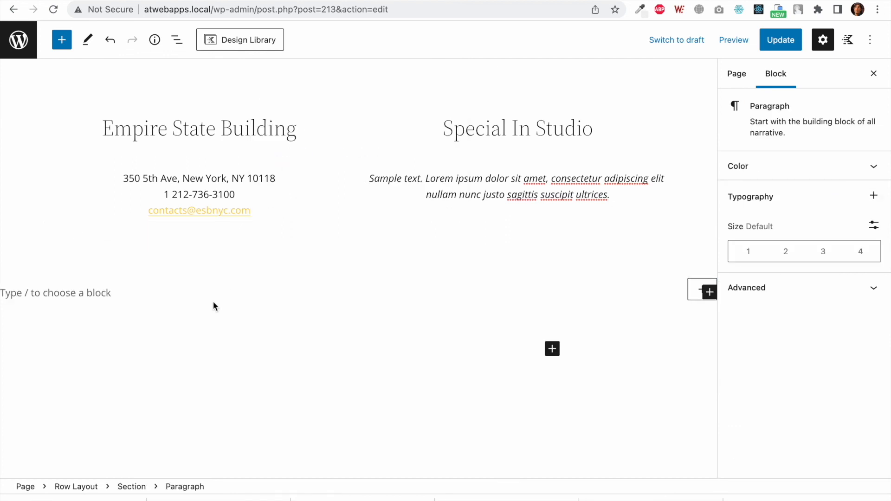
scroll(214, 305, down, 1)
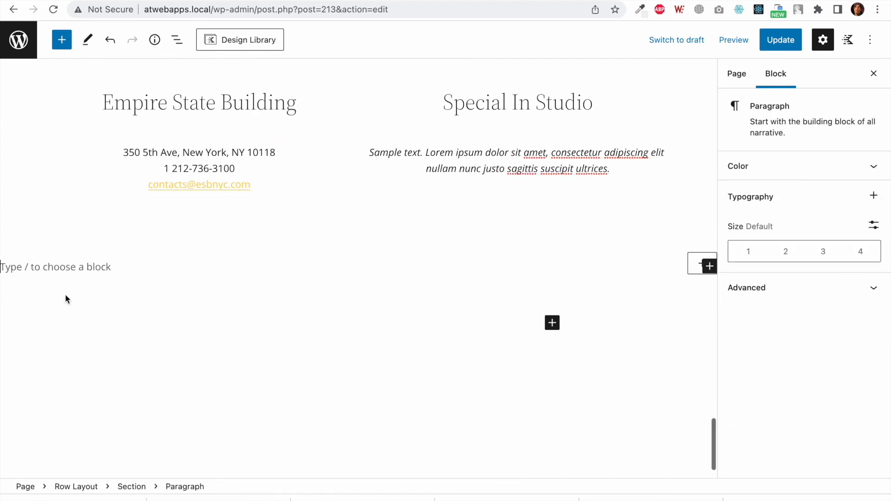
text(Template)
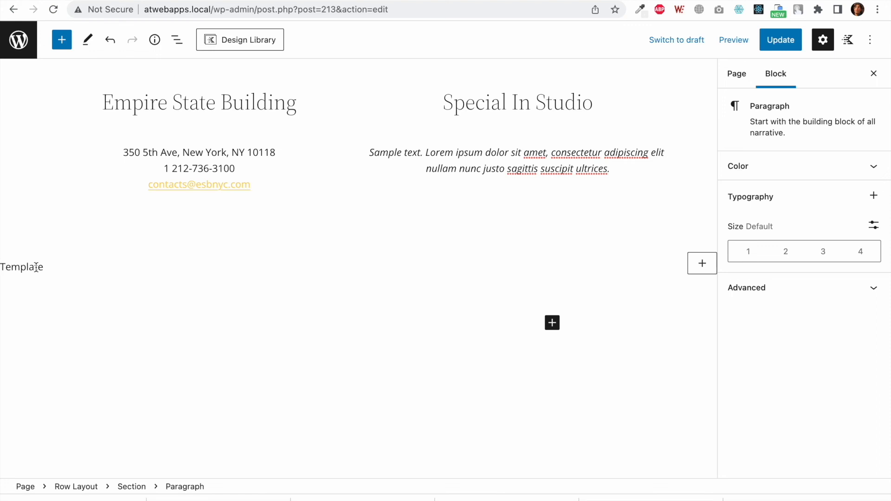
click(54, 269)
text(created with love by Rahman Zeb)
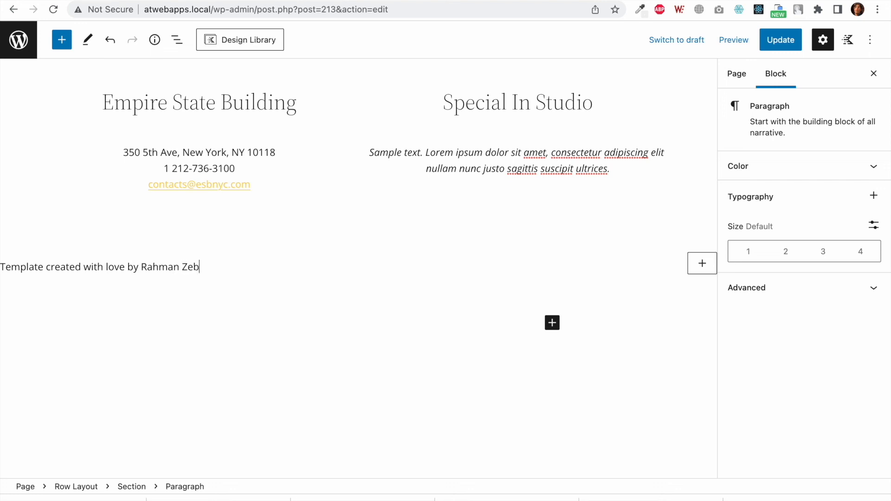
triple_click(66, 270)
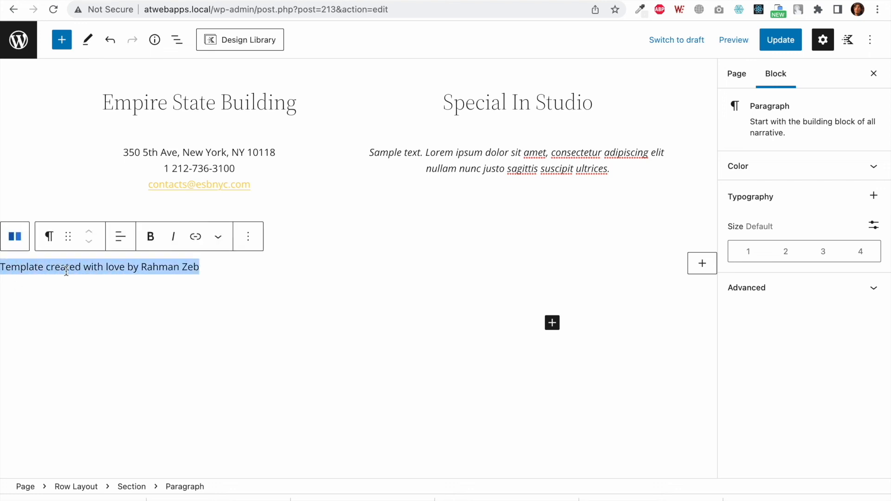
click(113, 250)
click(152, 300)
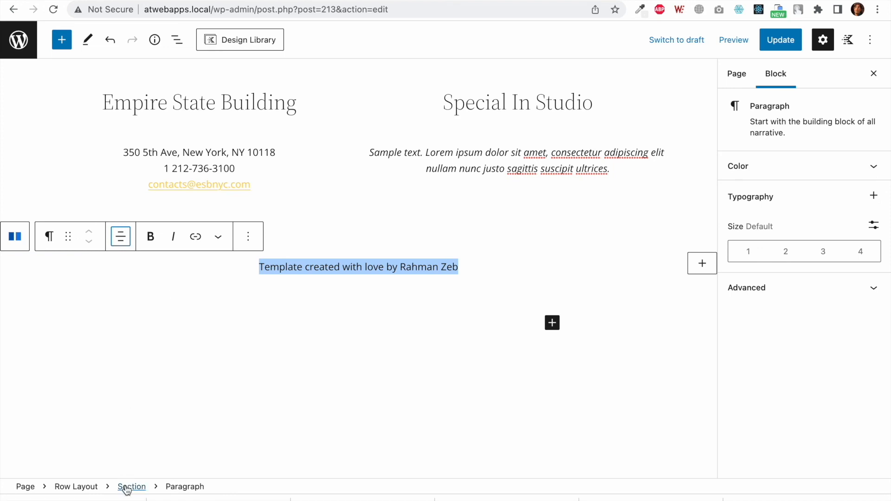
Step: Set the footer row's background color to black (000000)
click(93, 486)
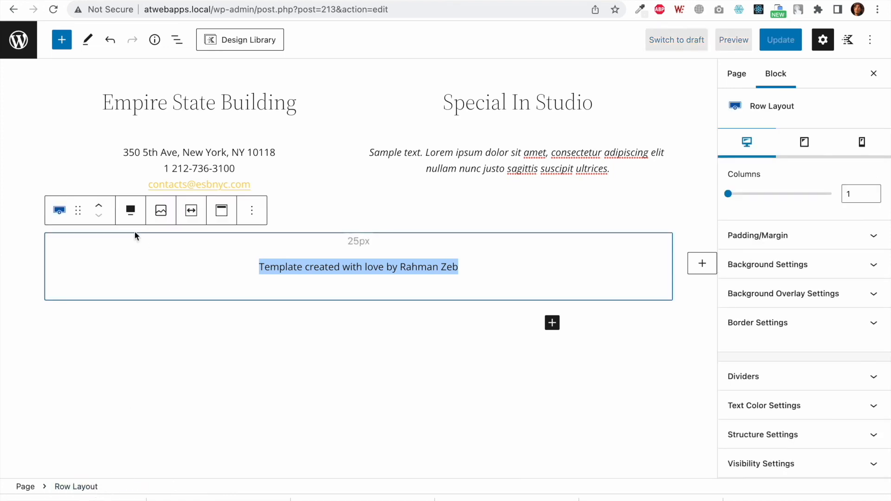
click(856, 264)
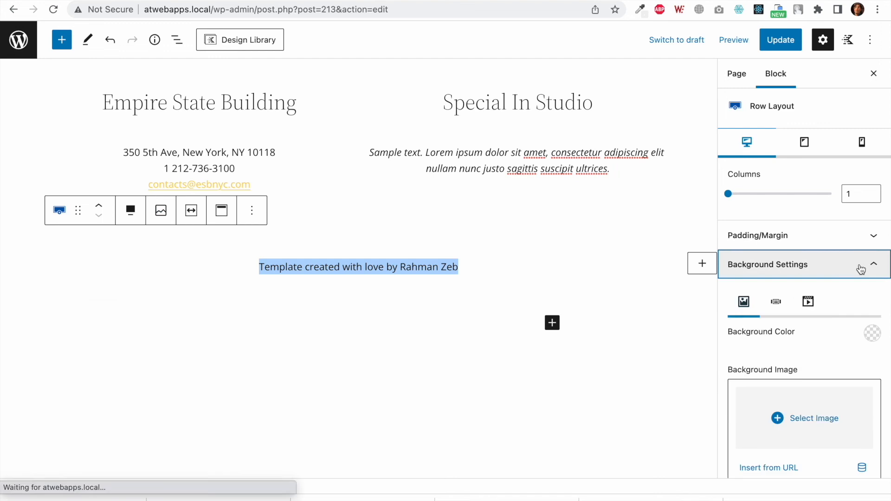
click(871, 334)
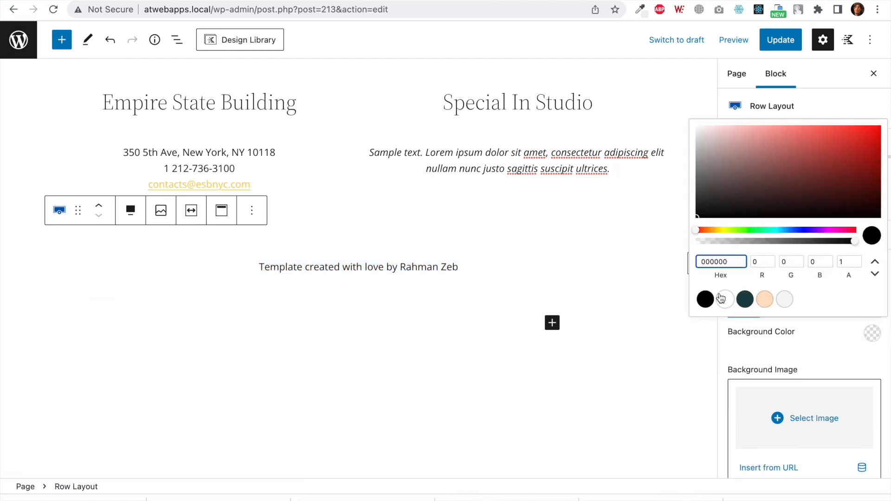
click(707, 300)
click(707, 300)
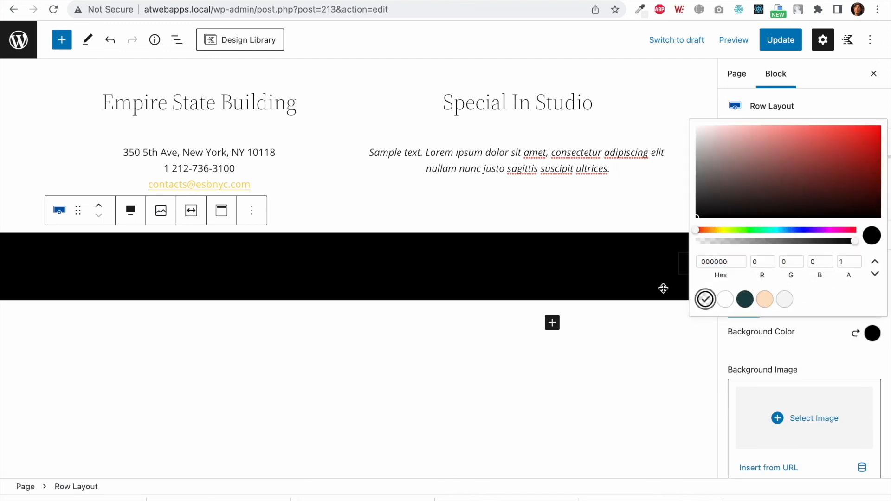
Step: Set the footer paragraph's text color to white (#ffffff) and update the page
triple_click(502, 262)
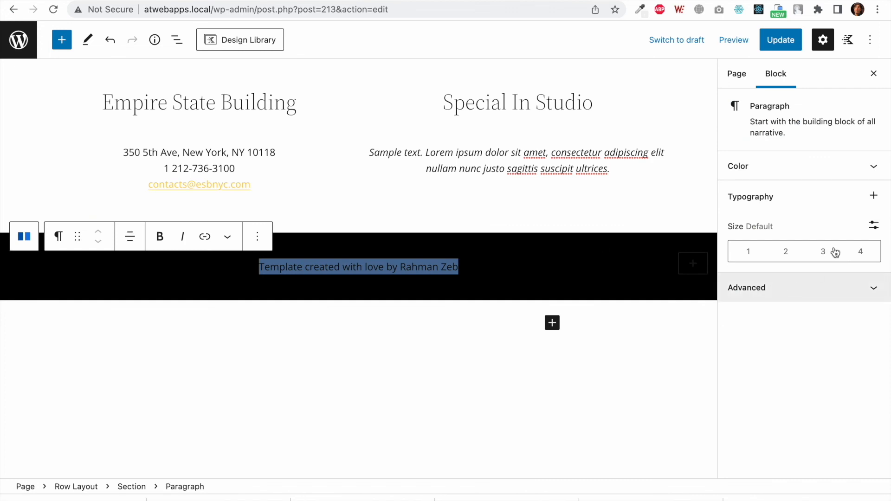
click(871, 166)
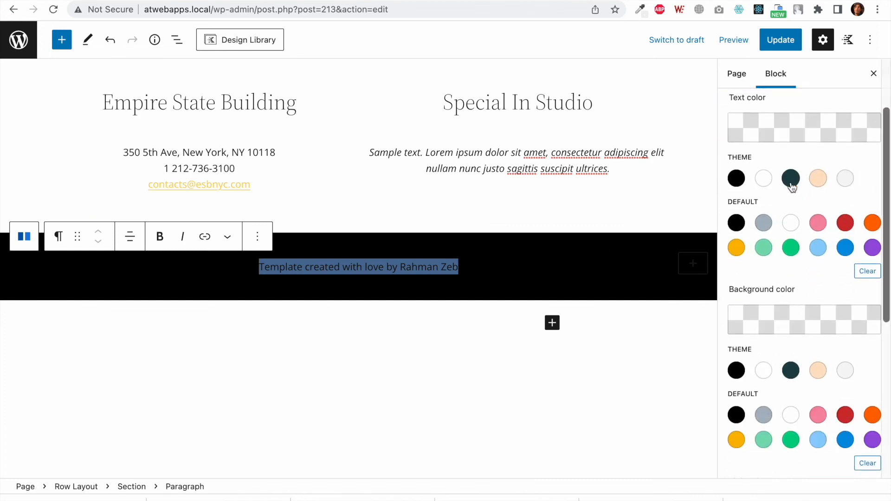
click(763, 178)
click(780, 41)
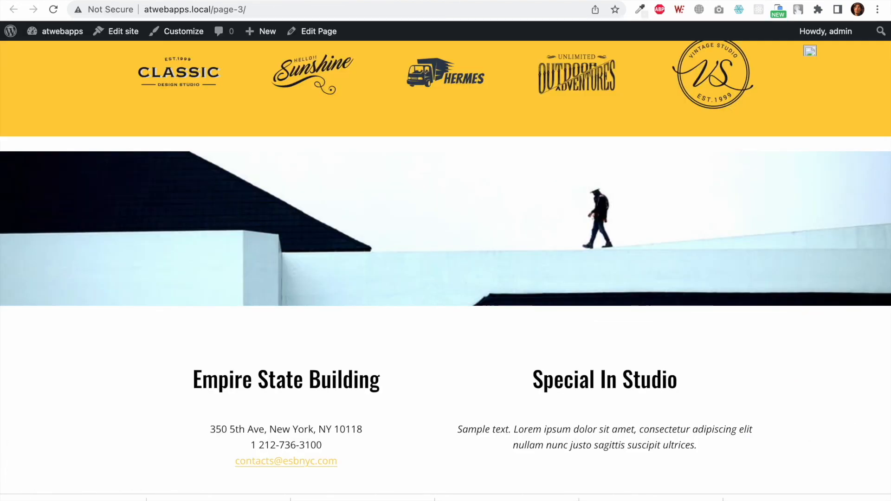
Step: Reload the live page and review it from the black footer up to the hero and the three design boxes
click(116, 31)
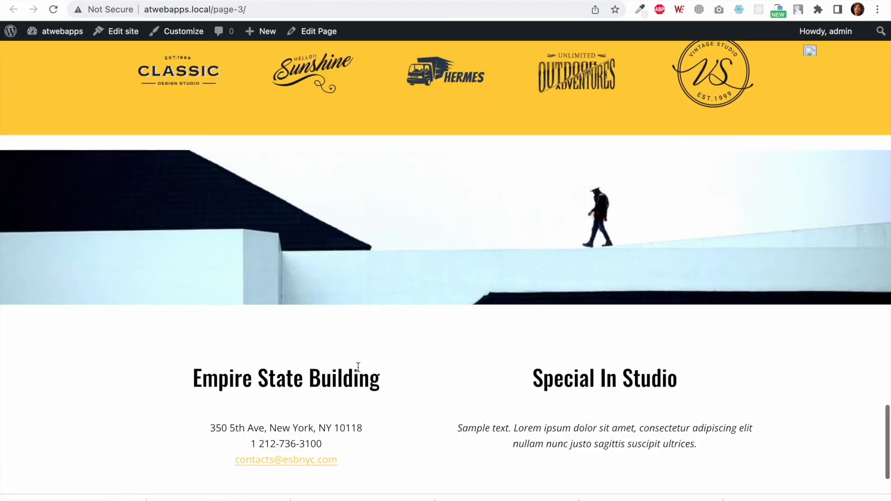
scroll(358, 367, down, 3)
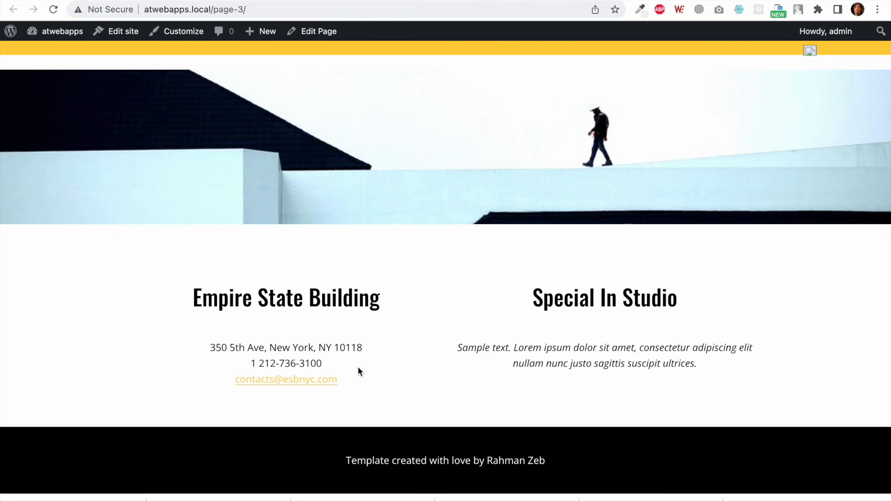
scroll(358, 366, up, 6)
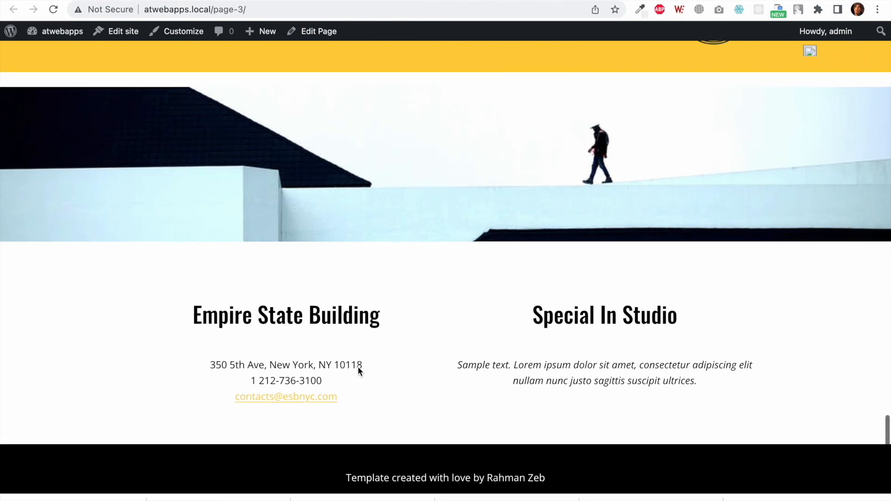
scroll(358, 367, up, 10)
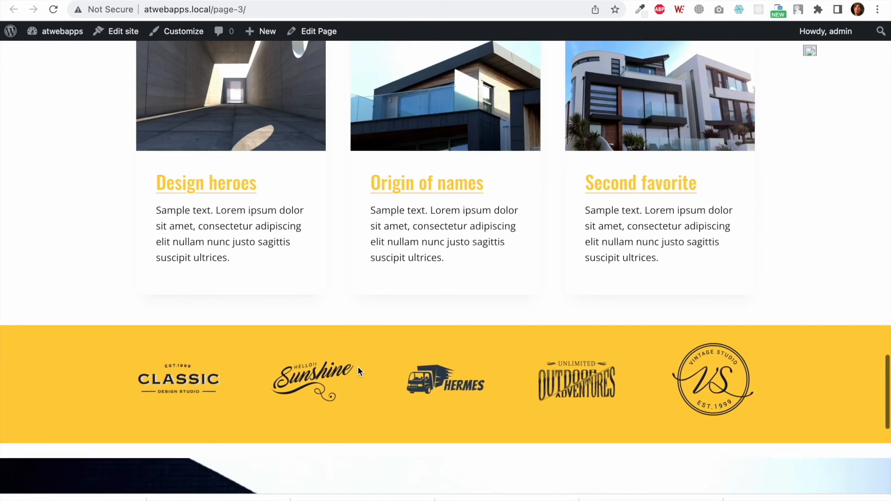
scroll(358, 368, up, 12)
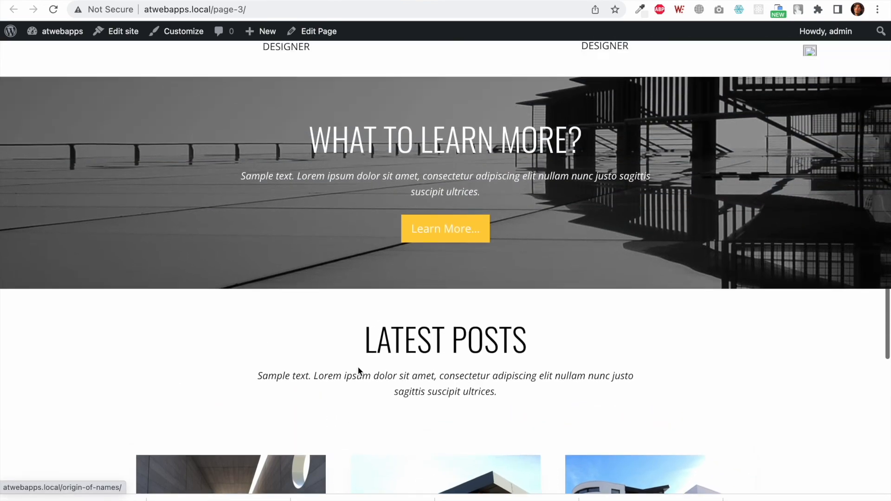
scroll(358, 371, up, 10)
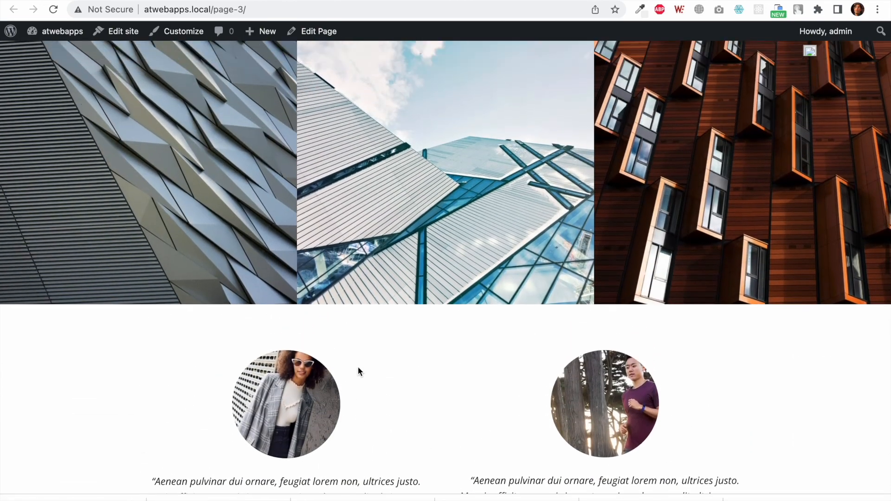
scroll(358, 371, up, 8)
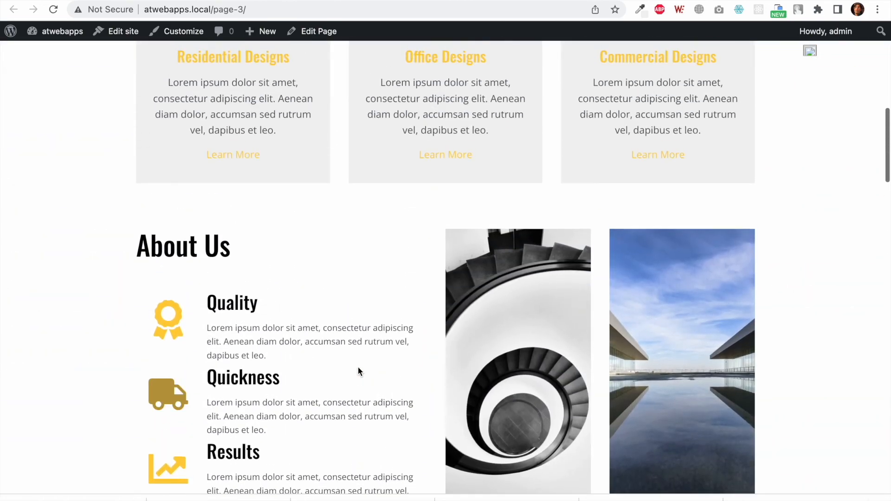
scroll(358, 370, up, 6)
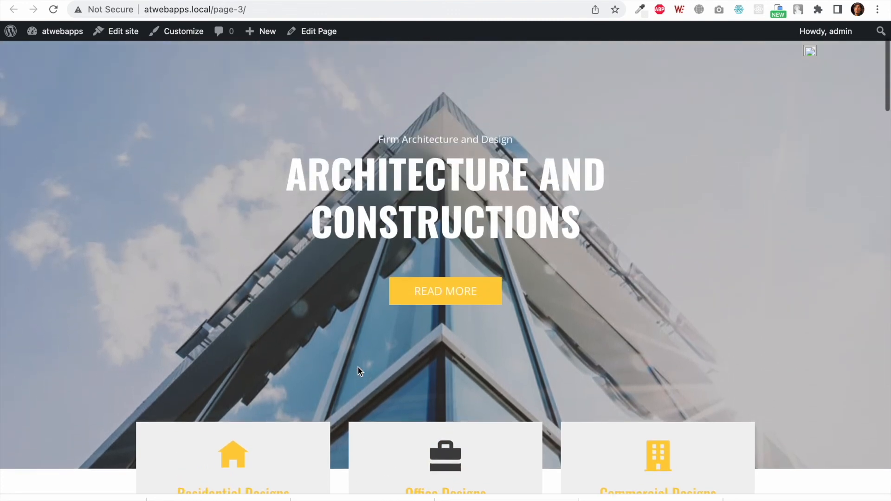
scroll(358, 371, down, 9)
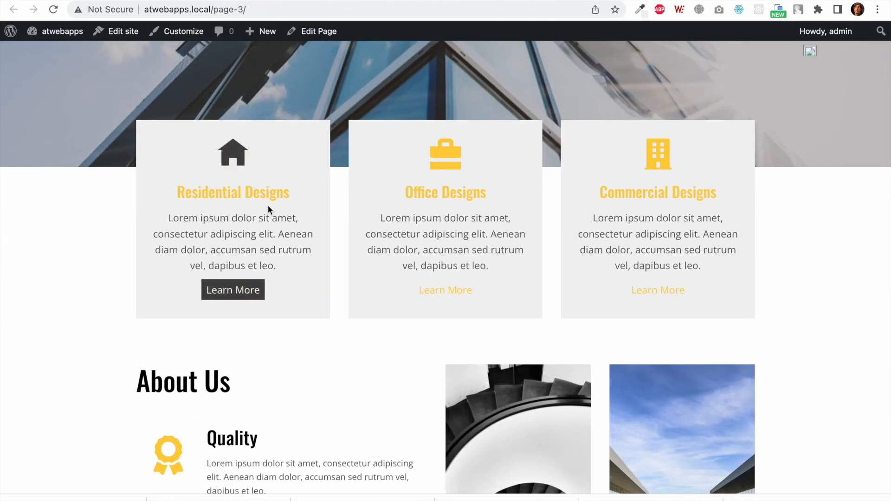
Step: Return to the page editor and set the Residential Designs info box's normal title color to black
click(213, 1)
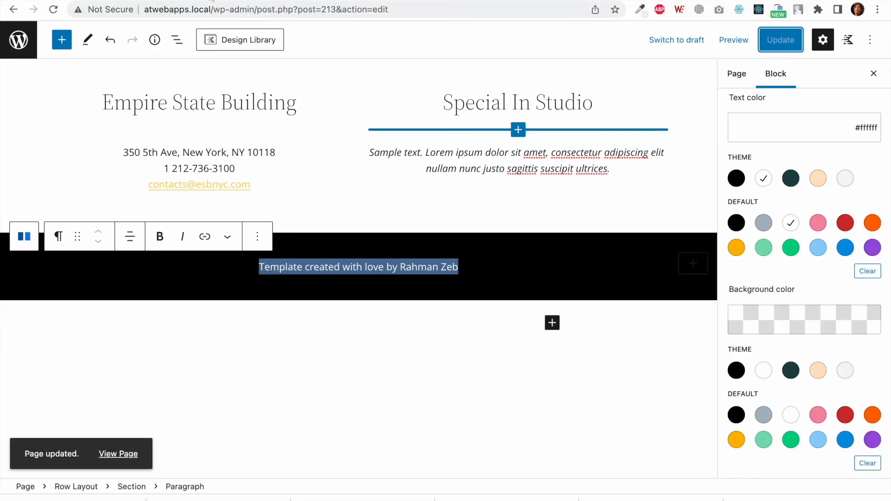
scroll(375, 205, up, 20)
scroll(372, 200, up, 18)
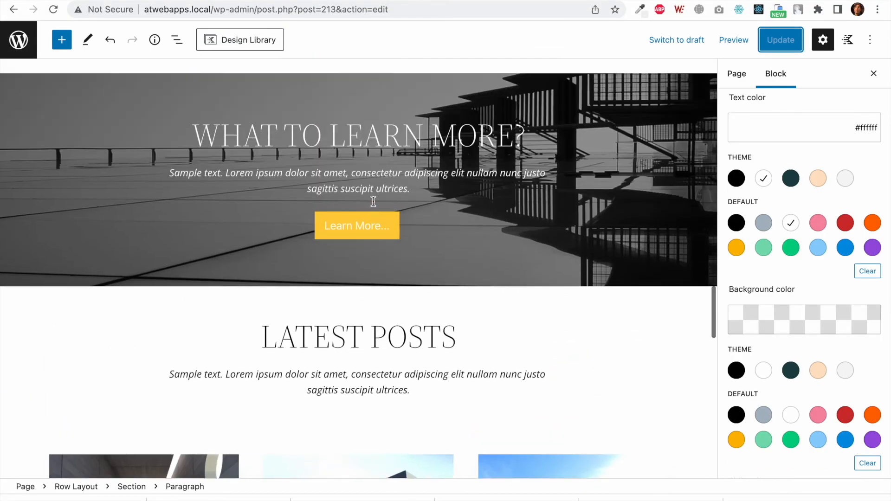
scroll(373, 201, up, 15)
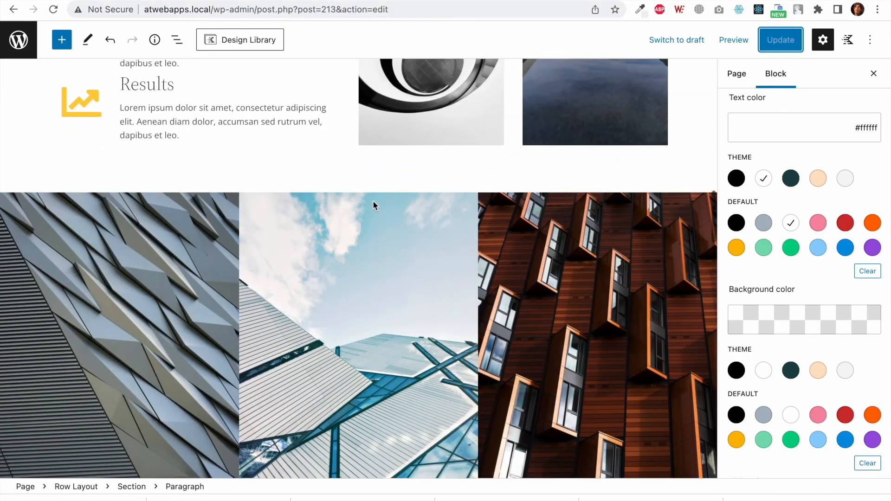
scroll(373, 202, down, 1)
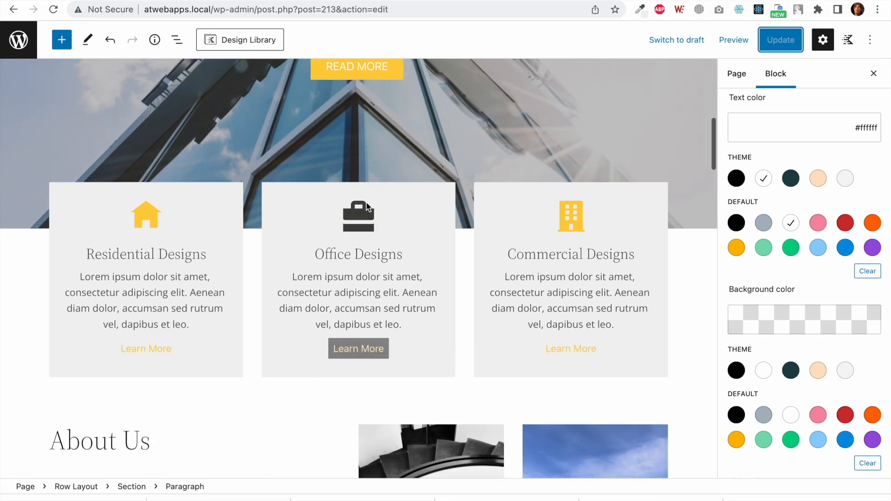
click(157, 254)
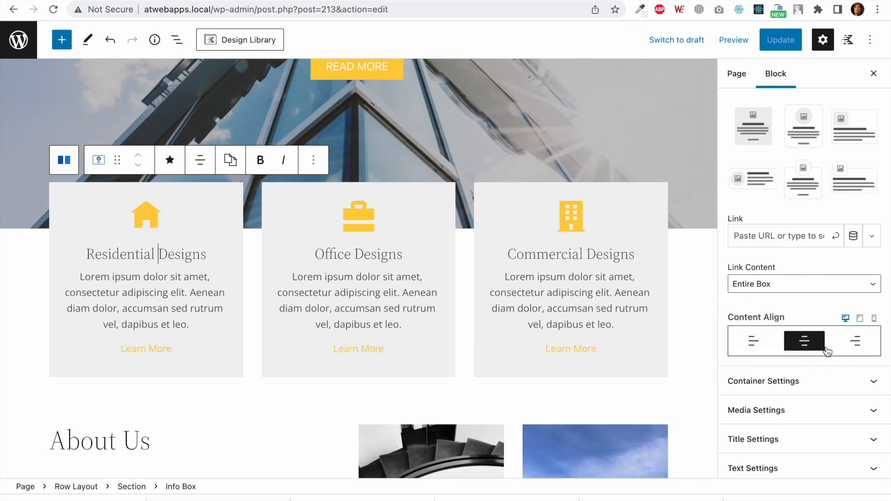
scroll(826, 350, down, 2)
click(833, 383)
scroll(836, 386, down, 5)
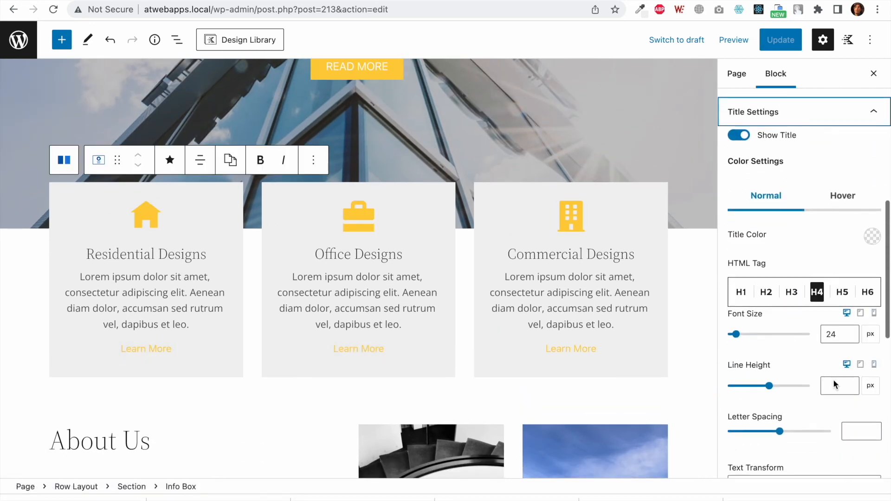
click(873, 181)
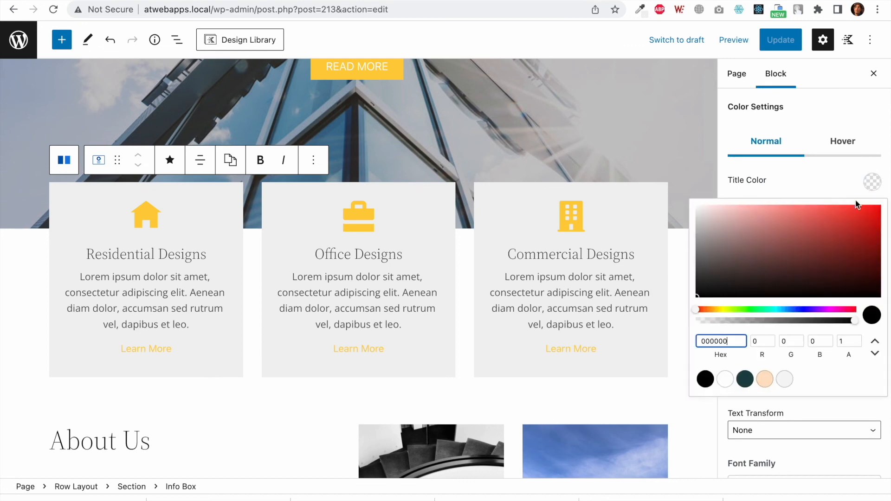
Step: Open the title settings of the Office Designs info box
click(379, 254)
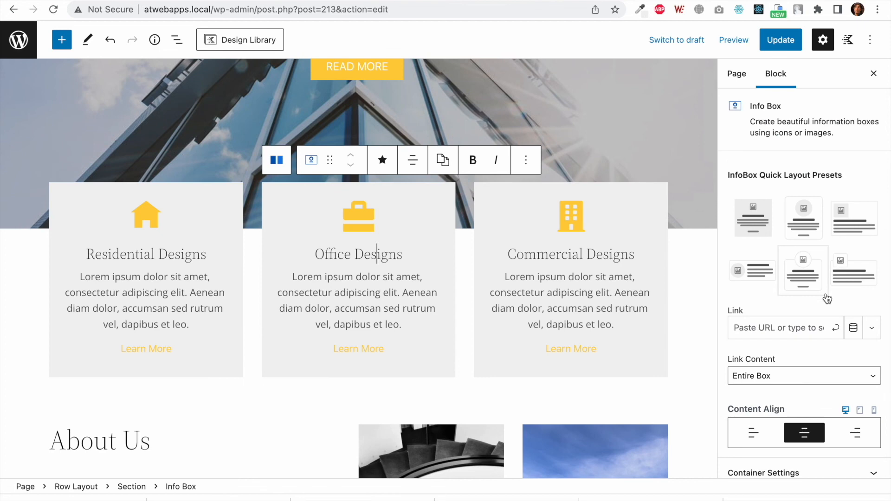
scroll(823, 332, down, 4)
click(843, 347)
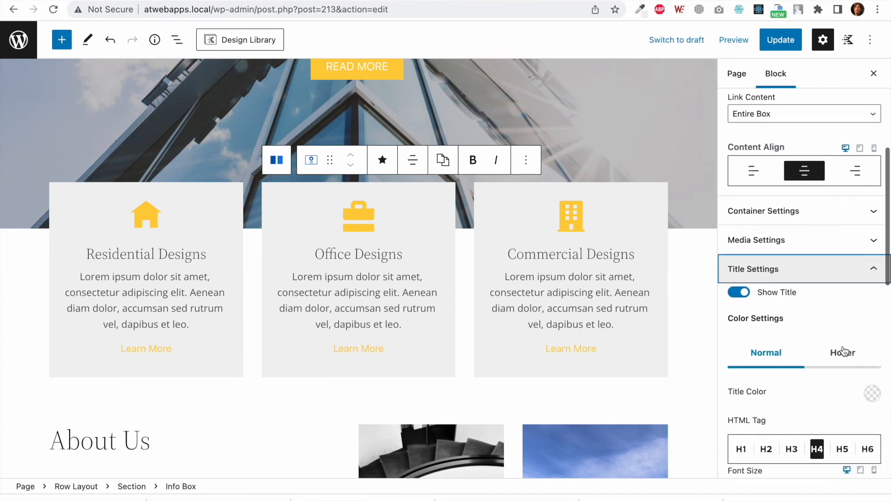